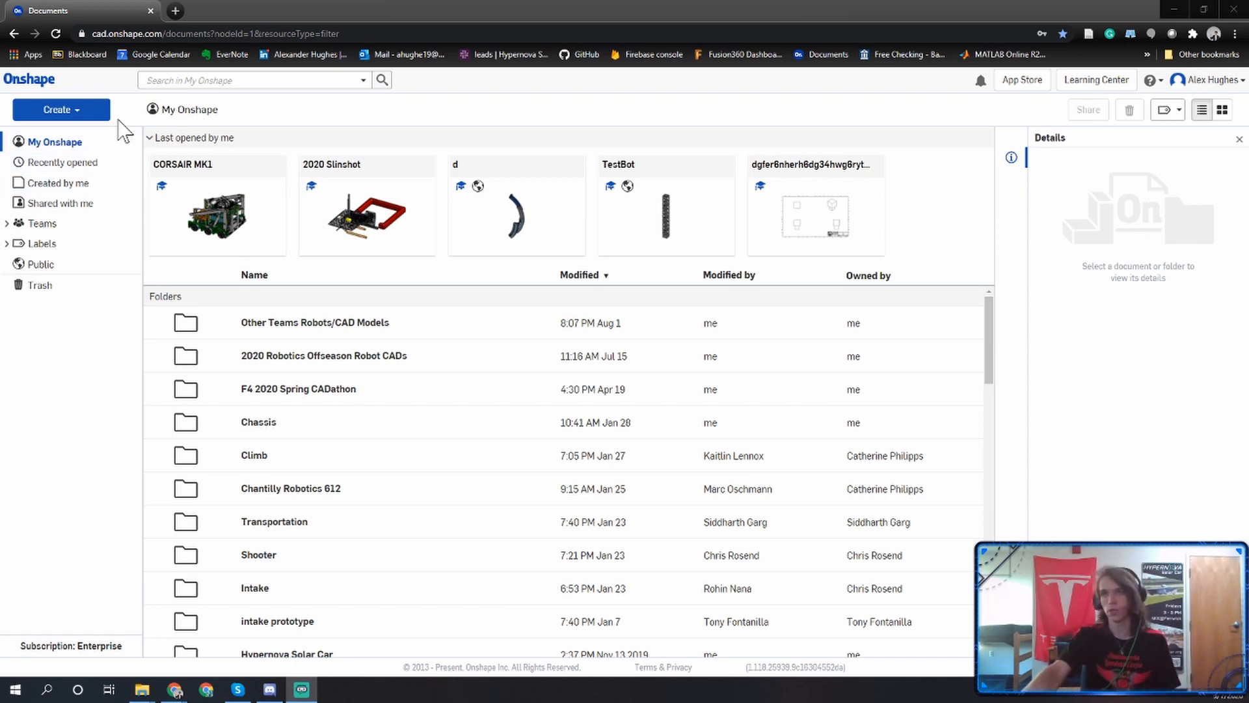
Create a new document named HW #6.
{"action": "left_click", "coordinate": [98, 108]}
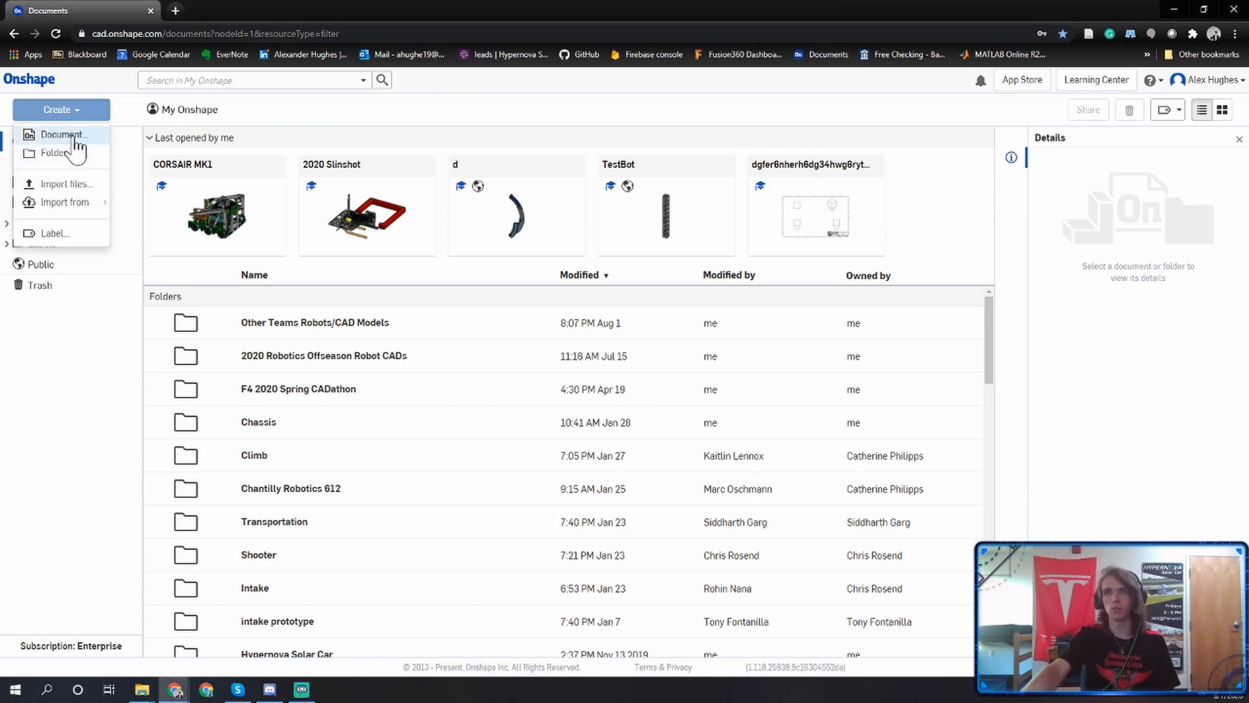
{"action": "left_click", "coordinate": [73, 134]}
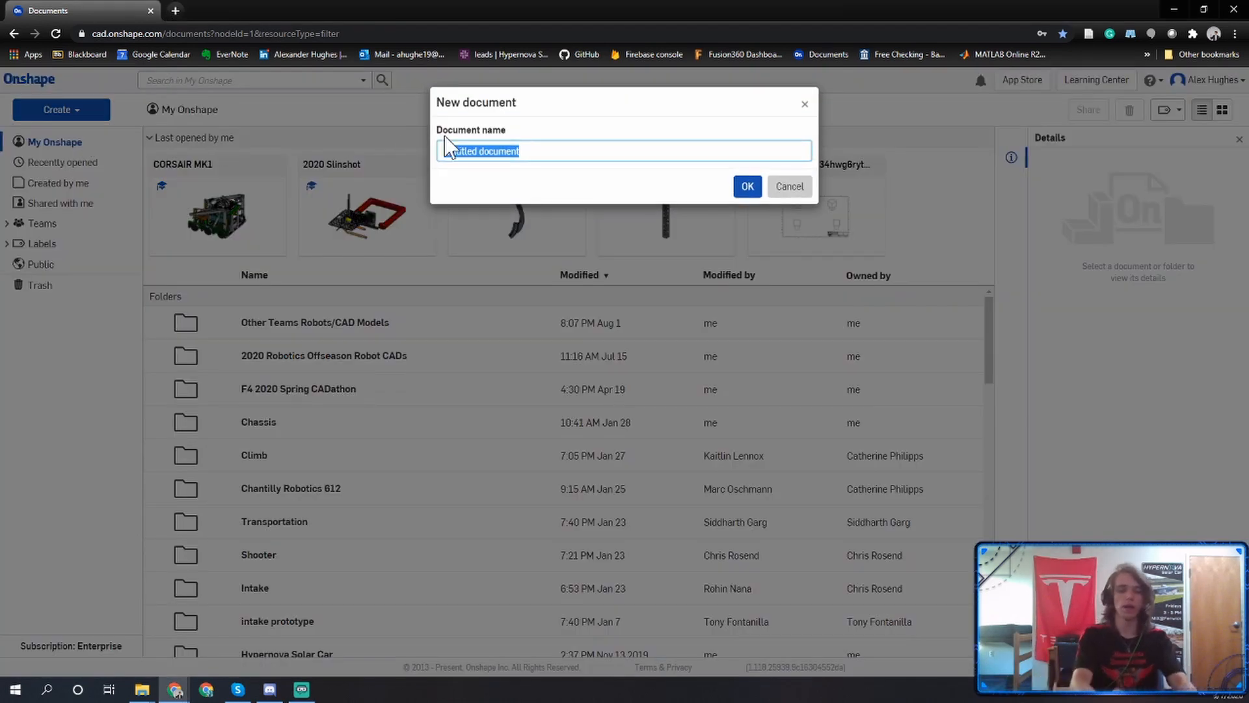
{"action": "key", "text": "BackSpace"}
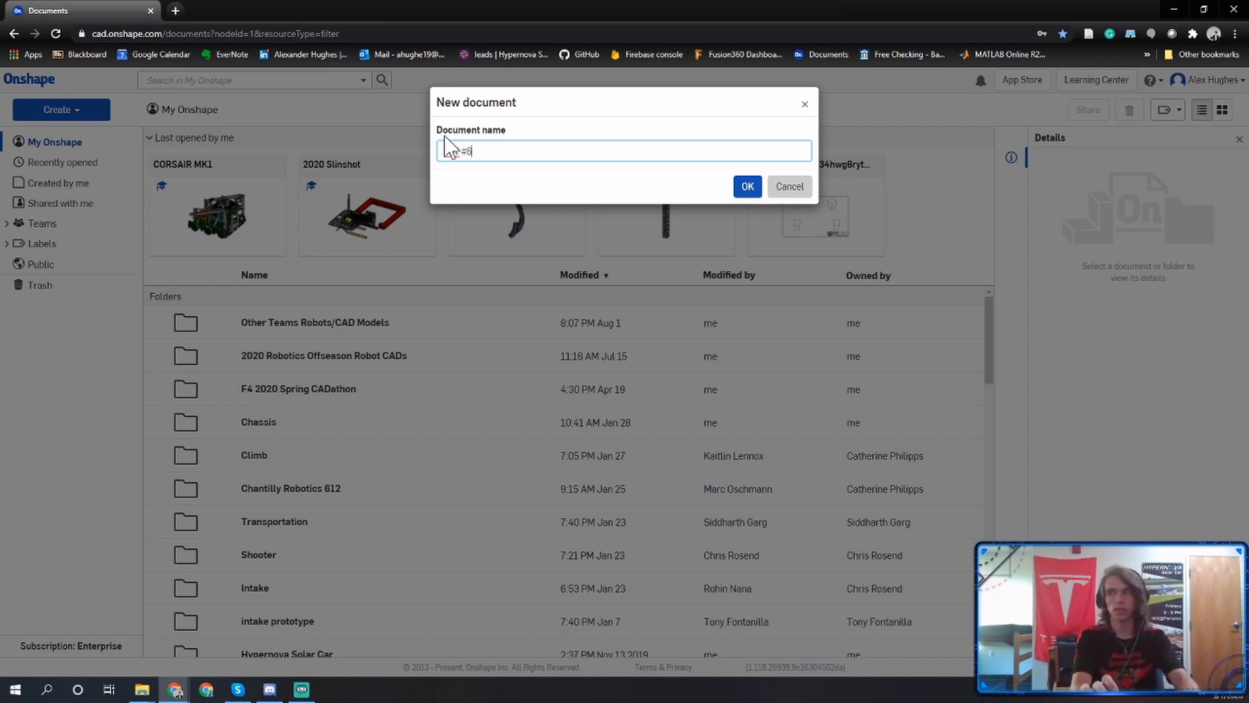
{"action": "key", "text": "Return"}
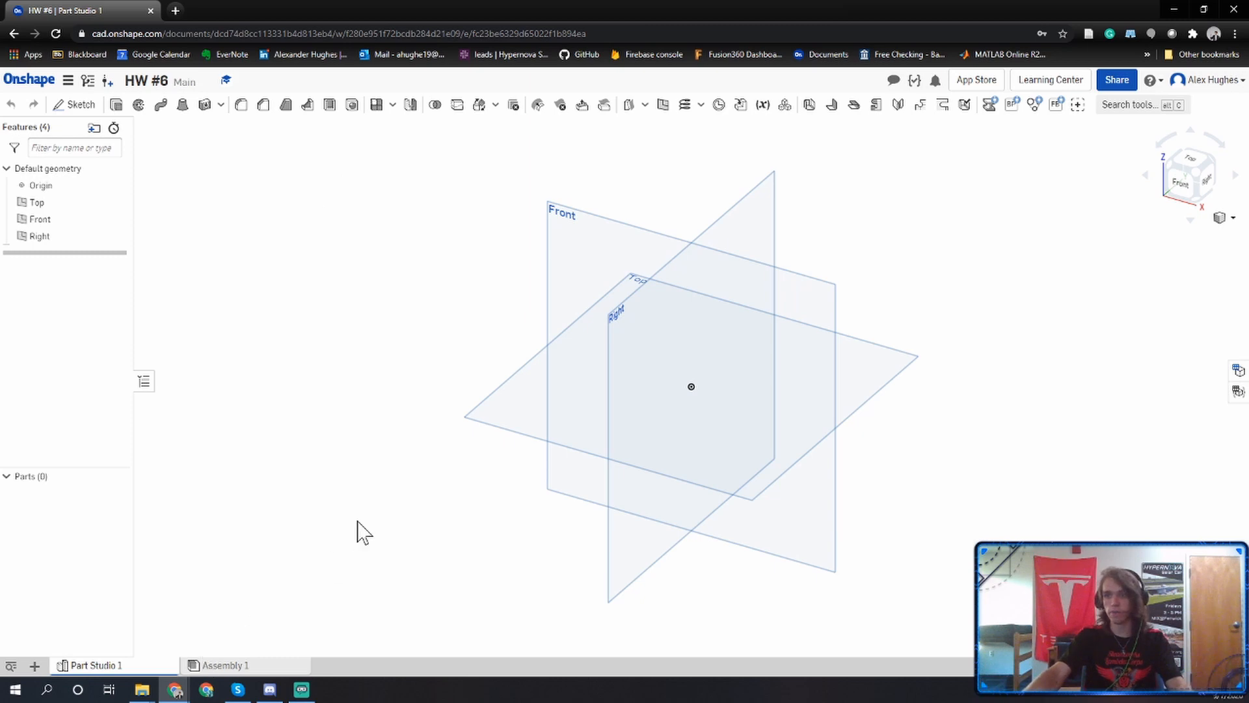
Start a new sketch on the Top plane and view it from the top.
{"action": "right_click_drag", "start_coordinate": [284, 485], "coordinate": [323, 458]}
{"action": "left_click", "coordinate": [1193, 172]}
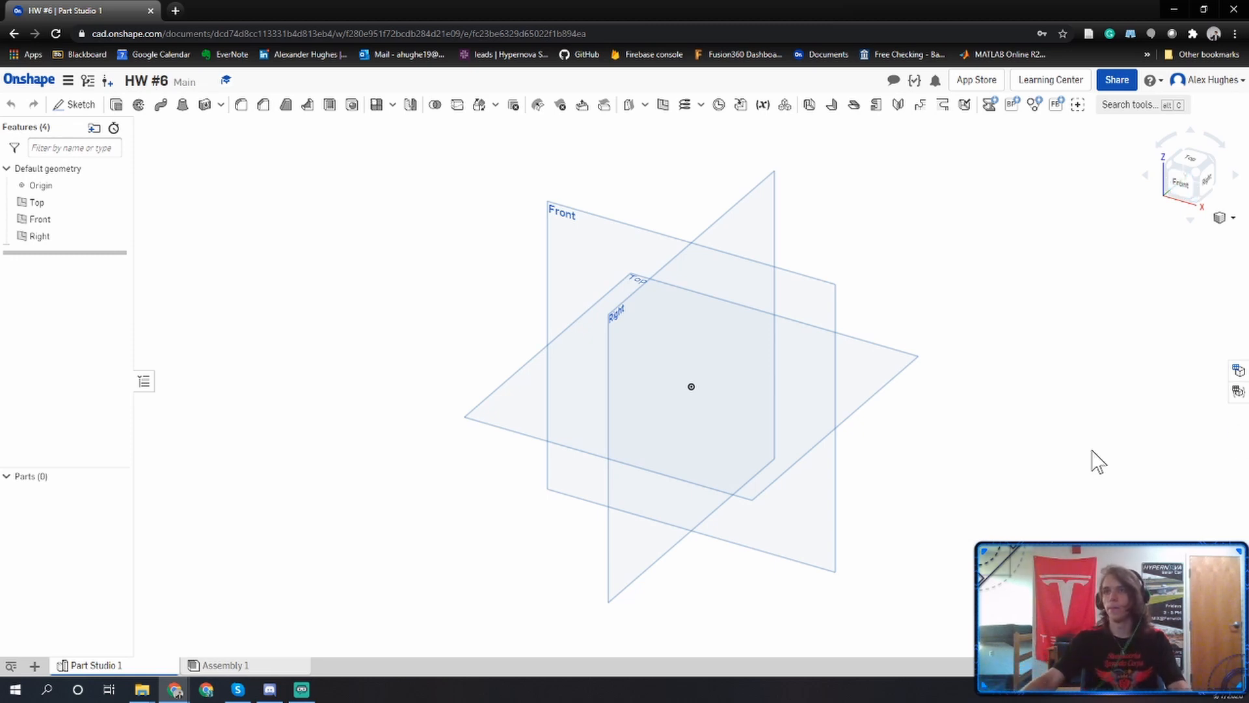
{"action": "left_click", "coordinate": [96, 110]}
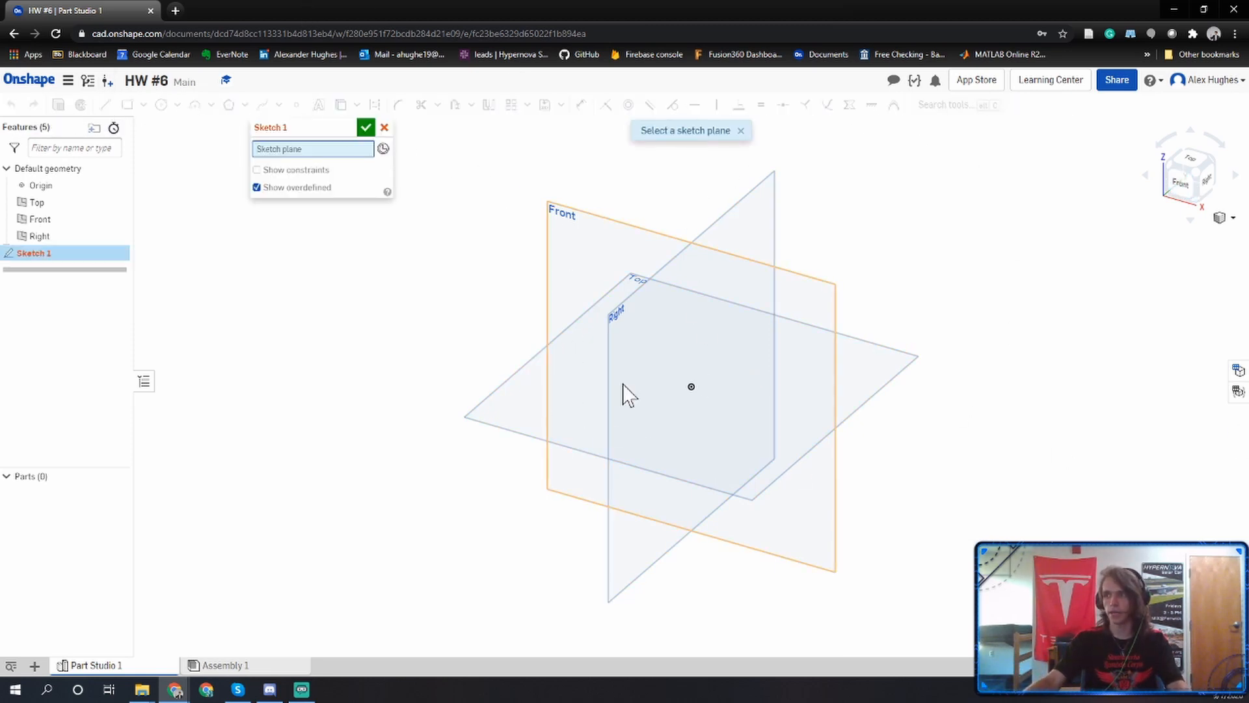
{"action": "left_click", "coordinate": [489, 423]}
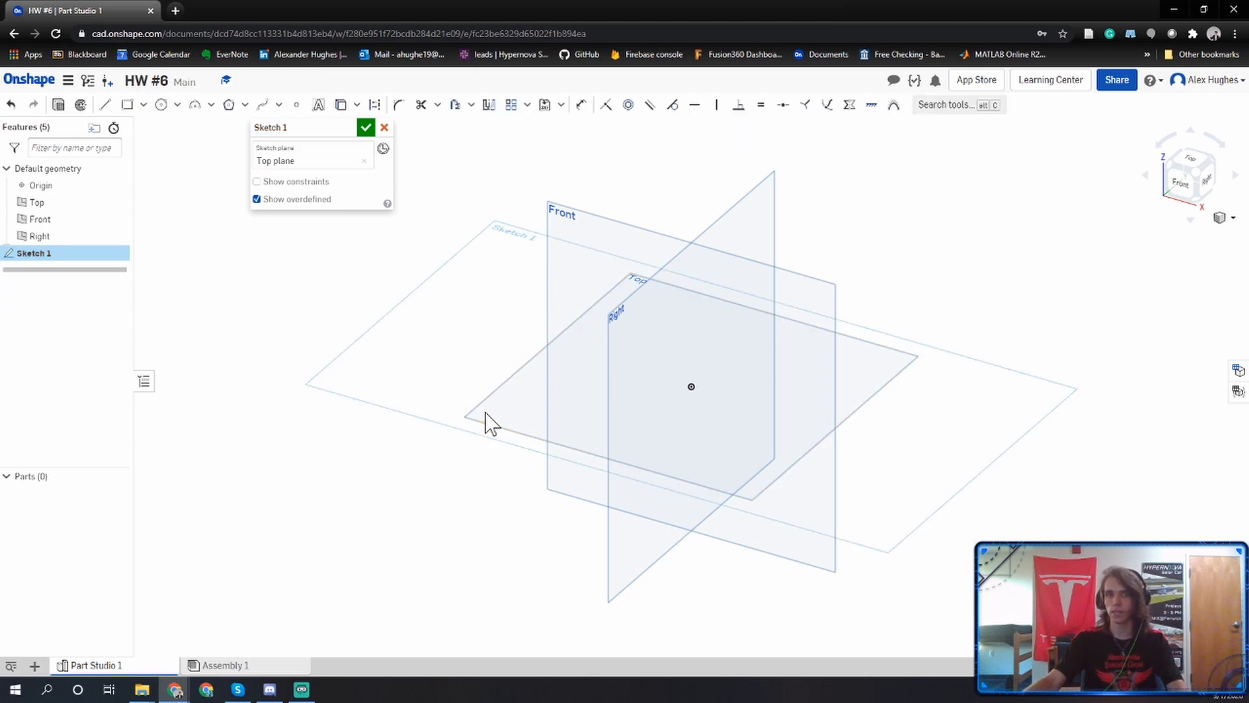
{"action": "left_click", "coordinate": [1187, 167]}
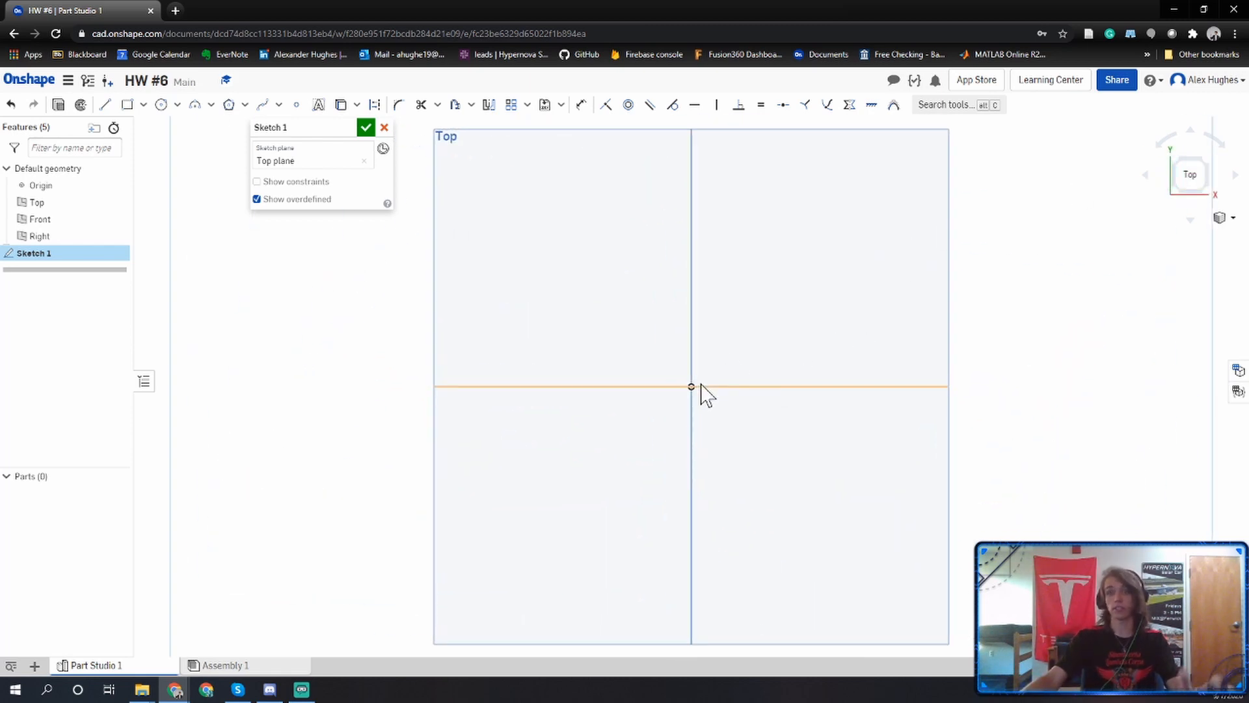
Sketch a corner rectangle about 2.79 by 2.45 in from the origin into the upper-left quadrant.
{"action": "key", "text": "g"}
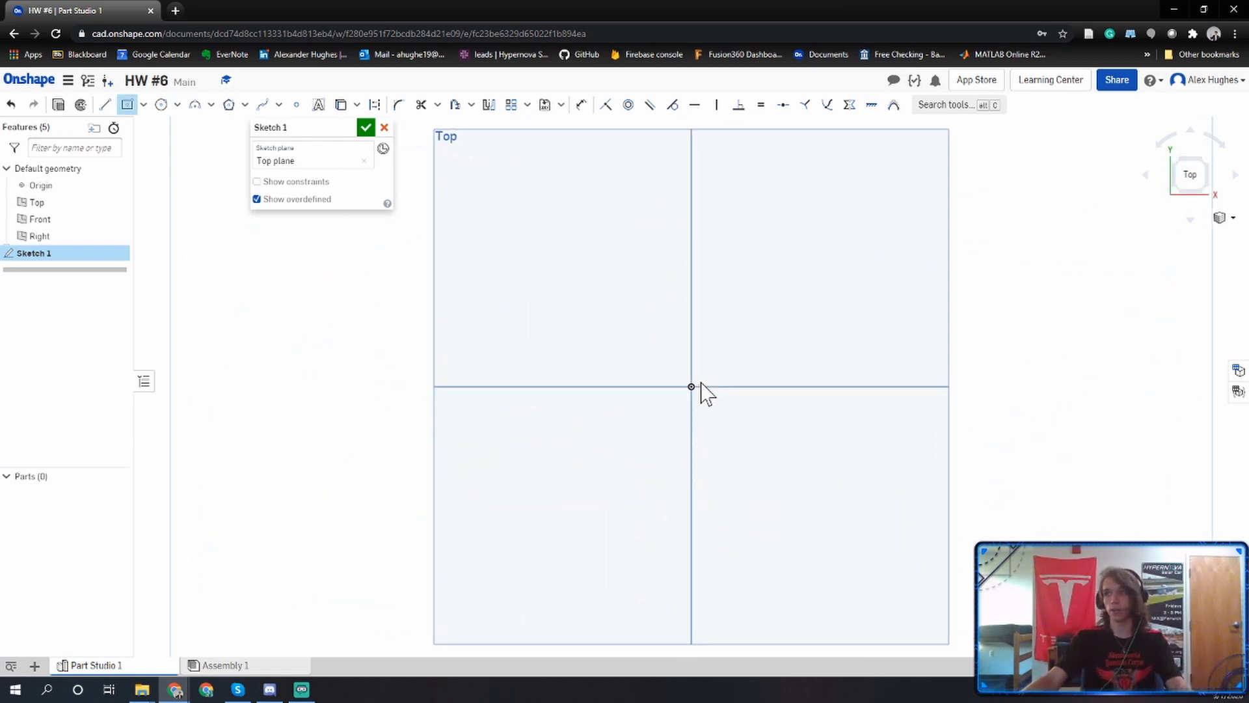
{"action": "left_click", "coordinate": [143, 107]}
{"action": "left_click", "coordinate": [127, 125]}
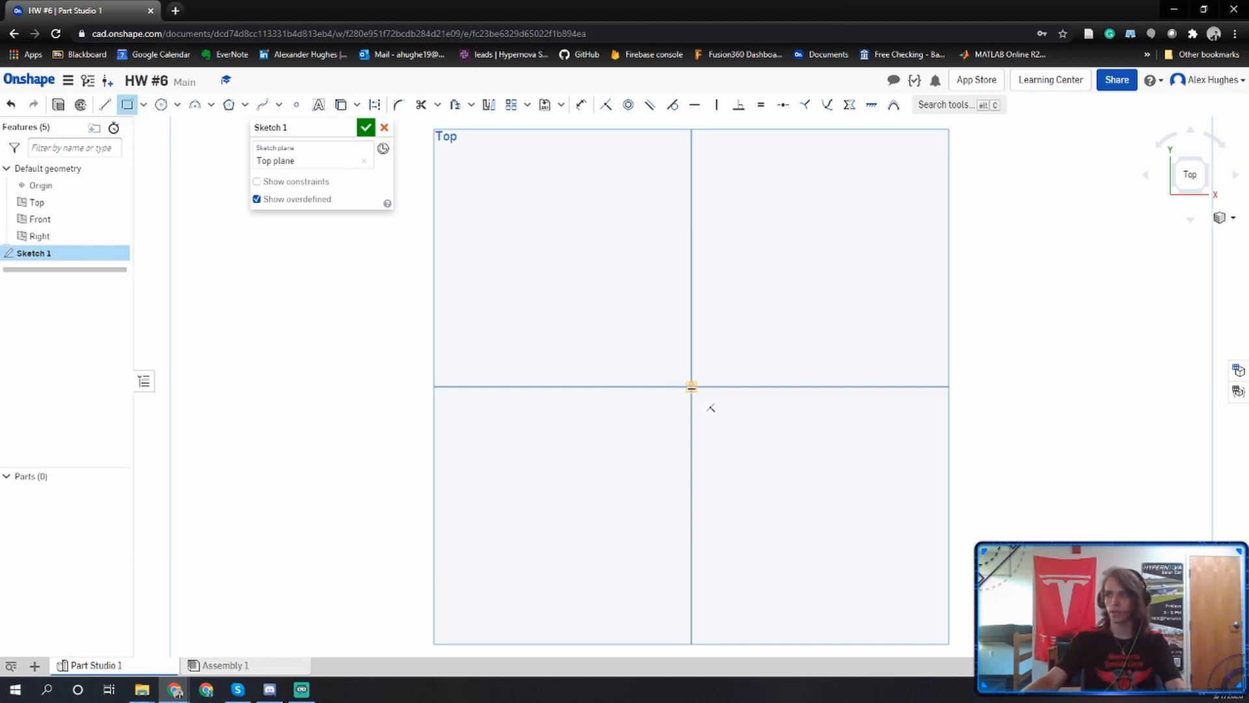
{"action": "left_click", "coordinate": [692, 386]}
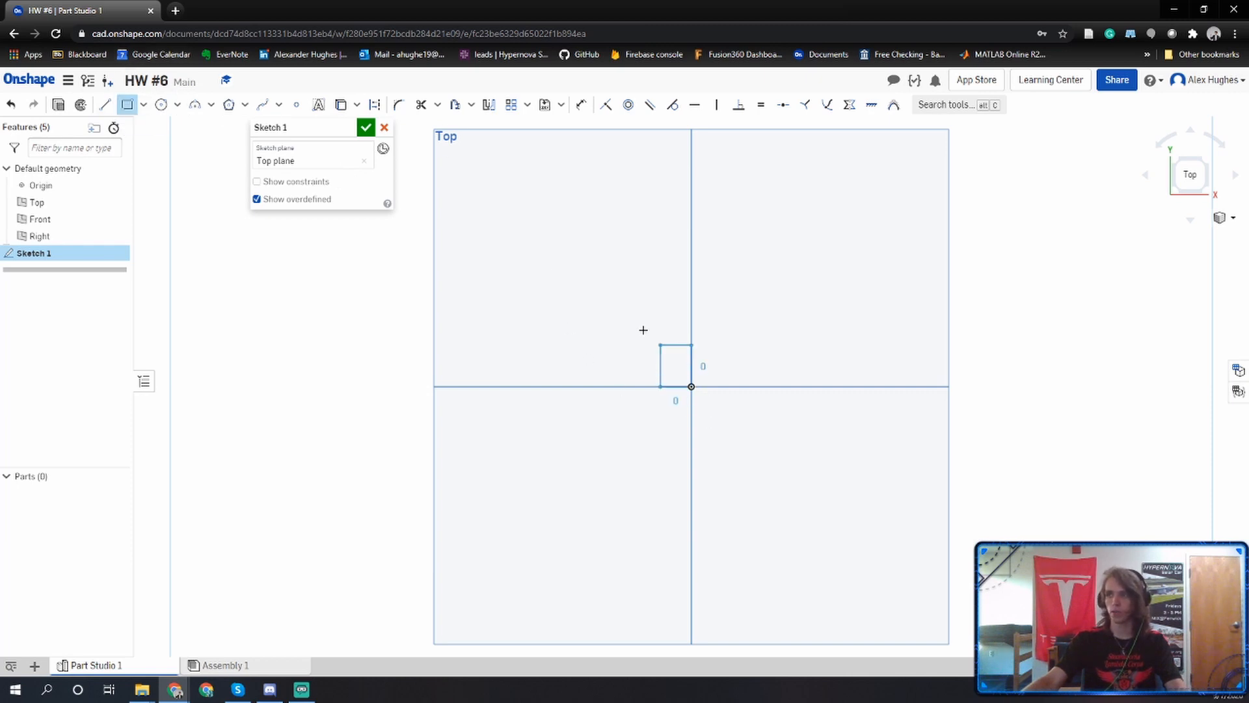
{"action": "left_click", "coordinate": [452, 177]}
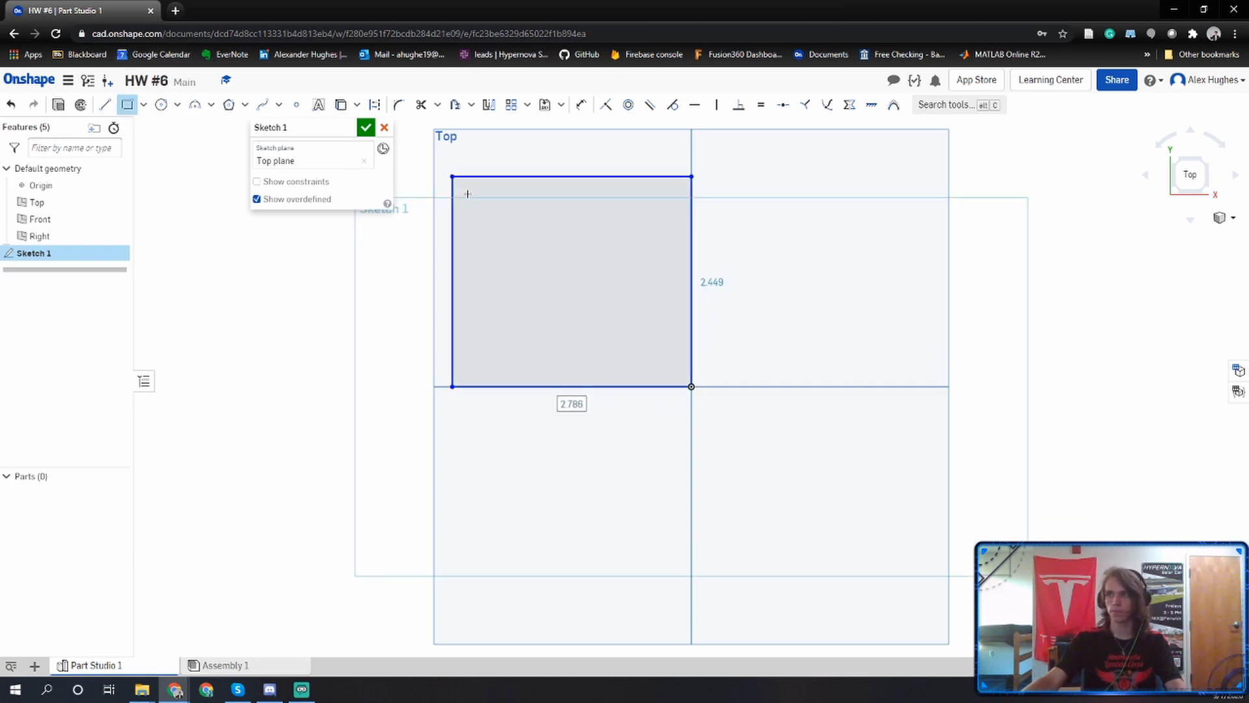
Dimension the rectangle's height and width to 2 in each and finish the sketch.
{"action": "left_click", "coordinate": [581, 106]}
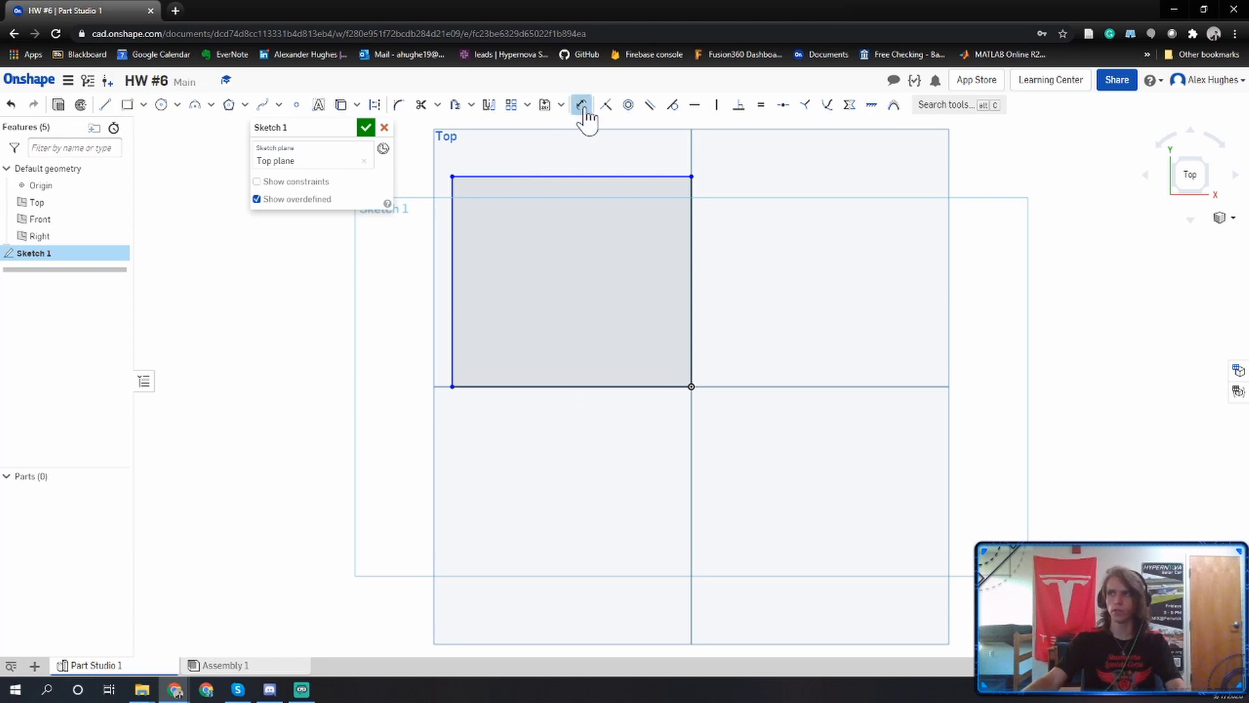
{"action": "left_click", "coordinate": [695, 247]}
{"action": "left_click", "coordinate": [741, 272]}
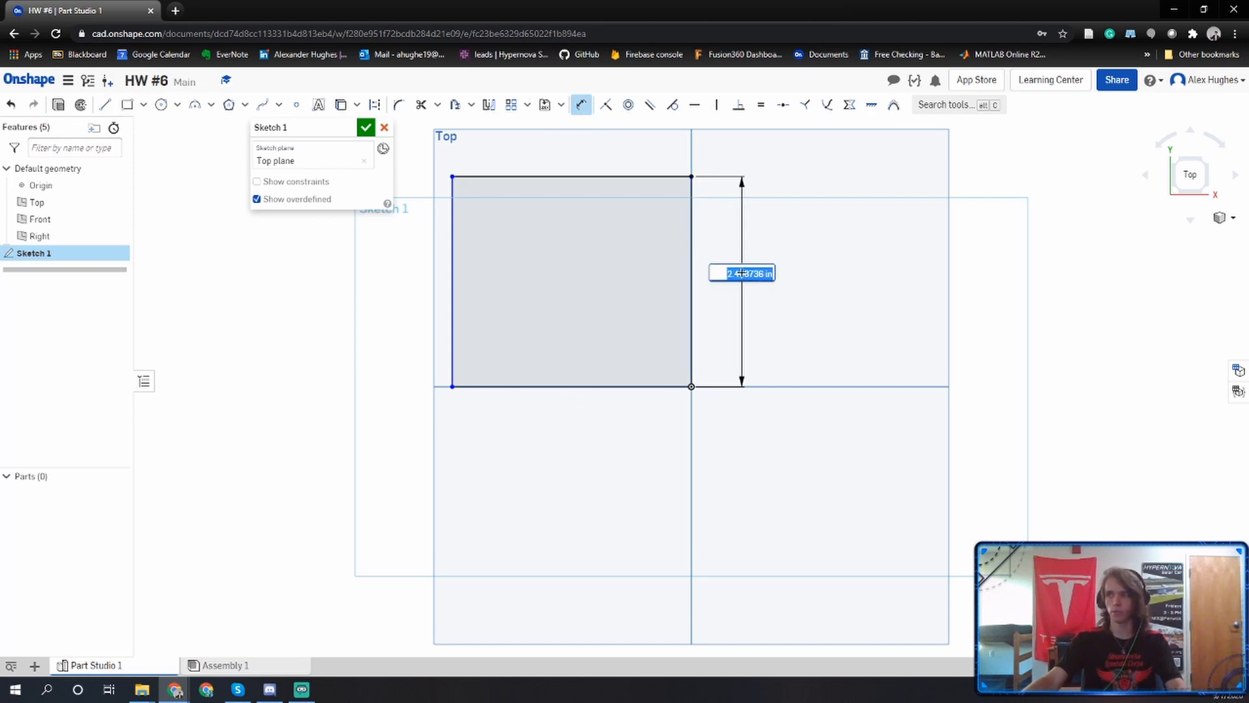
{"action": "type", "text": "2"}
{"action": "key", "text": "Return"}
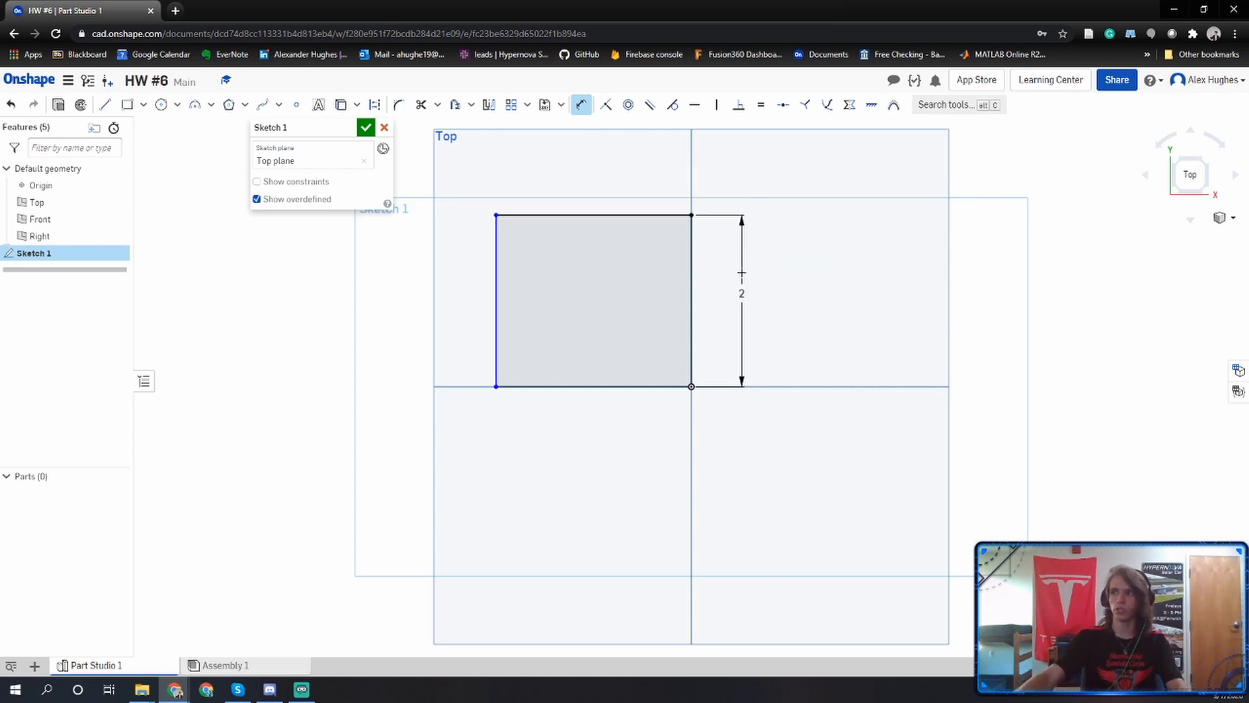
{"action": "left_click", "coordinate": [572, 390]}
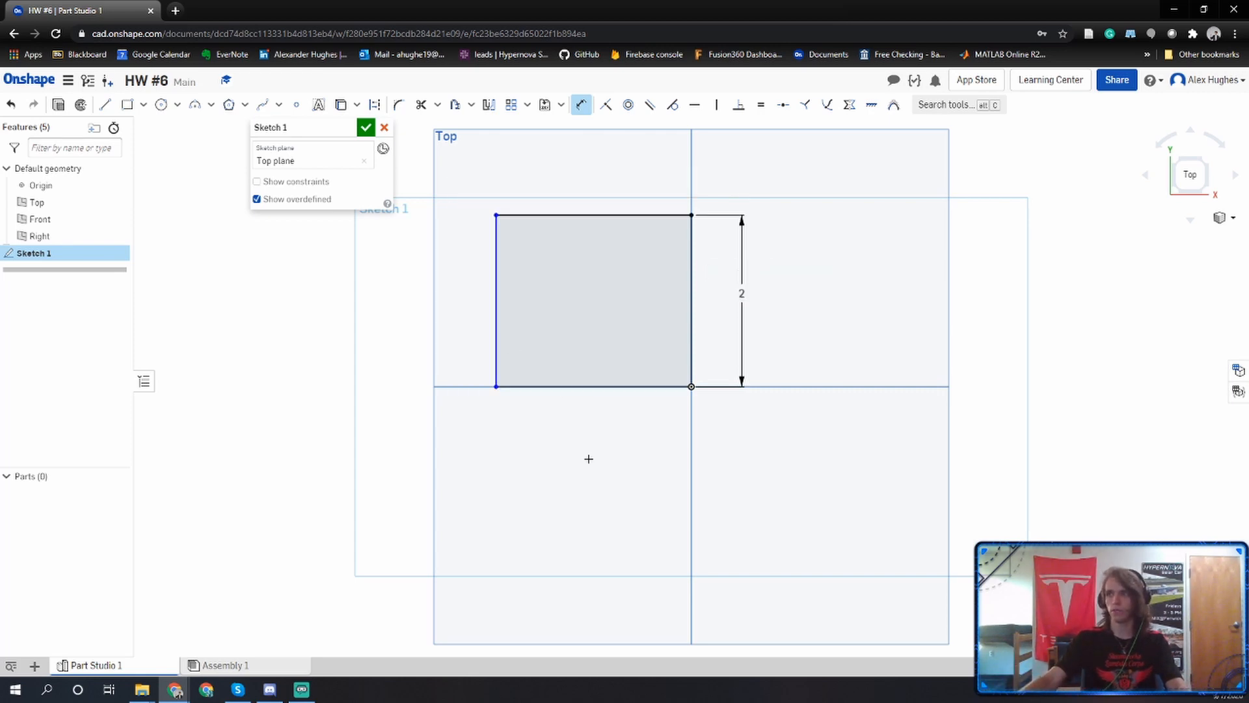
{"action": "left_click", "coordinate": [588, 459]}
{"action": "type", "text": "2"}
{"action": "key", "text": "Return"}
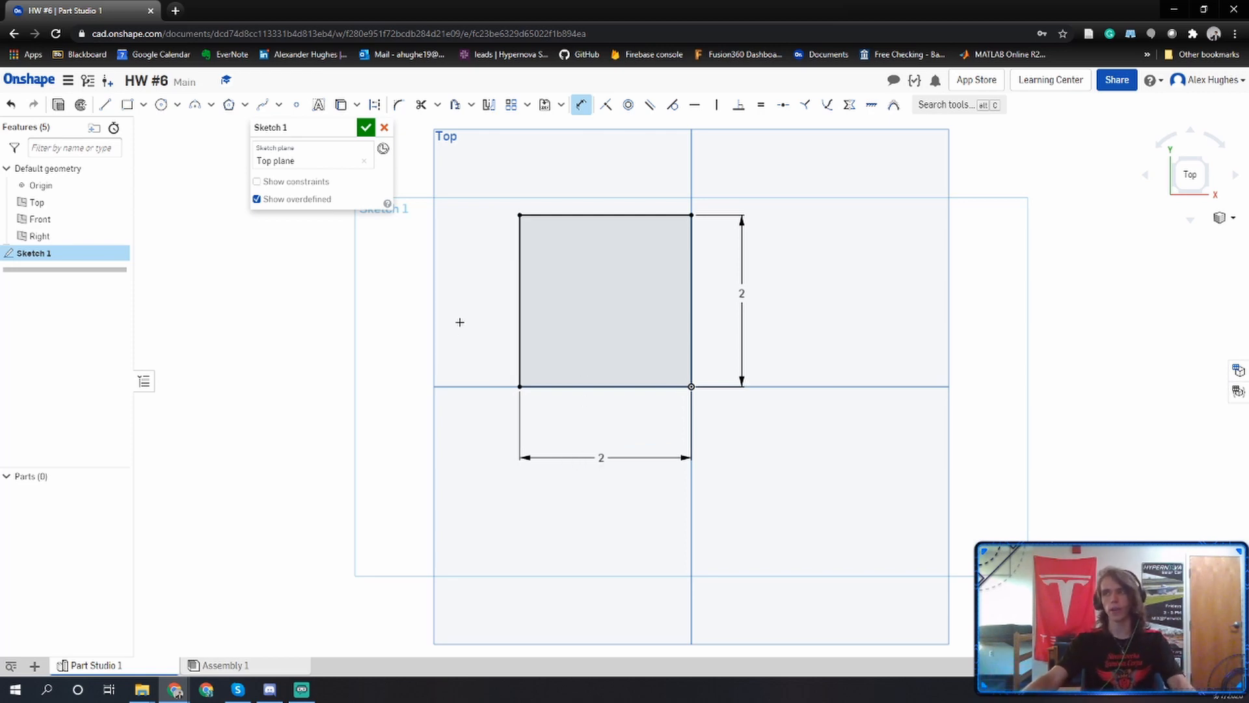
{"action": "left_click", "coordinate": [366, 128]}
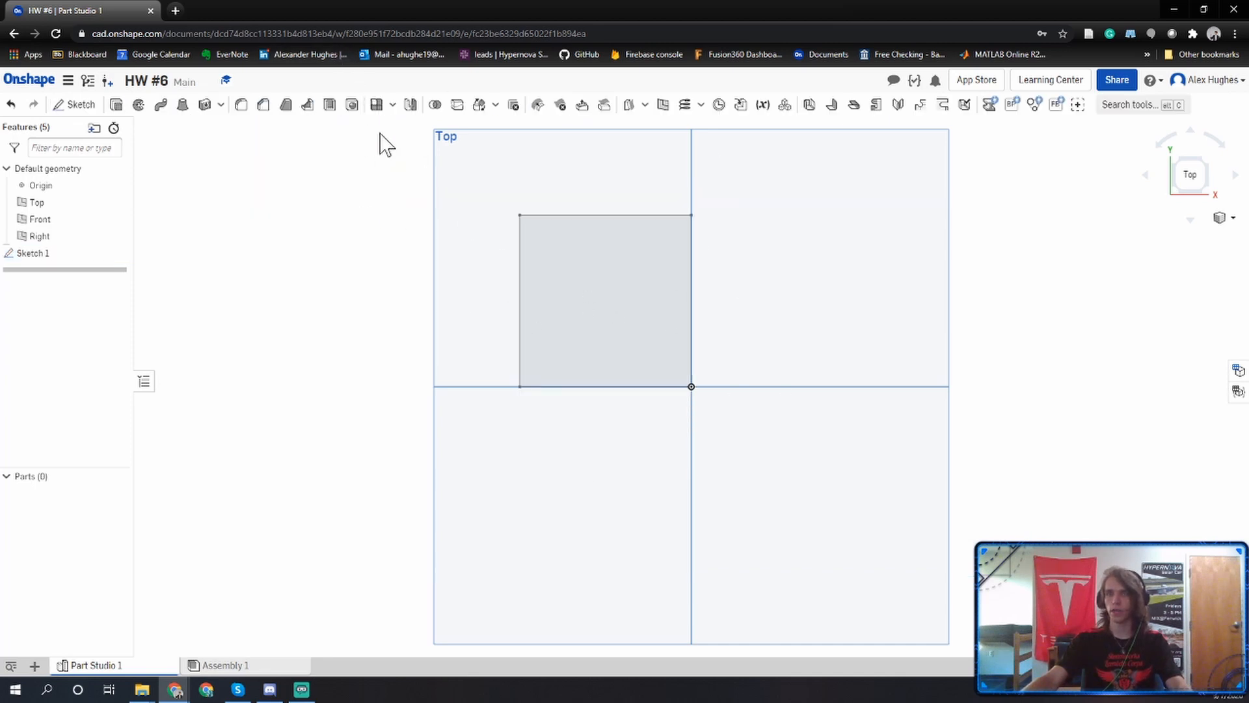
Extrude the square sketch region as a new solid with a blind depth of 12 in.
{"action": "right_click", "coordinate": [740, 252]}
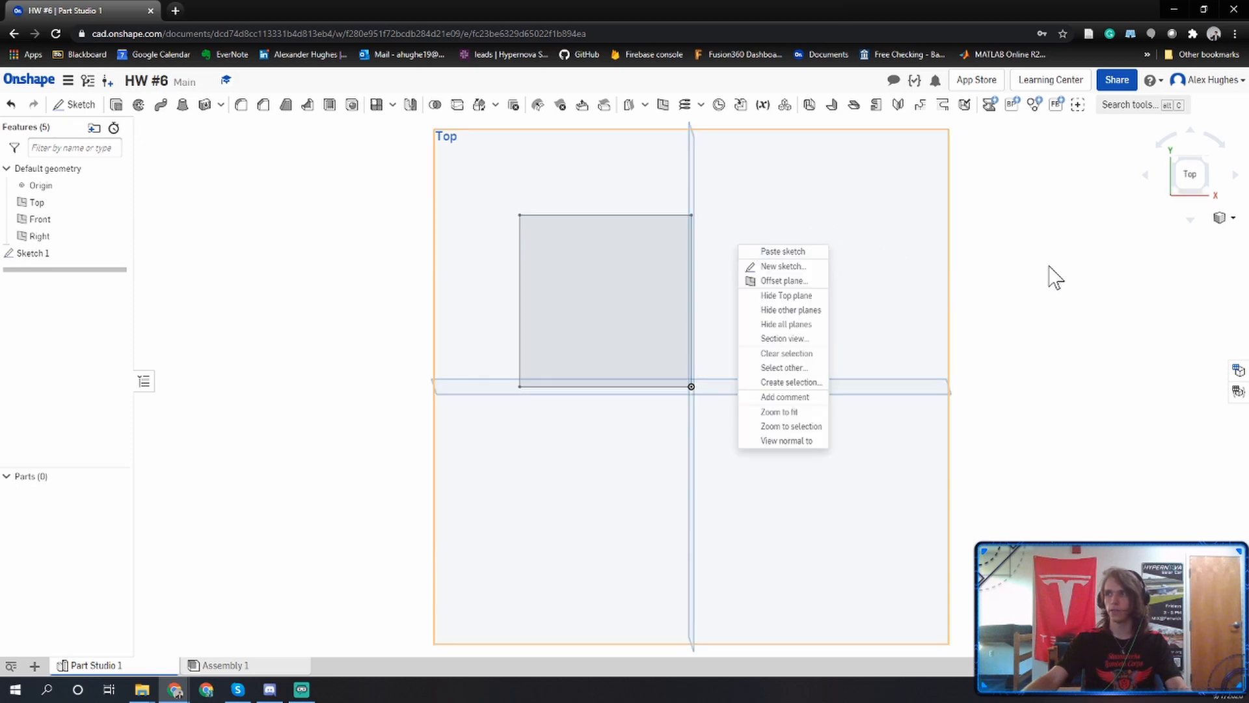
{"action": "right_click_drag", "start_coordinate": [1055, 276], "coordinate": [1034, 244]}
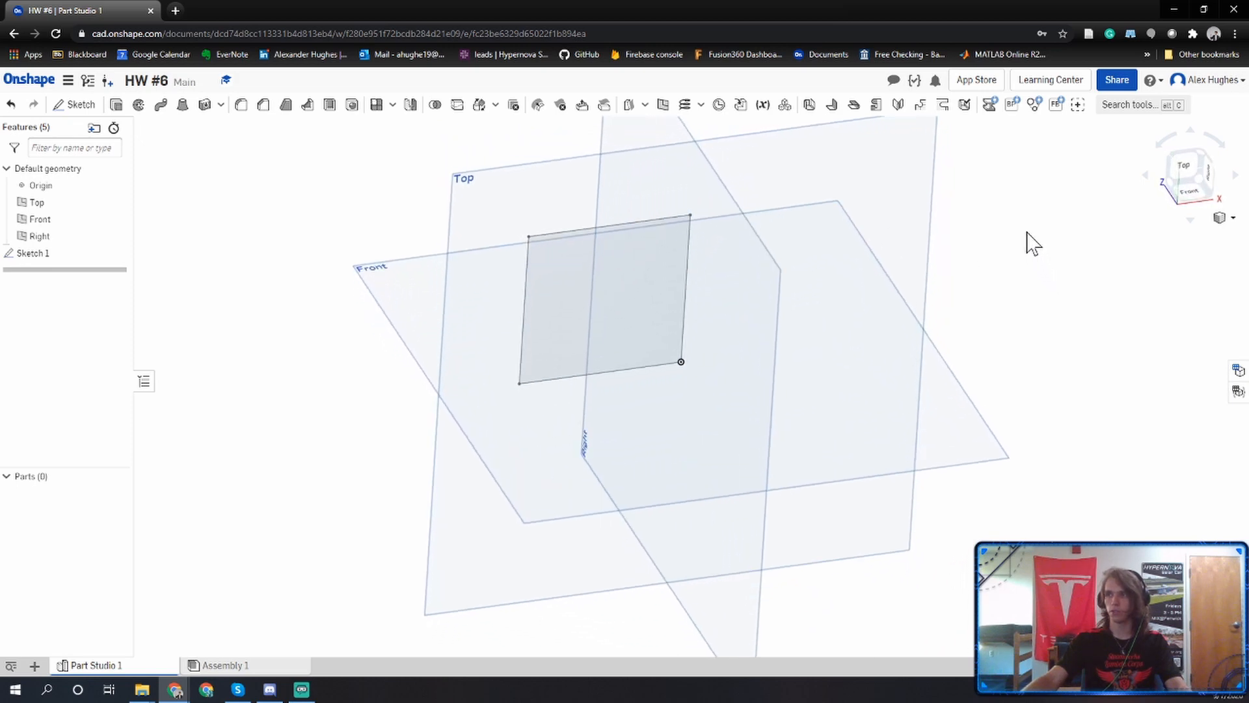
{"action": "right_click_drag", "start_coordinate": [619, 369], "coordinate": [656, 352]}
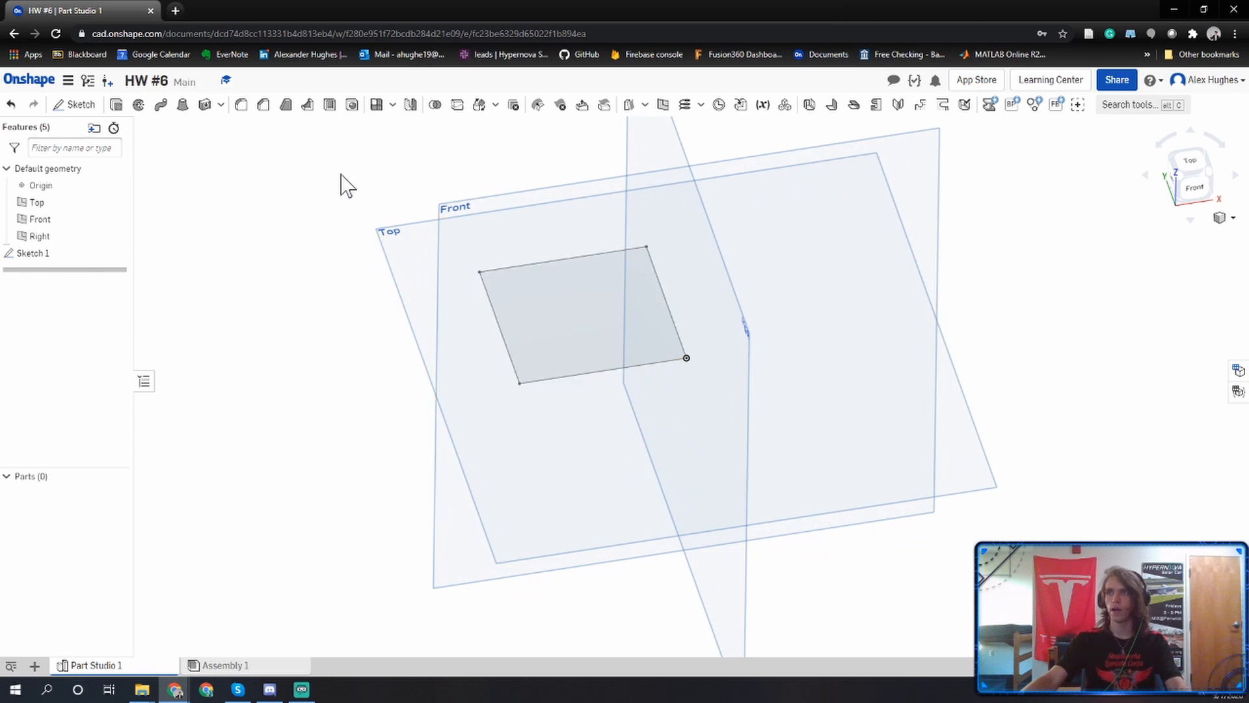
{"action": "left_click", "coordinate": [118, 105]}
{"action": "left_click", "coordinate": [559, 334]}
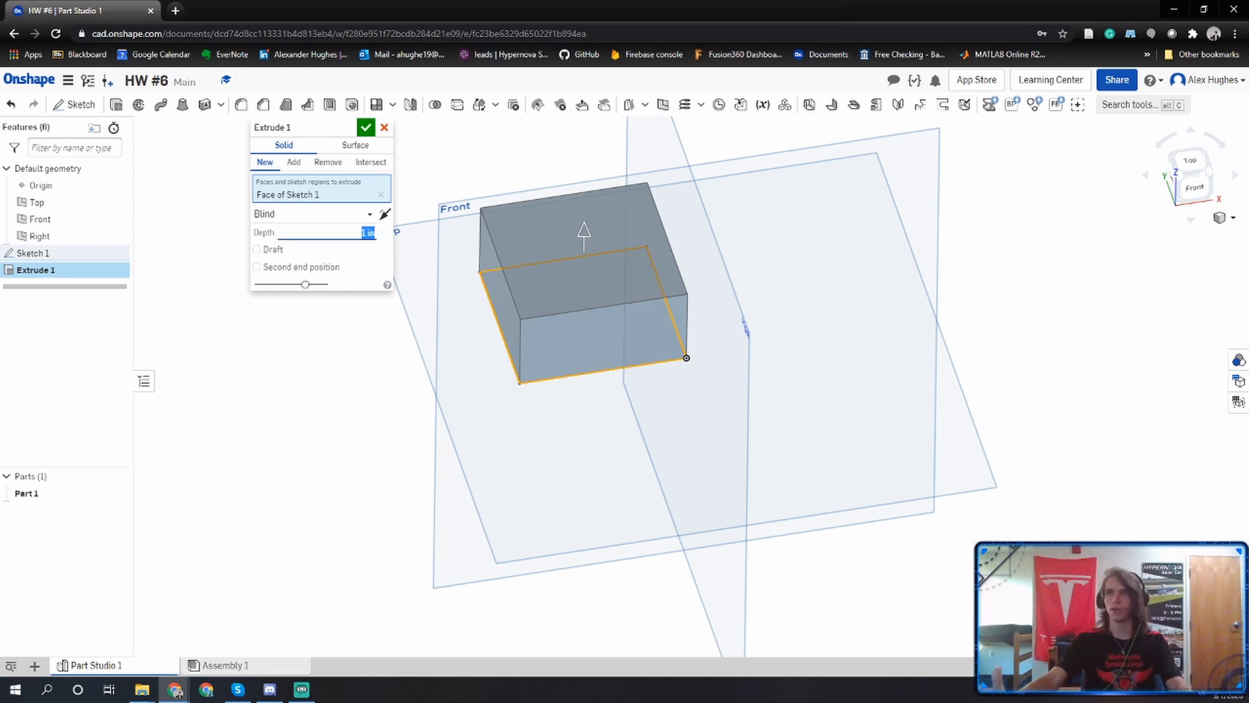
{"action": "type", "text": "12"}
{"action": "key", "text": "Tab"}
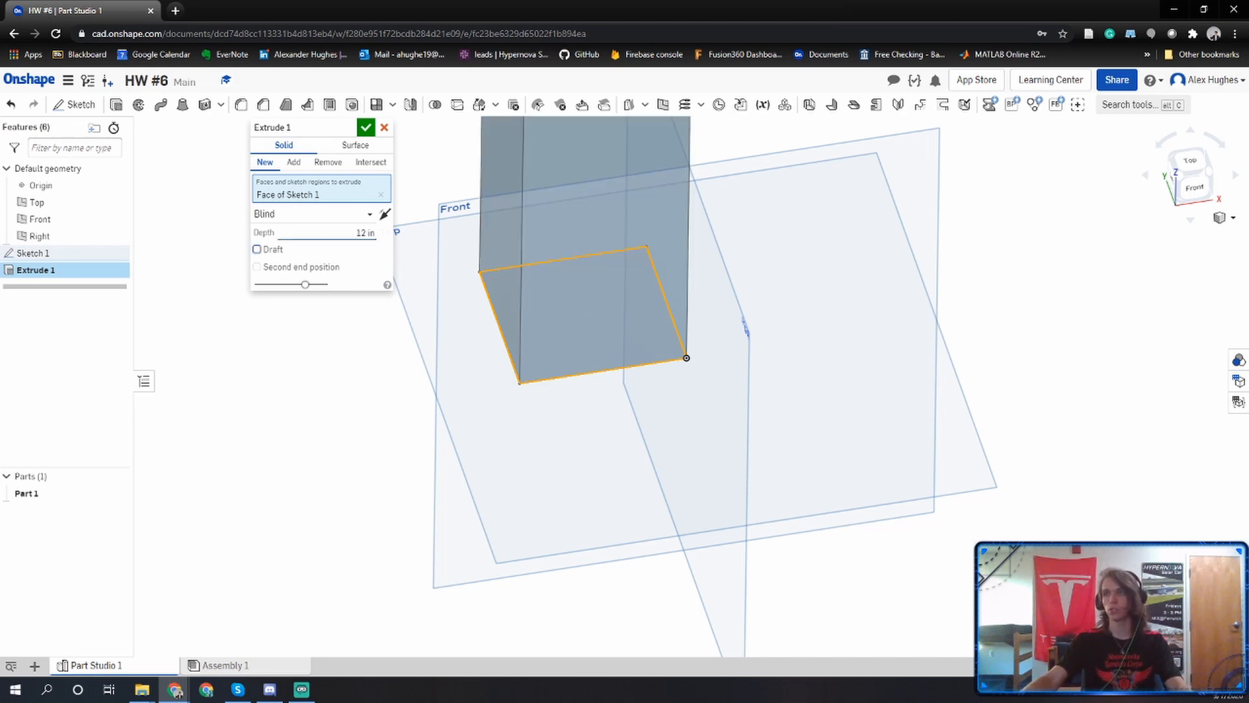
{"action": "left_click", "coordinate": [366, 128]}
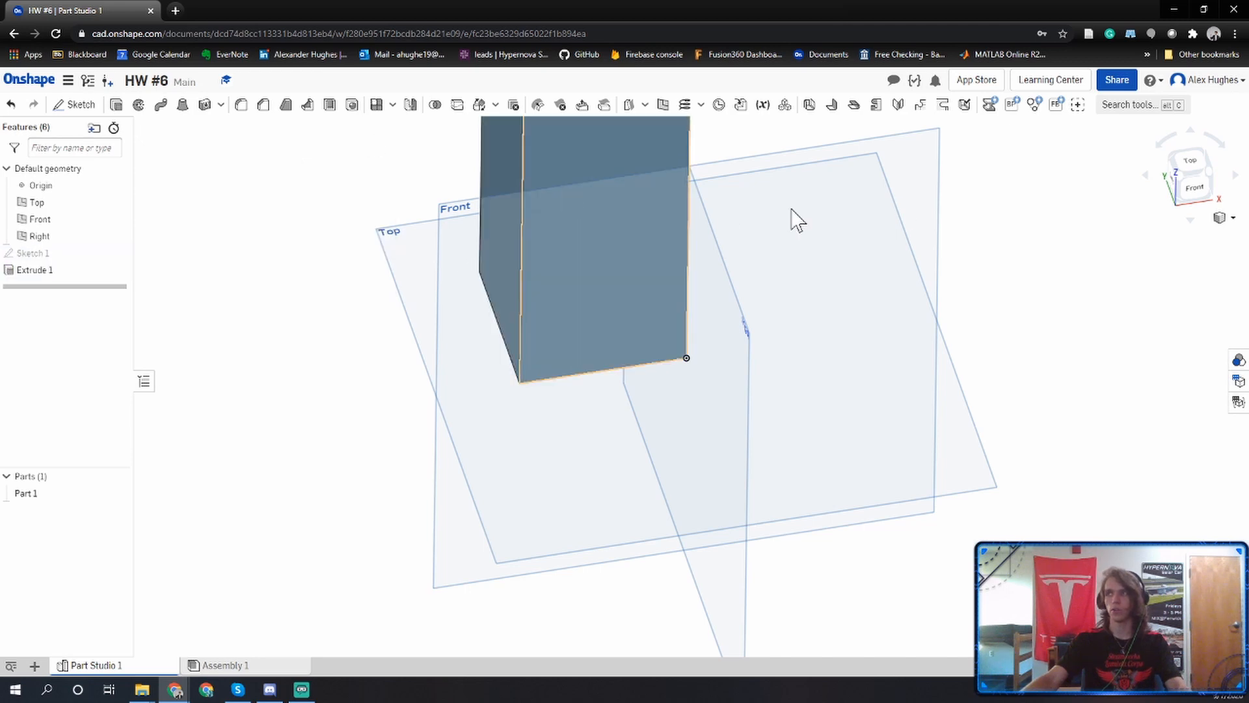
Rename the extruded part as Chair Leg.
{"action": "left_click", "coordinate": [1203, 189]}
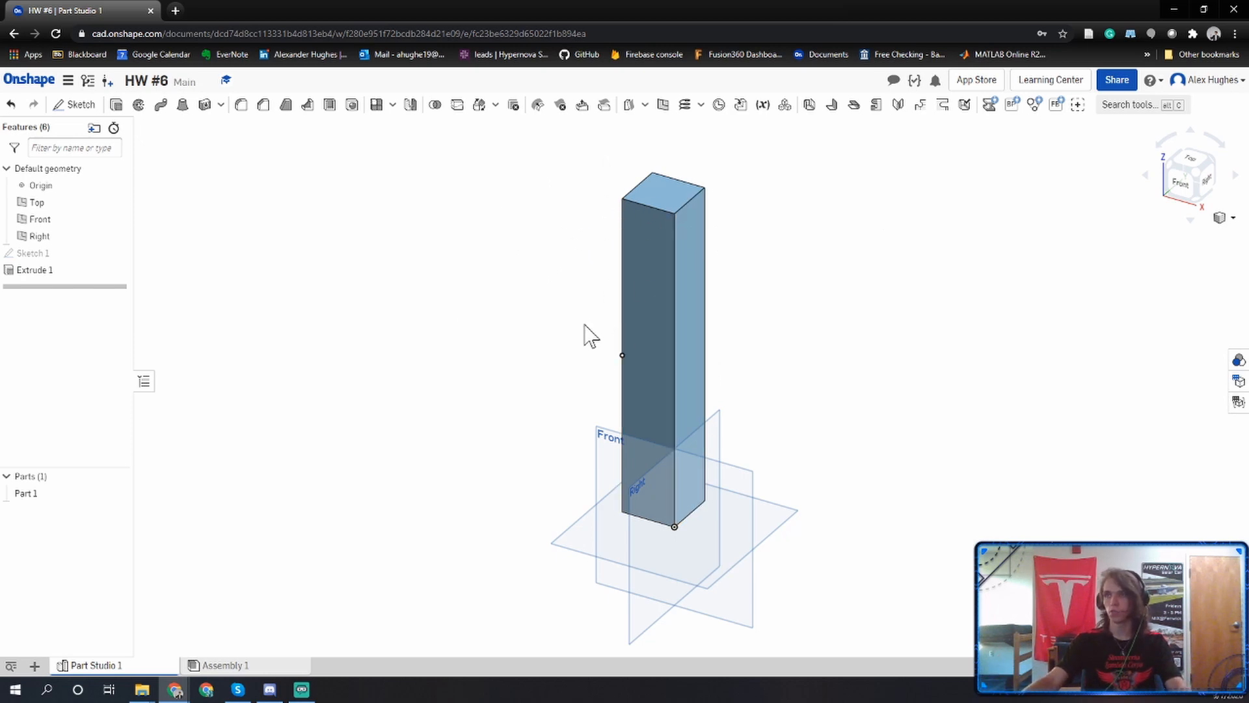
{"action": "left_click", "coordinate": [62, 497]}
{"action": "right_click", "coordinate": [61, 497]}
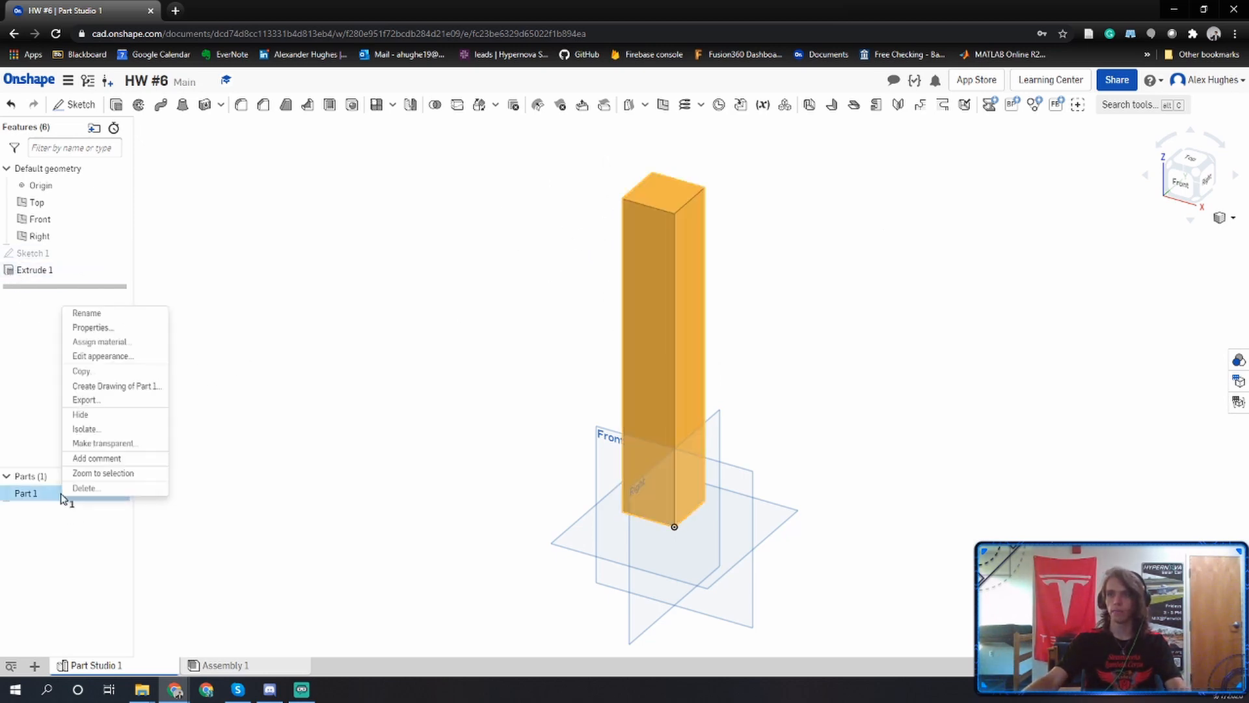
{"action": "left_click", "coordinate": [89, 317]}
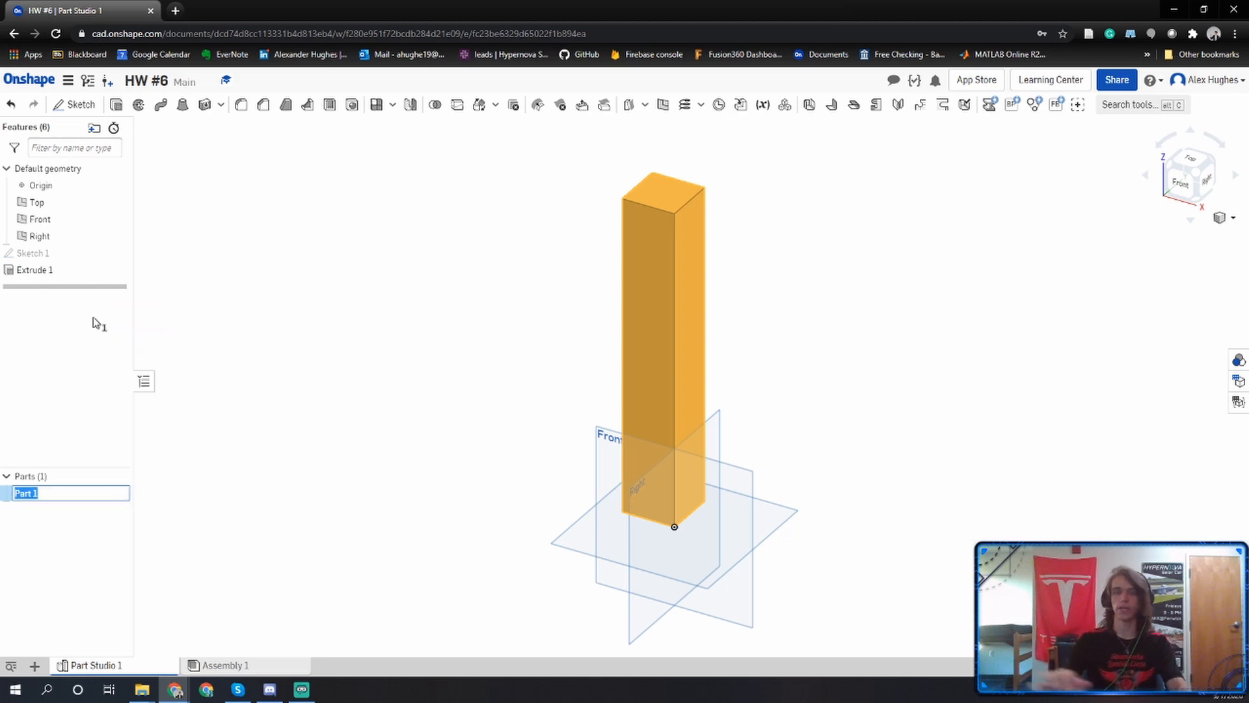
{"action": "type", "text": "Chair Leg"}
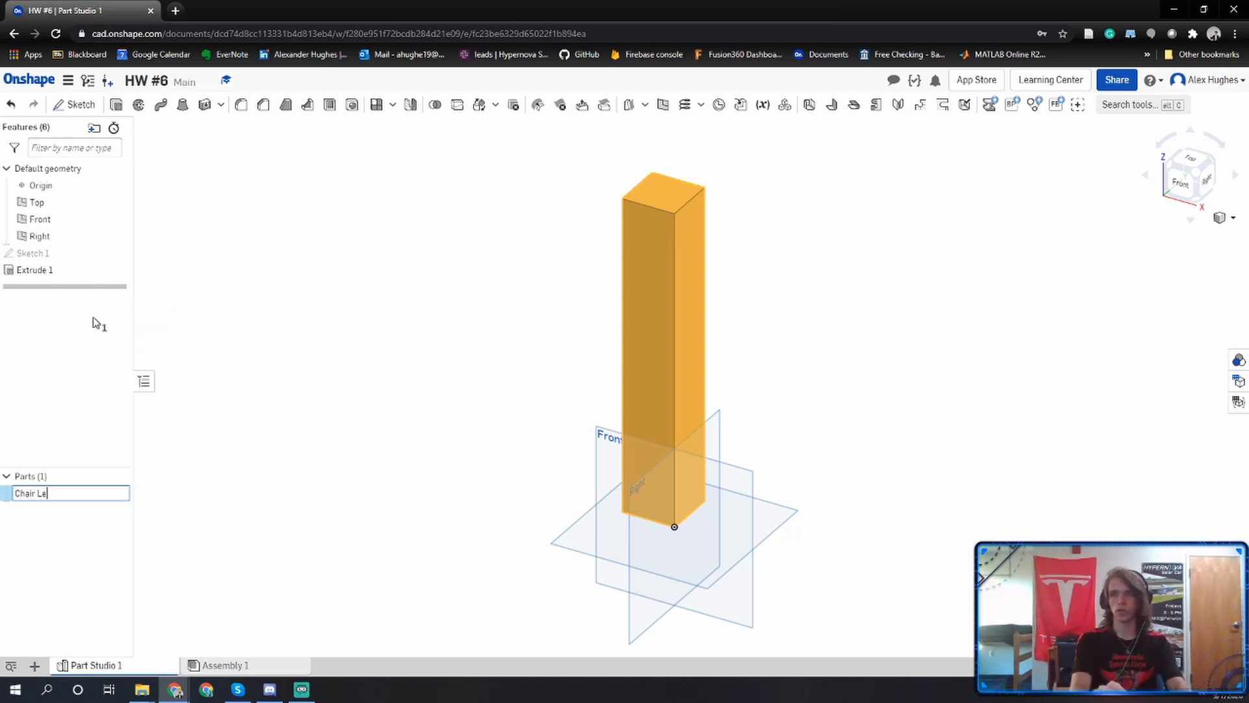
{"action": "key", "text": "Return"}
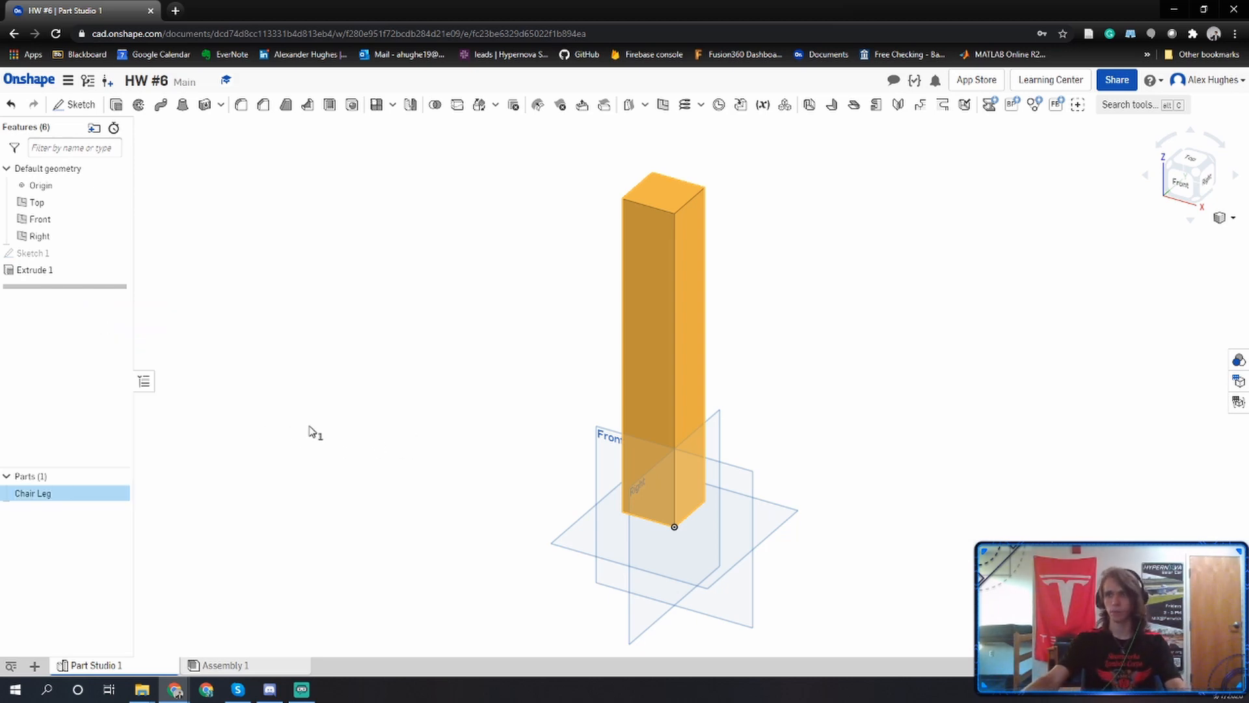
Change the Chair Leg part's appearance to brown, colour 995A0E.
{"action": "right_click", "coordinate": [65, 495]}
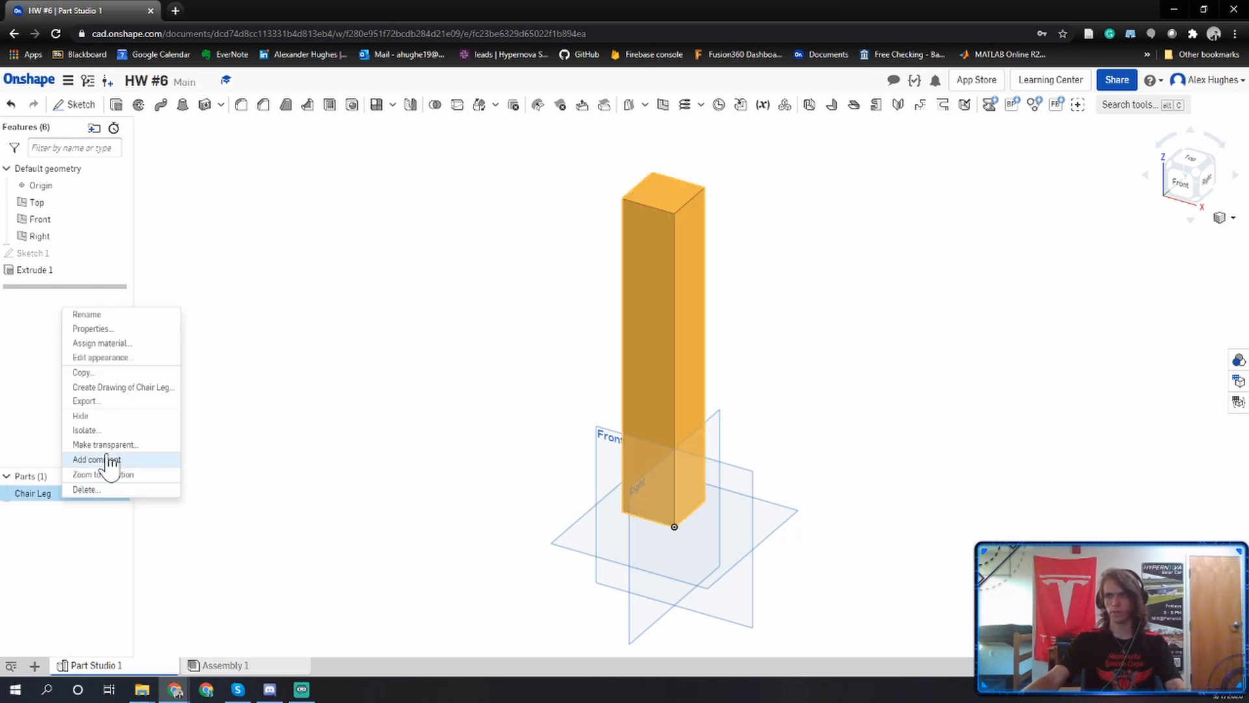
{"action": "left_click", "coordinate": [124, 360]}
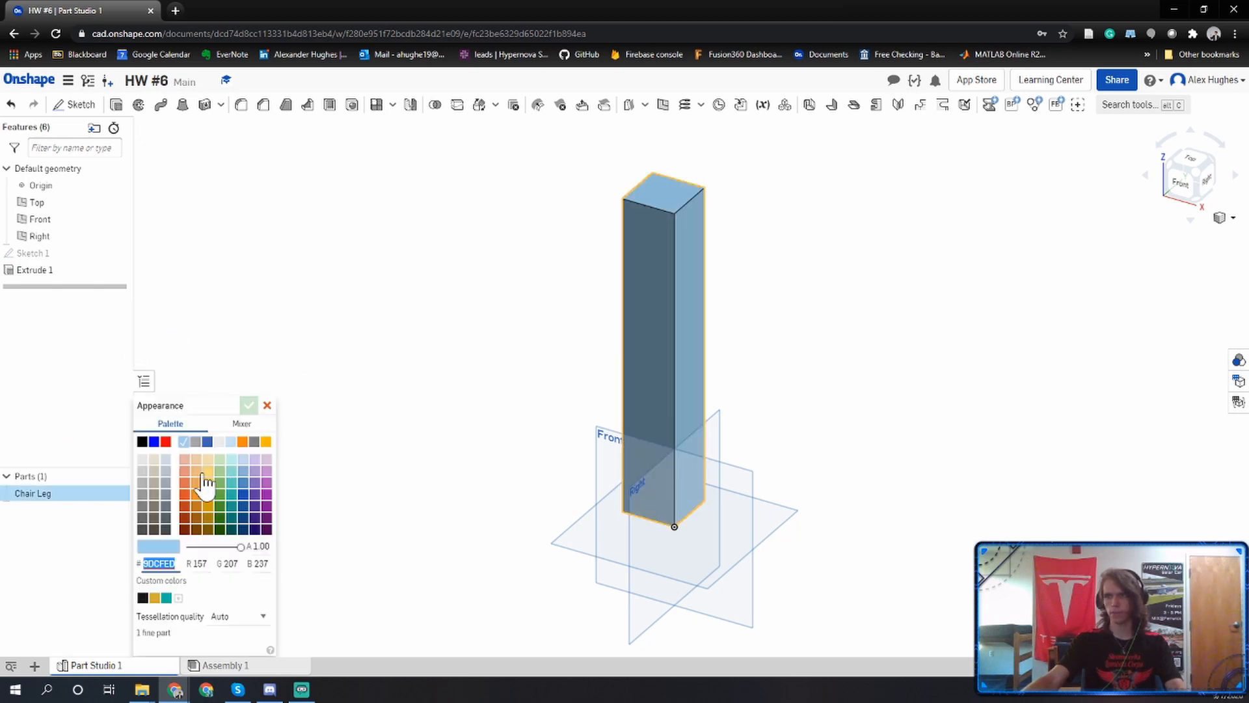
{"action": "left_click", "coordinate": [196, 518]}
{"action": "left_click", "coordinate": [250, 405]}
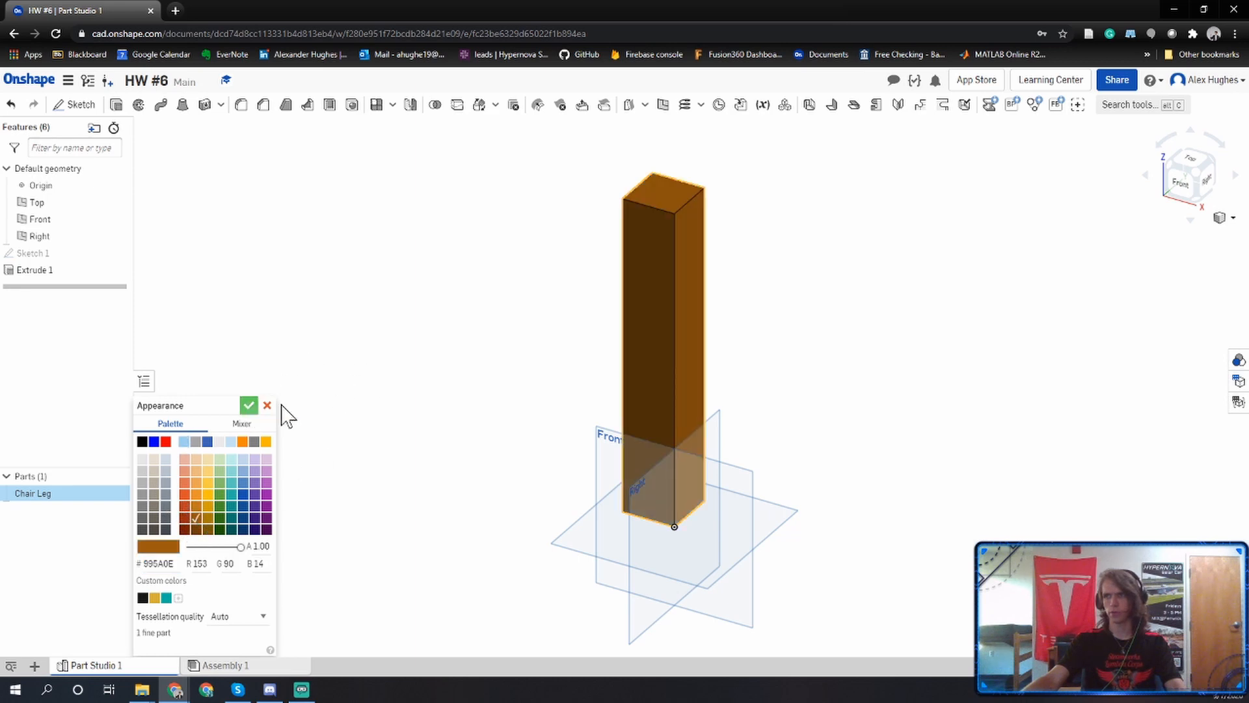
Group Sketch 1 and Extrude 1 into a new feature folder named Leg.
{"action": "middle_click_drag", "start_coordinate": [508, 385], "coordinate": [405, 355]}
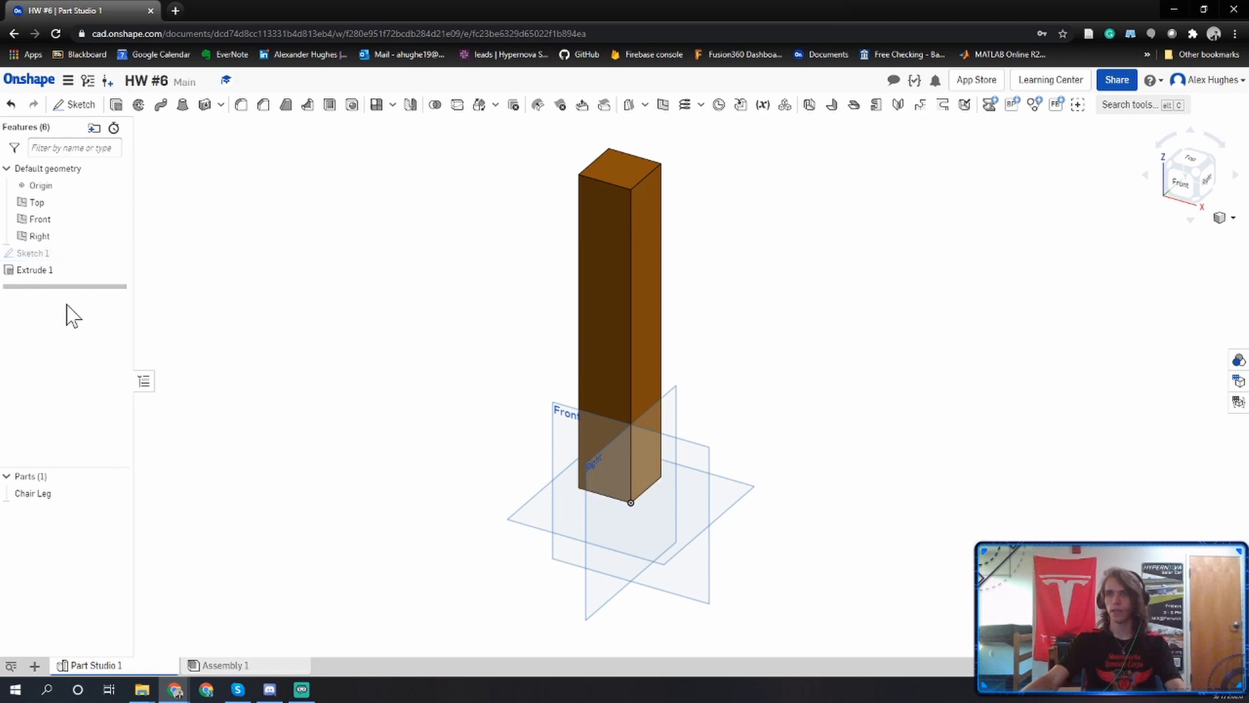
{"action": "left_click", "coordinate": [57, 255]}
{"action": "left_click", "coordinate": [52, 266], "text": "shift"}
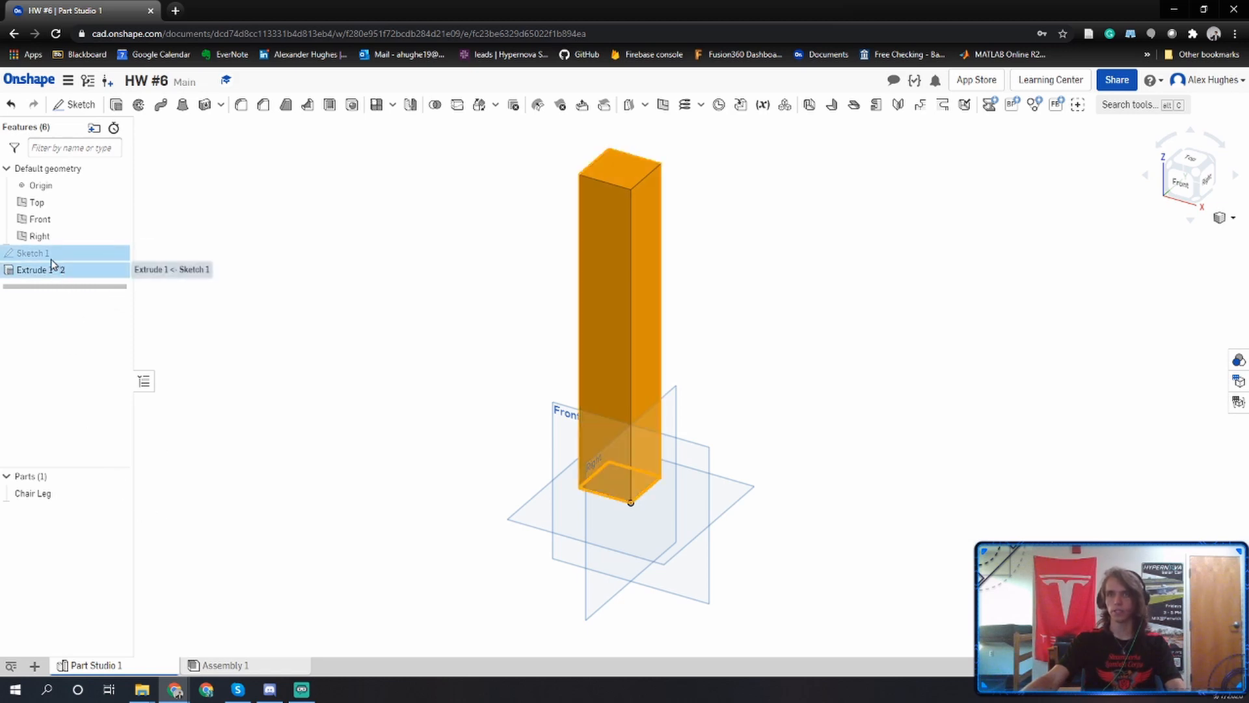
{"action": "right_click", "coordinate": [49, 261]}
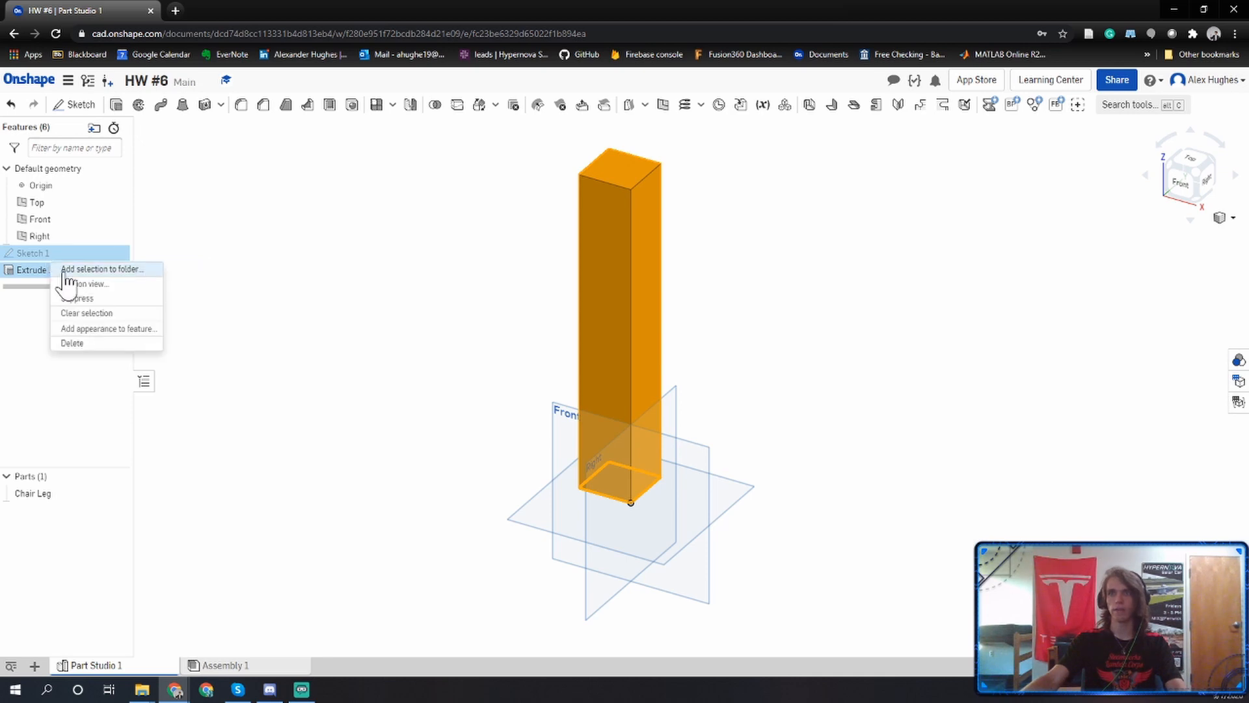
{"action": "left_click", "coordinate": [61, 281]}
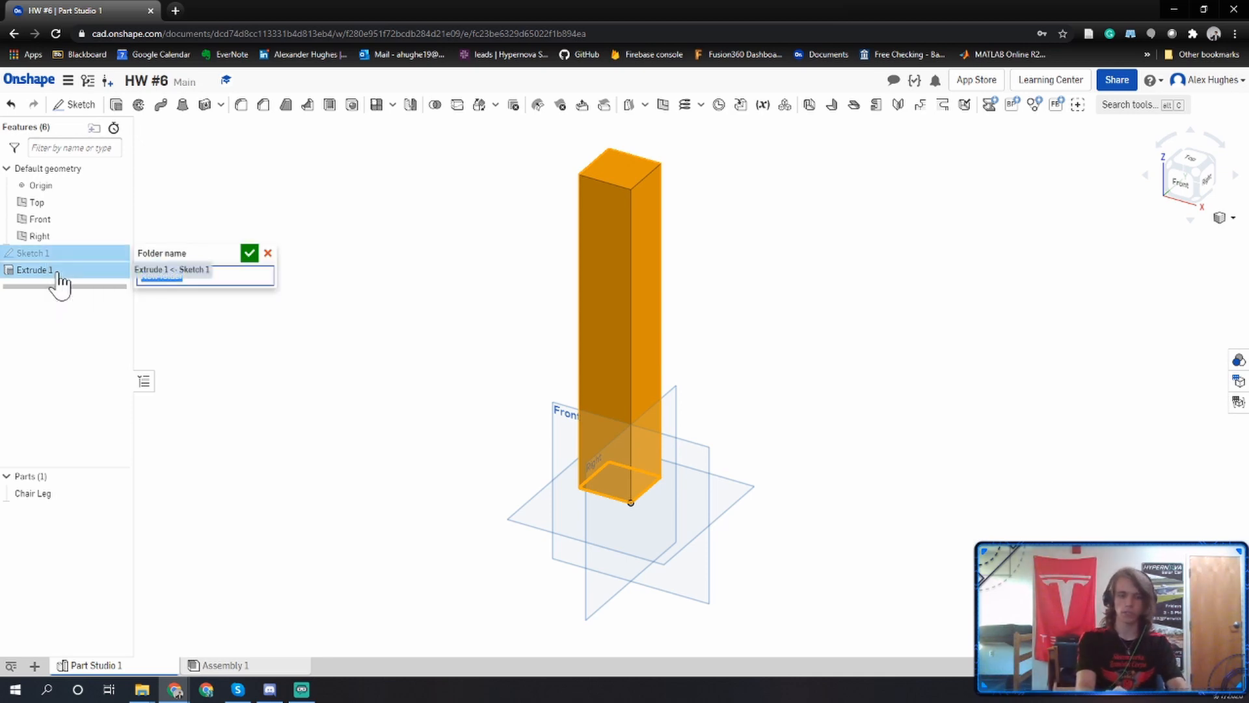
{"action": "type", "text": "Leg"}
{"action": "key", "text": "Return"}
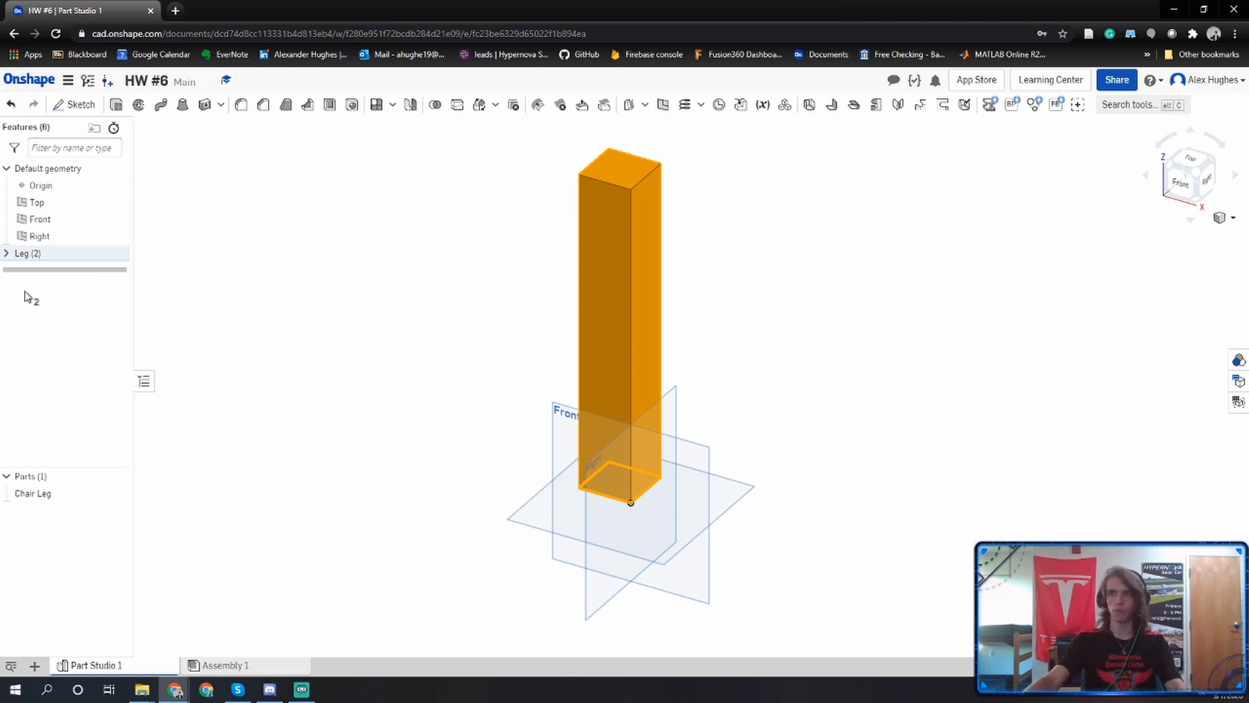
{"action": "left_click", "coordinate": [6, 253]}
{"action": "left_click", "coordinate": [6, 254]}
{"action": "left_click", "coordinate": [243, 322]}
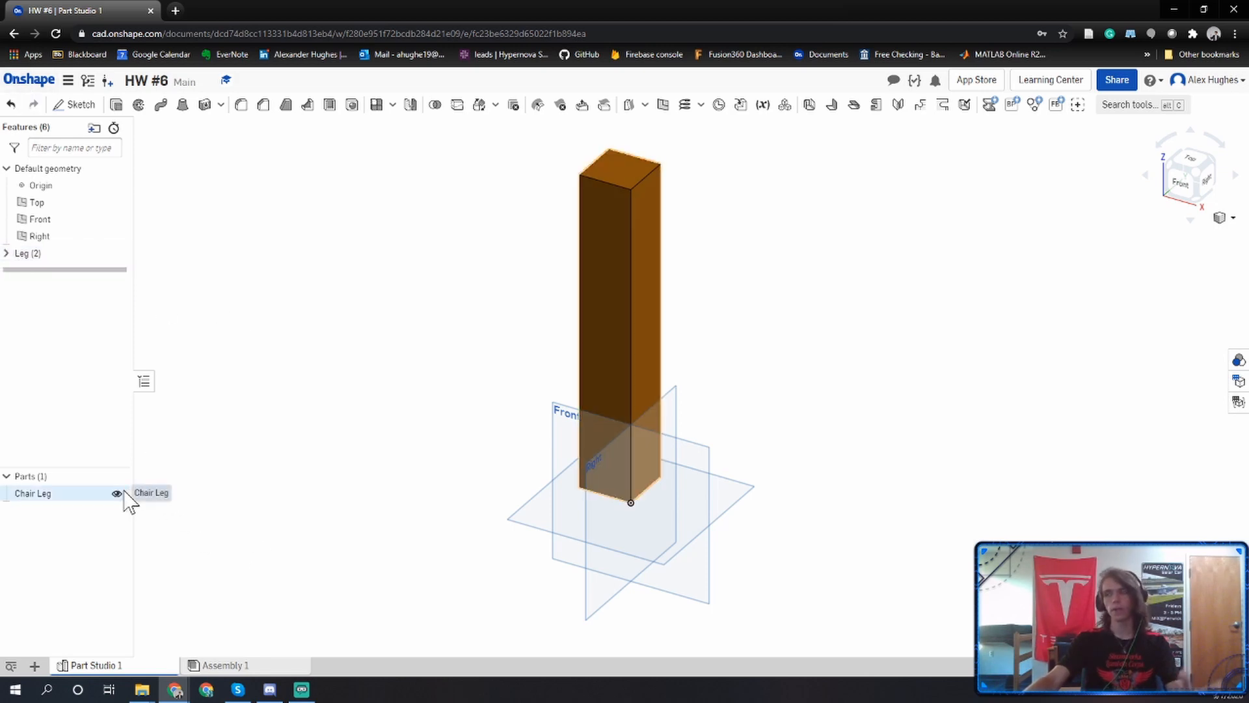
Hide the Chair Leg part and sketch a center point rectangle about 6.03 by 5.34 in at the origin on the Top plane.
{"action": "left_click", "coordinate": [118, 493]}
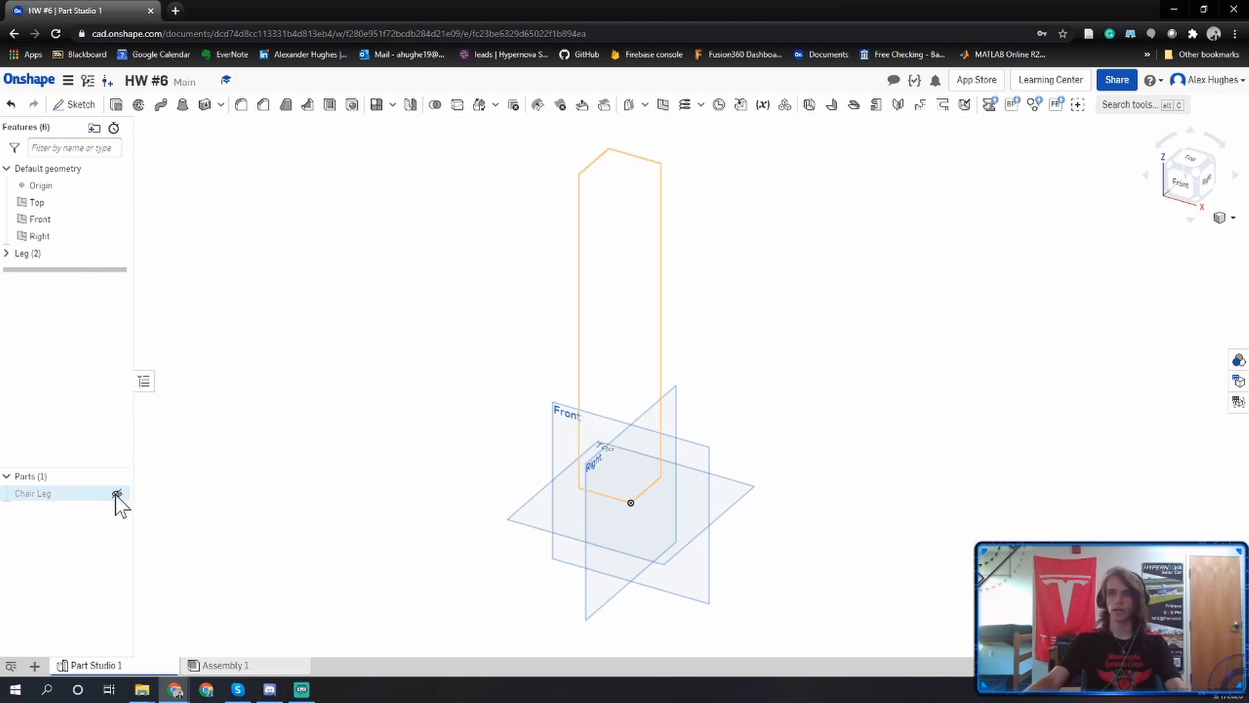
{"action": "left_click", "coordinate": [77, 105]}
{"action": "left_click", "coordinate": [529, 509]}
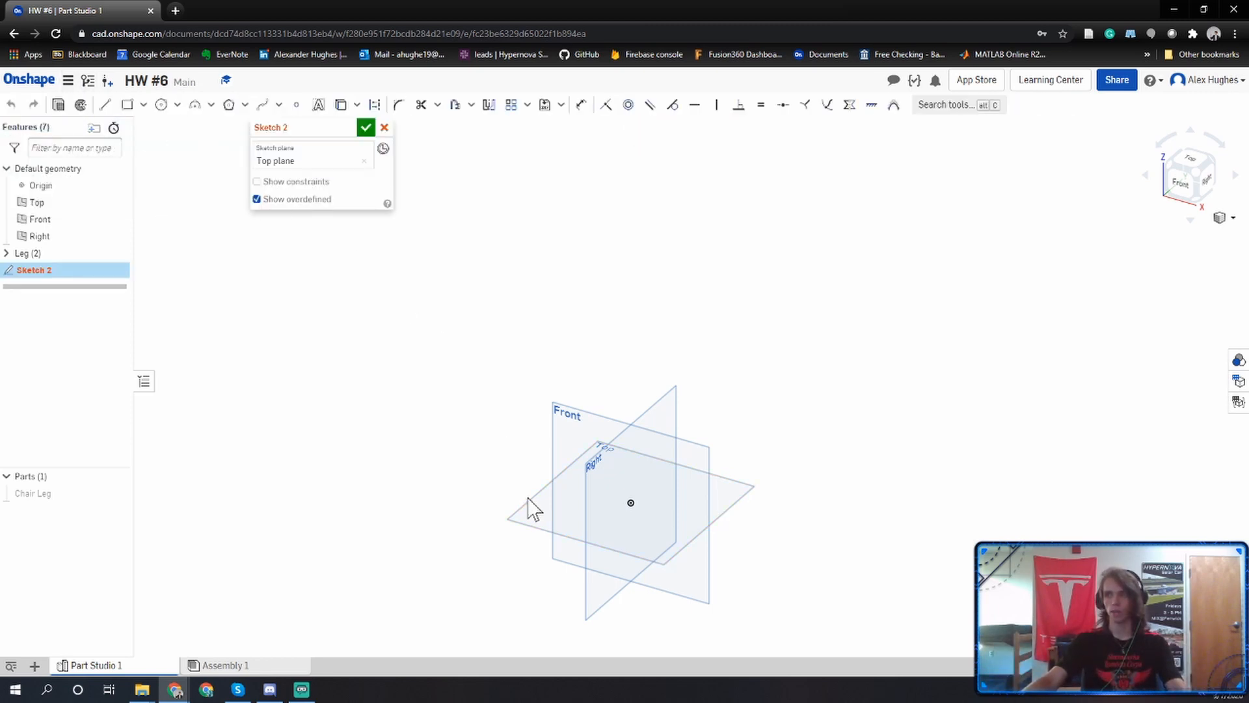
{"action": "left_click", "coordinate": [1189, 163]}
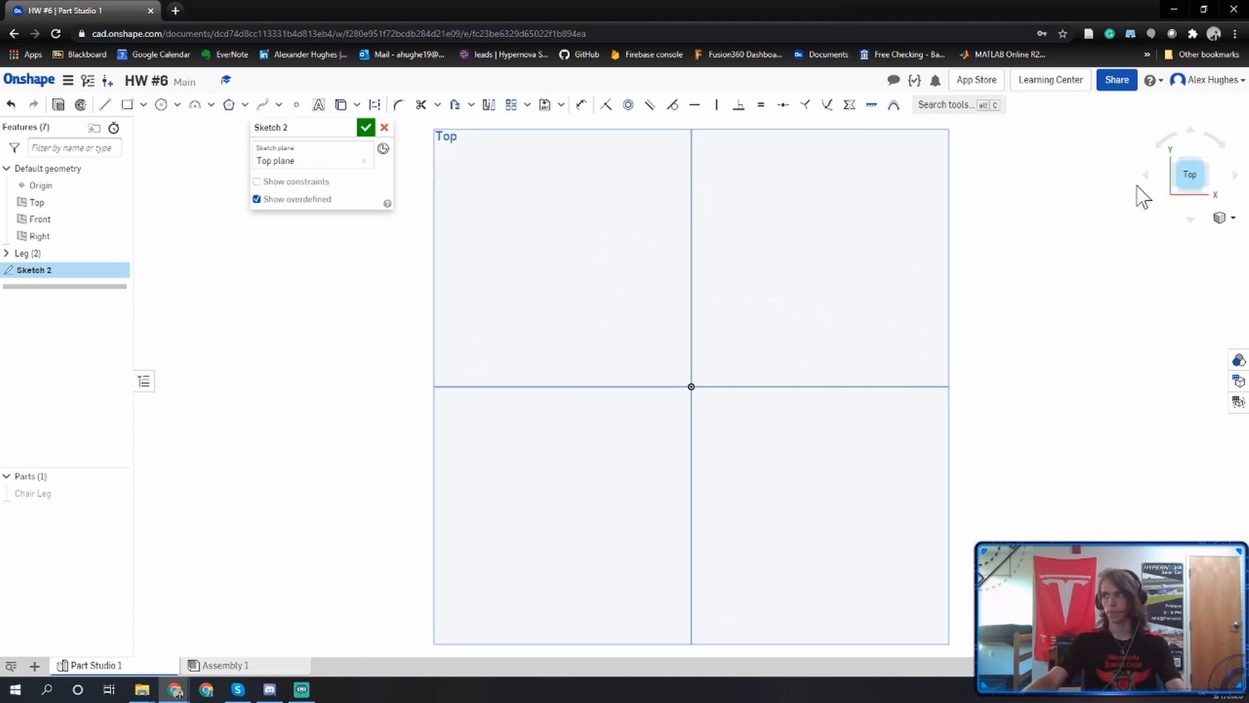
{"action": "left_click", "coordinate": [143, 105]}
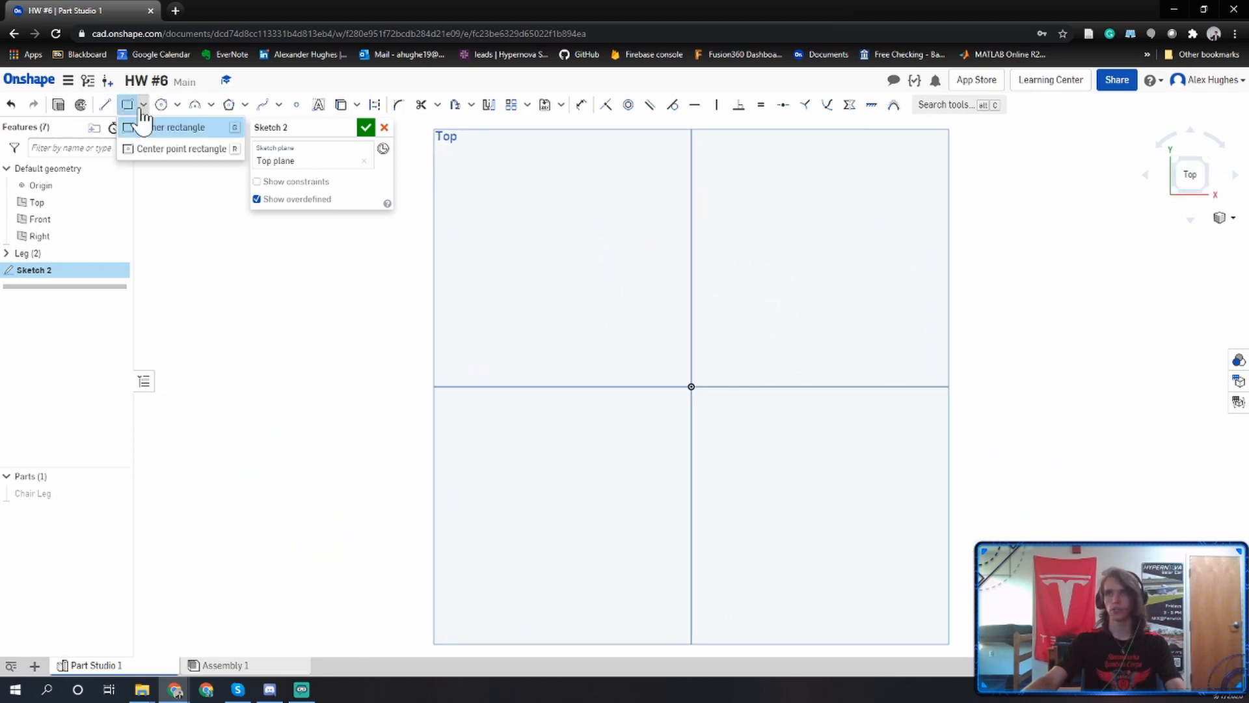
{"action": "left_click", "coordinate": [142, 151]}
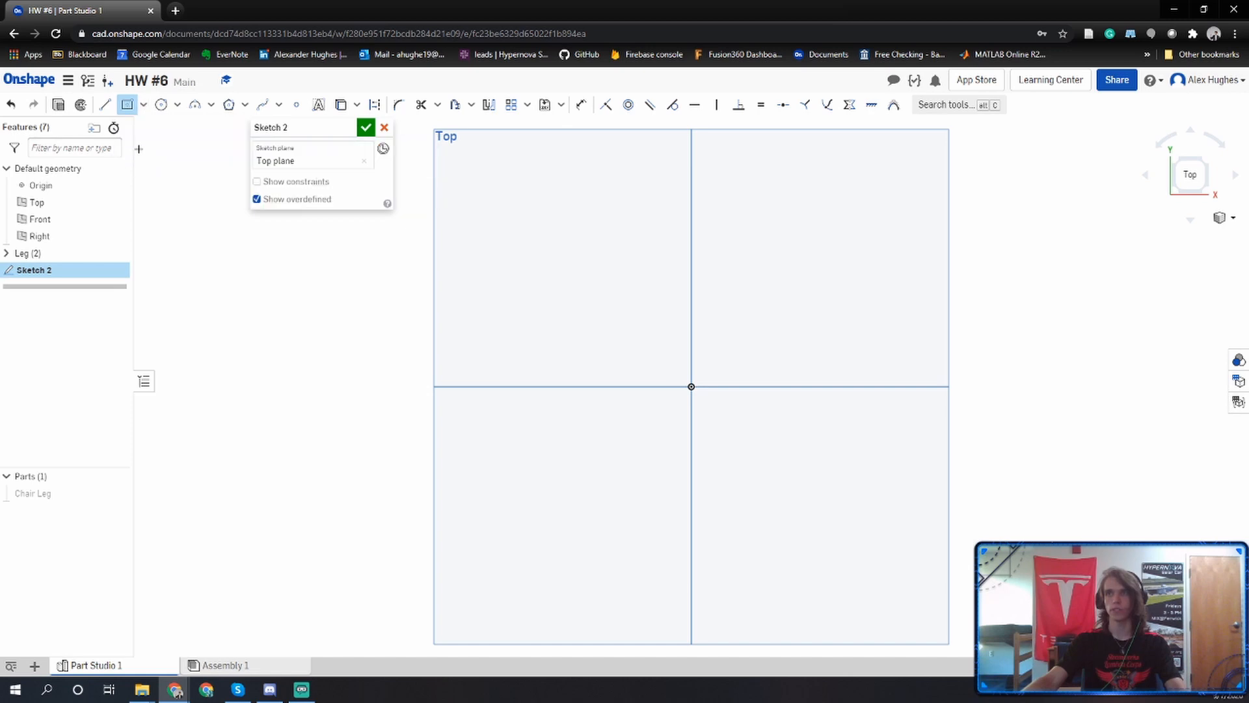
{"action": "left_click", "coordinate": [690, 385]}
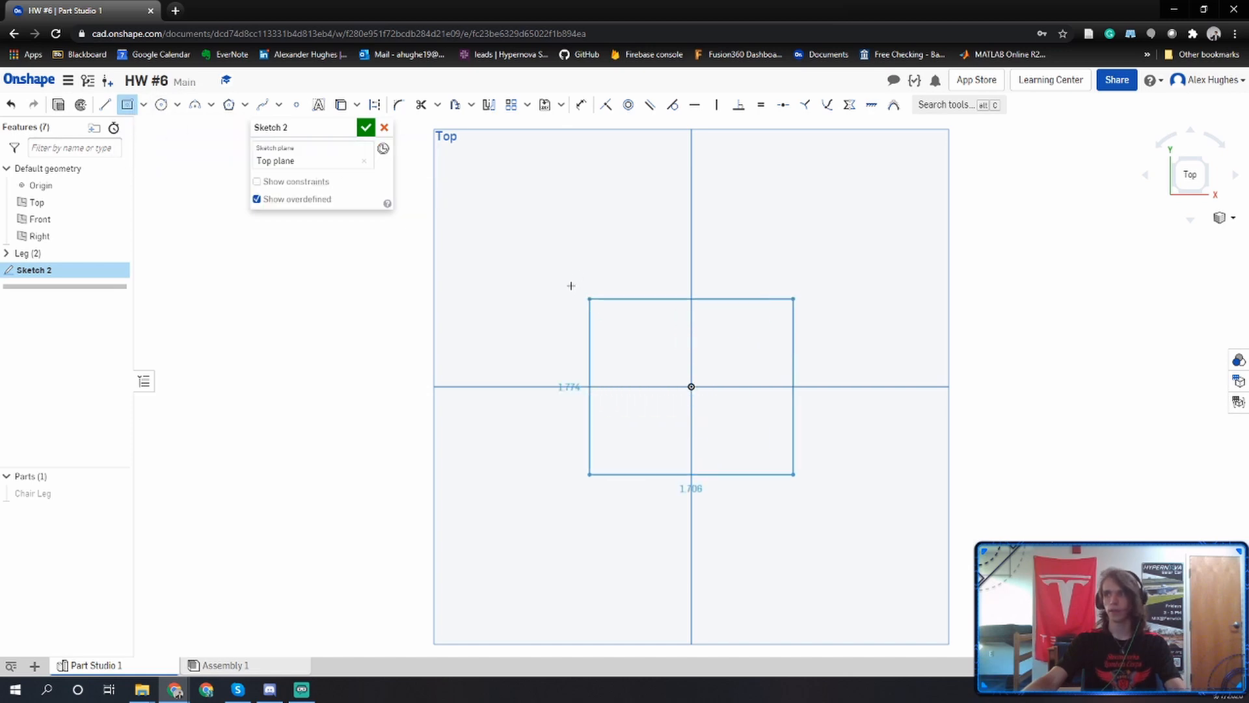
{"action": "left_click", "coordinate": [432, 158]}
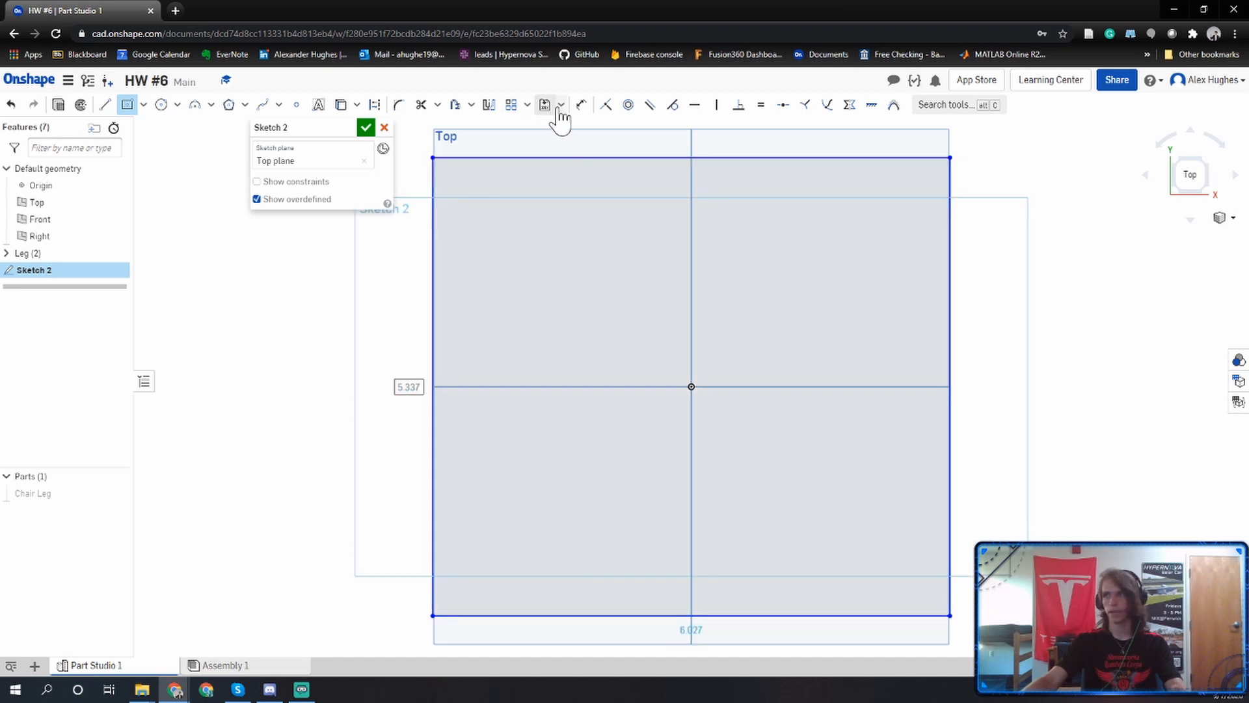
Dimension the rectangle's height and width to 10 in each and finish the sketch.
{"action": "left_click", "coordinate": [581, 106]}
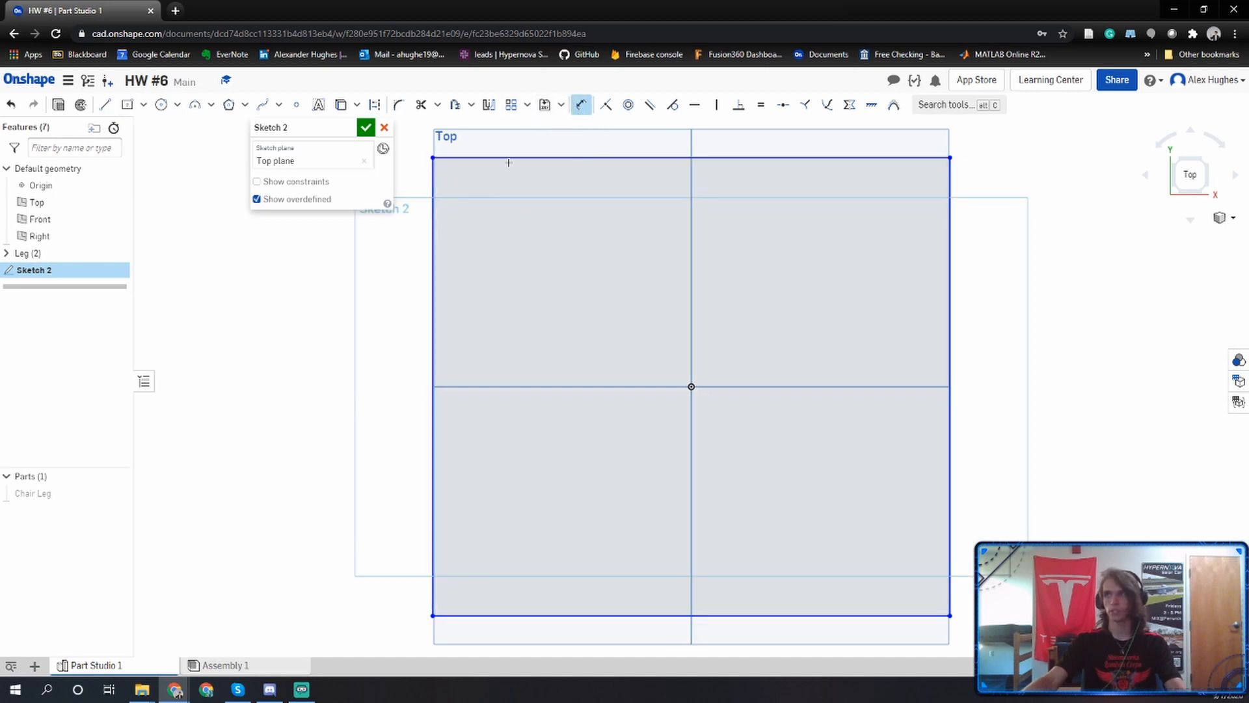
{"action": "left_click", "coordinate": [434, 264]}
{"action": "left_click", "coordinate": [371, 346]}
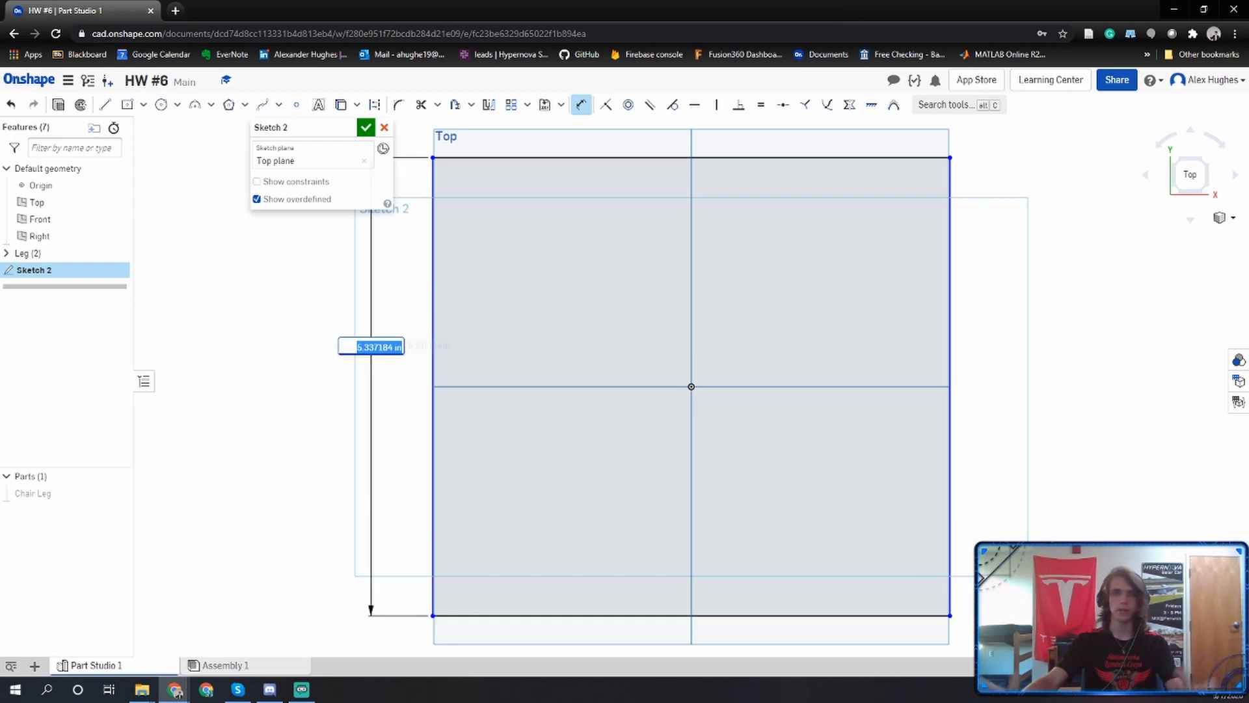
{"action": "type", "text": "10"}
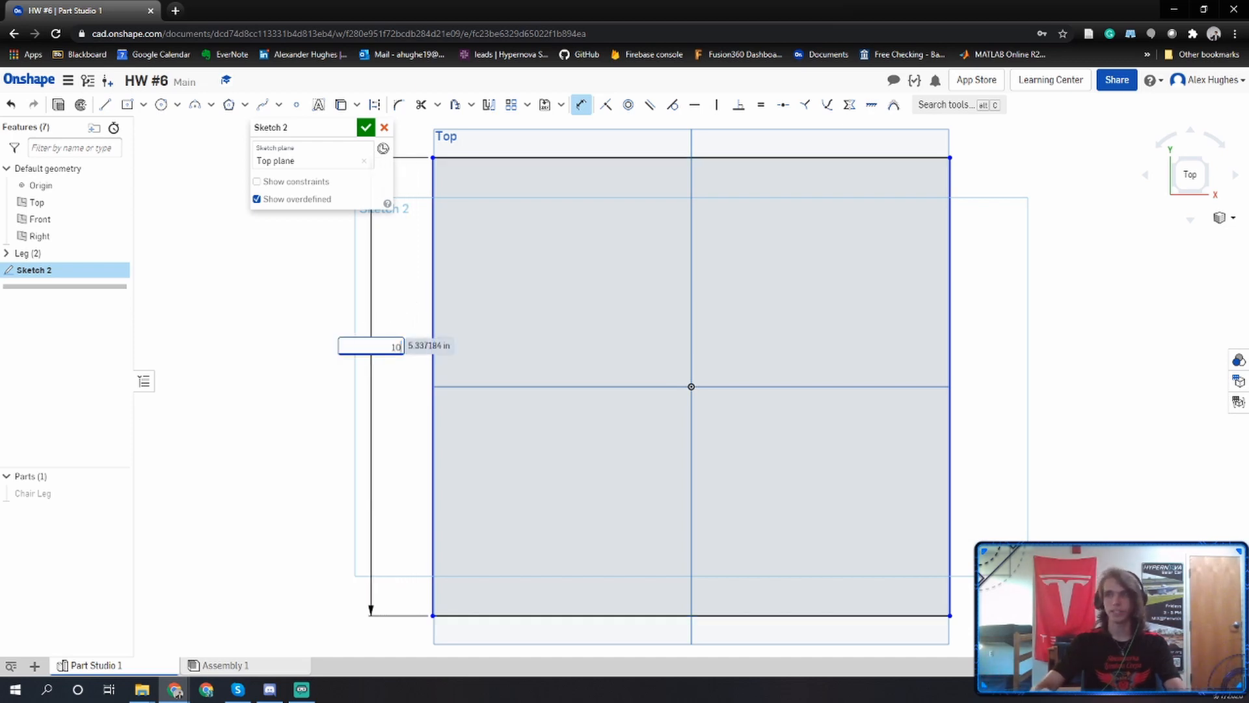
{"action": "key", "text": "Return"}
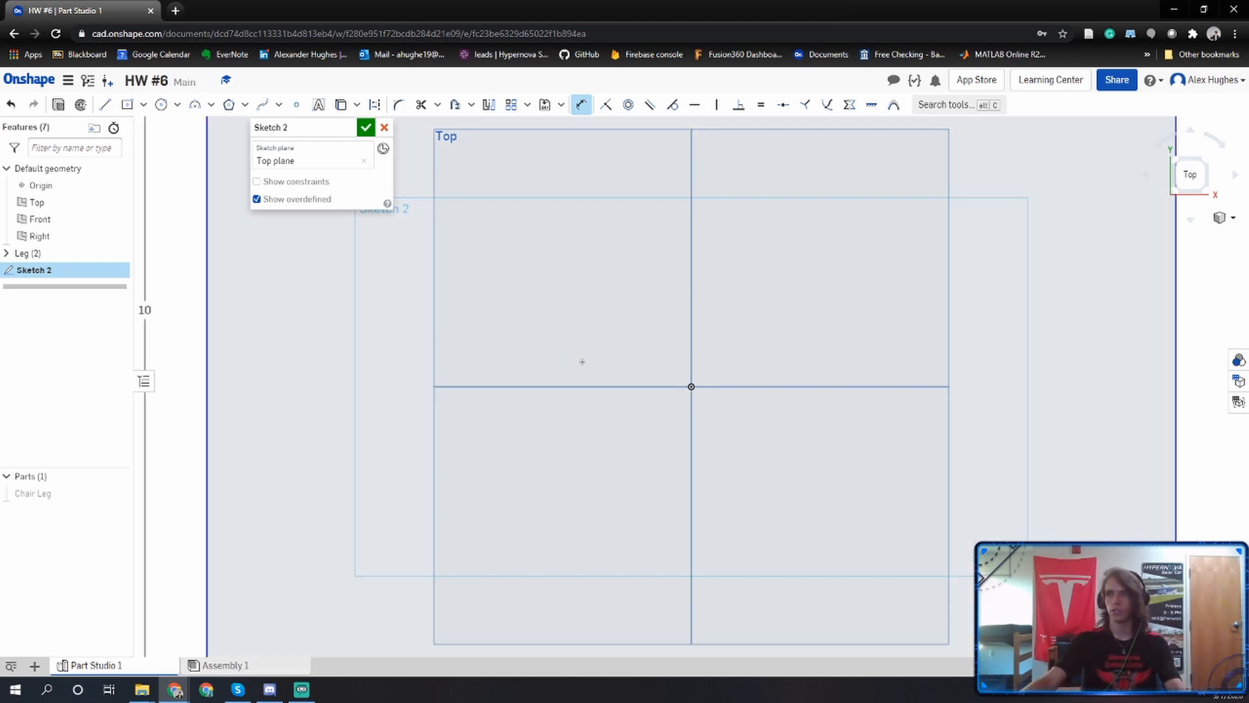
{"action": "scroll", "coordinate": [582, 362], "scroll_direction": "down", "scroll_amount": 5}
{"action": "left_click", "coordinate": [605, 474]}
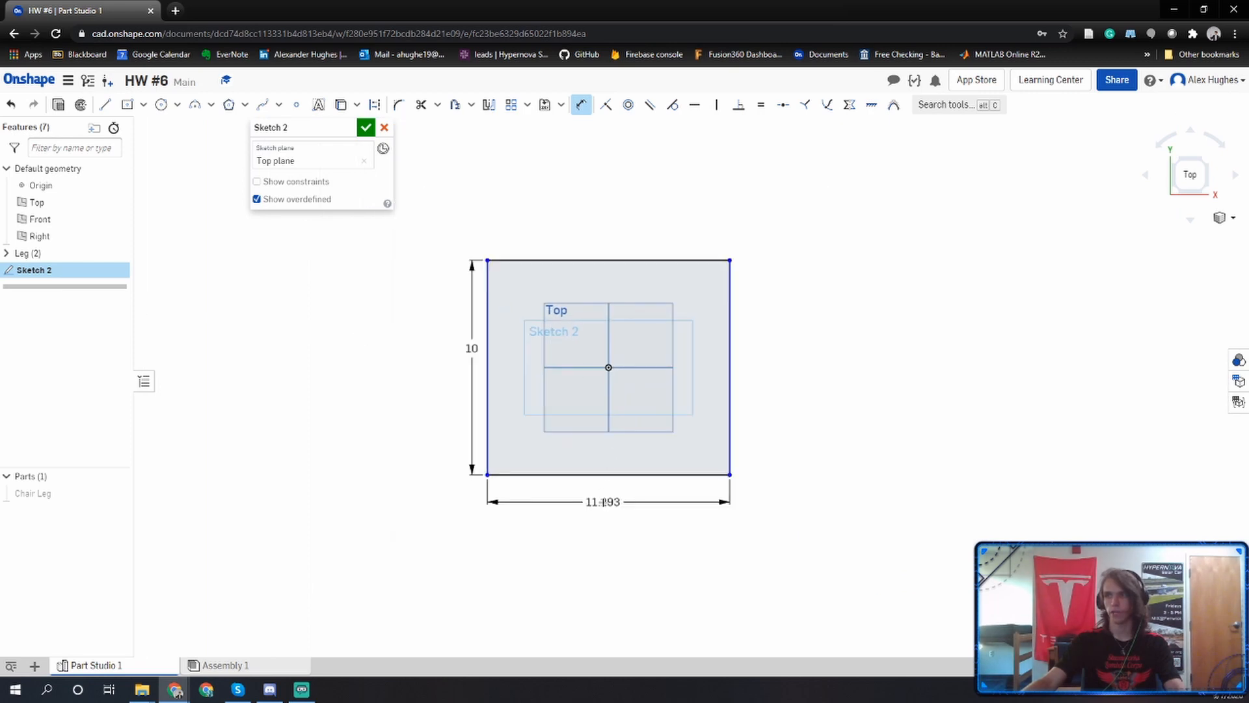
{"action": "left_click", "coordinate": [603, 502]}
{"action": "type", "text": "10"}
{"action": "key", "text": "Return"}
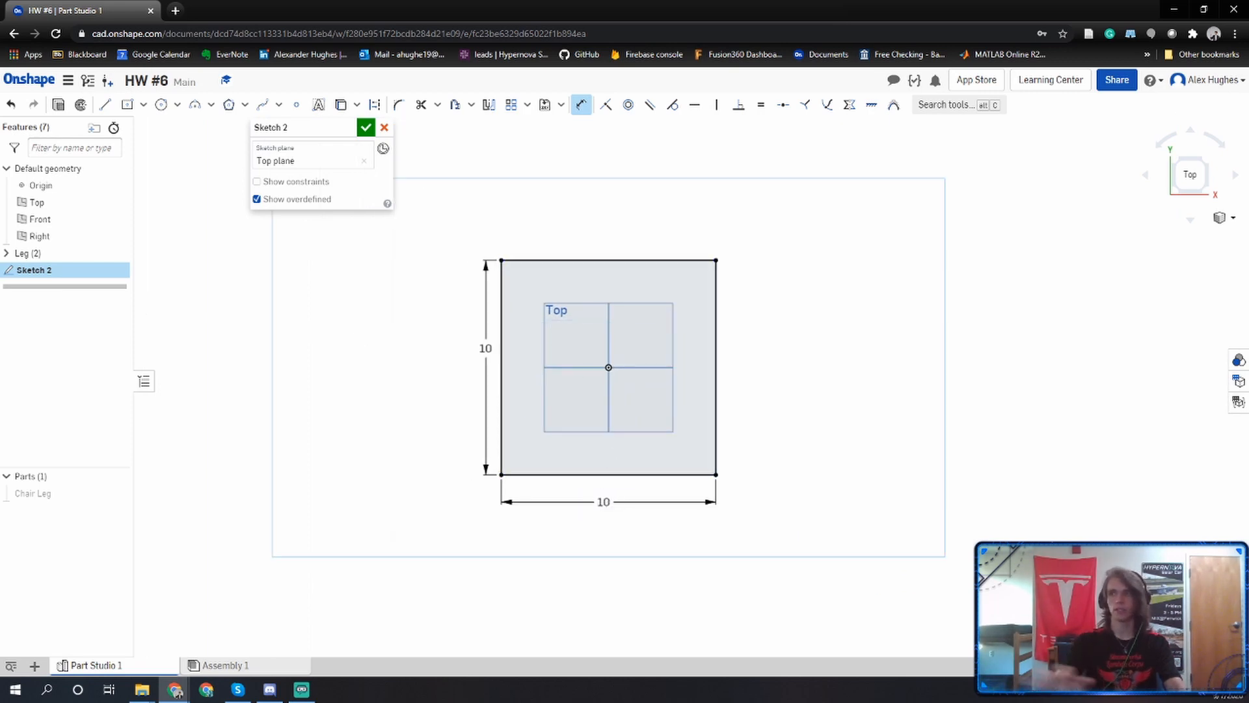
{"action": "left_click", "coordinate": [366, 128]}
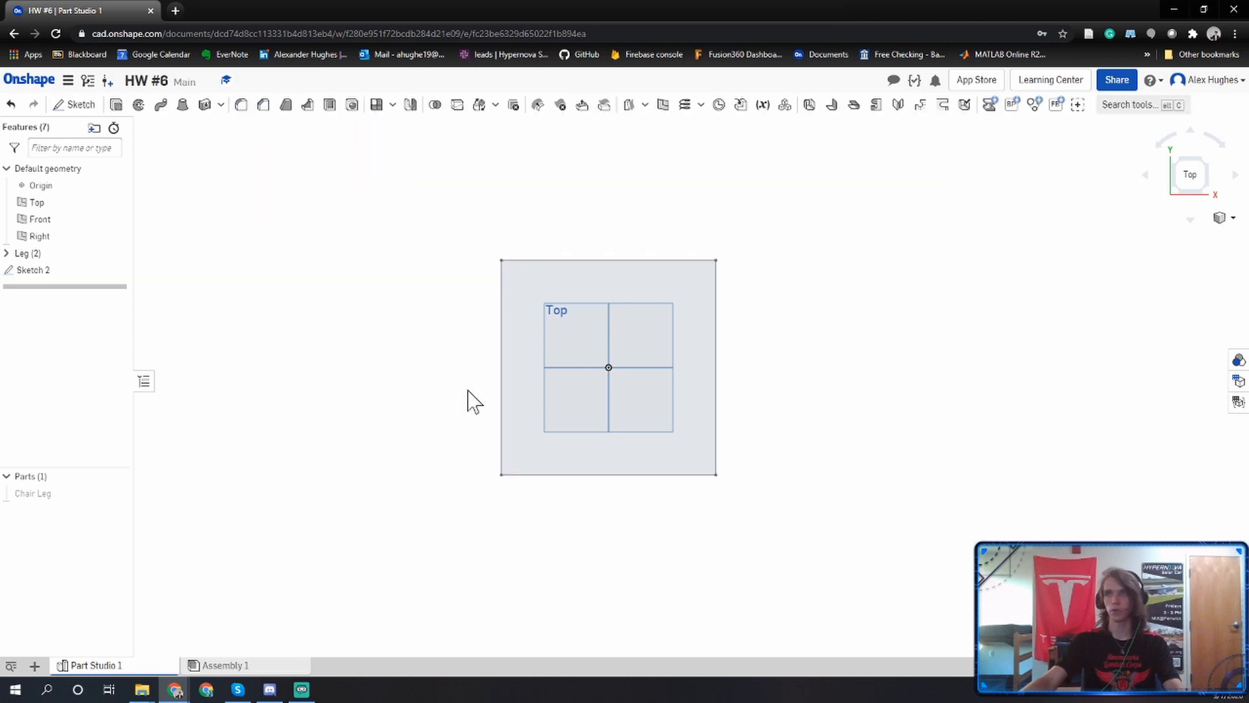
Extrude the 10 in square sketch region as a new solid with a blind depth of 1 in.
{"action": "right_click_drag", "start_coordinate": [474, 399], "coordinate": [443, 335]}
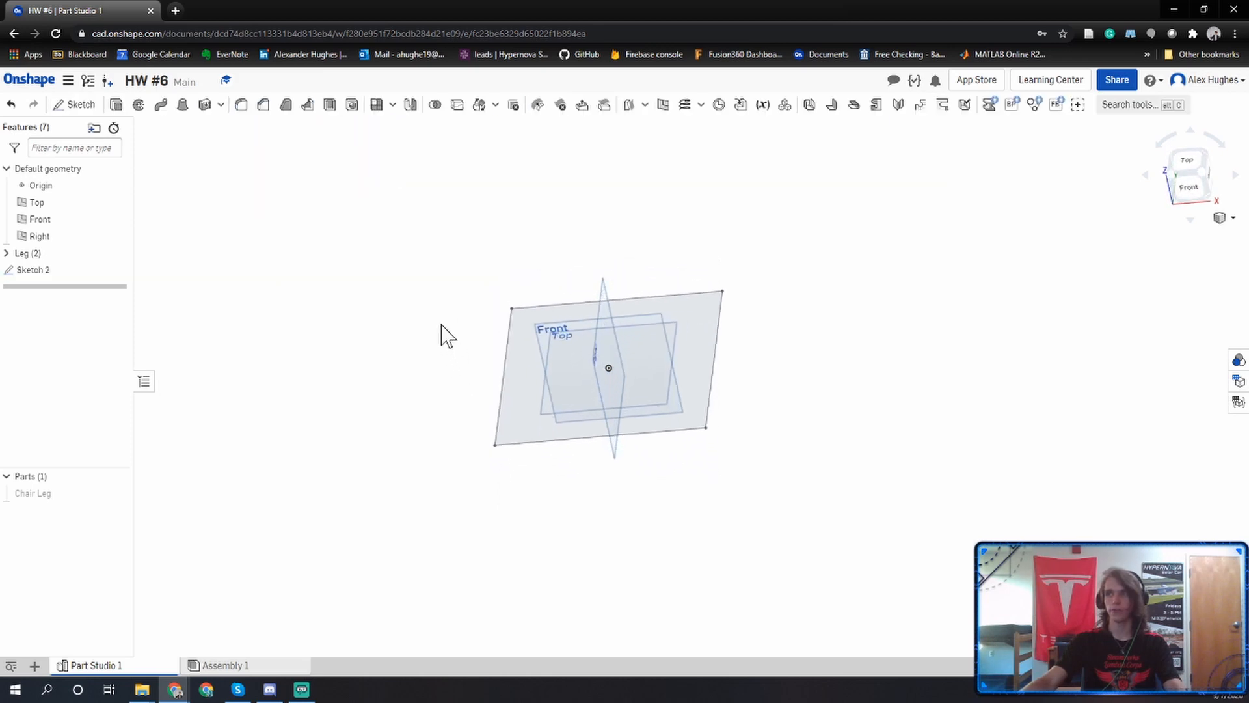
{"action": "left_click", "coordinate": [117, 104]}
{"action": "left_click", "coordinate": [534, 428]}
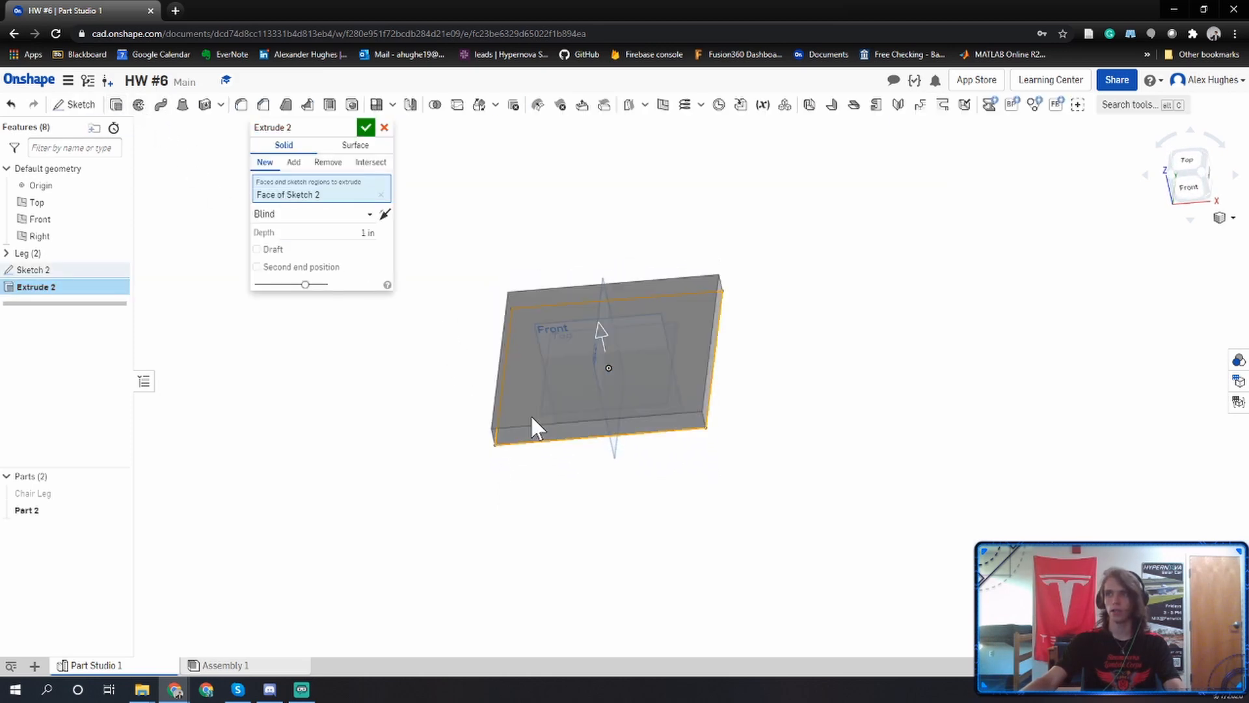
{"action": "left_click", "coordinate": [366, 127]}
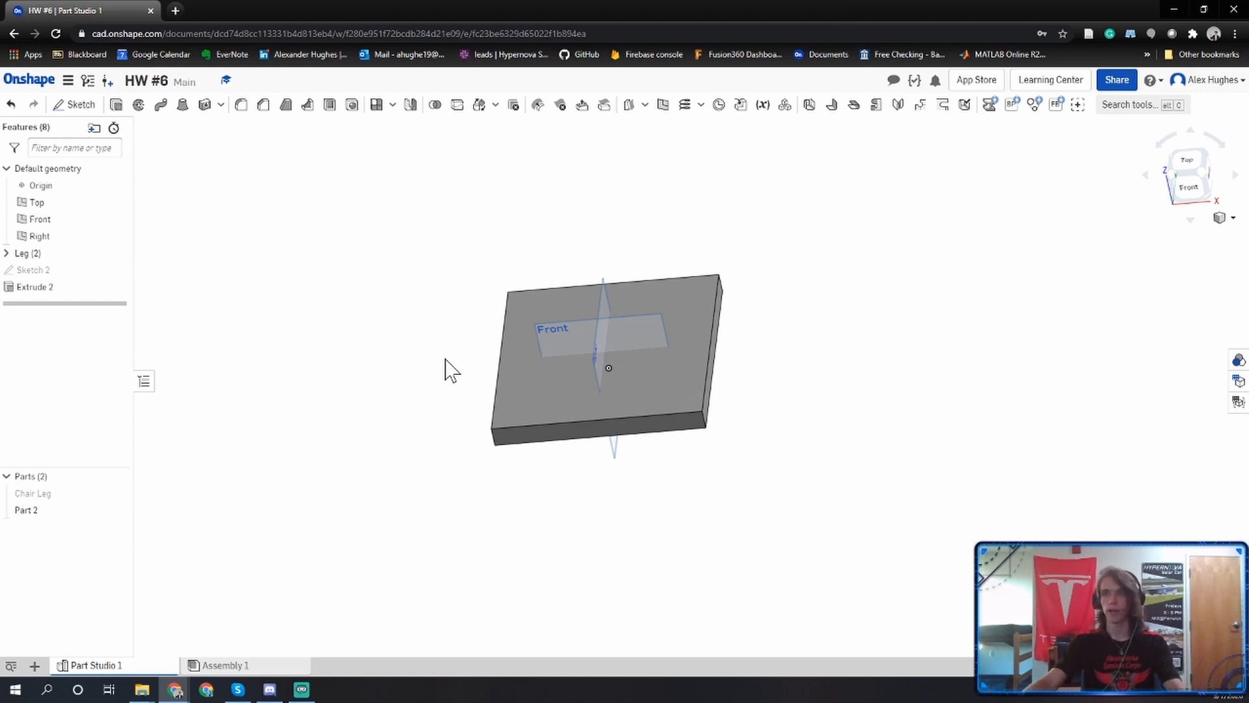
Rename the newly extruded square slab, Part 2, as Chair Seat.
{"action": "middle_click_drag", "start_coordinate": [447, 394], "coordinate": [463, 427]}
{"action": "right_click_drag", "start_coordinate": [464, 423], "coordinate": [469, 420]}
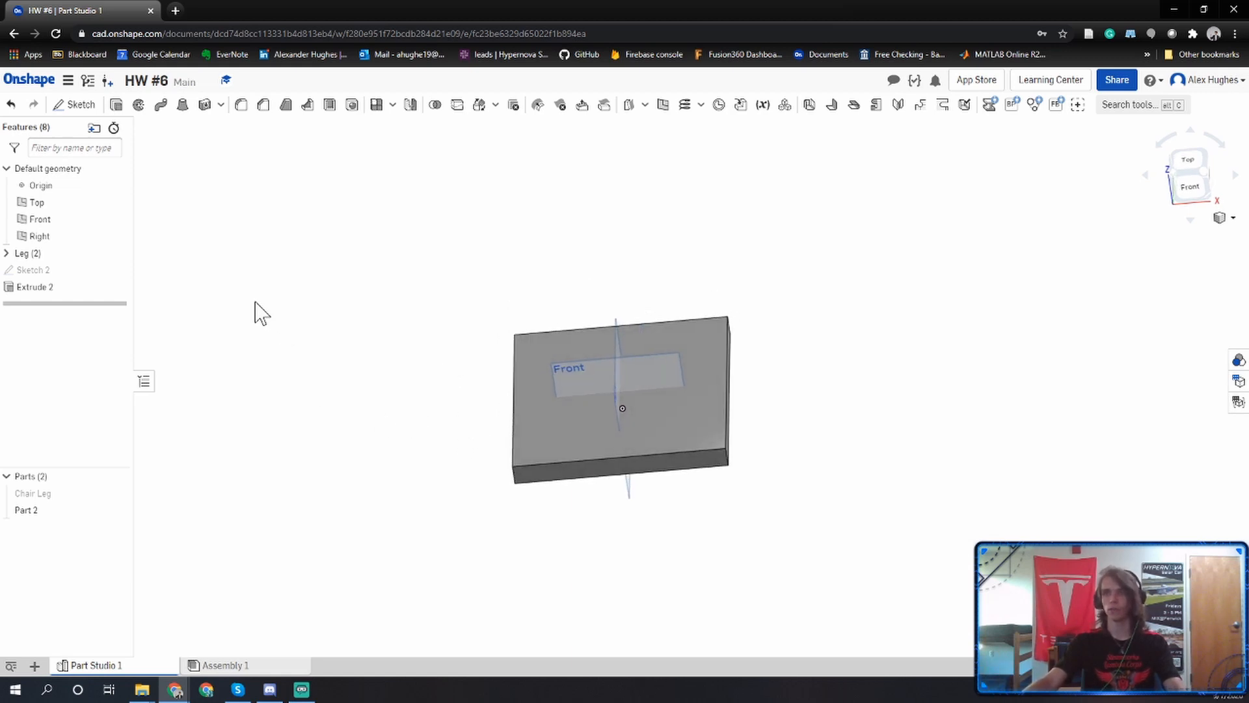
{"action": "right_click_drag", "start_coordinate": [591, 432], "coordinate": [555, 408]}
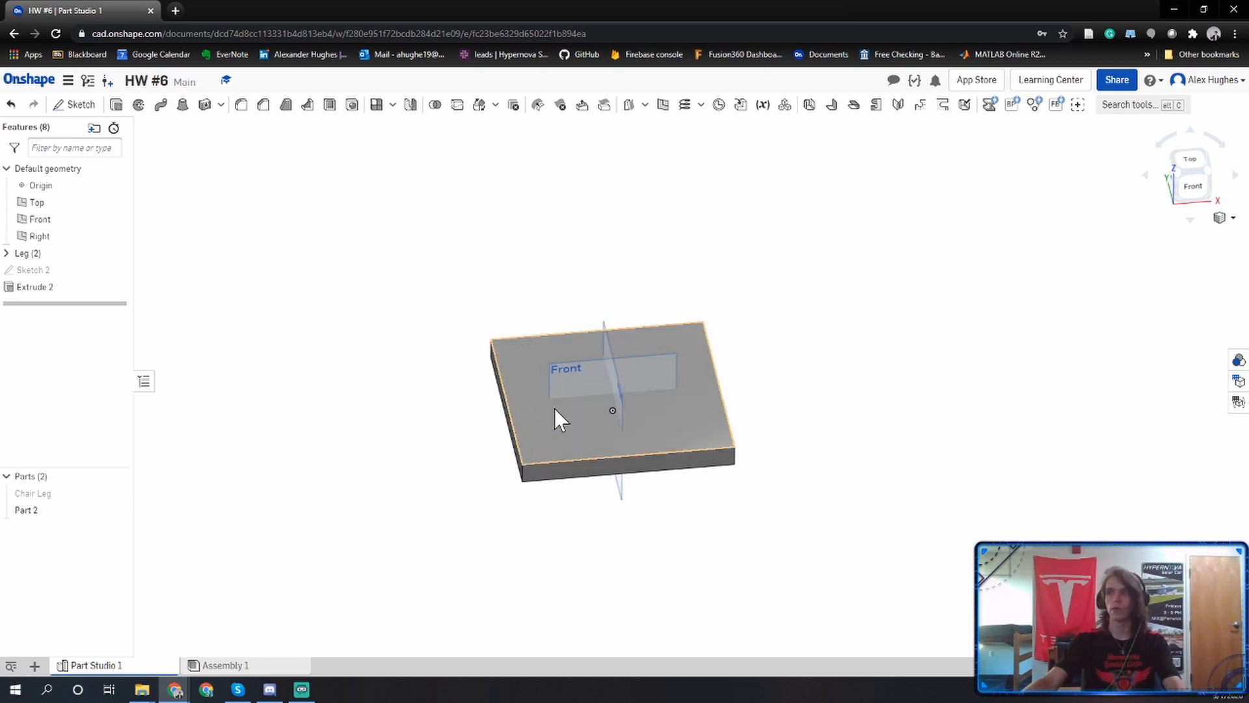
{"action": "right_click", "coordinate": [46, 511]}
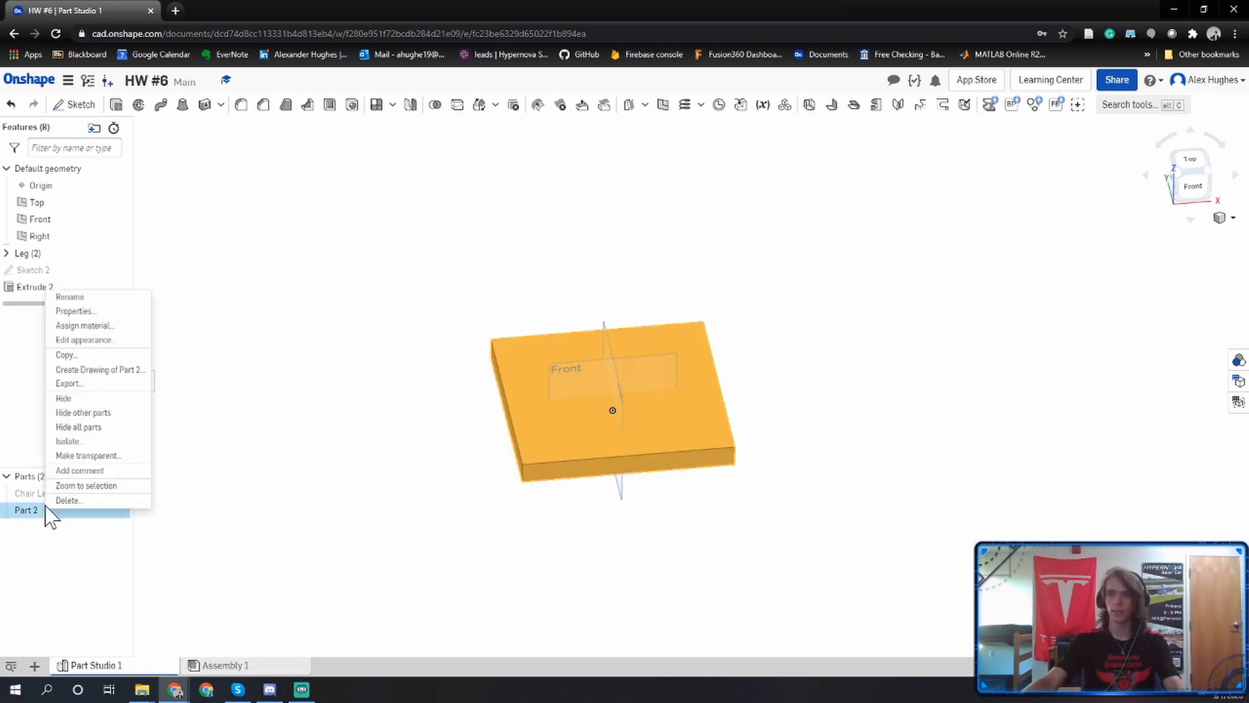
{"action": "left_click", "coordinate": [122, 294]}
{"action": "type", "text": "Ch"}
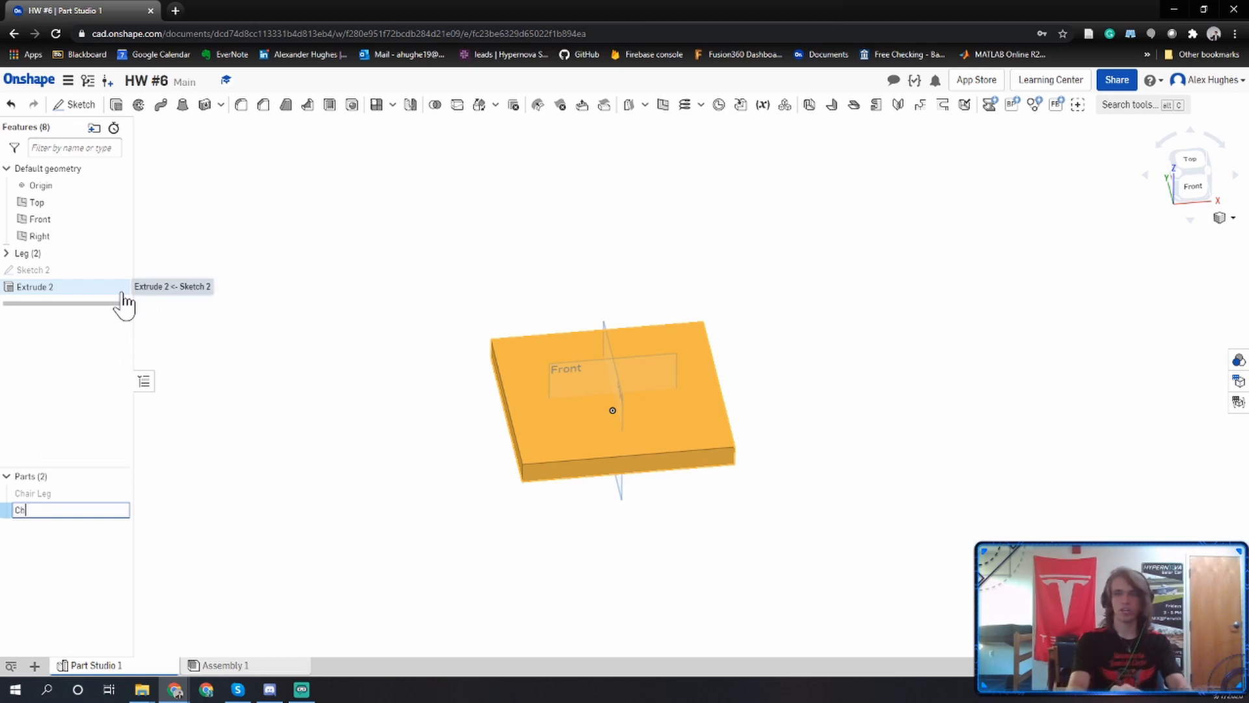
{"action": "type", "text": "air Seat"}
{"action": "key", "text": "Return"}
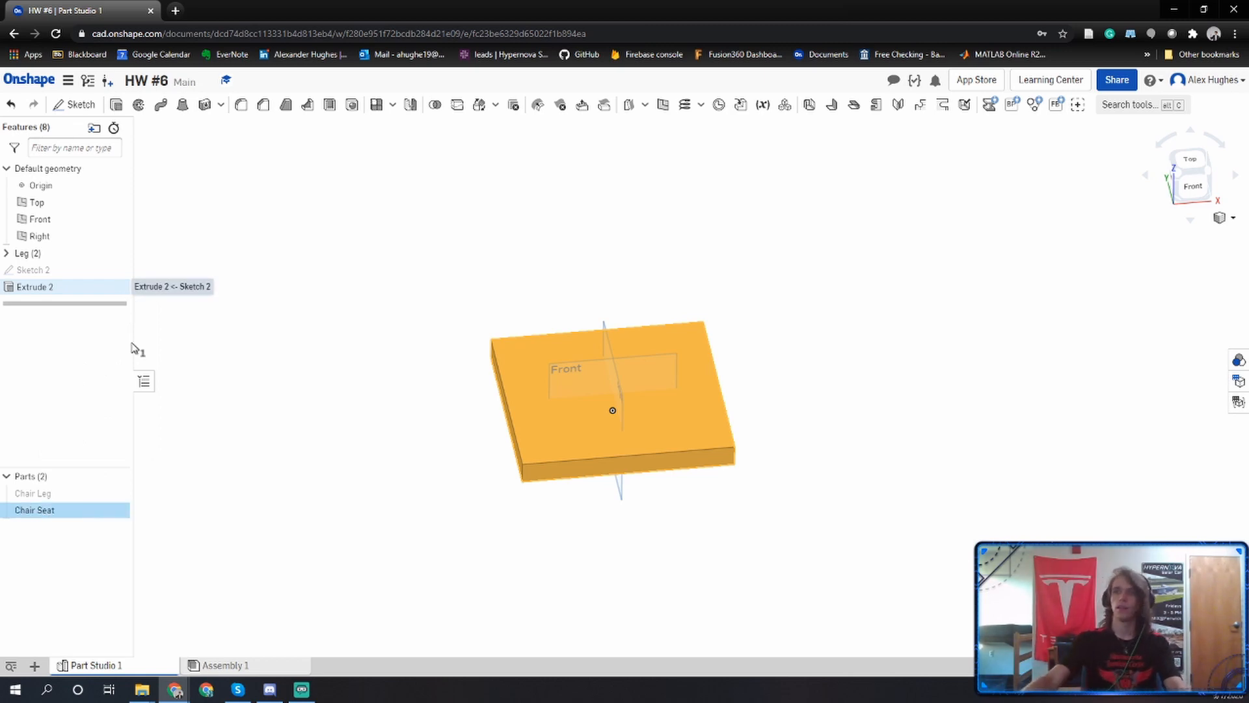
Change the Chair Seat part's appearance to brown, colour 995A0E.
{"action": "right_click", "coordinate": [89, 514]}
{"action": "left_click", "coordinate": [117, 362]}
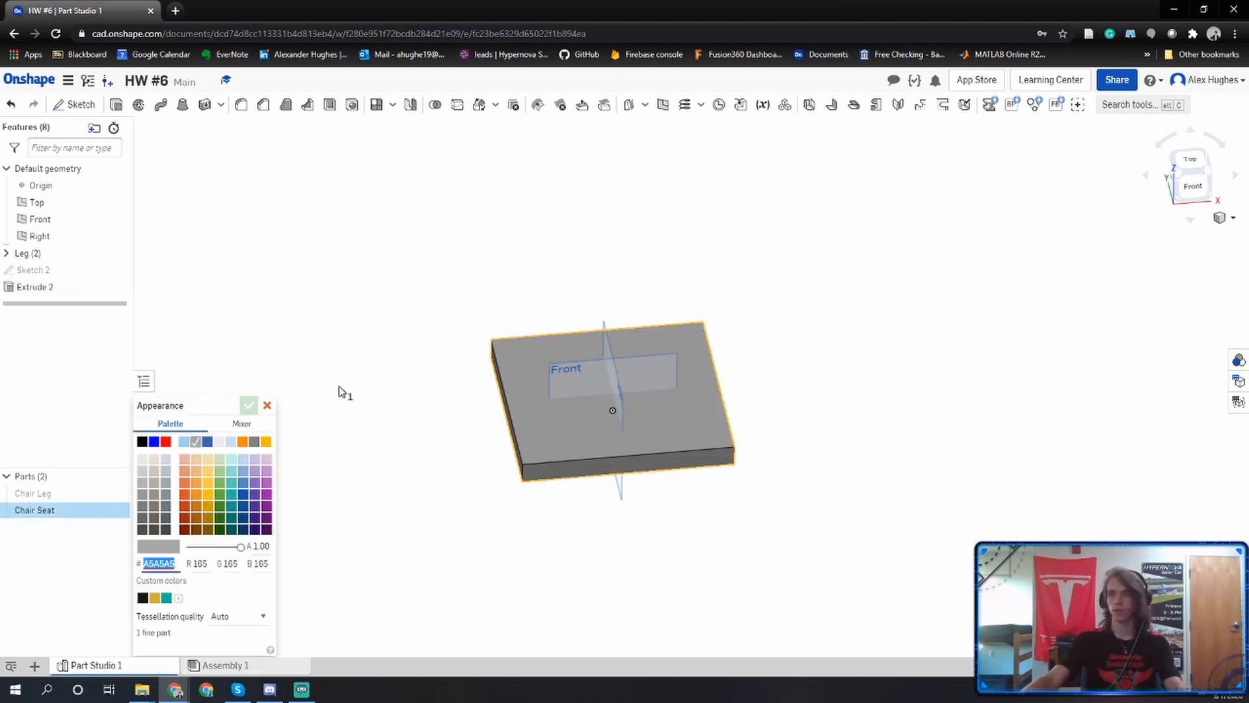
{"action": "left_click", "coordinate": [194, 519]}
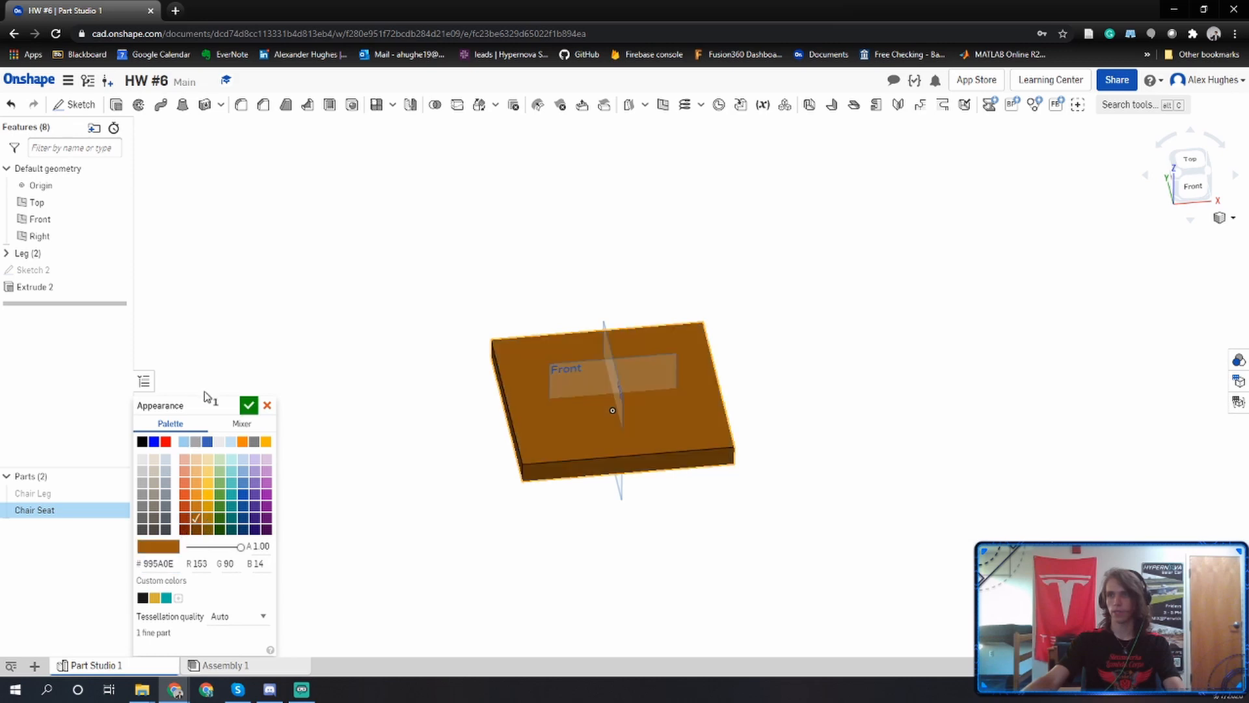
{"action": "left_click", "coordinate": [248, 406]}
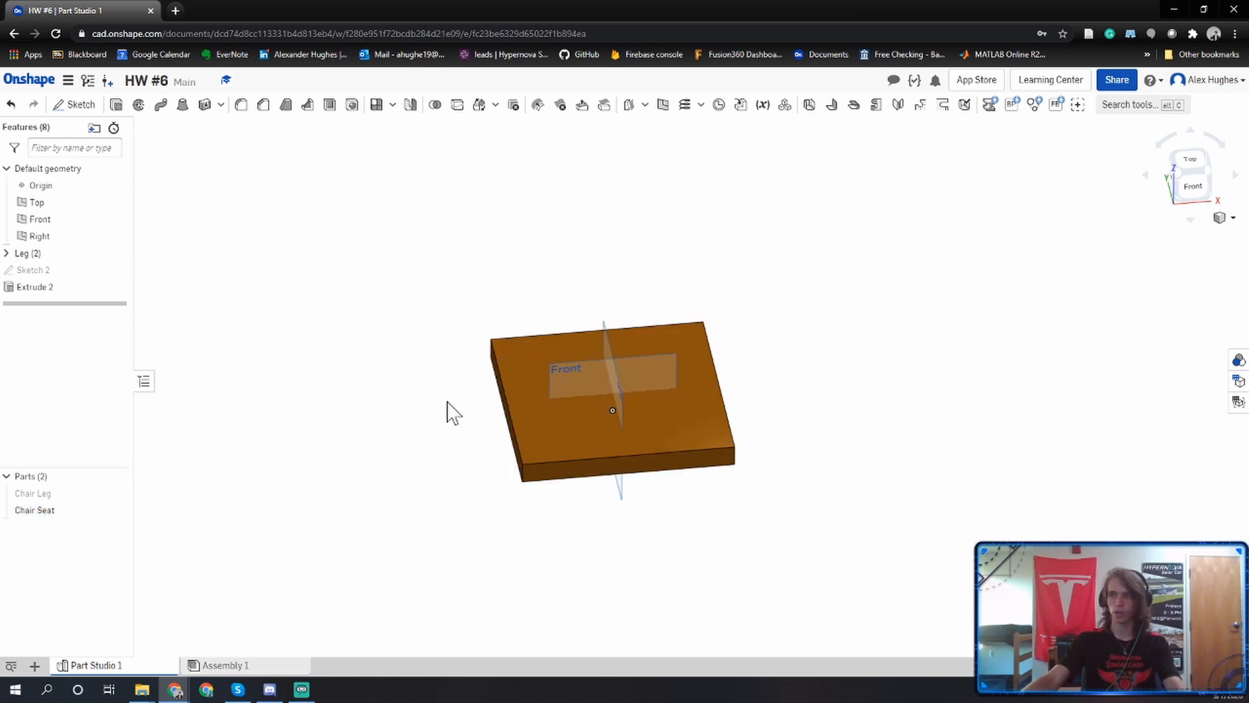
Group Sketch 2 and Extrude 2 into a new feature folder named Seat.
{"action": "left_click", "coordinate": [20, 285]}
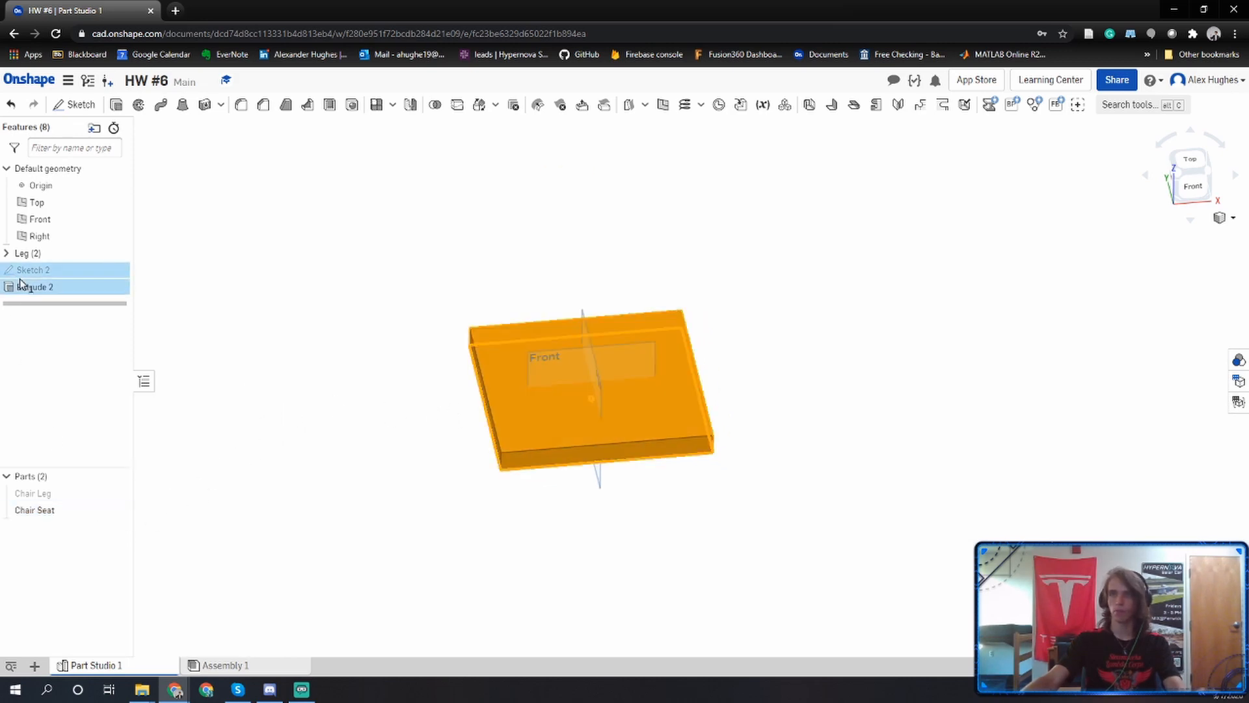
{"action": "right_click", "coordinate": [20, 286]}
{"action": "left_click", "coordinate": [29, 287]}
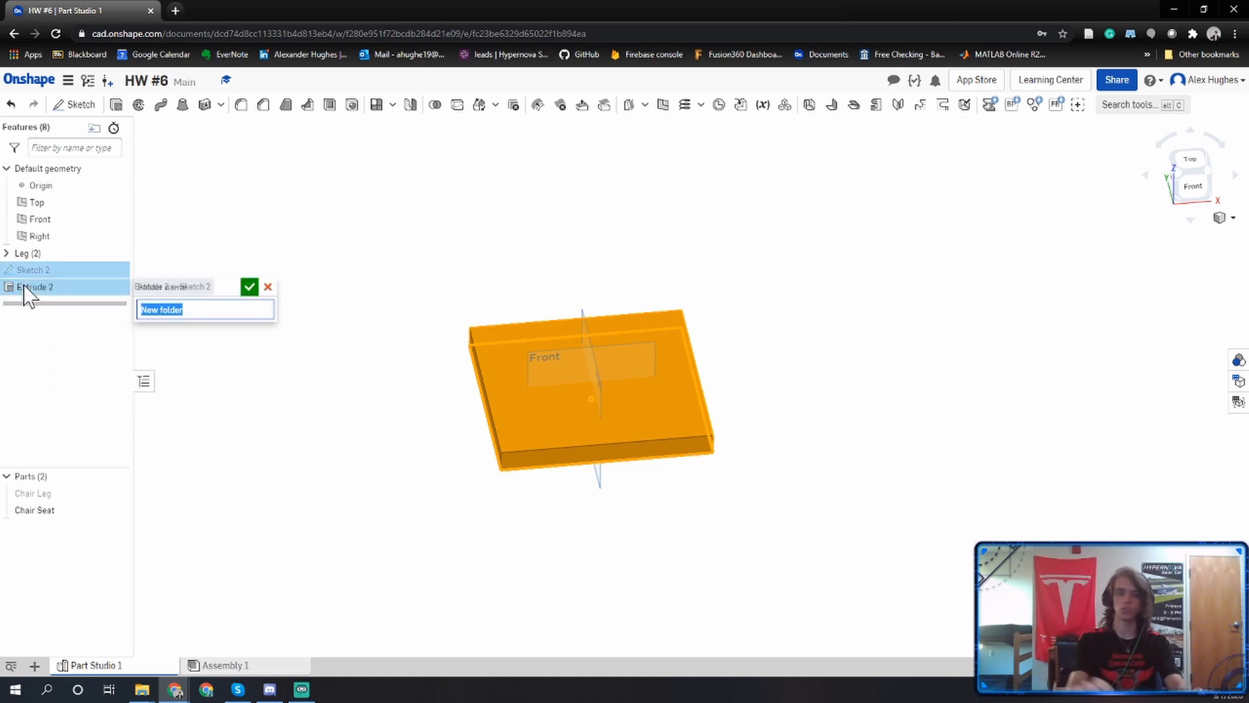
{"action": "type", "text": "Seat"}
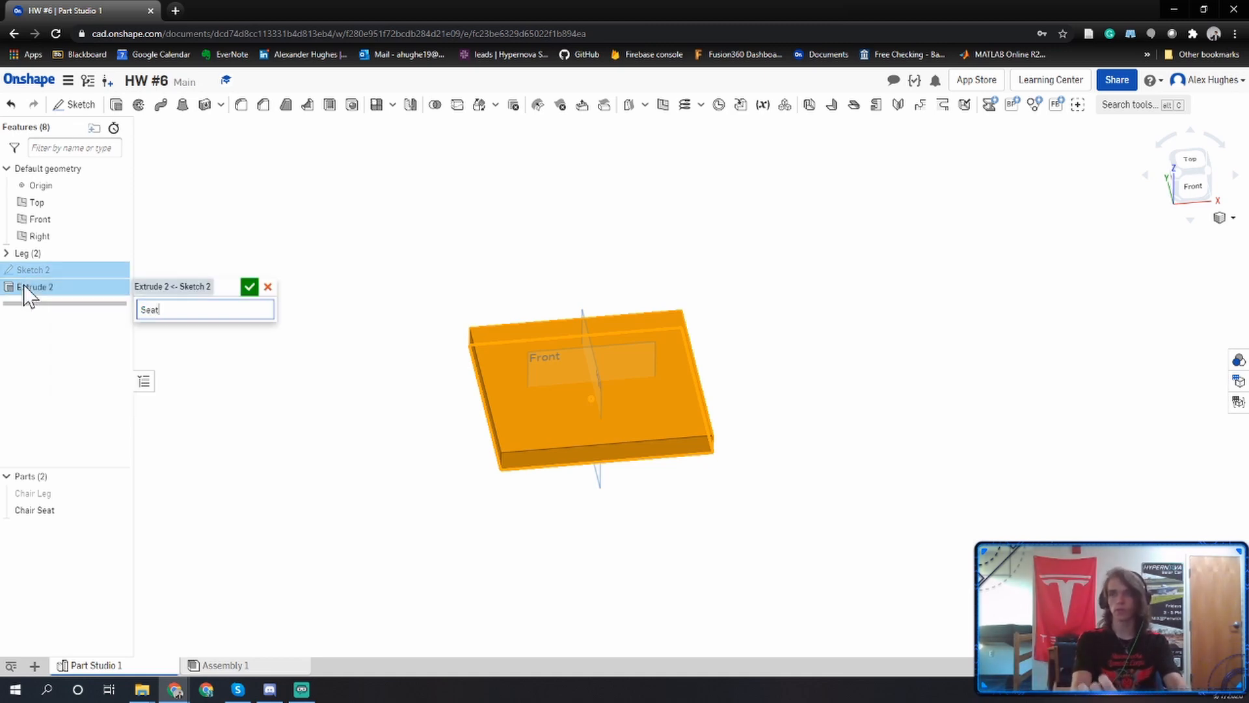
{"action": "key", "text": "Return"}
{"action": "left_click", "coordinate": [344, 328]}
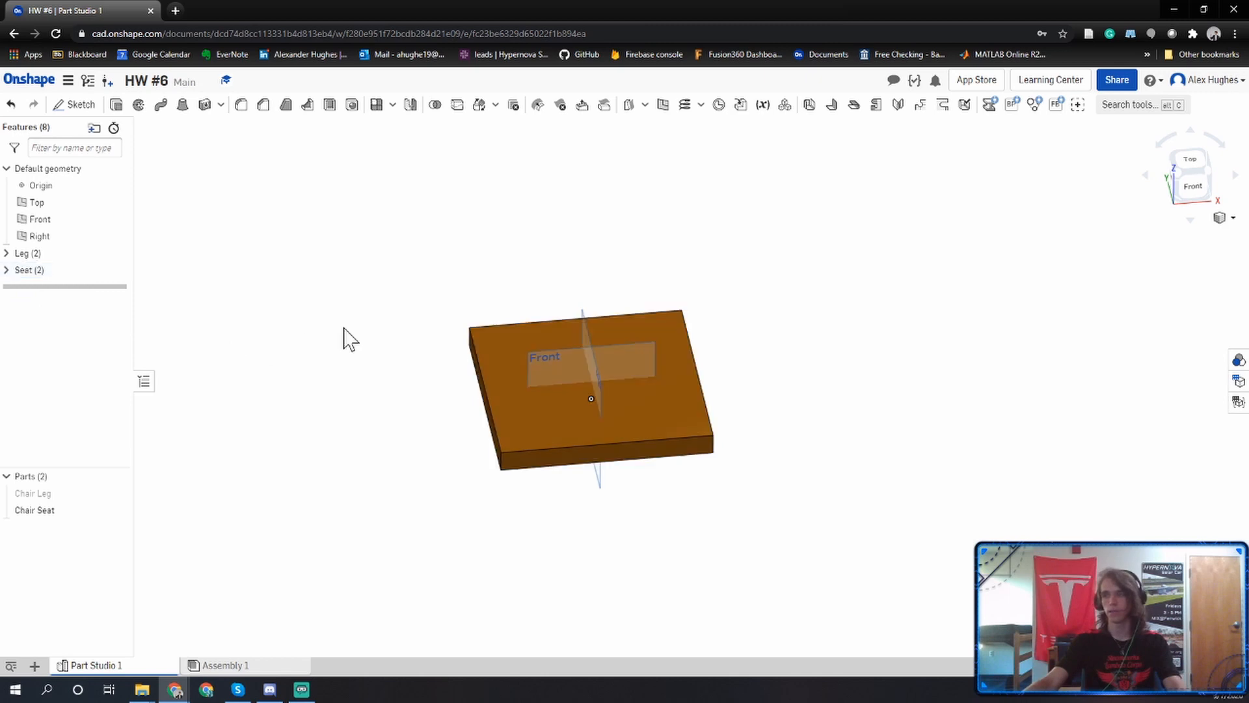
Hide the Chair Seat part and start a new sketch on the Front plane, viewed face-on.
{"action": "left_click", "coordinate": [116, 510]}
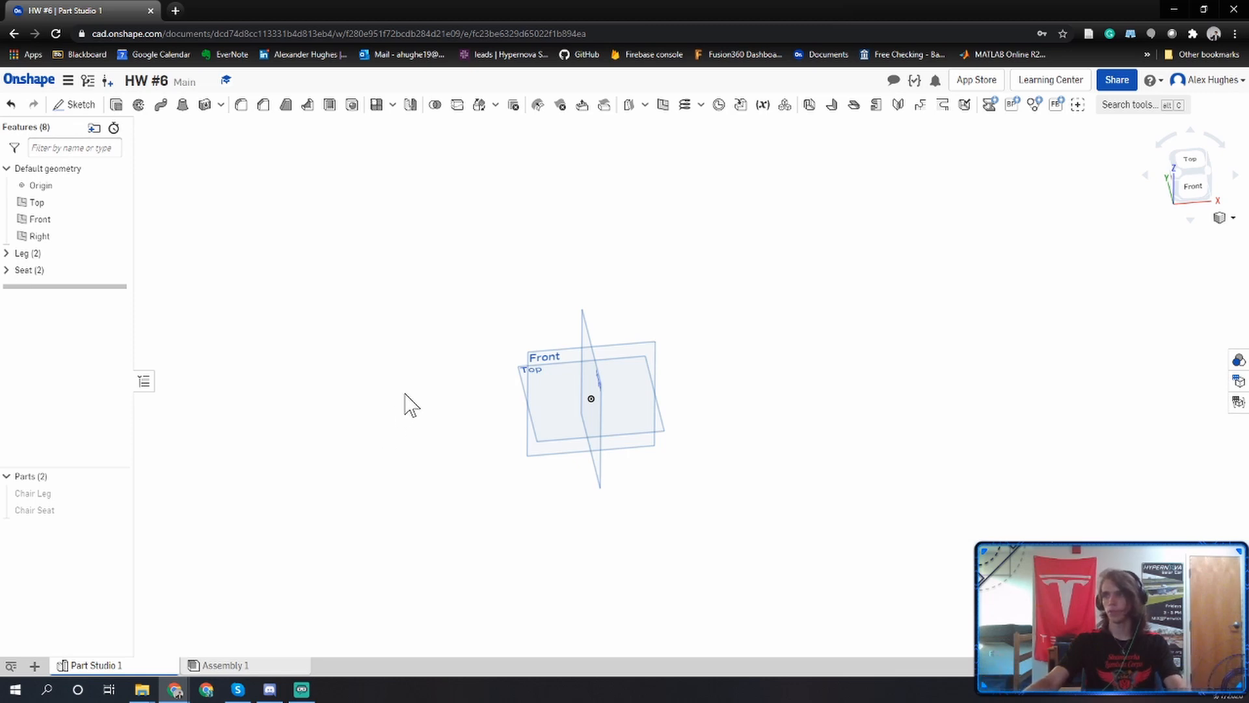
{"action": "middle_click_drag", "start_coordinate": [417, 350], "coordinate": [412, 379]}
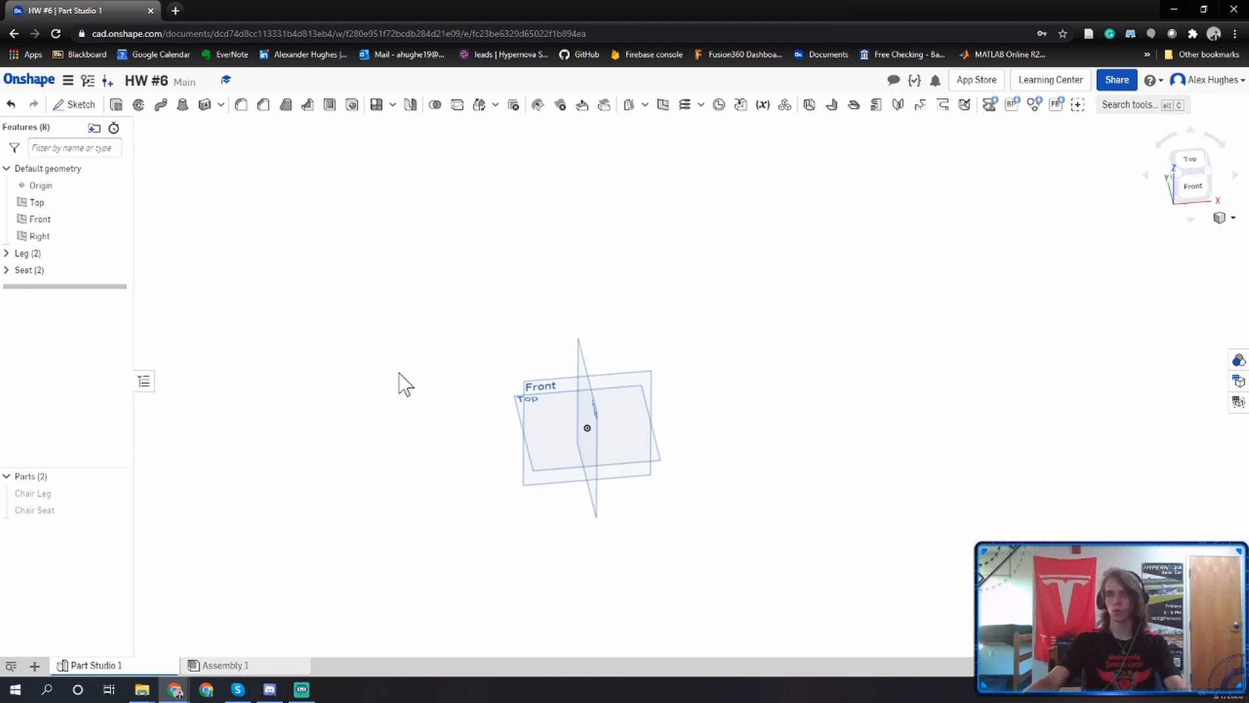
{"action": "left_click", "coordinate": [77, 105]}
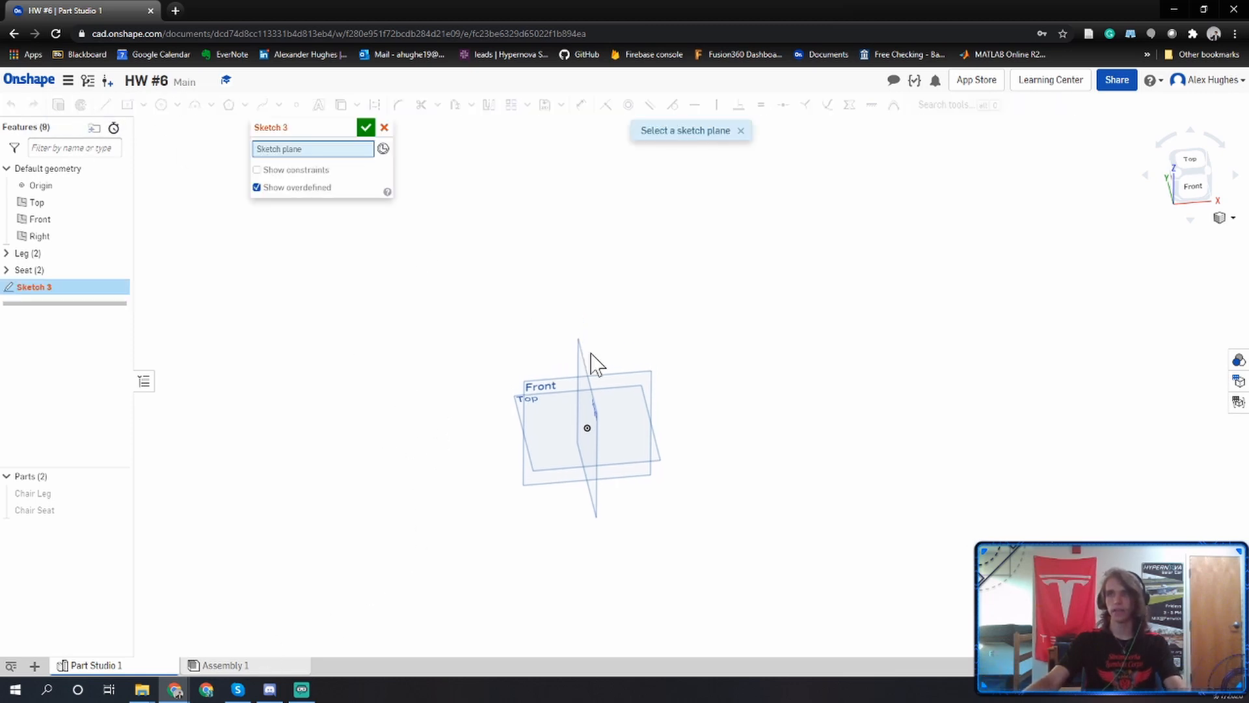
{"action": "left_click", "coordinate": [641, 394]}
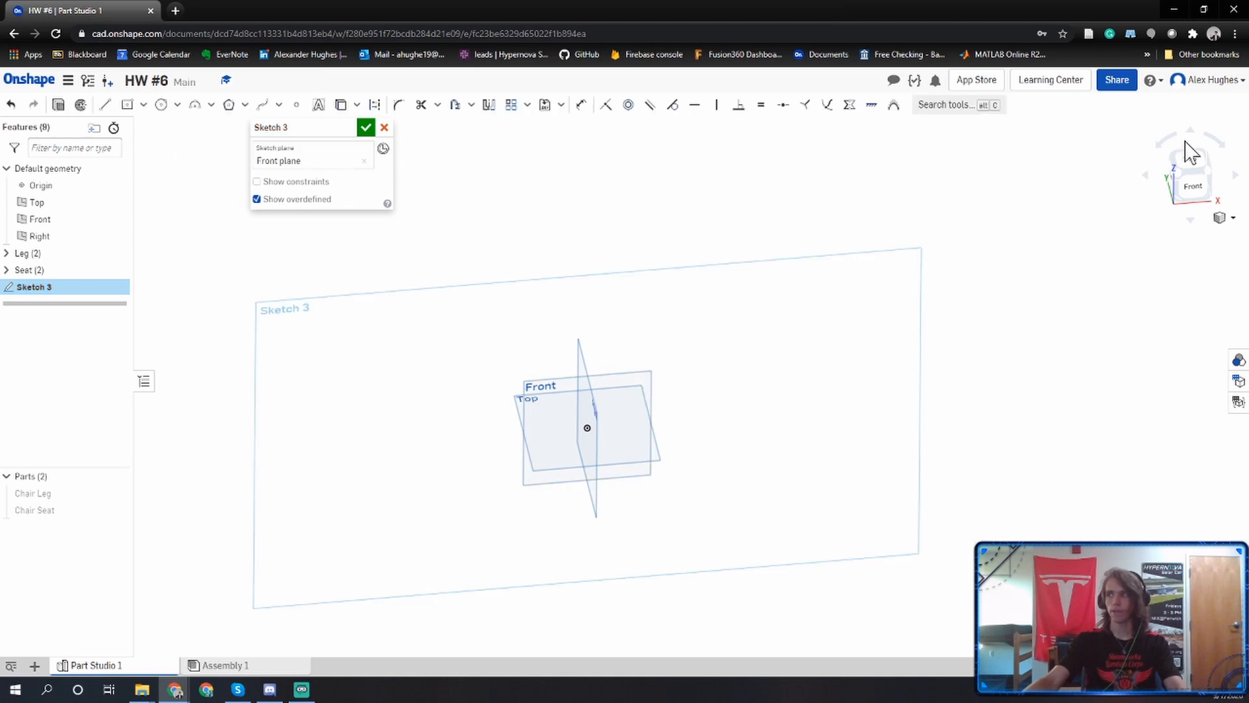
{"action": "left_click", "coordinate": [1192, 184]}
Sketch a corner rectangle about 4.2 in wide and 5.2 in high, starting at the origin and extending up and to the right.
{"action": "middle_click_drag", "start_coordinate": [794, 250], "coordinate": [747, 373]}
{"action": "scroll", "coordinate": [767, 299], "scroll_direction": "down", "scroll_amount": 1}
{"action": "scroll", "coordinate": [735, 379], "scroll_direction": "down", "scroll_amount": 3}
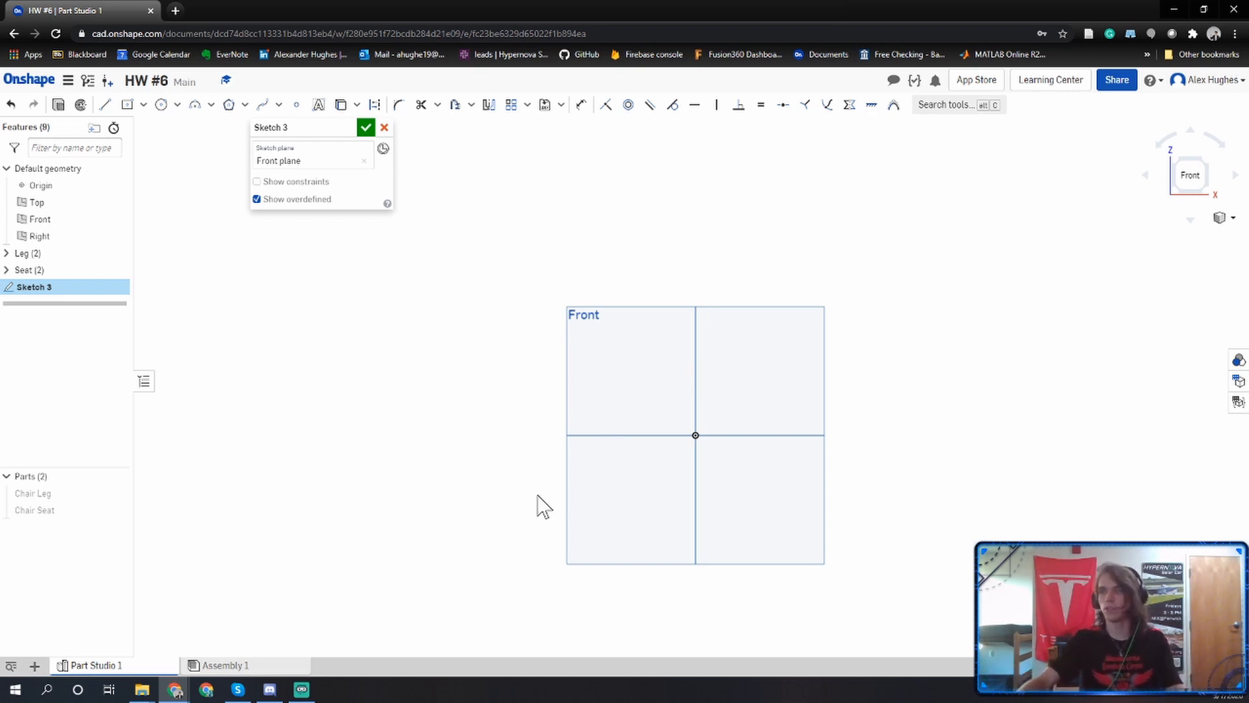
{"action": "mouse_move", "coordinate": [495, 333]}
{"action": "middle_mouse_down"}
{"action": "mouse_move", "coordinate": [448, 357]}
{"action": "mouse_move", "coordinate": [379, 359]}
{"action": "middle_mouse_up"}
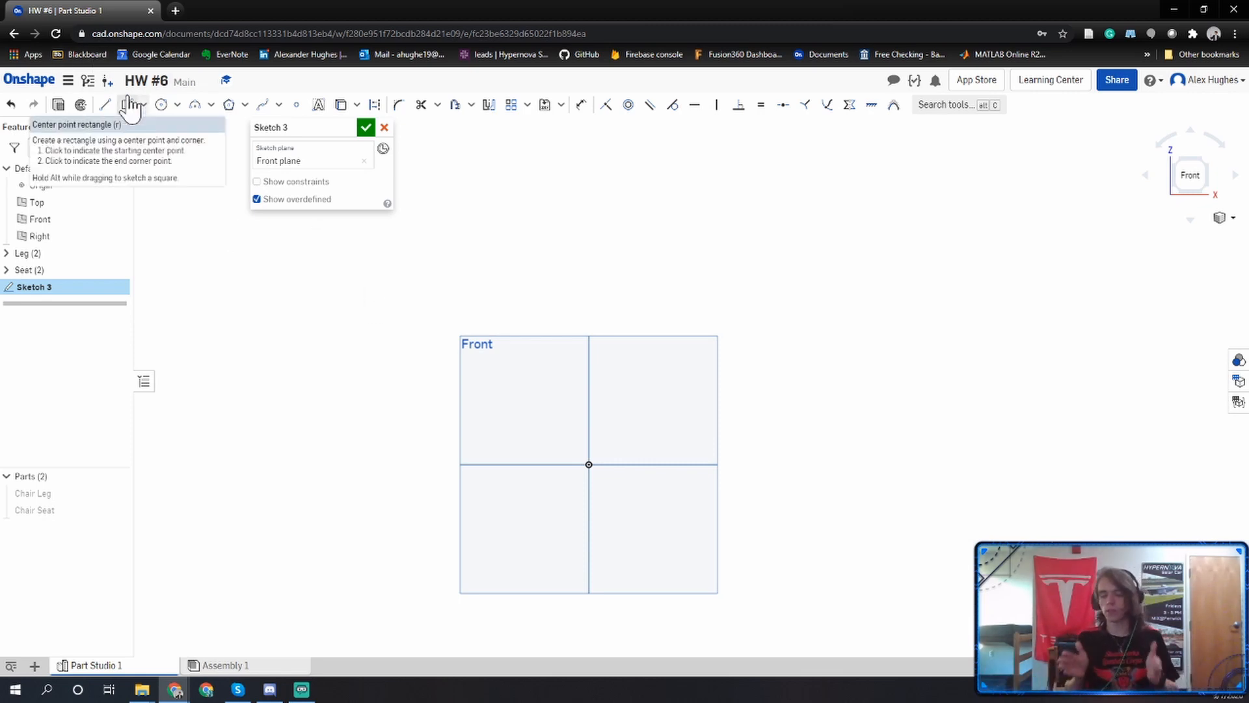
{"action": "left_click", "coordinate": [257, 199]}
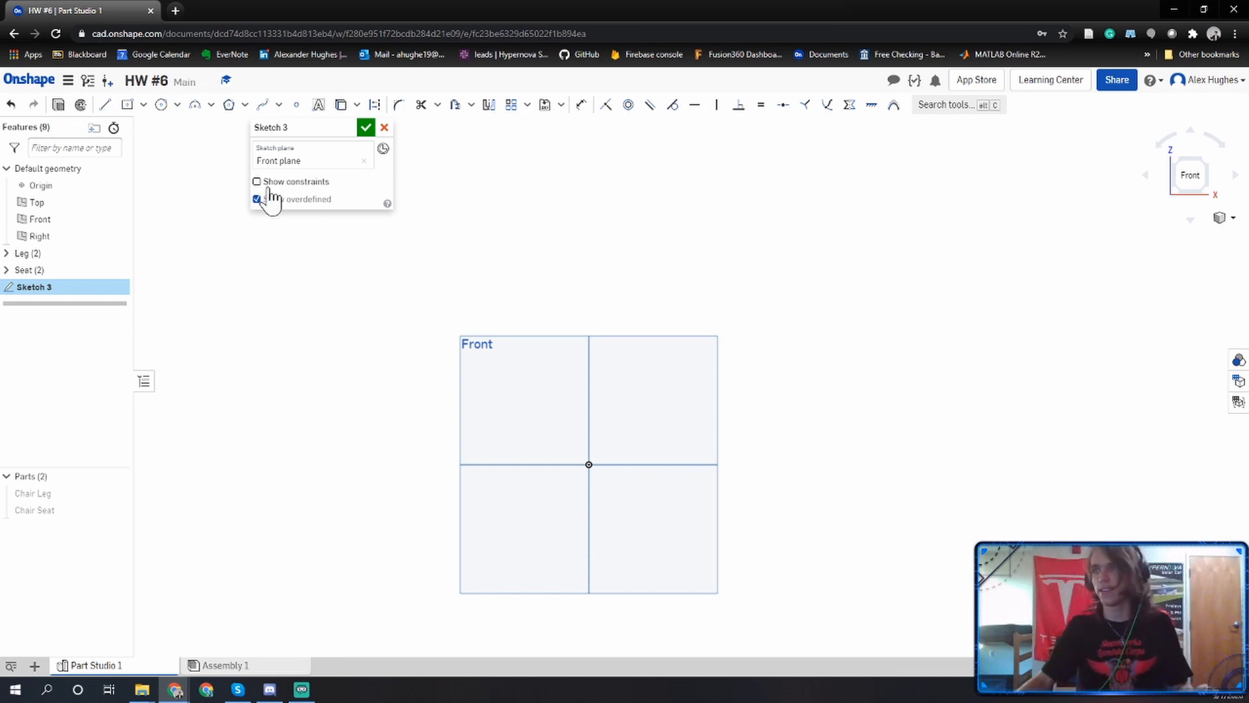
{"action": "middle_click_drag", "start_coordinate": [478, 311], "coordinate": [482, 292]}
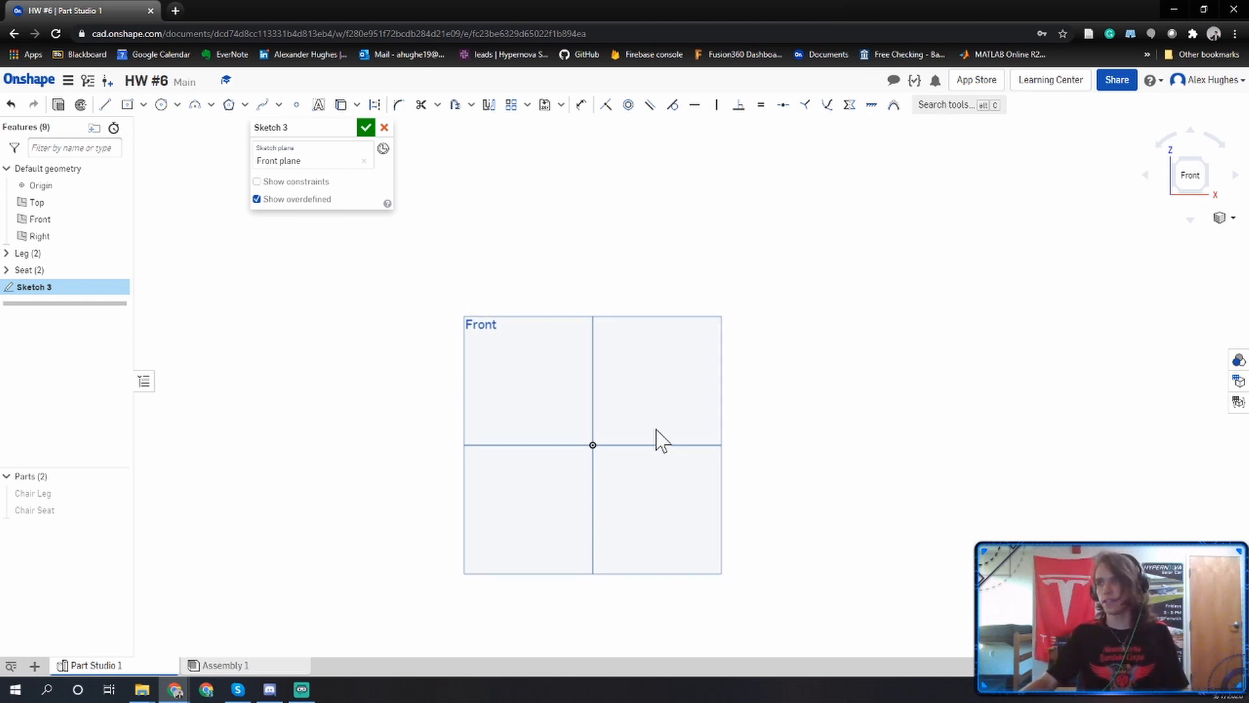
{"action": "scroll", "coordinate": [582, 445], "scroll_direction": "down", "scroll_amount": 3}
{"action": "scroll", "coordinate": [585, 445], "scroll_direction": "up", "scroll_amount": 5}
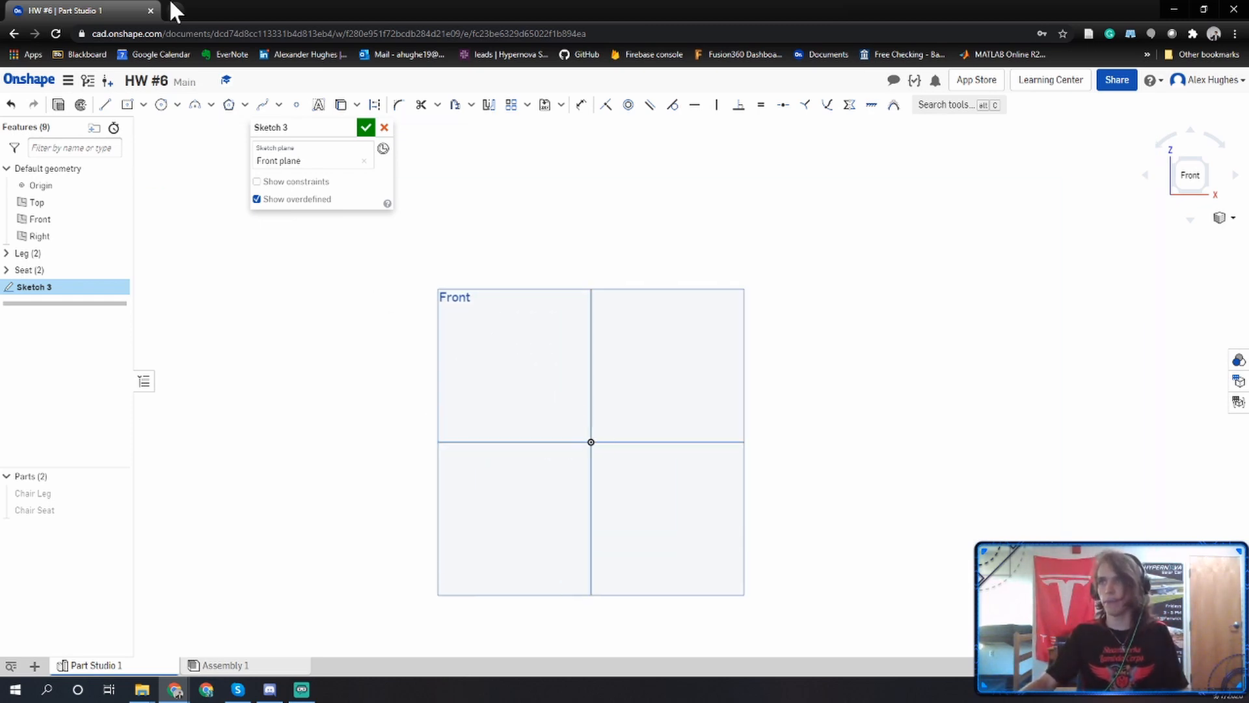
{"action": "left_click", "coordinate": [143, 105]}
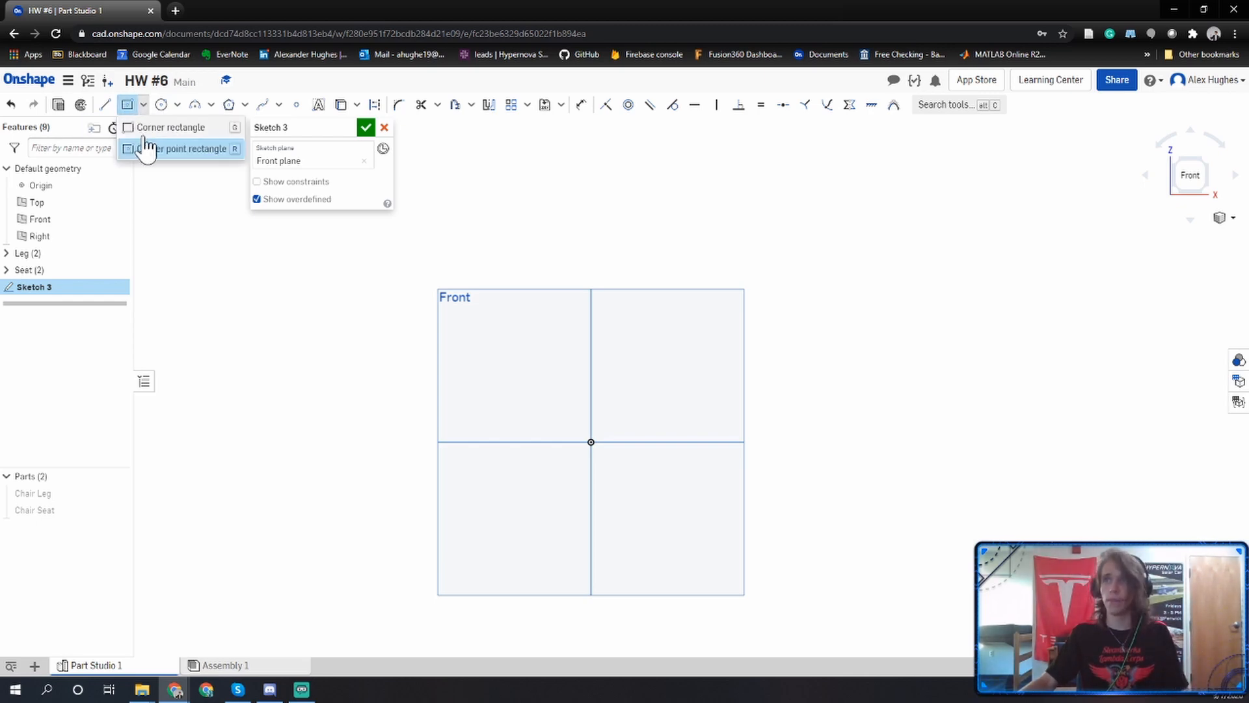
{"action": "left_click", "coordinate": [149, 129]}
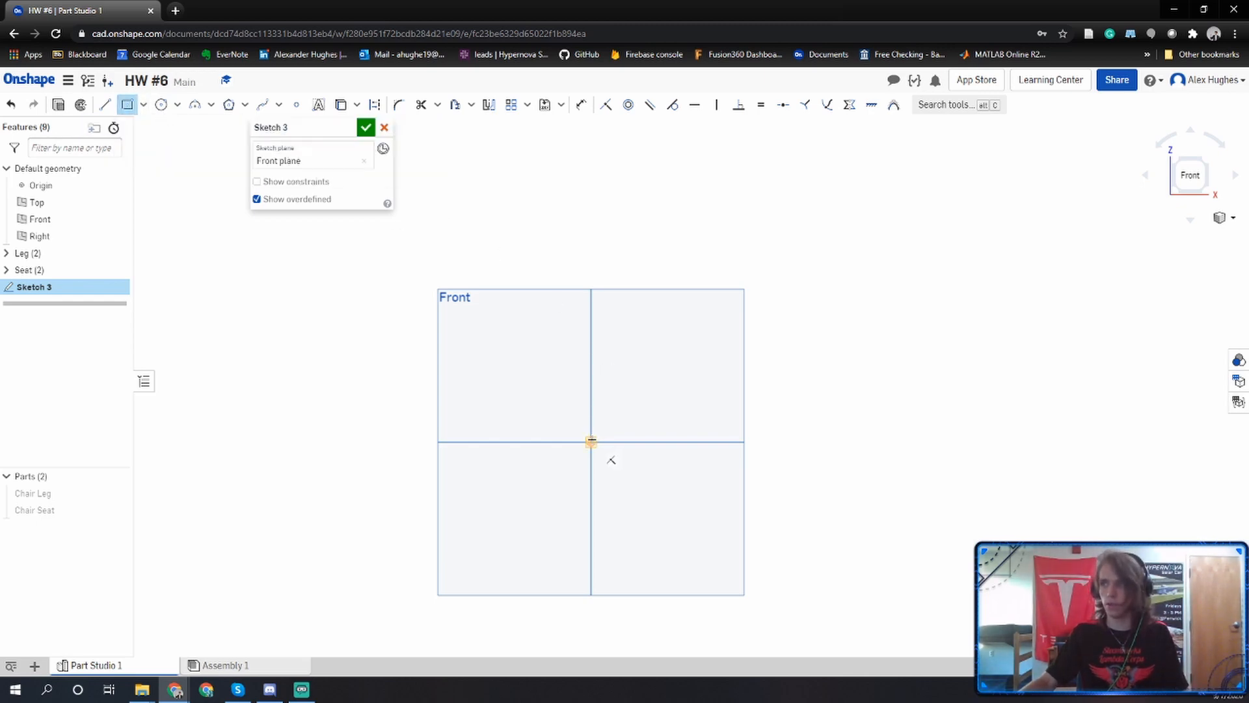
{"action": "left_click", "coordinate": [590, 442]}
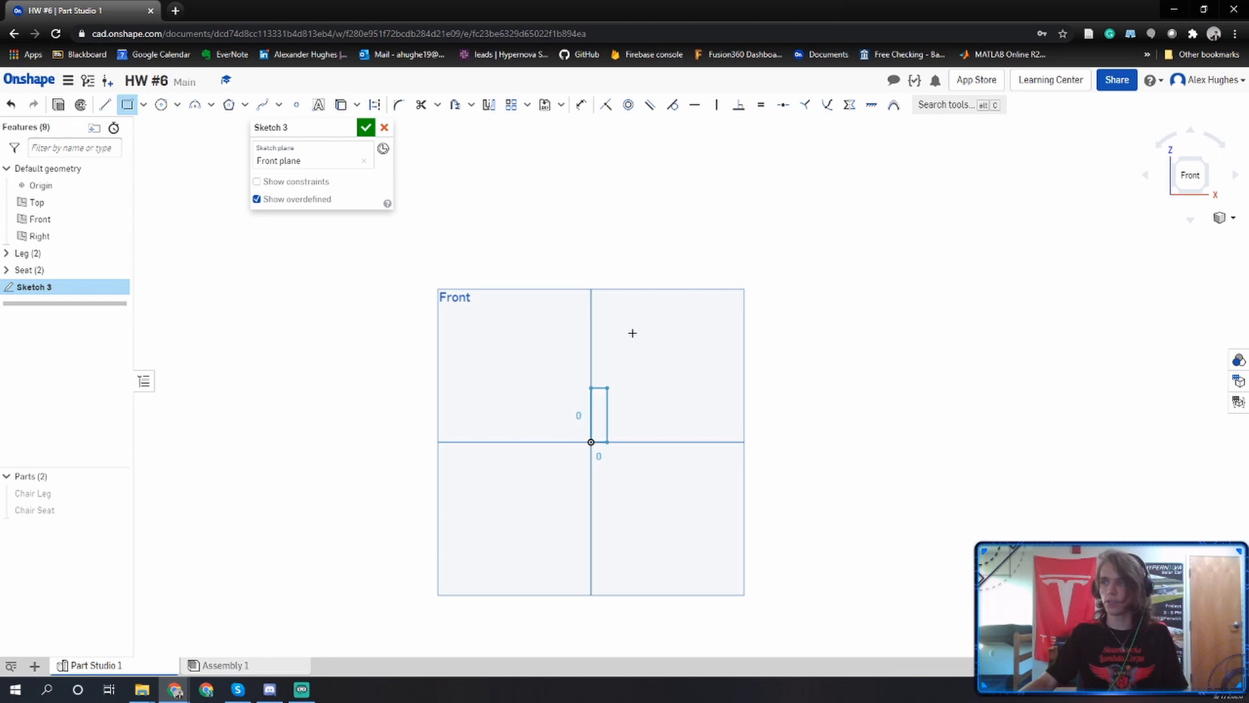
{"action": "left_click", "coordinate": [806, 176]}
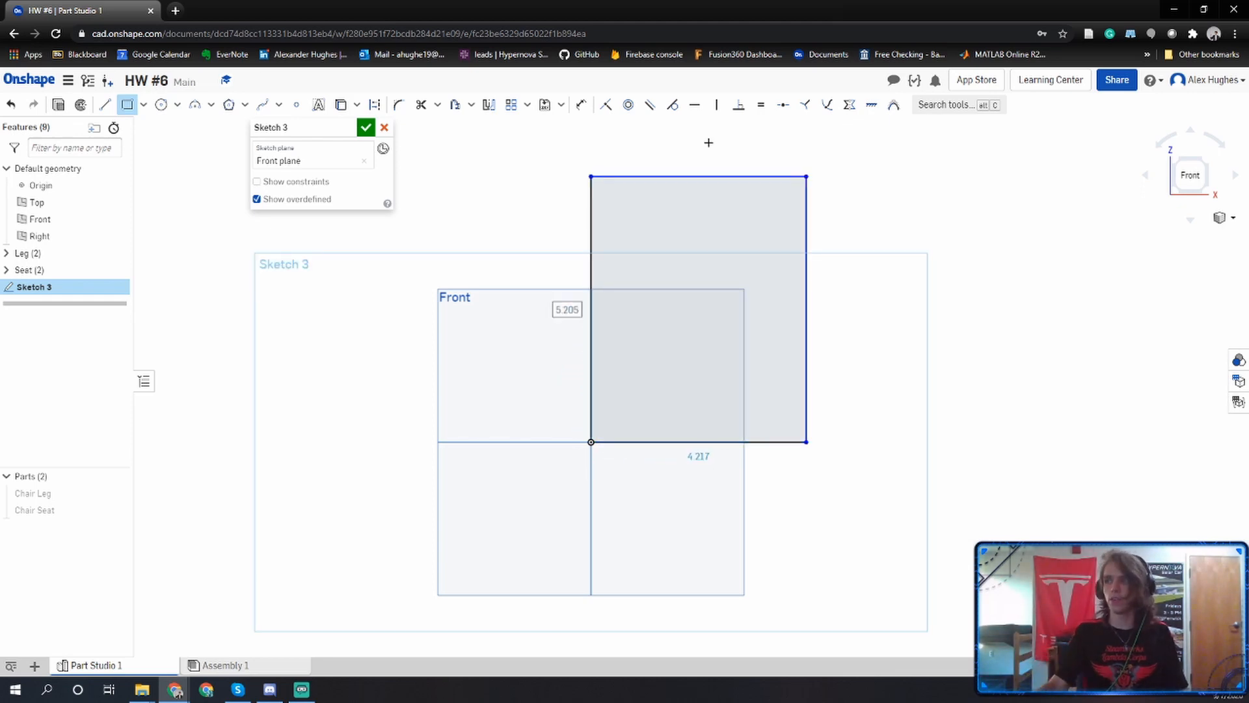
Dimension the rectangle's bottom edge to 10 in and its left edge to 15 in.
{"action": "left_click", "coordinate": [581, 105]}
{"action": "left_click", "coordinate": [693, 444]}
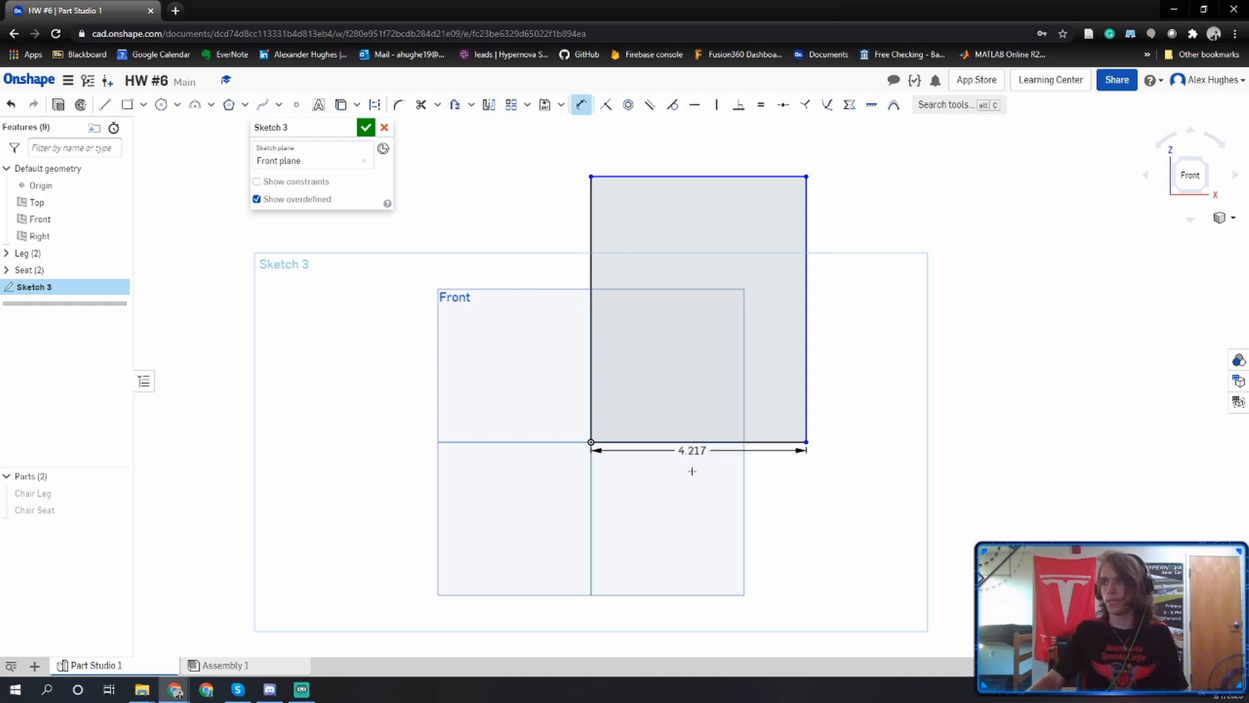
{"action": "left_click", "coordinate": [693, 478]}
{"action": "key", "text": "BackSpace"}
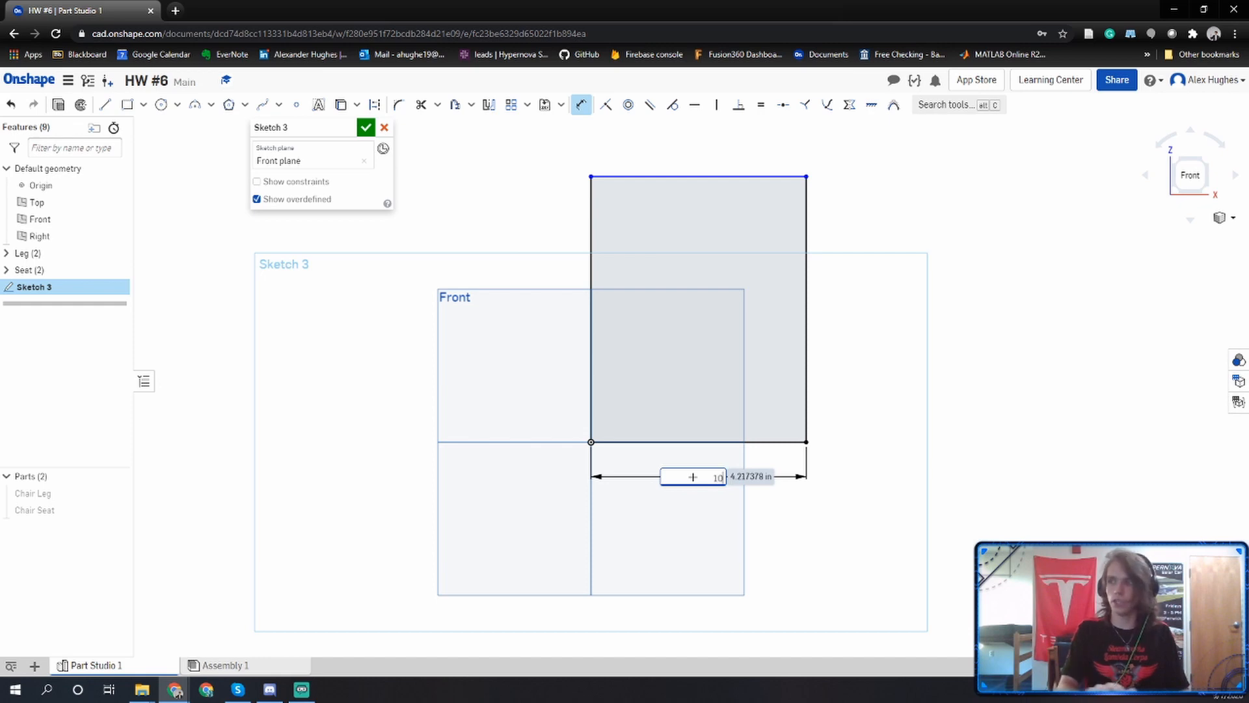
{"action": "key", "text": "Return"}
{"action": "scroll", "coordinate": [700, 455], "scroll_direction": "down", "scroll_amount": 5}
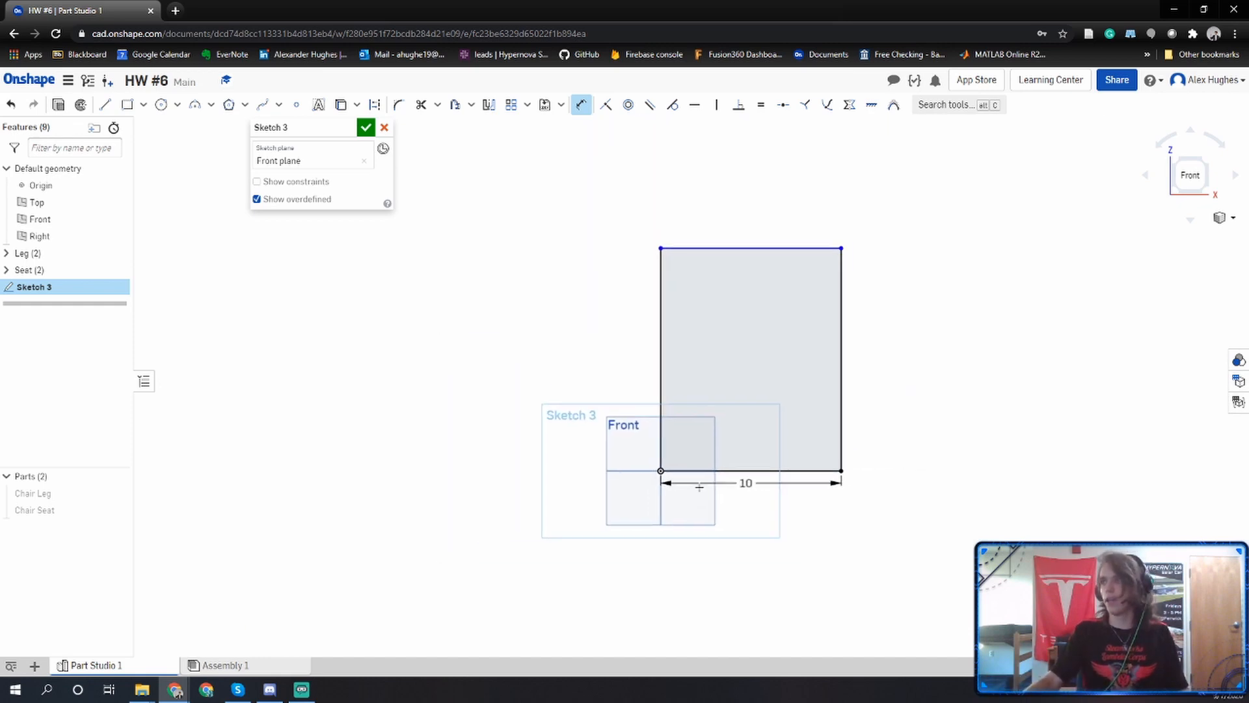
{"action": "left_click", "coordinate": [650, 370]}
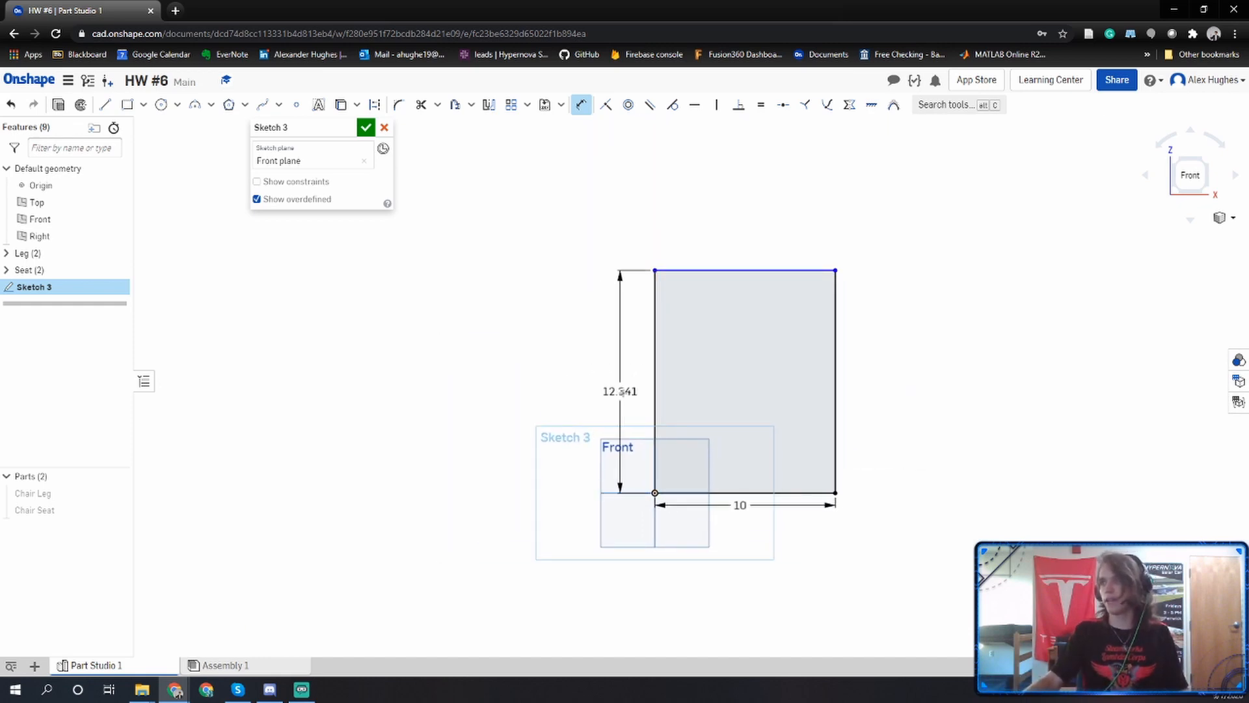
{"action": "left_click", "coordinate": [610, 383]}
{"action": "type", "text": "15"}
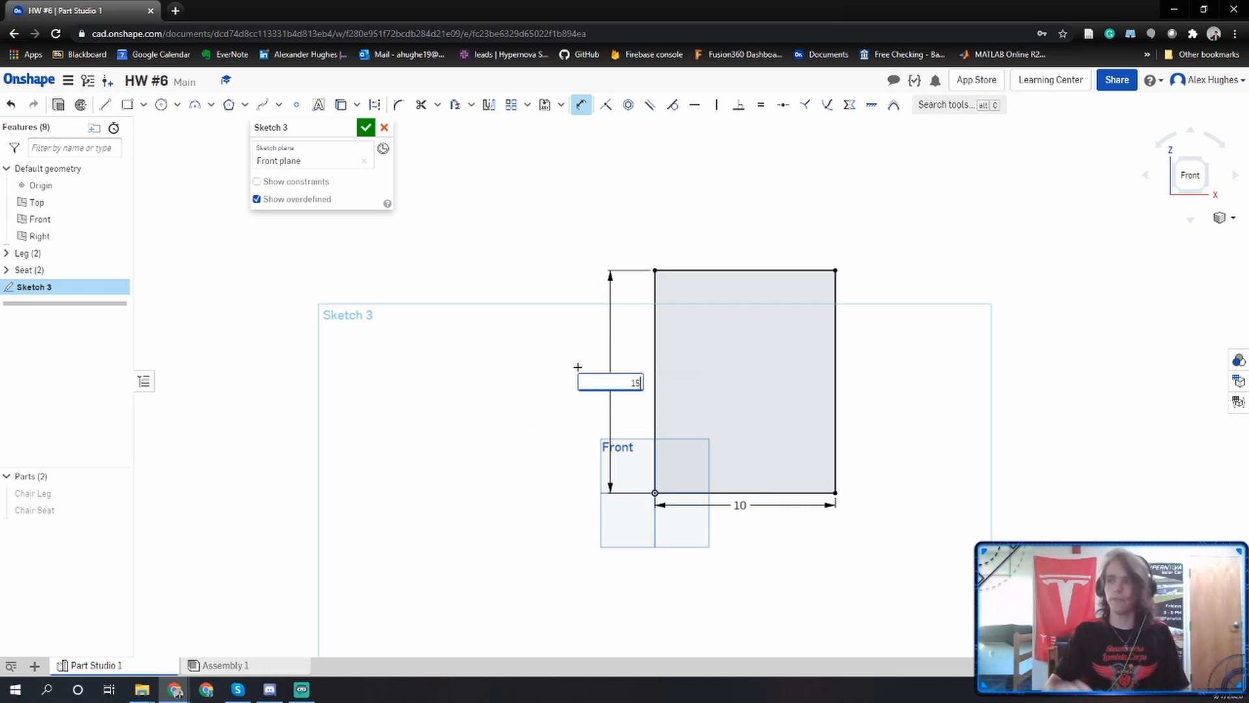
{"action": "key", "text": "Return"}
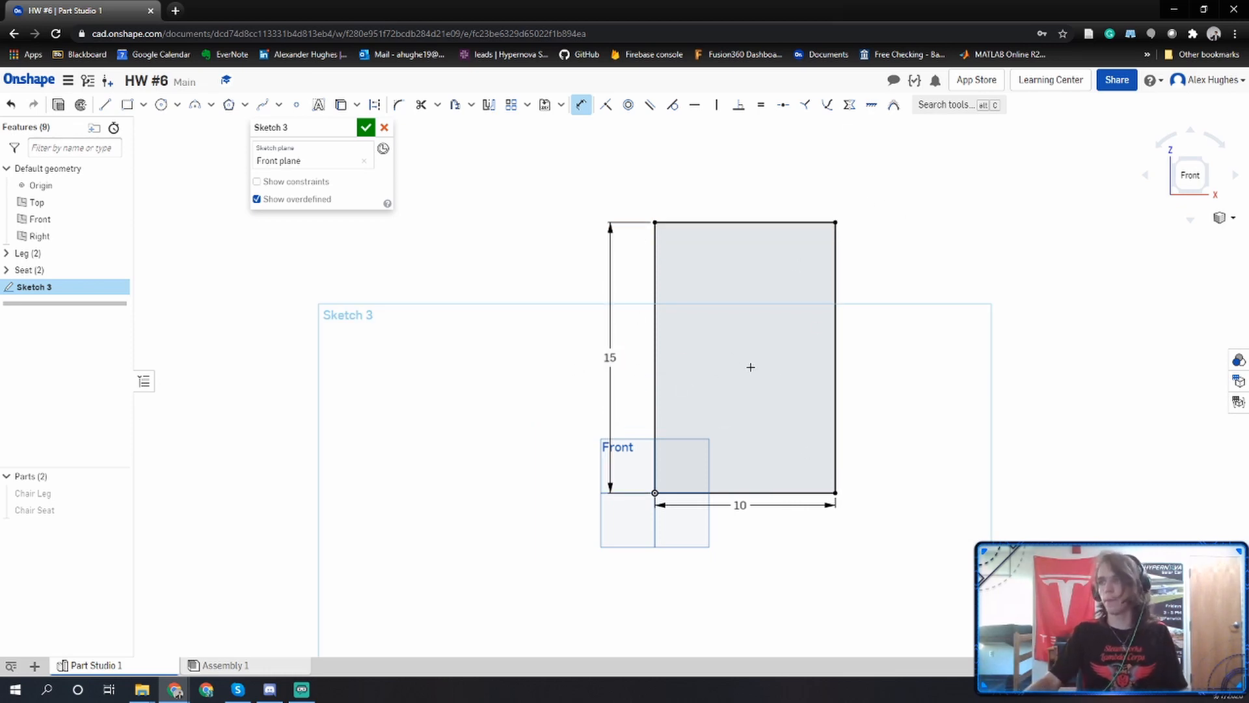
Sketch a second corner rectangle about 8.2 by 13.4 in inside the 10 by 15 in rectangle.
{"action": "right_click_drag", "start_coordinate": [751, 367], "coordinate": [740, 367]}
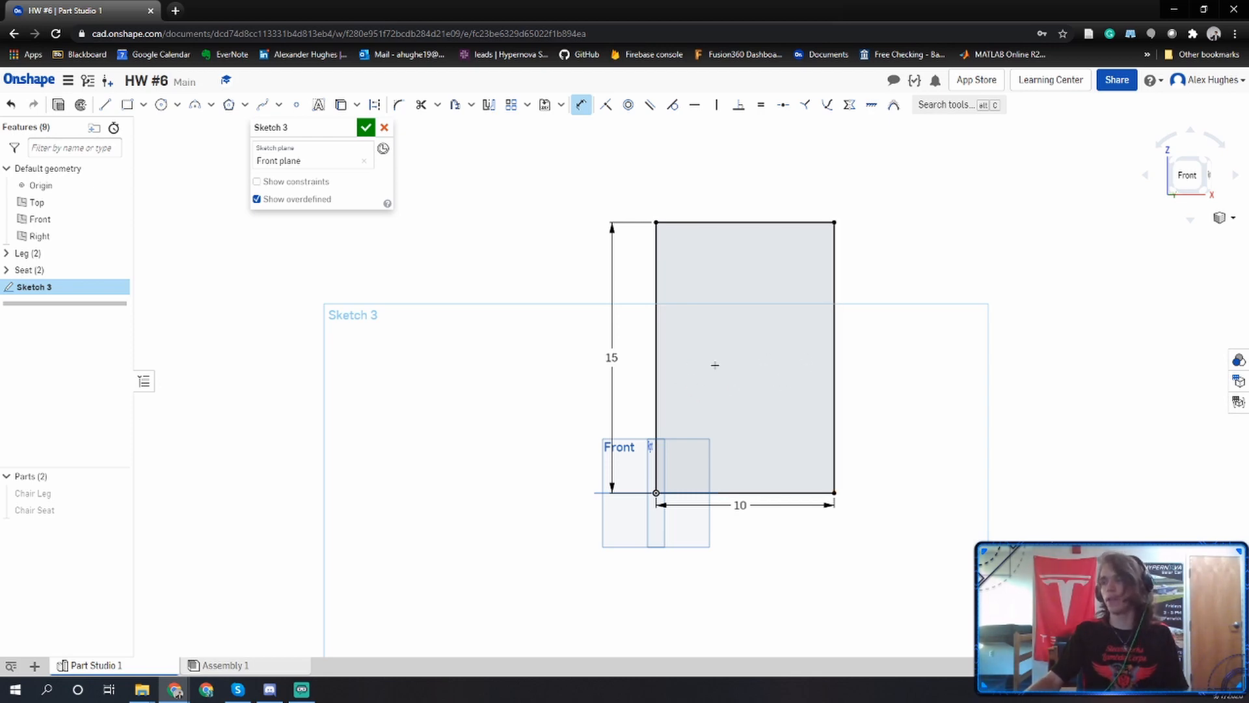
{"action": "left_click", "coordinate": [1191, 175]}
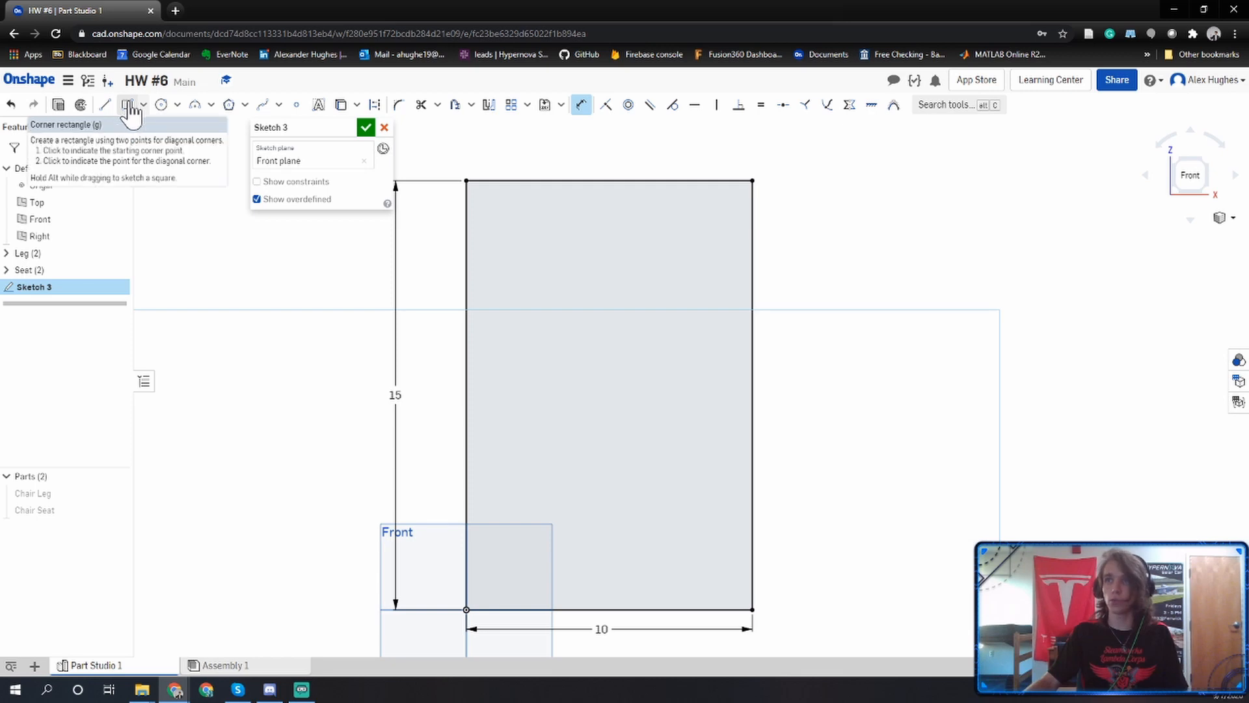
{"action": "left_click", "coordinate": [128, 106]}
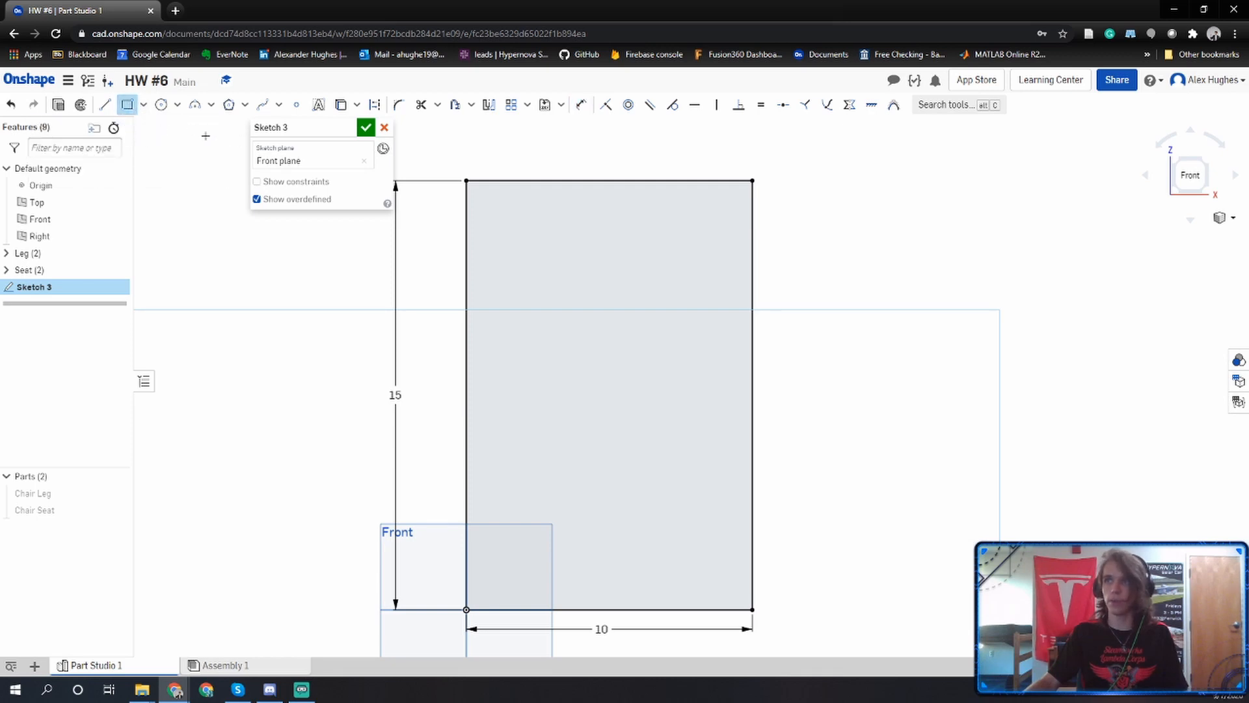
{"action": "left_click", "coordinate": [494, 203]}
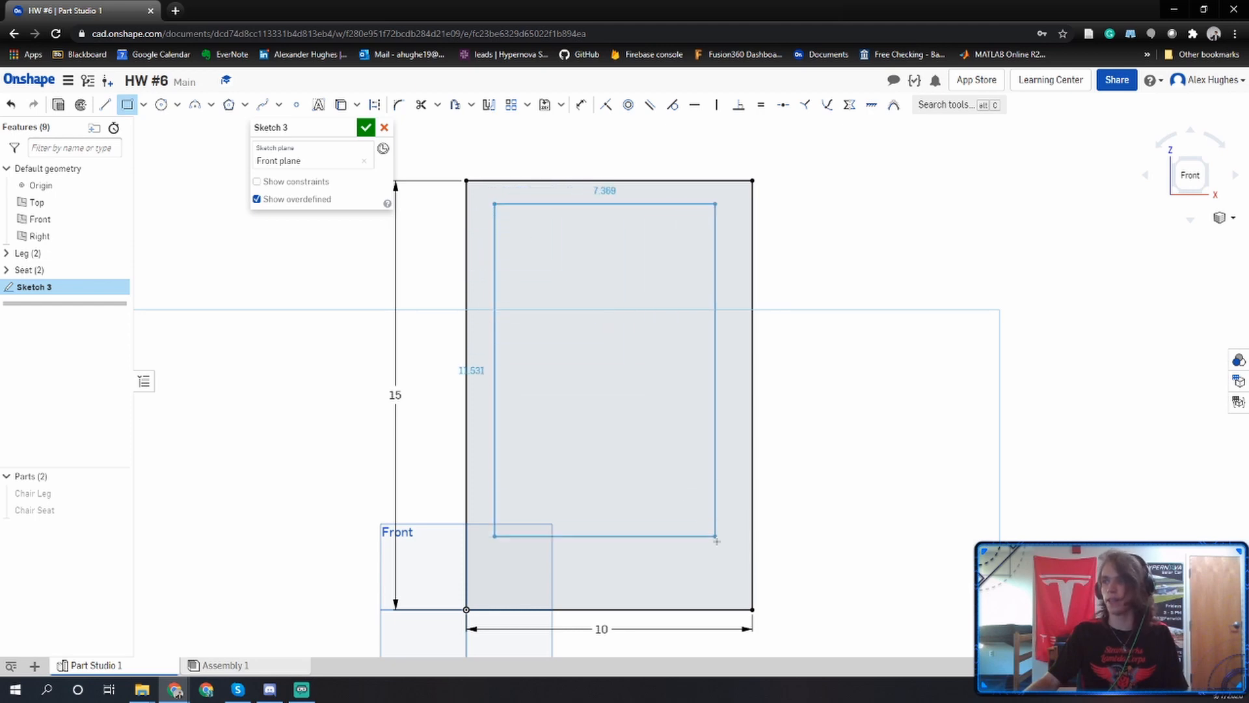
{"action": "left_click", "coordinate": [729, 588]}
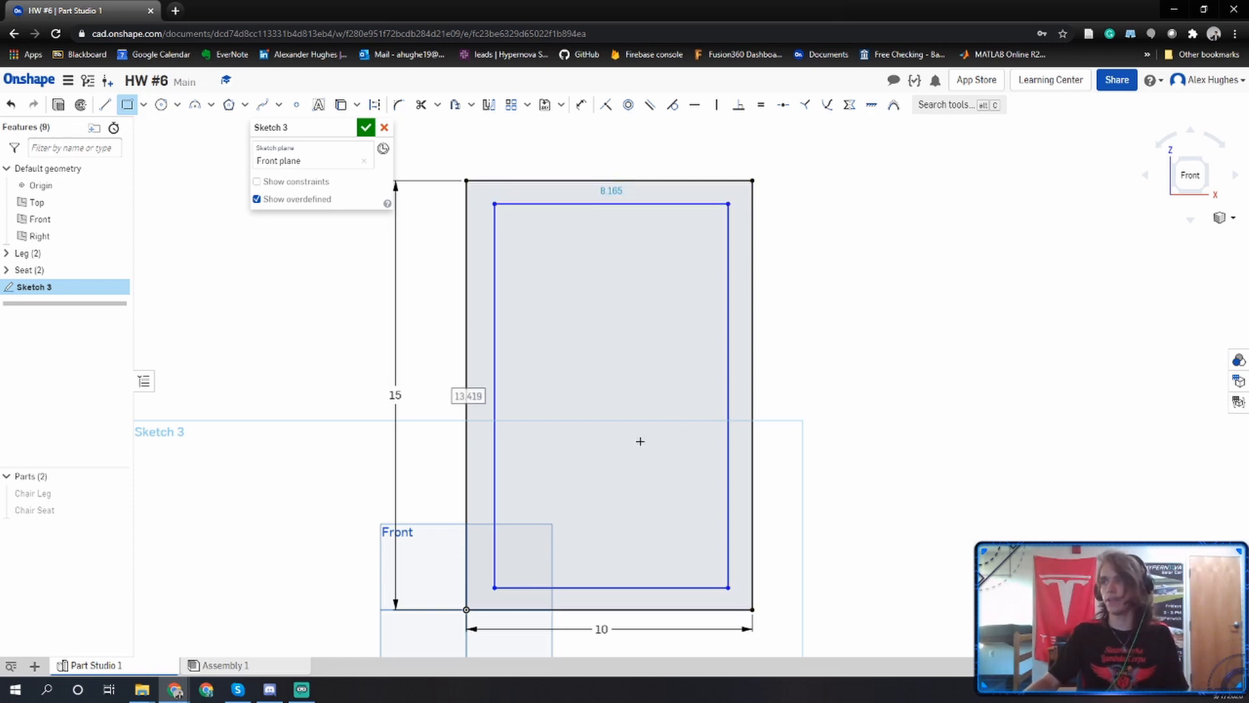
{"action": "key", "text": "o"}
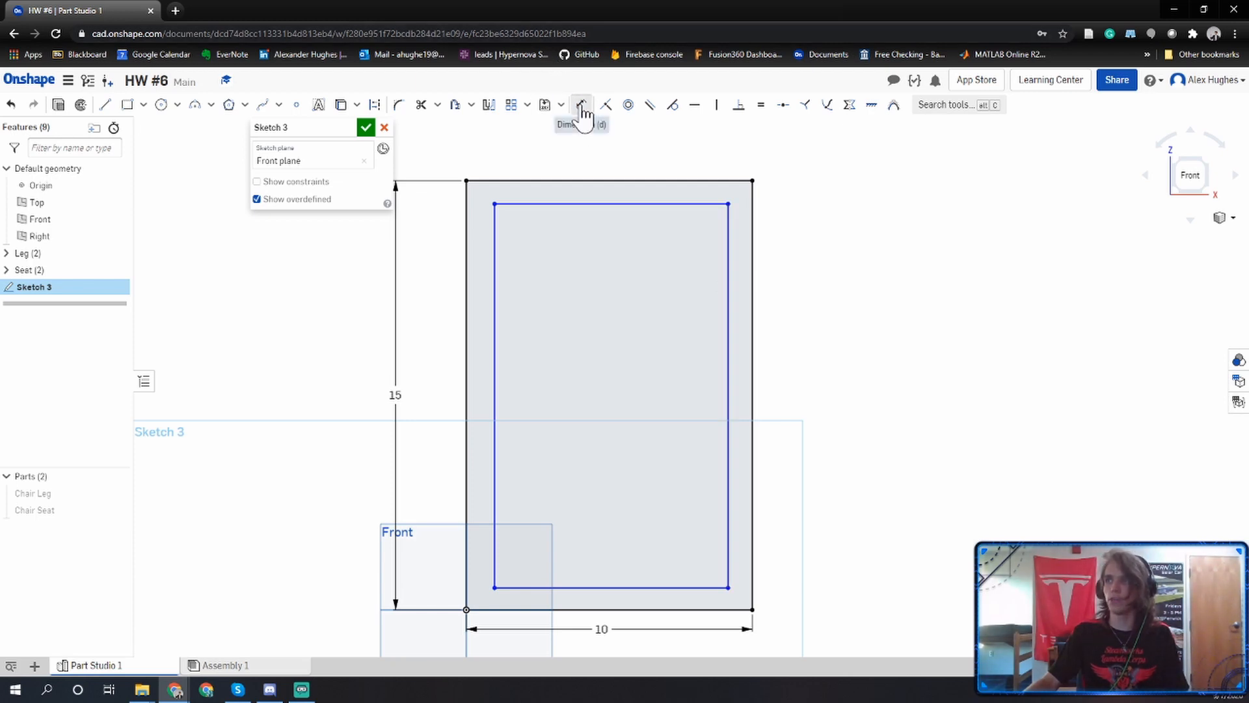
Dimension the gaps between the inner and outer rectangles to 1 in along the right and top edges.
{"action": "left_click", "coordinate": [728, 255]}
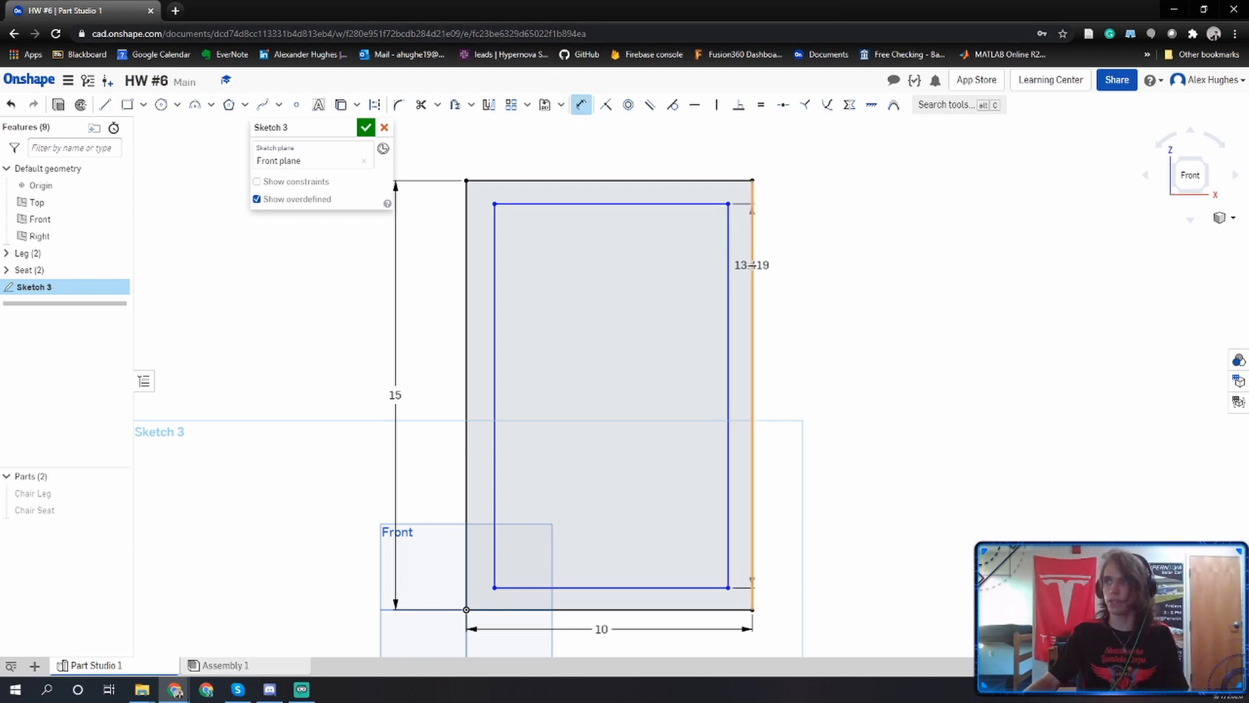
{"action": "type", "text": "1"}
{"action": "key", "text": "Return"}
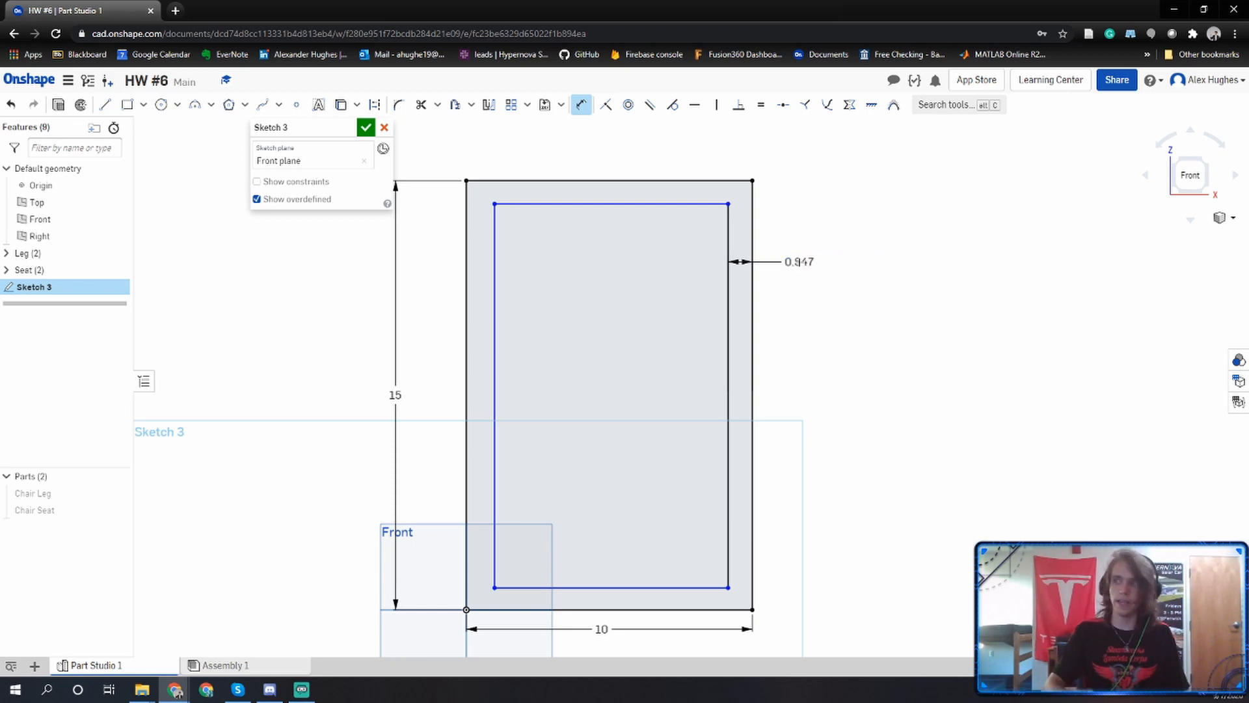
{"action": "left_click", "coordinate": [639, 195]}
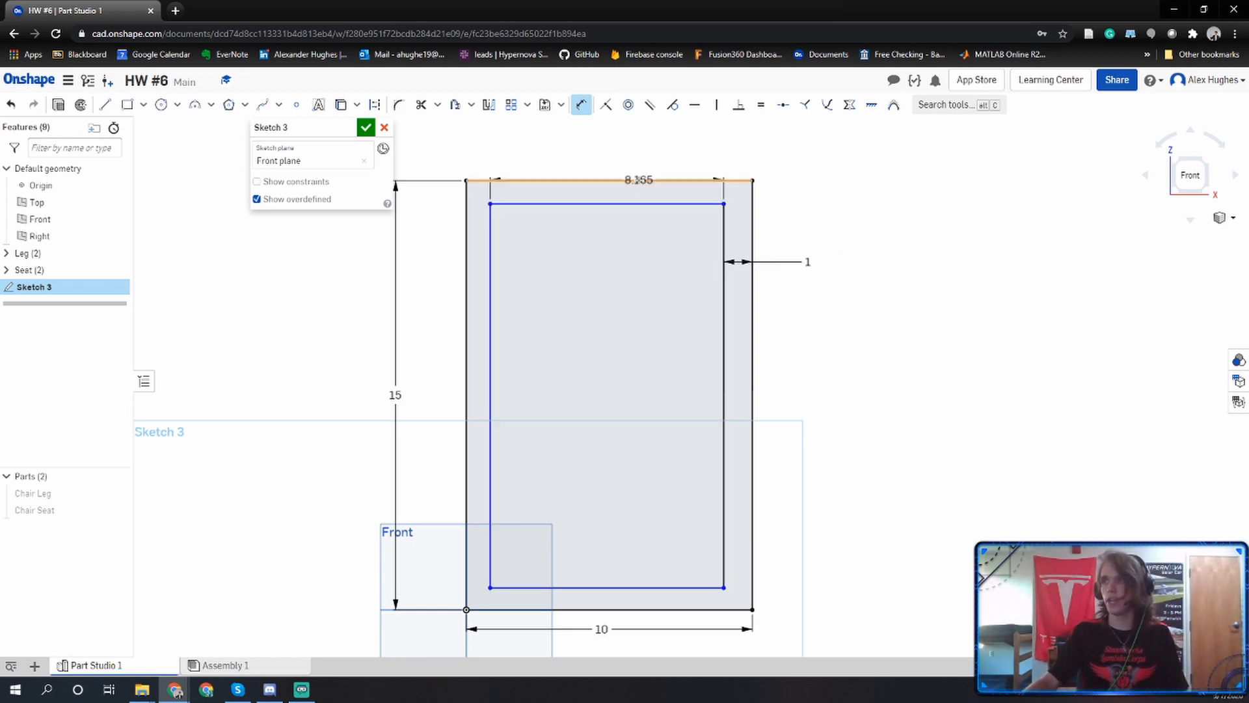
{"action": "left_click", "coordinate": [640, 147]}
{"action": "key", "text": "Return"}
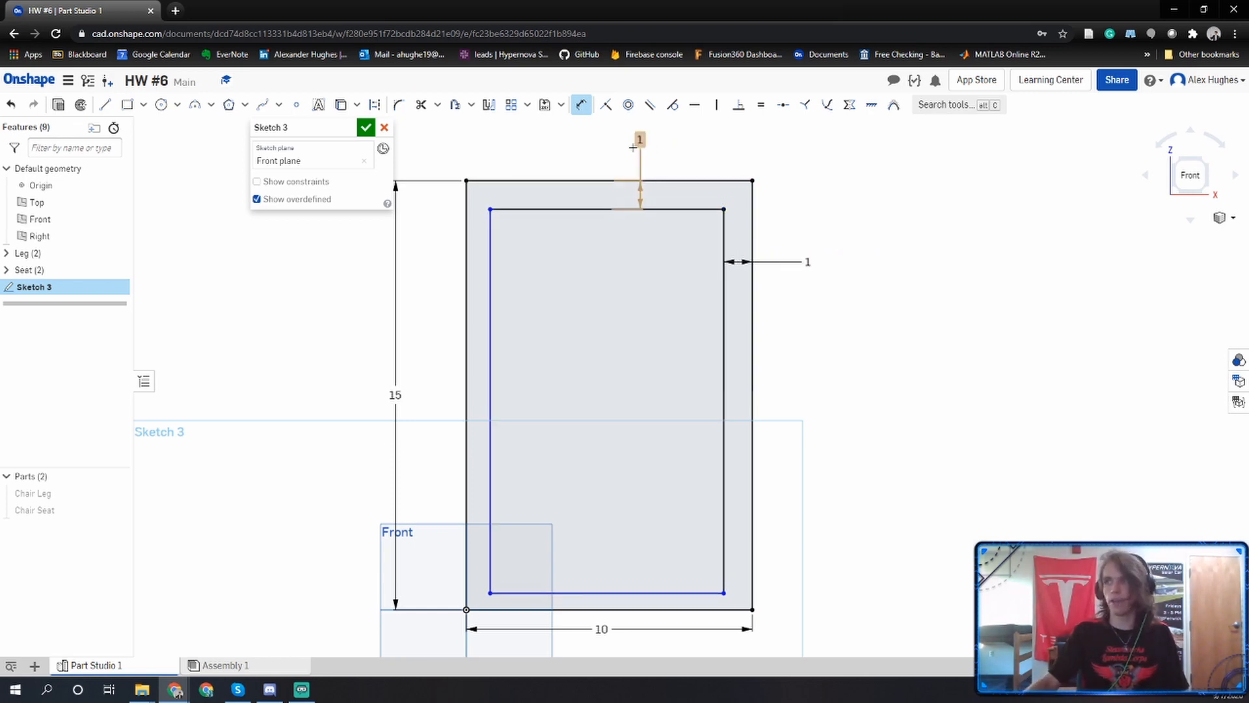
Dimension the gaps between the inner and outer rectangles to 1 in along the left and bottom edges.
{"action": "left_click", "coordinate": [494, 272]}
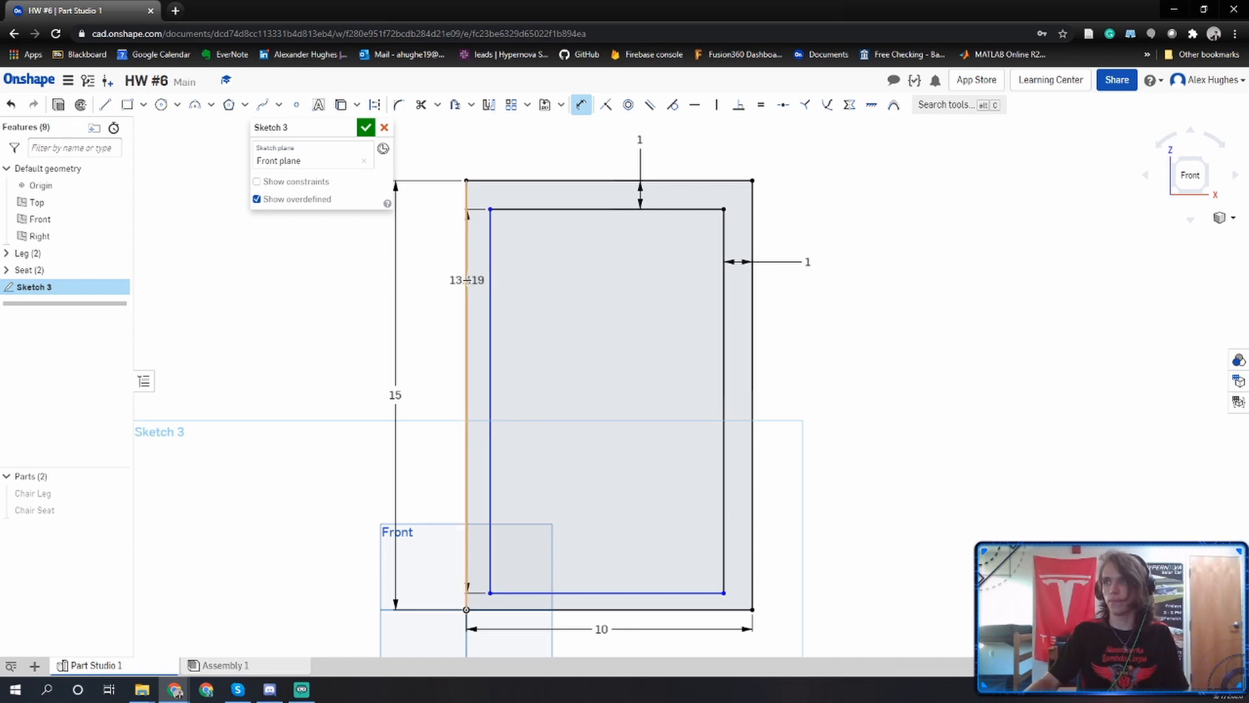
{"action": "left_click", "coordinate": [465, 278]}
{"action": "left_click", "coordinate": [431, 281]}
{"action": "type", "text": "1"}
{"action": "key", "text": "Return"}
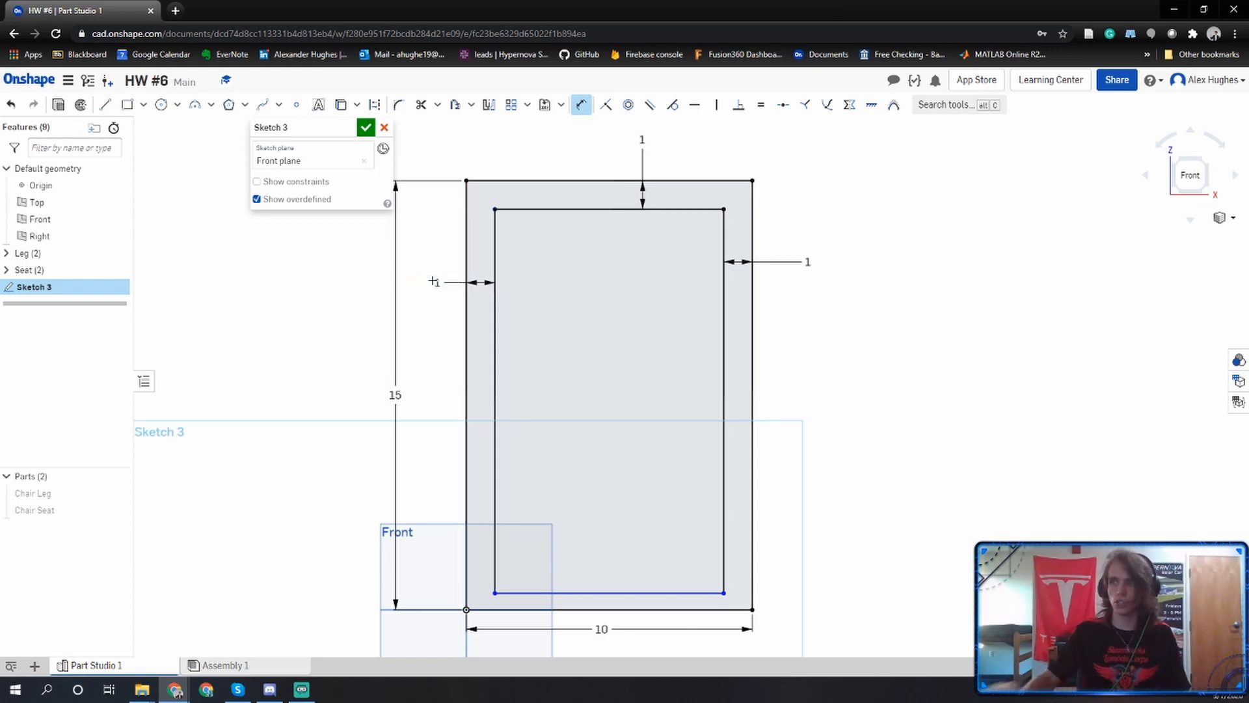
{"action": "left_click", "coordinate": [654, 594]}
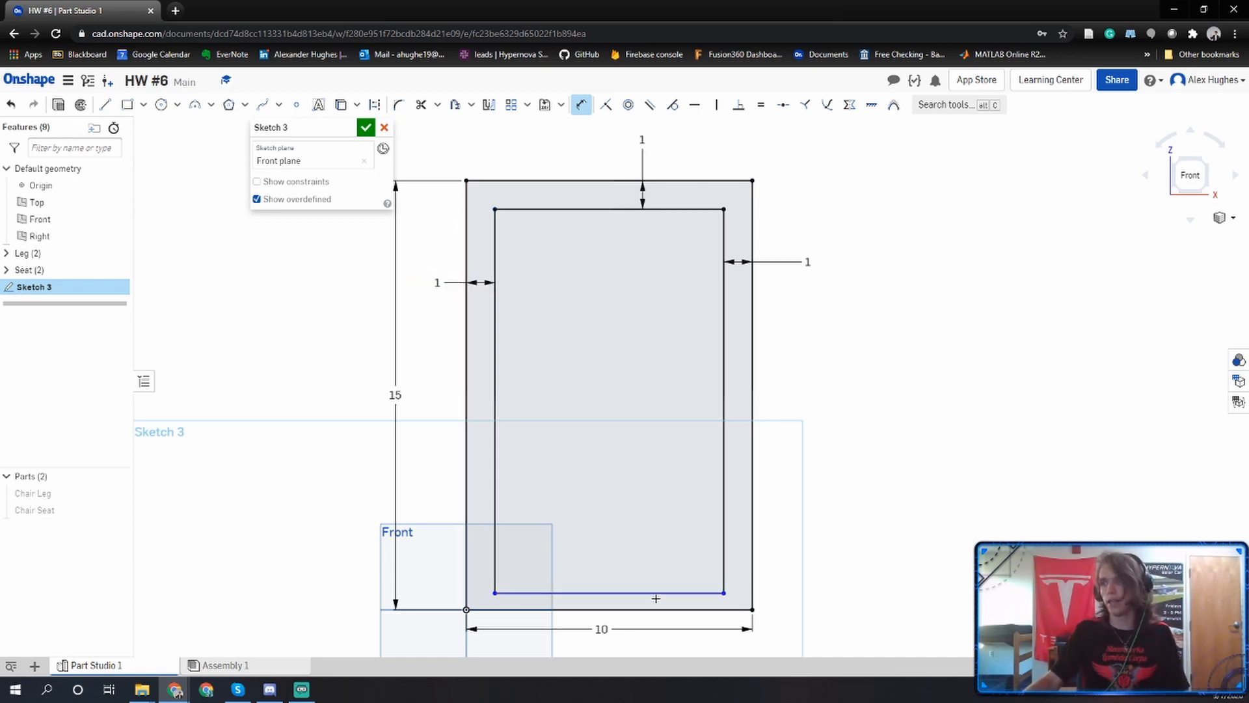
{"action": "left_click", "coordinate": [657, 610]}
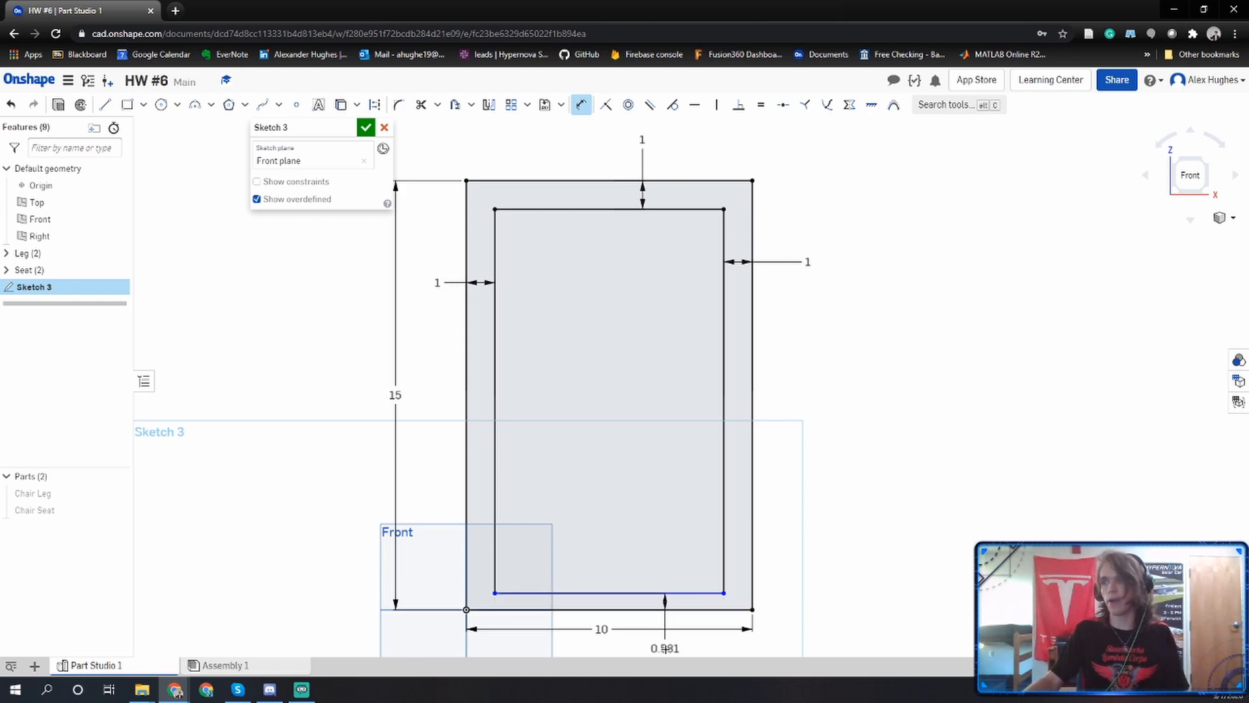
{"action": "left_click", "coordinate": [665, 648]}
{"action": "type", "text": "1"}
{"action": "key", "text": "Return"}
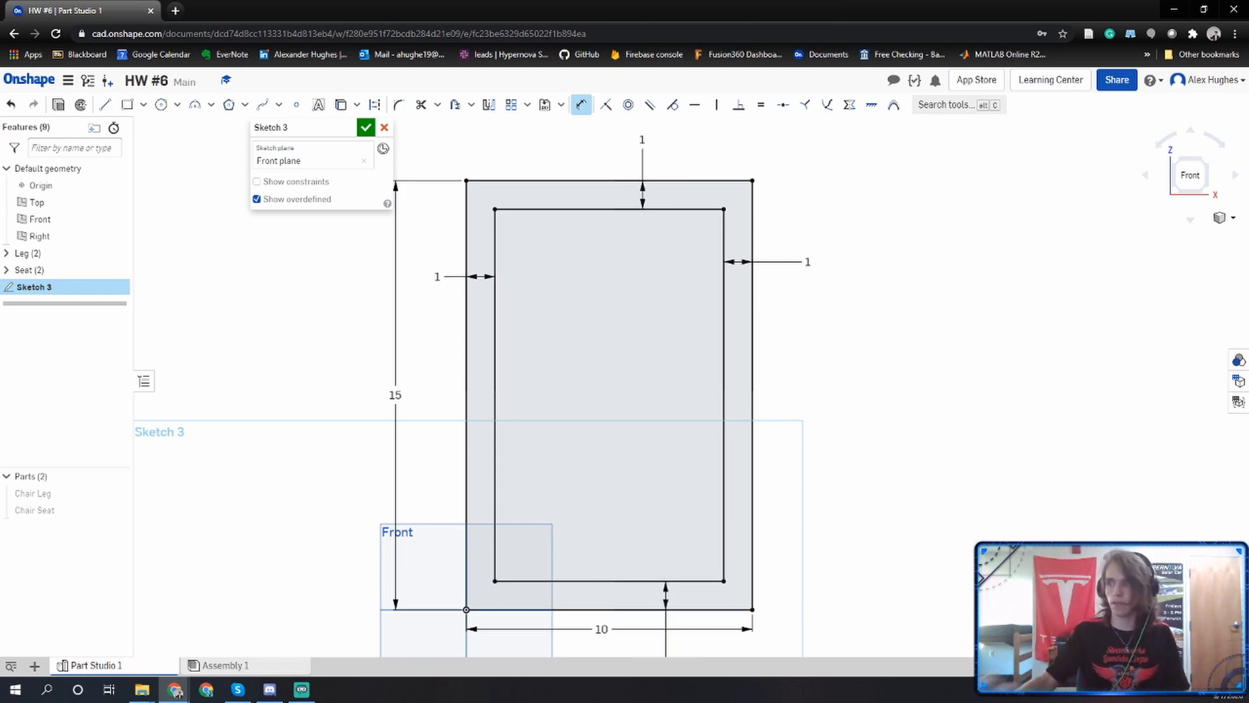
{"action": "middle_click_drag", "start_coordinate": [721, 624], "coordinate": [749, 488]}
{"action": "middle_click_drag", "start_coordinate": [569, 229], "coordinate": [566, 287]}
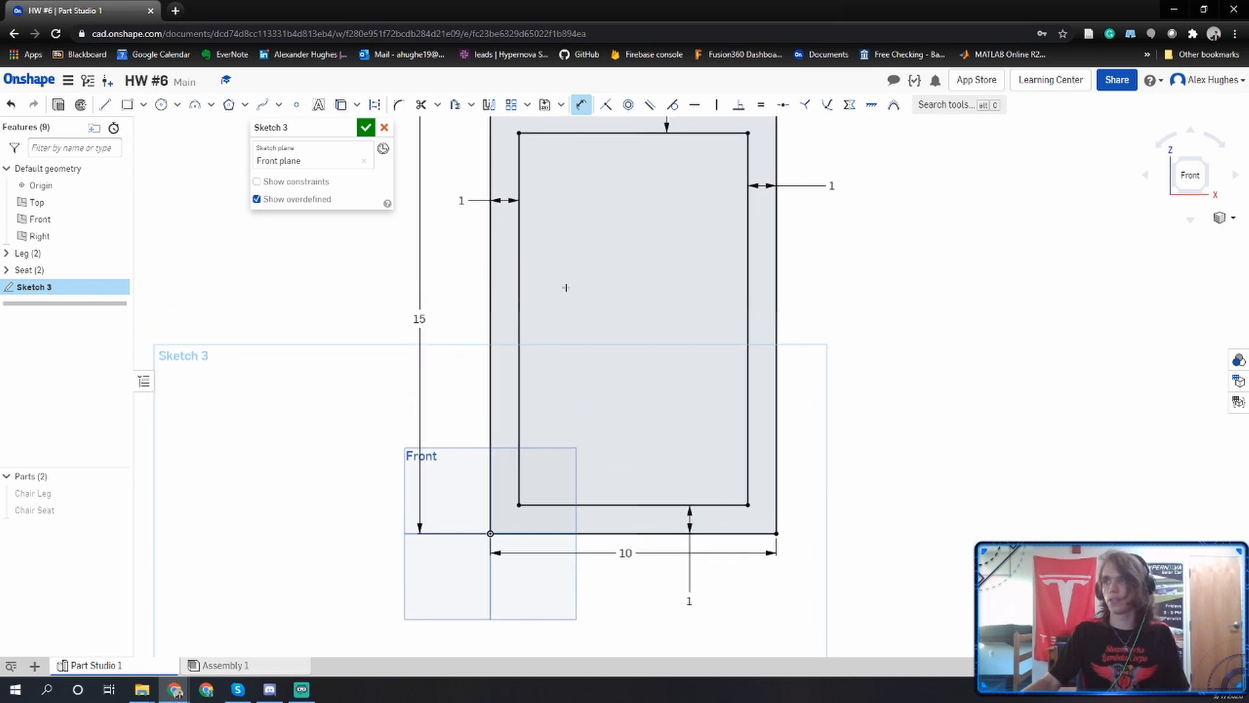
Finish the sketch and extrude the border region between the two rectangles 1 in as a new part.
{"action": "left_click", "coordinate": [366, 127]}
{"action": "right_click_drag", "start_coordinate": [444, 218], "coordinate": [411, 249]}
{"action": "left_click", "coordinate": [115, 105]}
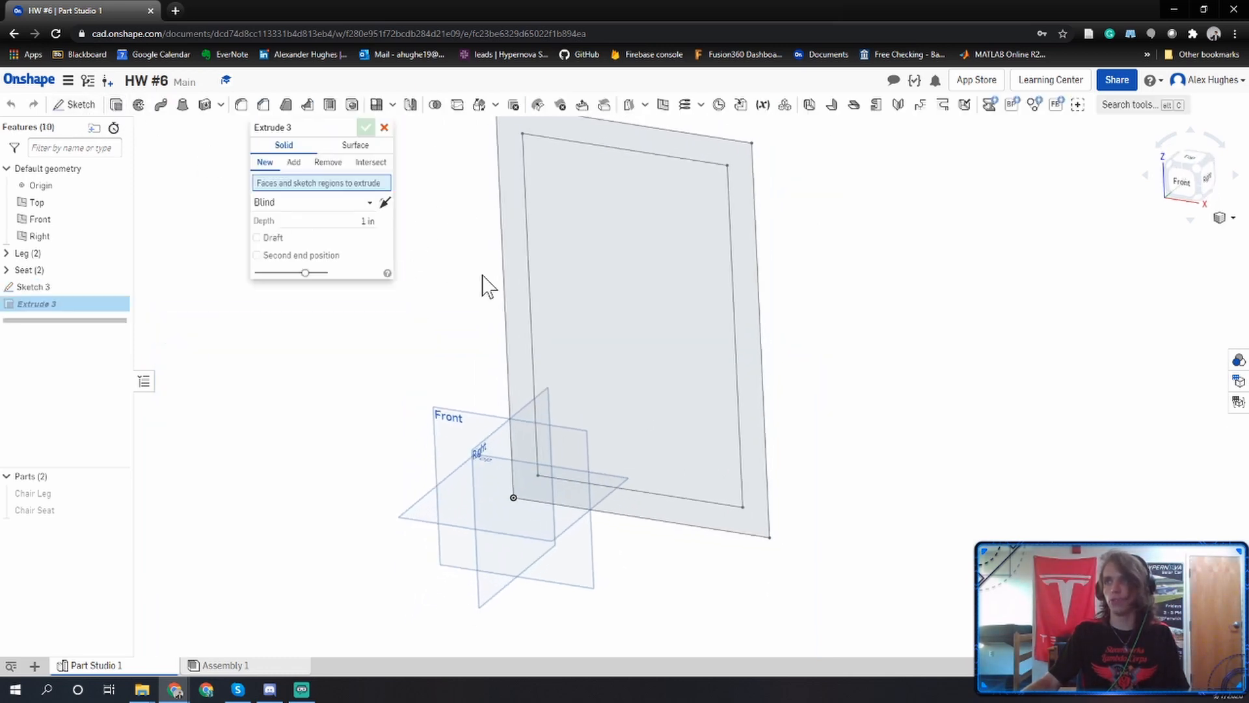
{"action": "left_click", "coordinate": [520, 297]}
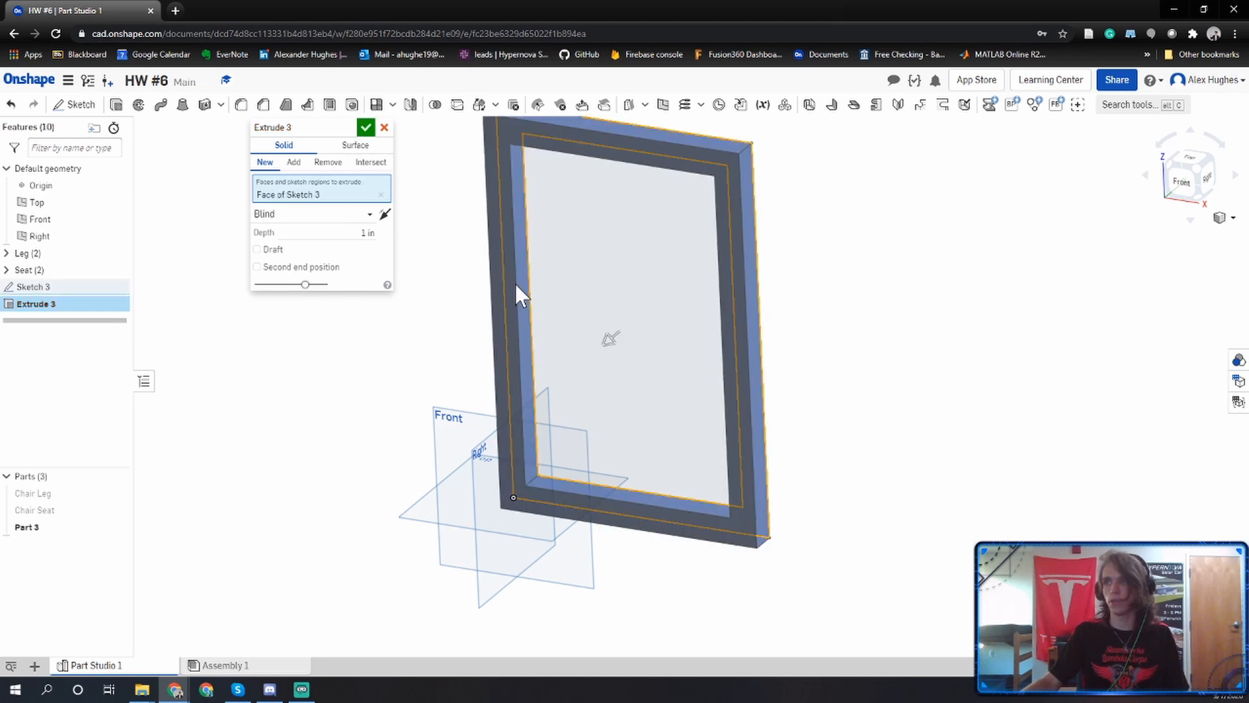
{"action": "left_click", "coordinate": [366, 128]}
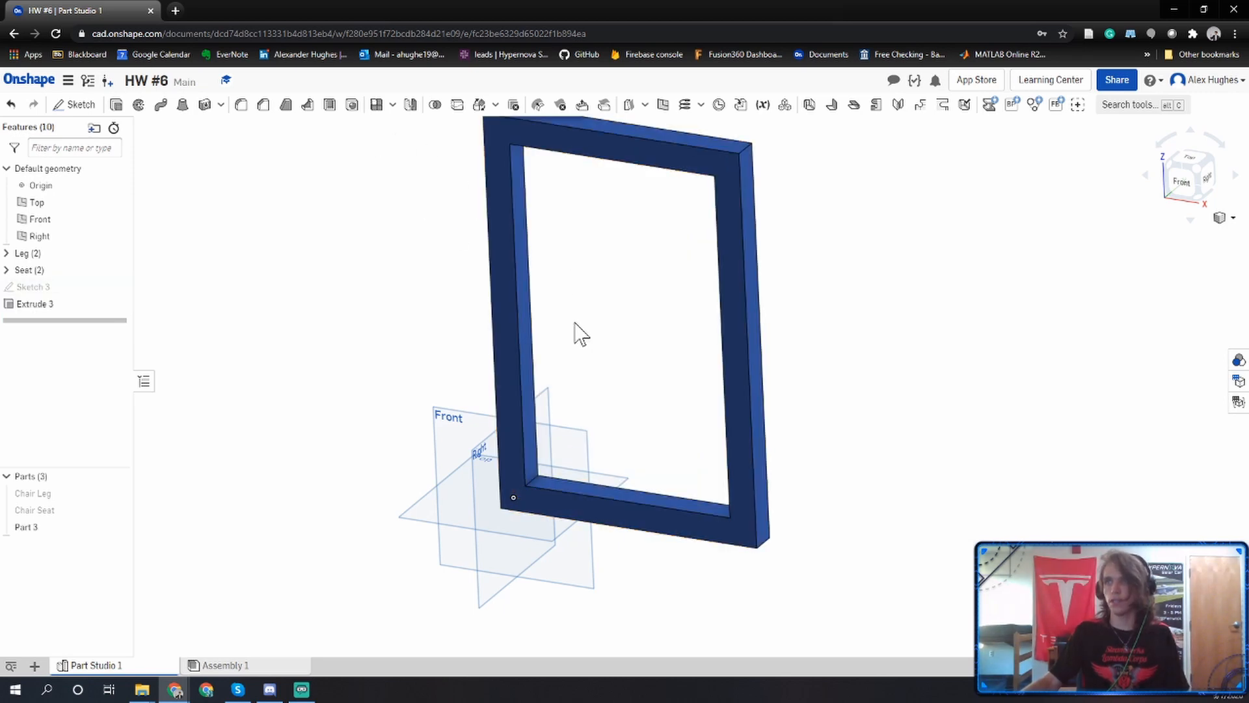
Reopen Sketch 3 and draw two vertical lines about 1 in apart across the inner rectangle's full height, near its left side.
{"action": "left_click", "coordinate": [1183, 182]}
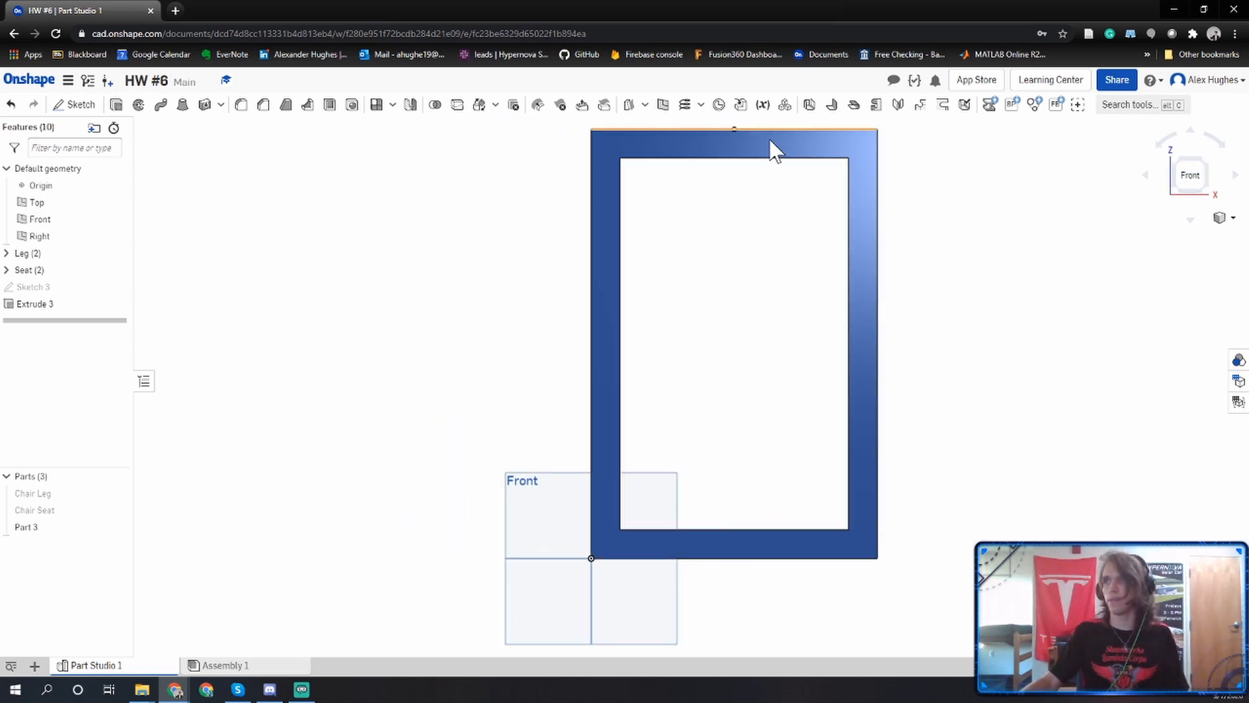
{"action": "double_click", "coordinate": [54, 288]}
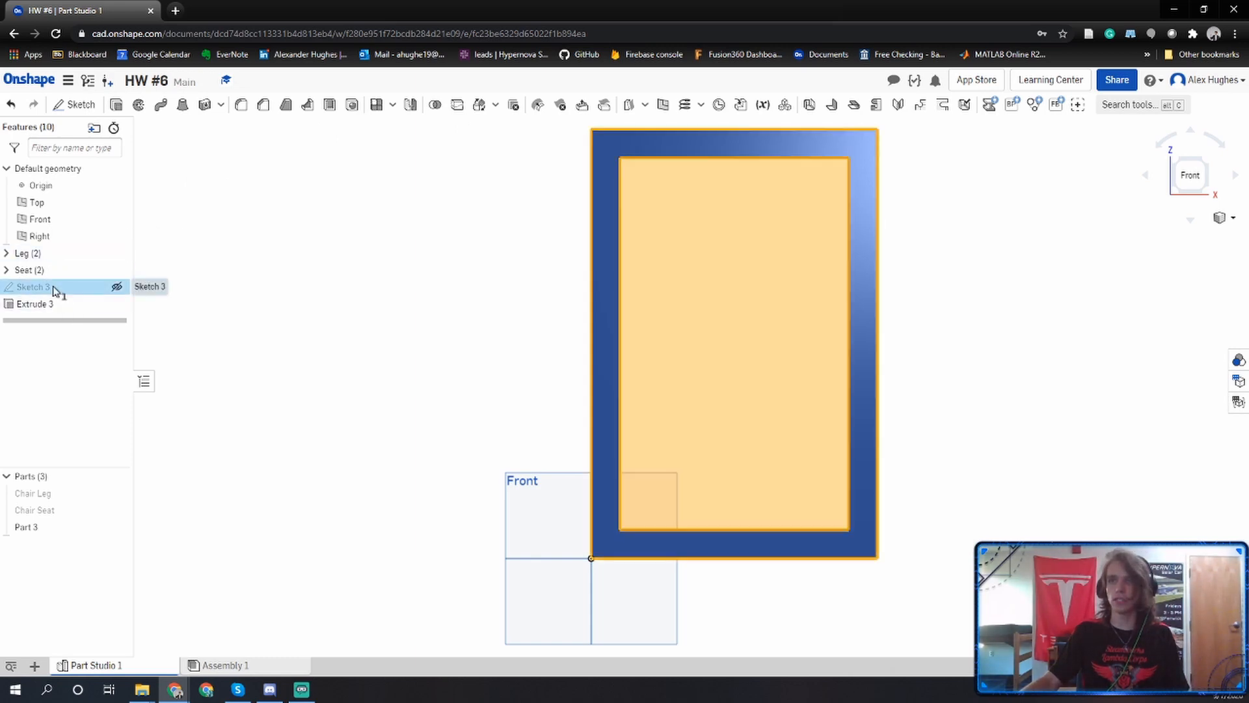
{"action": "middle_click_drag", "start_coordinate": [650, 337], "coordinate": [584, 376]}
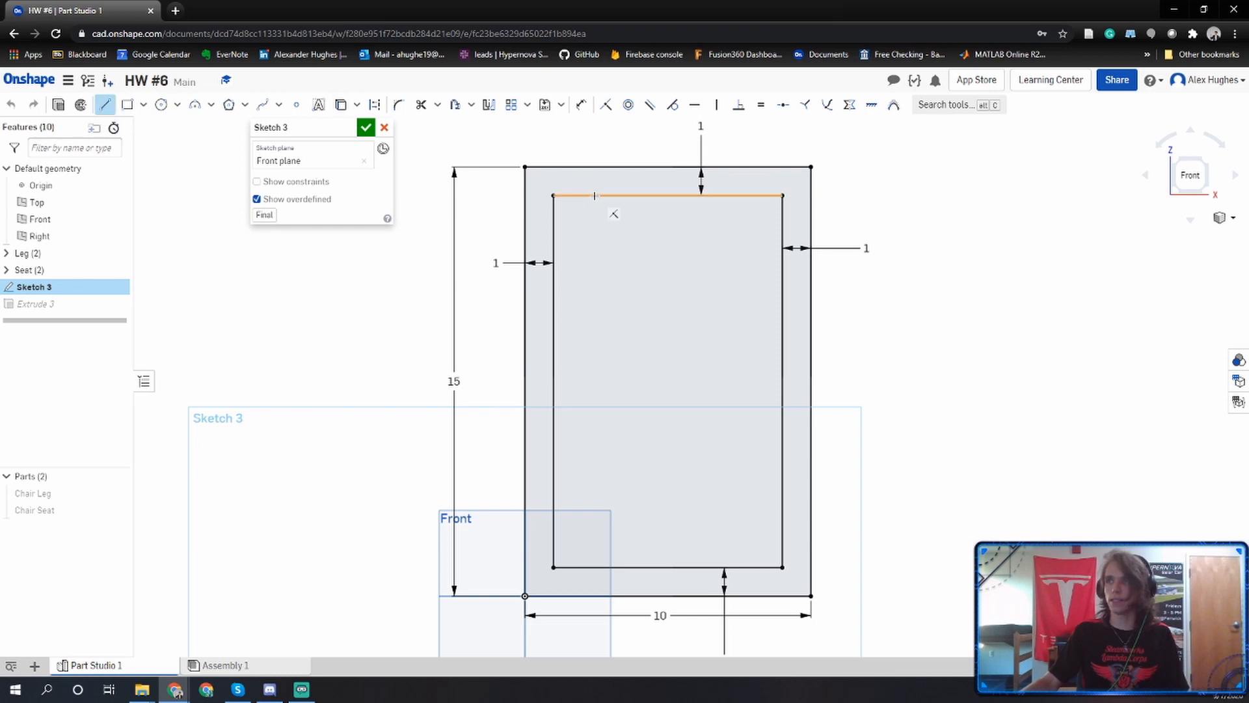
{"action": "left_click", "coordinate": [592, 196]}
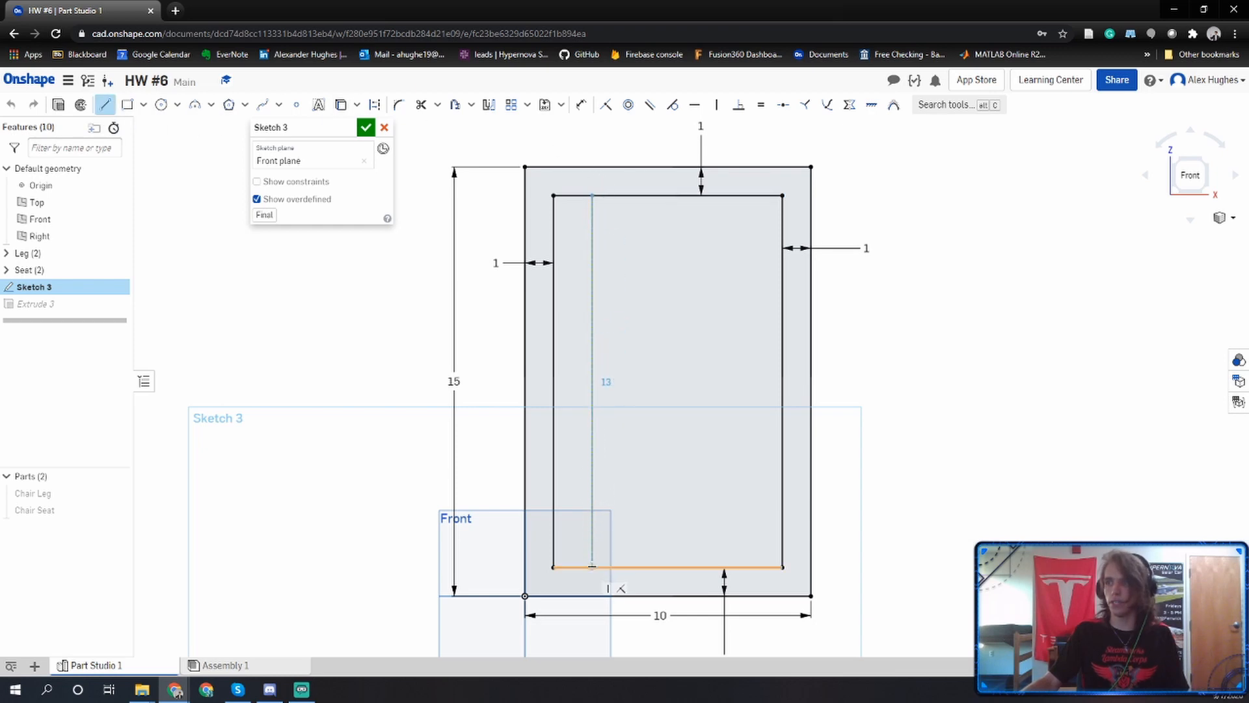
{"action": "left_click", "coordinate": [592, 567]}
{"action": "key", "text": "Escape"}
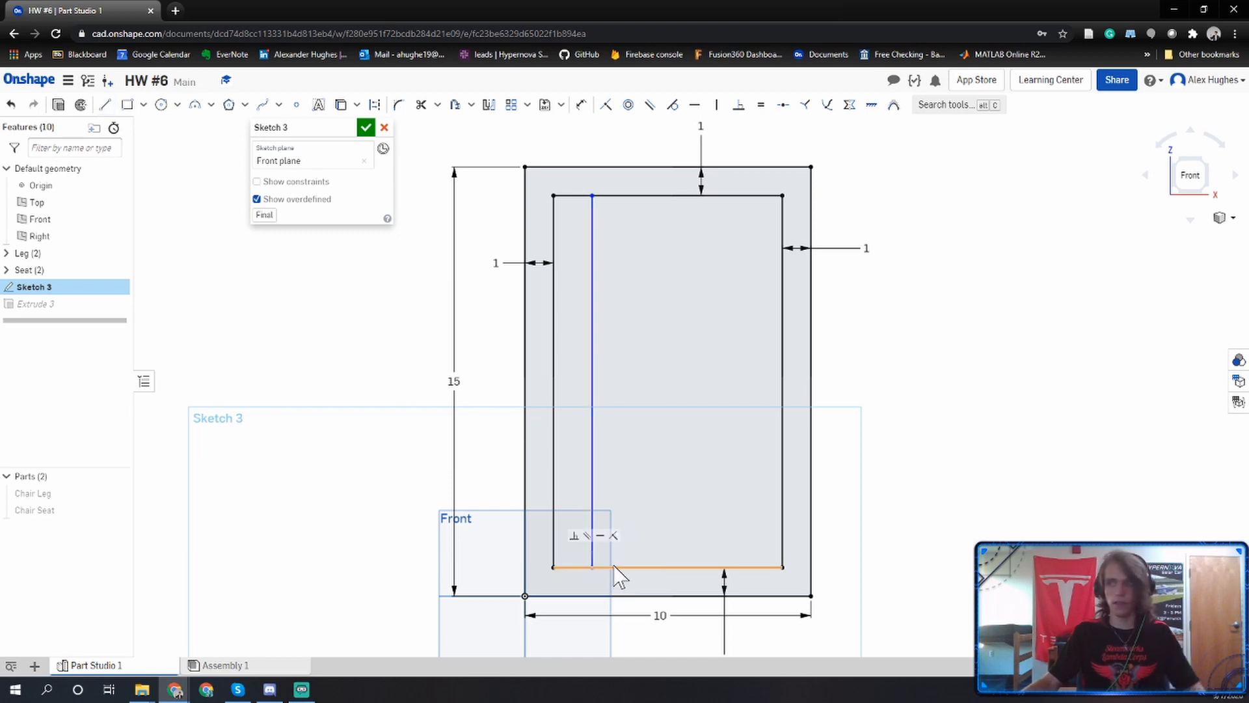
{"action": "key", "text": "l"}
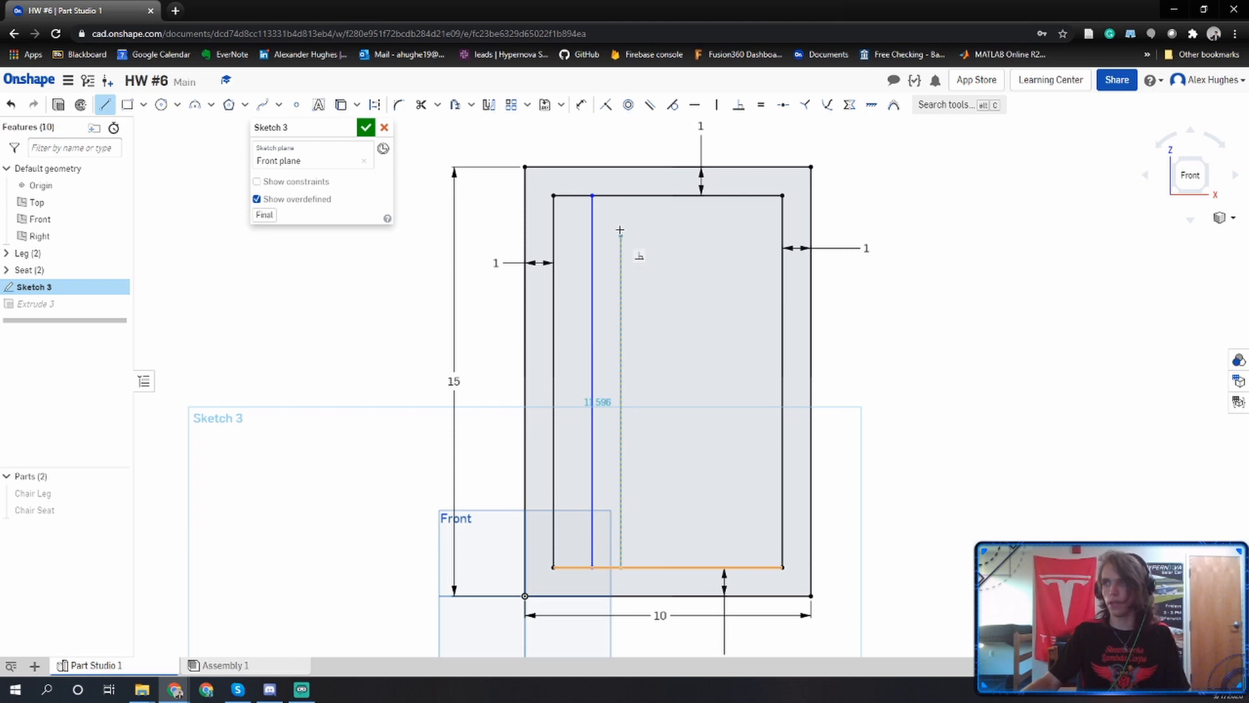
{"action": "left_click", "coordinate": [621, 195]}
{"action": "key", "text": "Escape"}
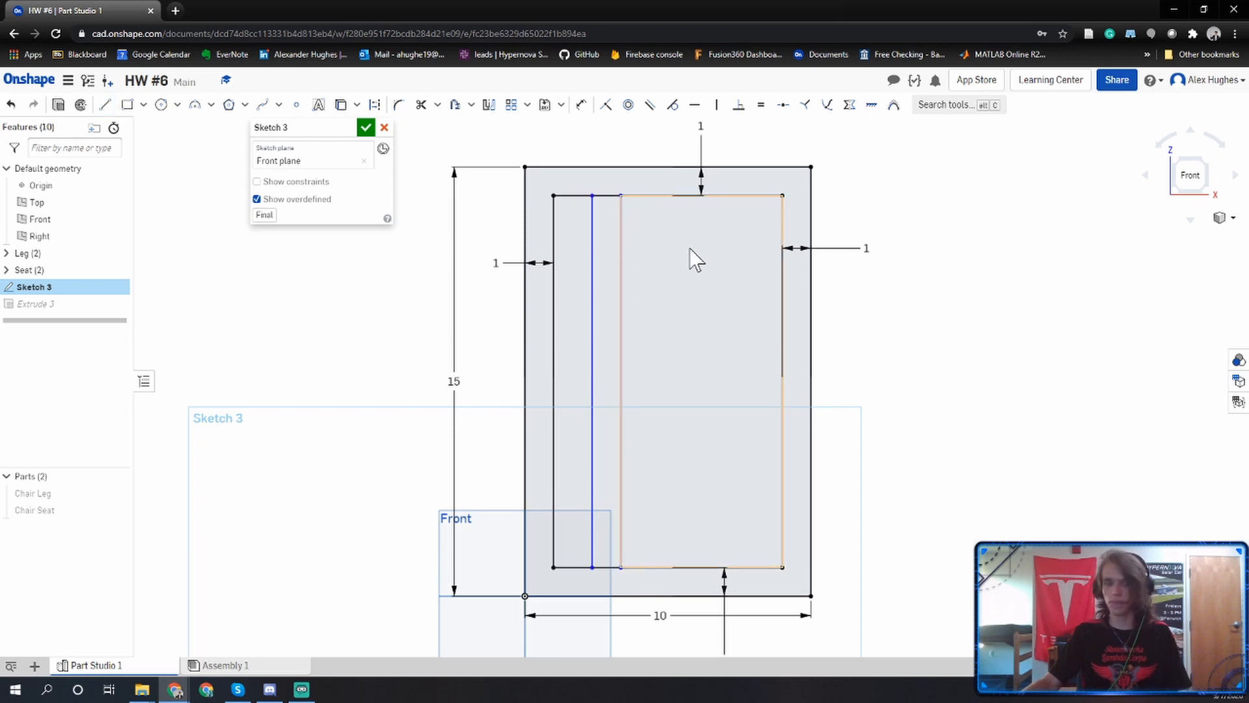
Draw a second pair of full-height vertical lines about 1 in apart in the right half of the inner rectangle.
{"action": "key", "text": "l"}
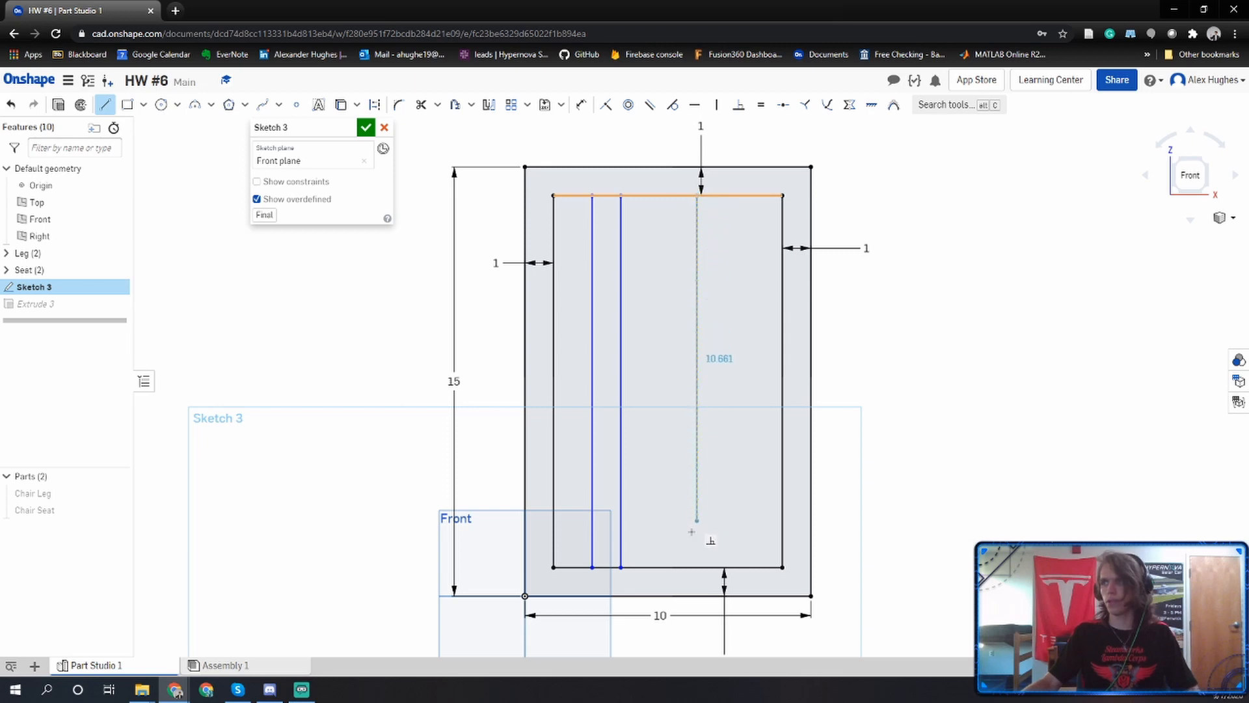
{"action": "left_click", "coordinate": [697, 567]}
{"action": "key", "text": "Escape"}
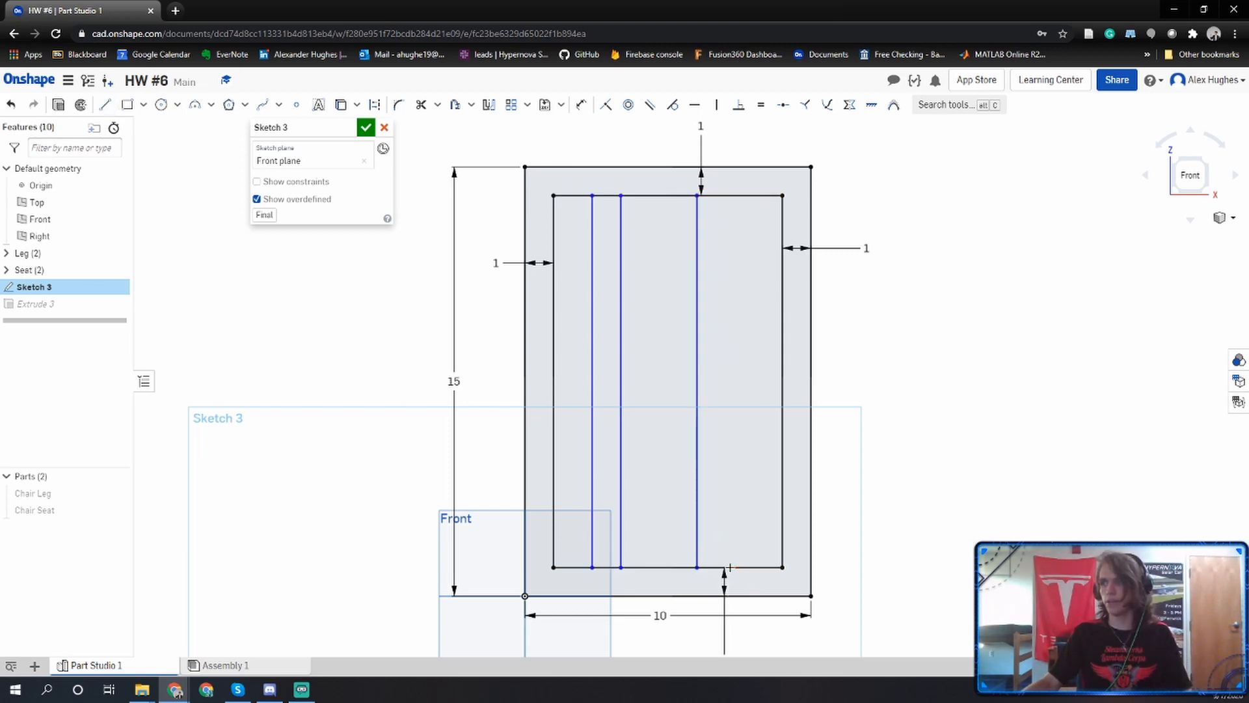
{"action": "key", "text": "l"}
{"action": "left_click", "coordinate": [725, 567]}
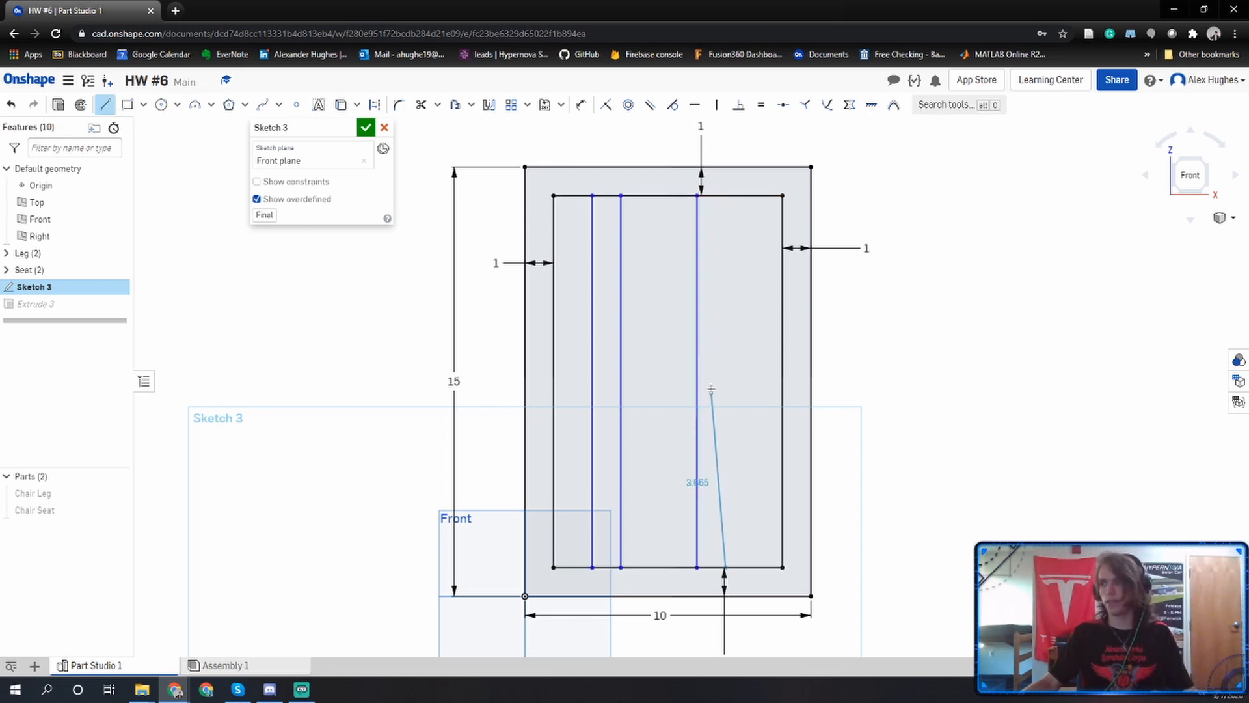
{"action": "left_click", "coordinate": [725, 196]}
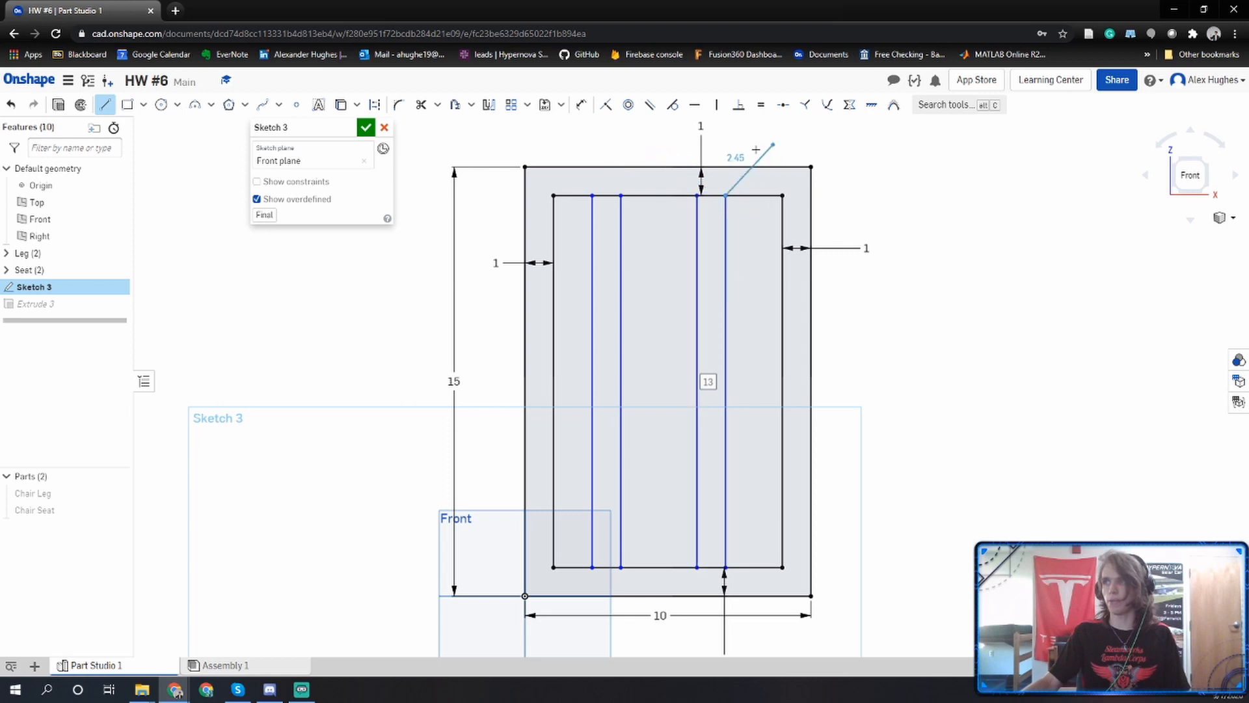
{"action": "key", "text": "Escape"}
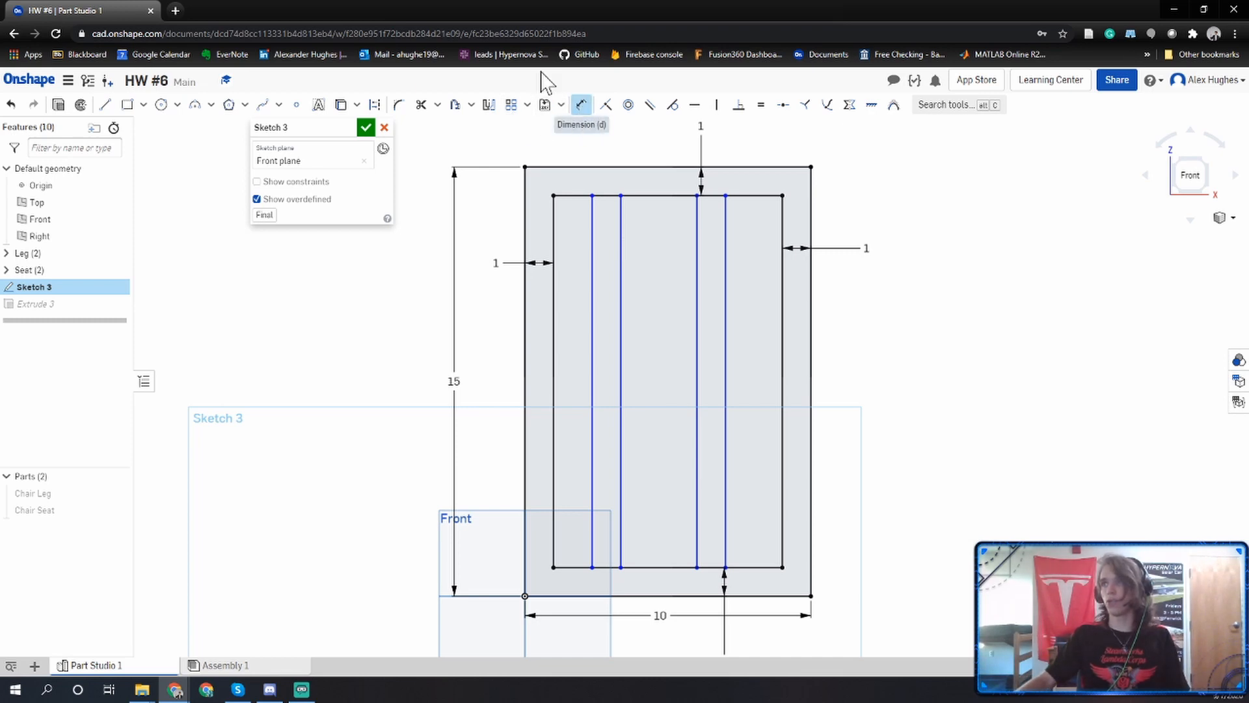
Dimension the spacing within the left line pair and within the right line pair to 1 in each.
{"action": "left_click", "coordinate": [581, 108]}
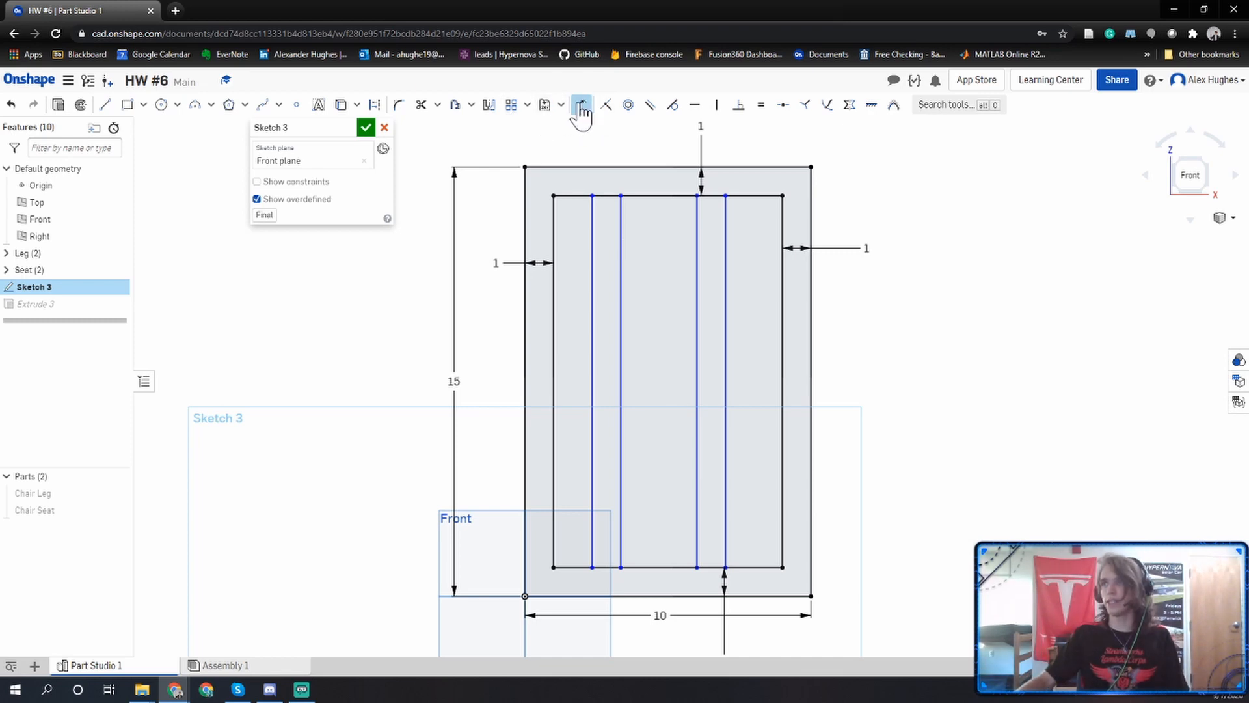
{"action": "left_click", "coordinate": [592, 265]}
{"action": "left_click", "coordinate": [622, 268]}
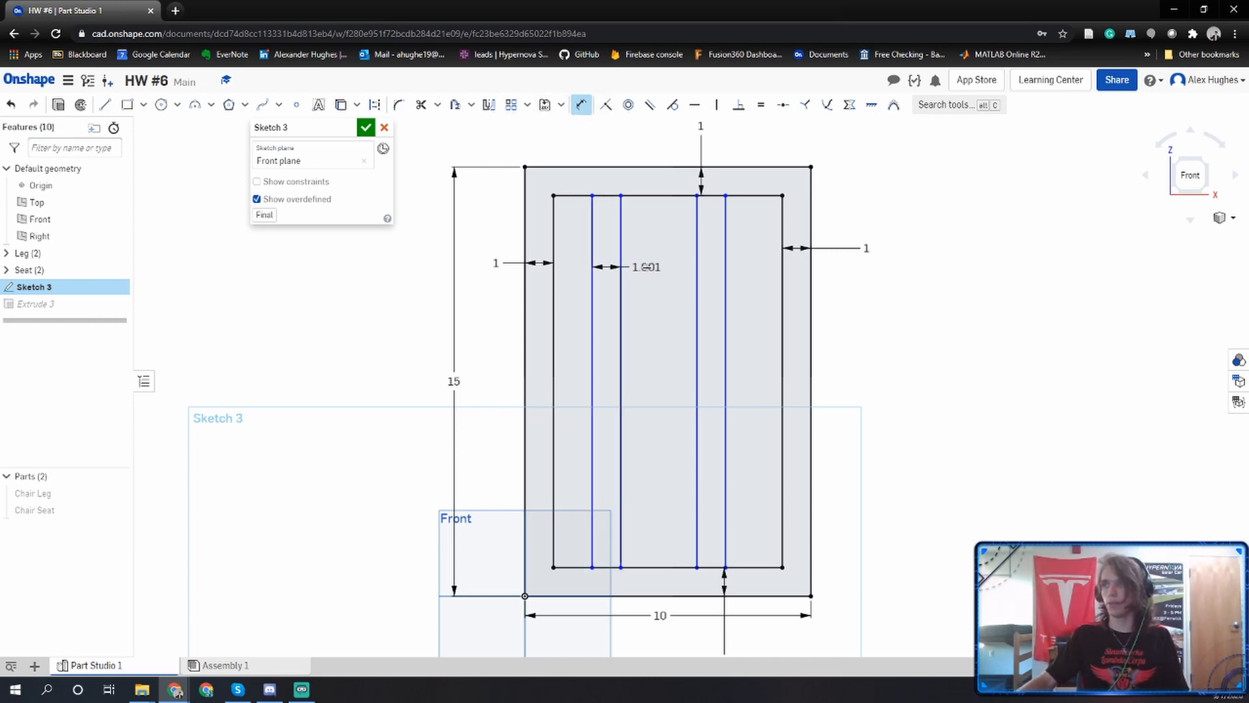
{"action": "left_click", "coordinate": [646, 266]}
{"action": "type", "text": "1.000722"}
{"action": "key", "text": "Return"}
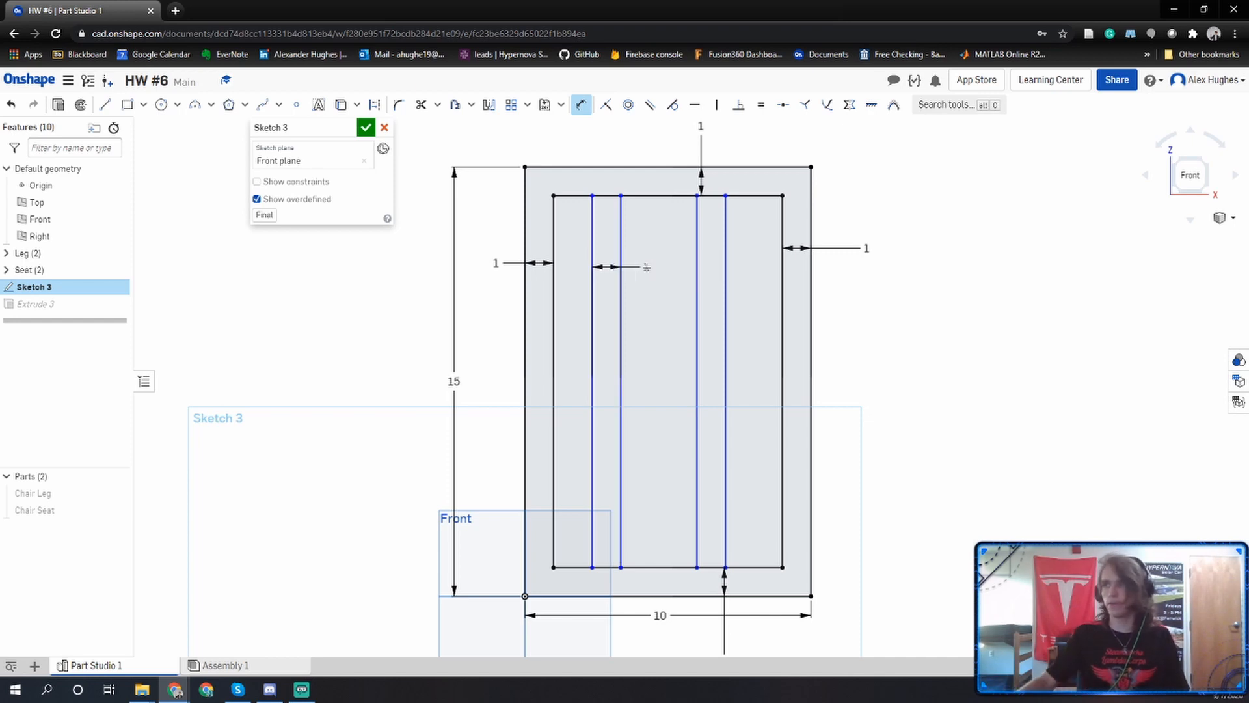
{"action": "left_click", "coordinate": [697, 267]}
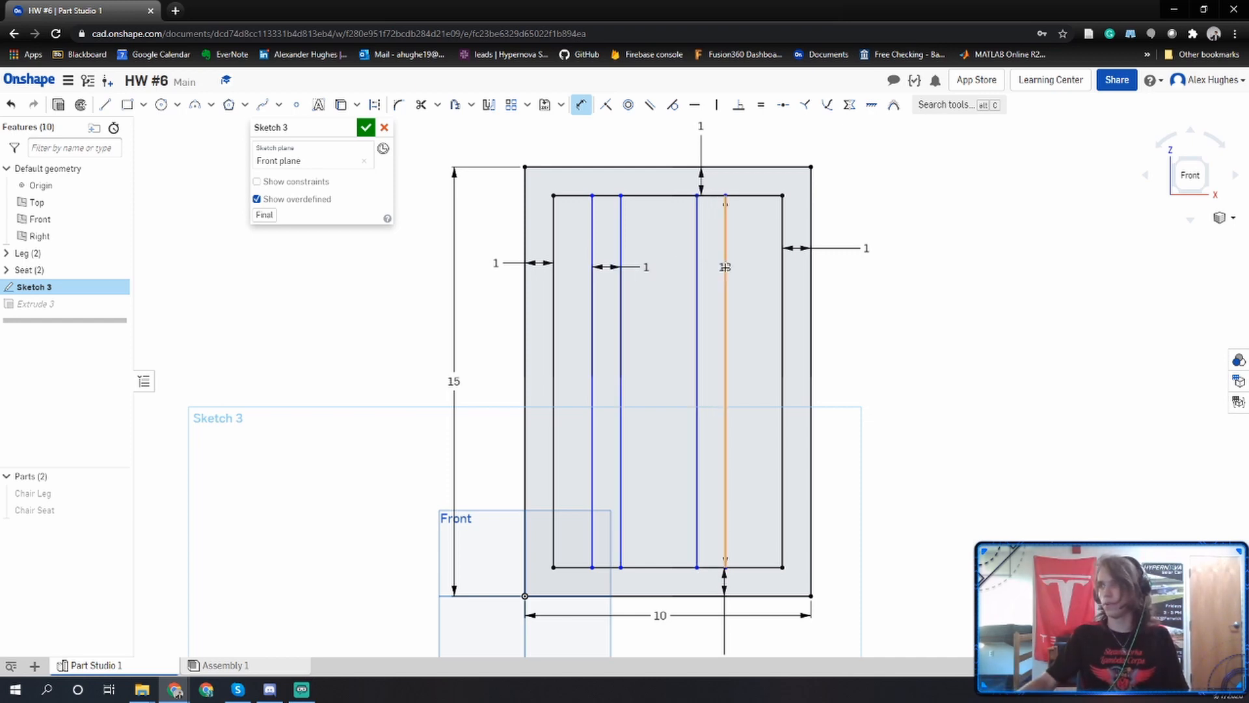
{"action": "left_click", "coordinate": [725, 267]}
{"action": "left_click", "coordinate": [757, 267]}
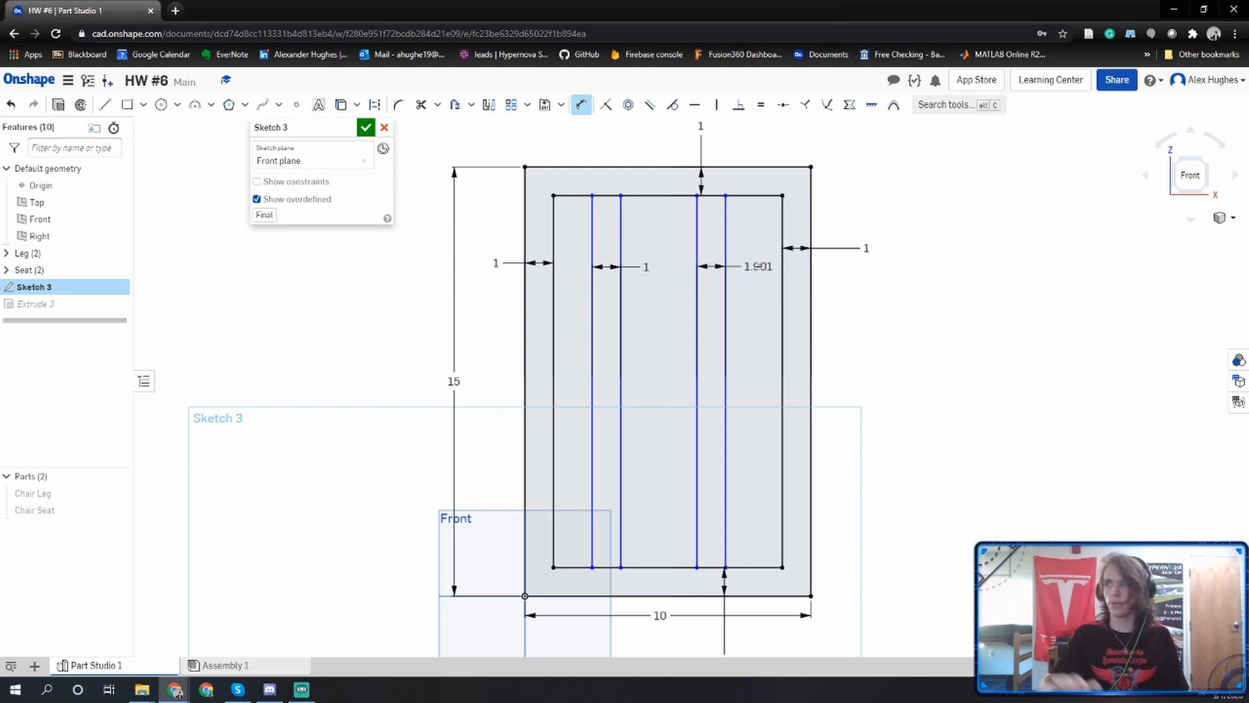
Dimension the gaps from the inner rectangle's left and right edges to the nearest vertical lines to 1 in each.
{"action": "left_click", "coordinate": [592, 238]}
{"action": "left_click", "coordinate": [553, 232]}
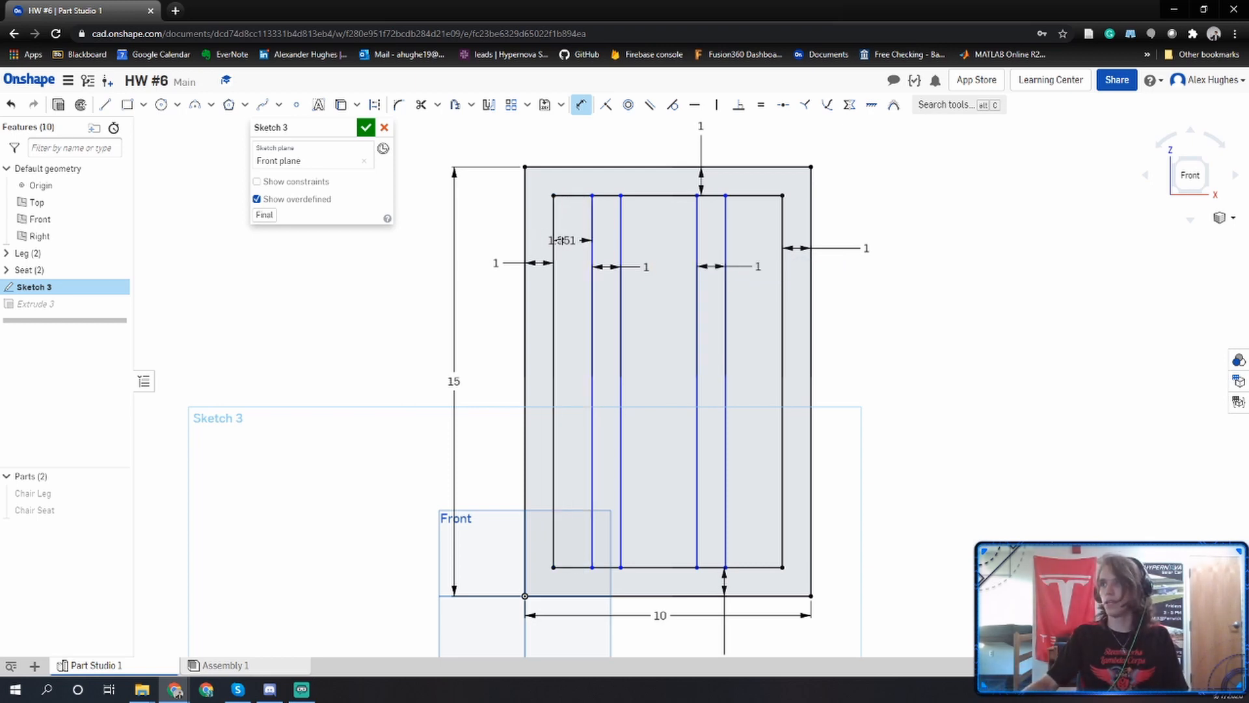
{"action": "left_click", "coordinate": [570, 240]}
{"action": "type", "text": "1"}
{"action": "key", "text": "Return"}
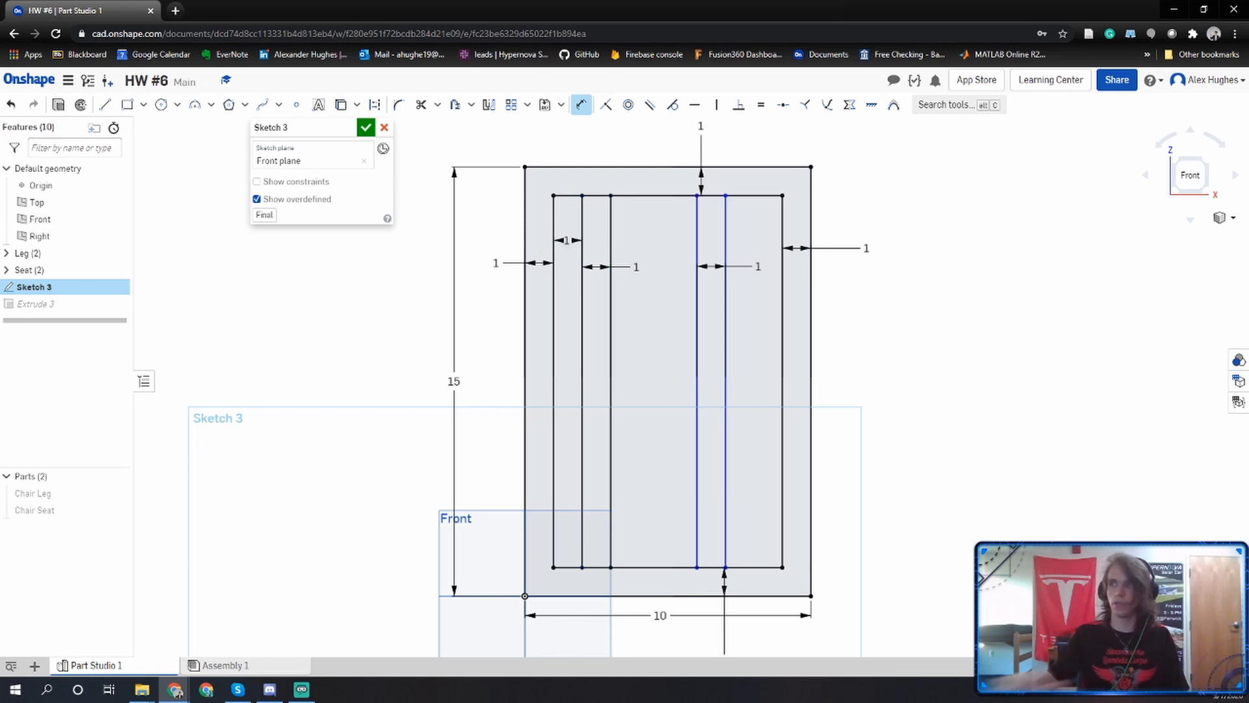
{"action": "left_click", "coordinate": [726, 257]}
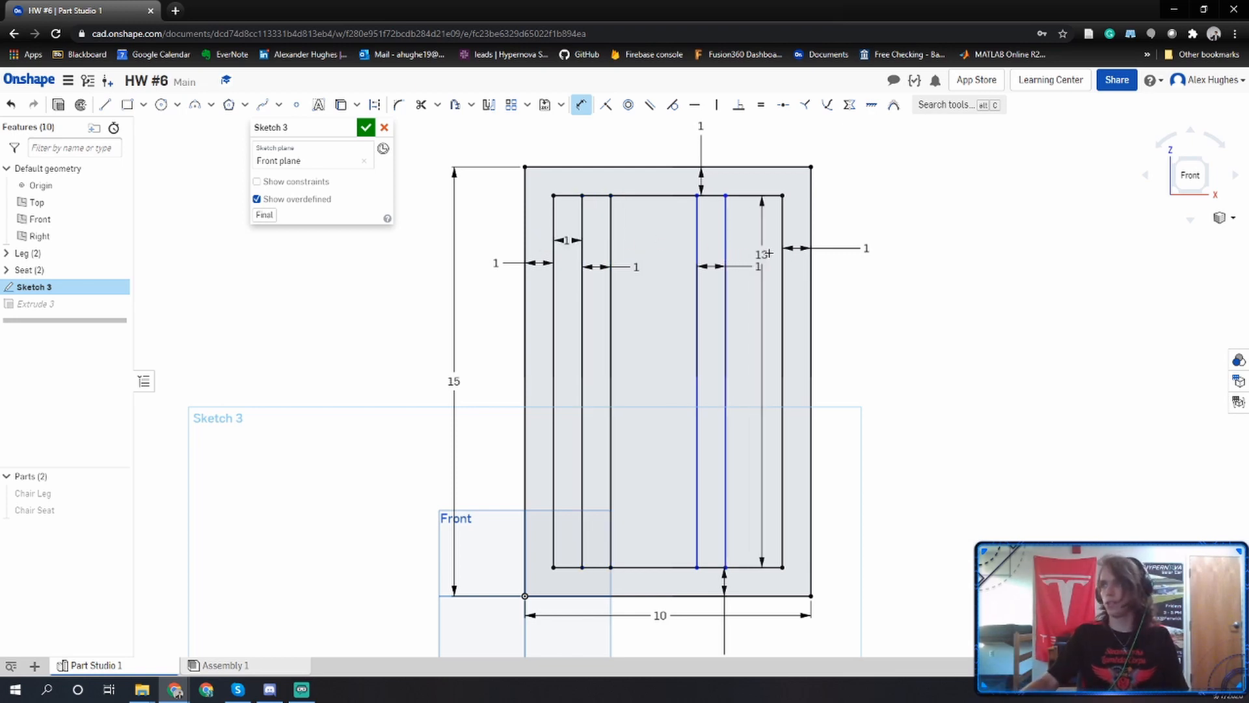
{"action": "left_click", "coordinate": [782, 254]}
{"action": "left_click", "coordinate": [758, 250]}
{"action": "type", "text": "1"}
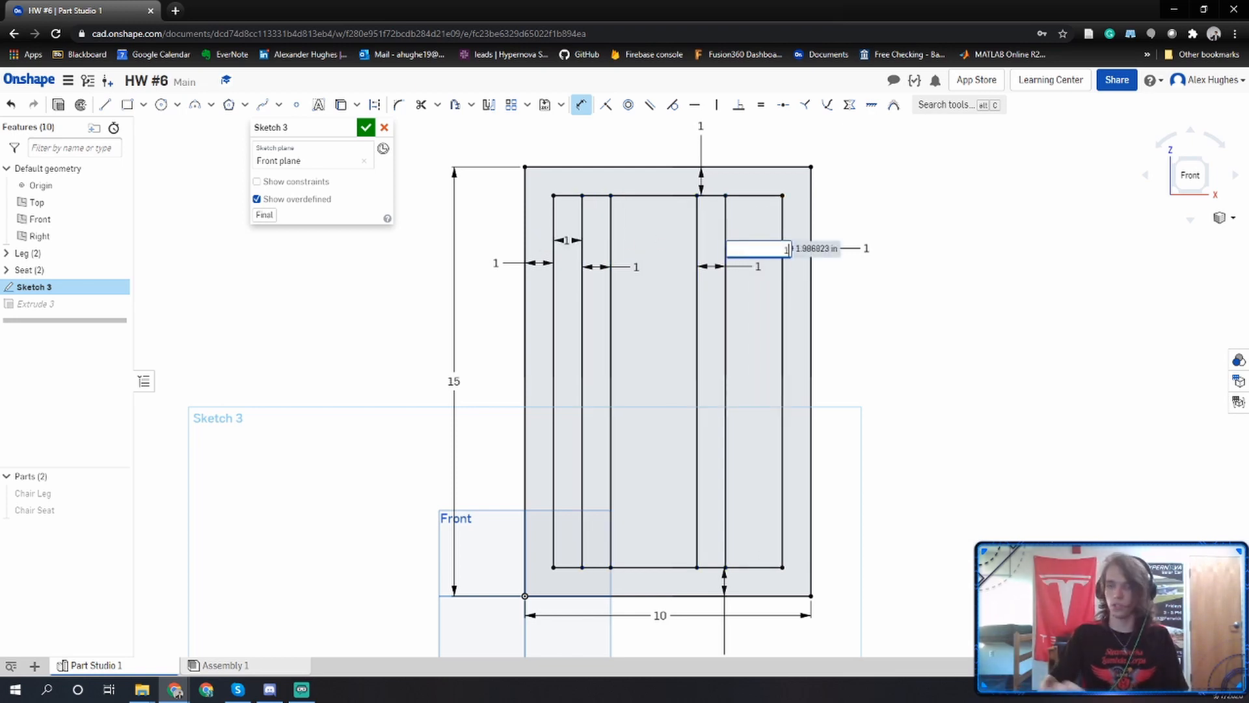
{"action": "key", "text": "Return"}
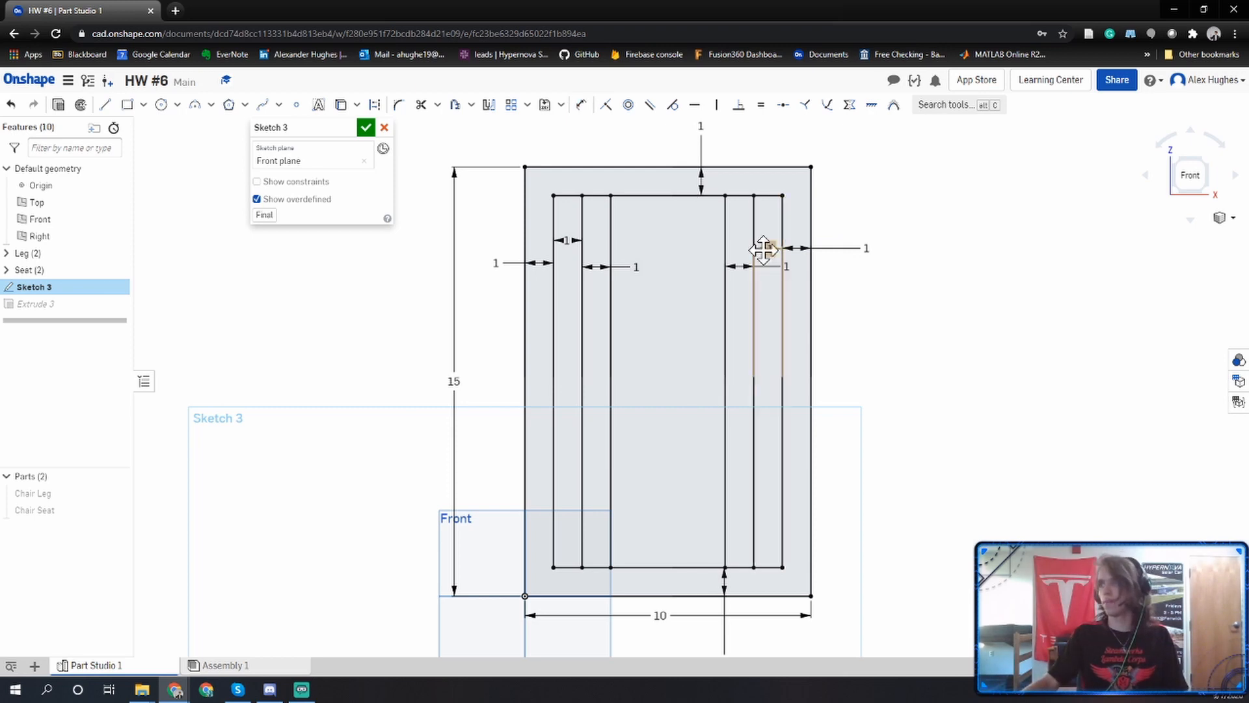
Change both gaps between the inner rectangle's sides and the nearest vertical lines to 2 in, and finish the sketch.
{"action": "double_click", "coordinate": [764, 248]}
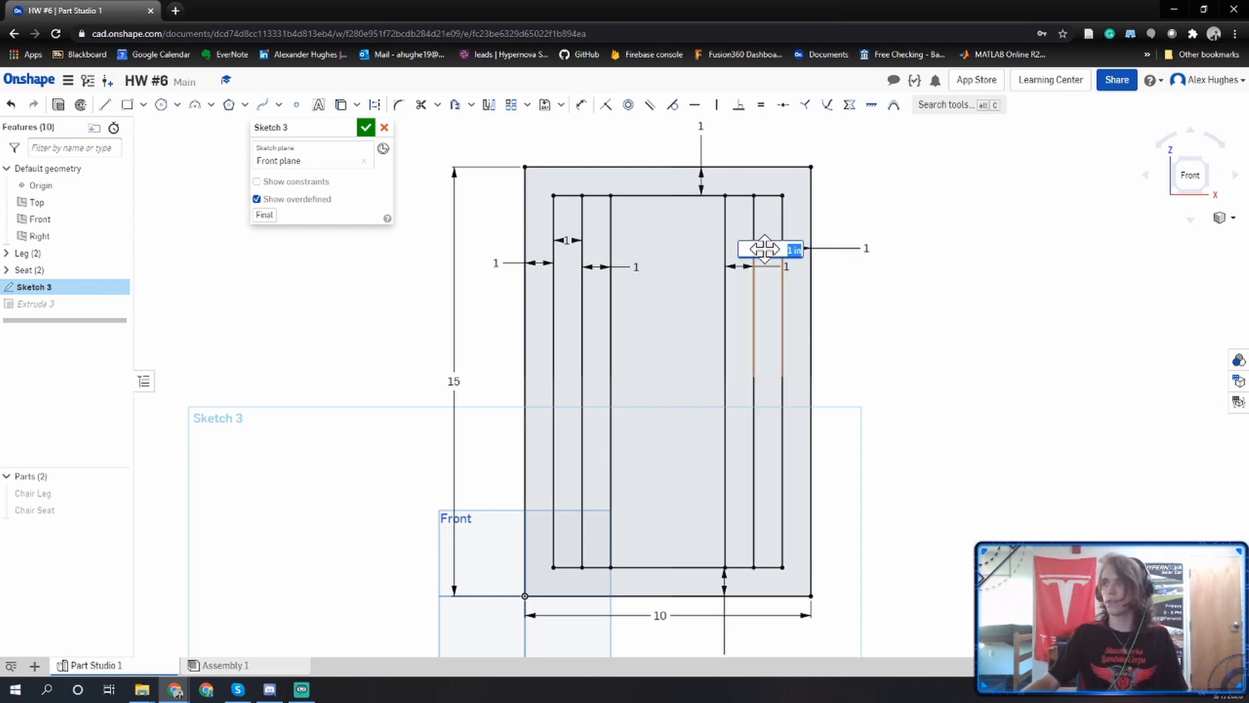
{"action": "type", "text": "2"}
{"action": "key", "text": "Return"}
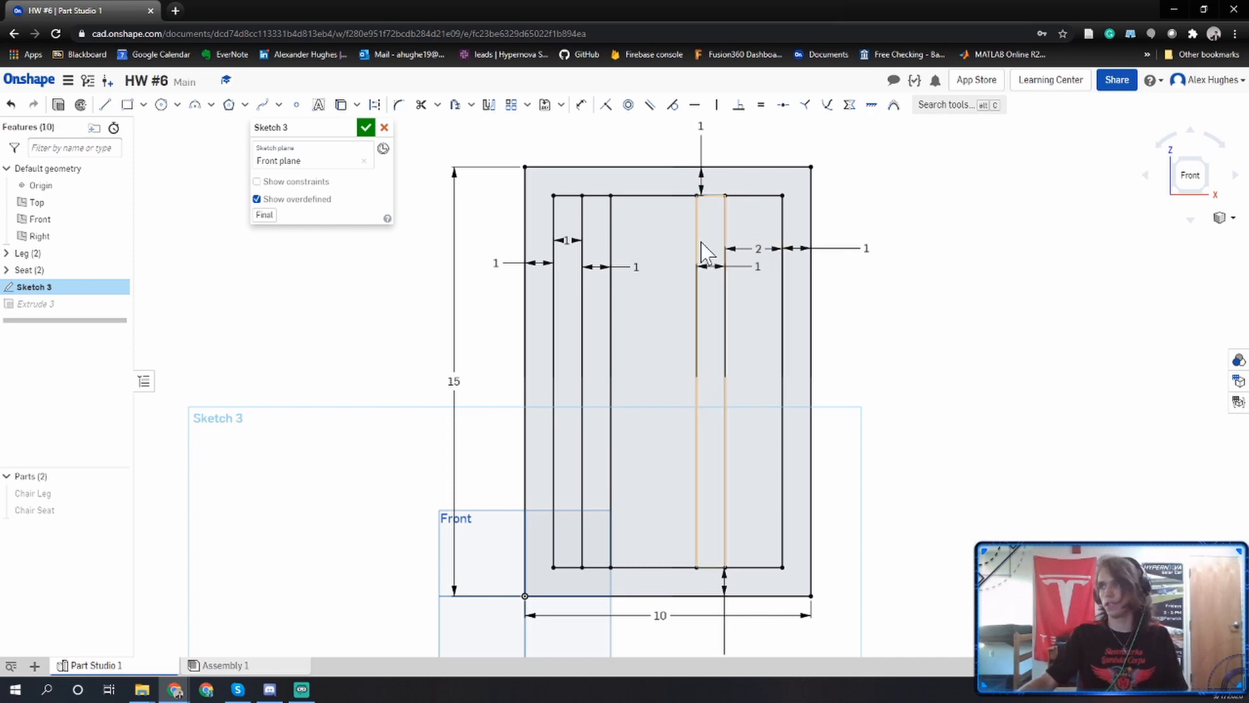
{"action": "double_click", "coordinate": [566, 240]}
{"action": "type", "text": "2"}
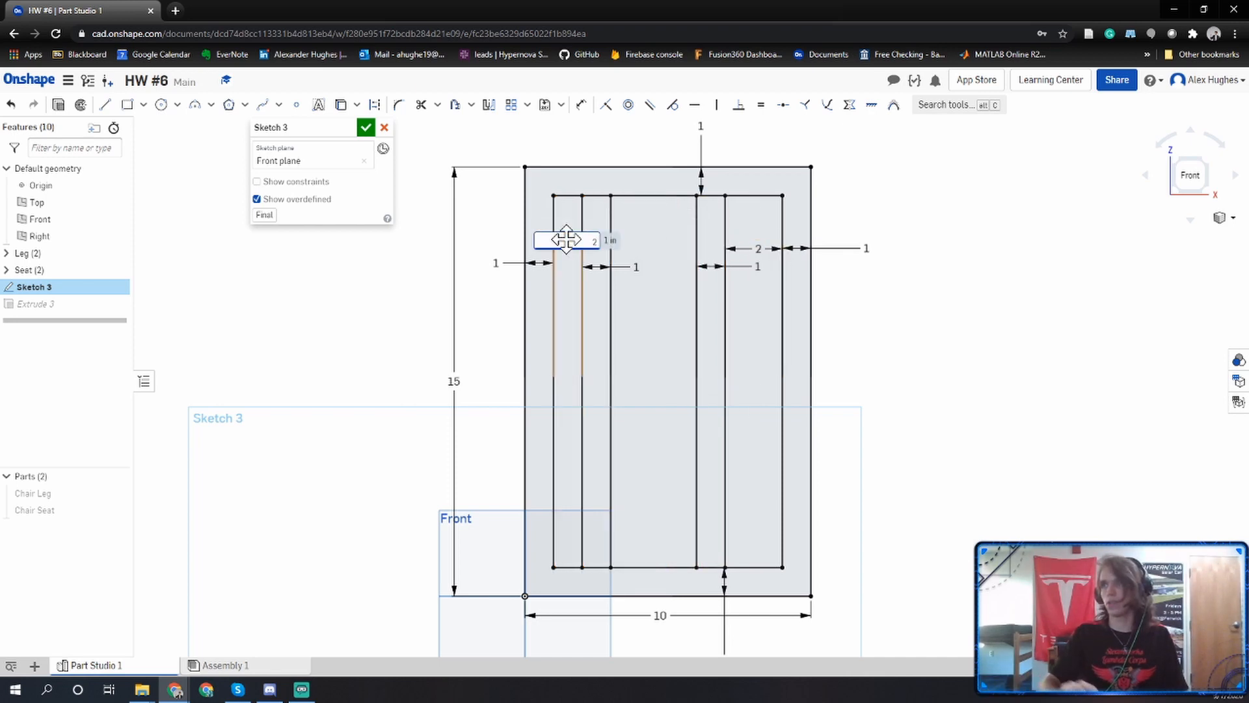
{"action": "key", "text": "Return"}
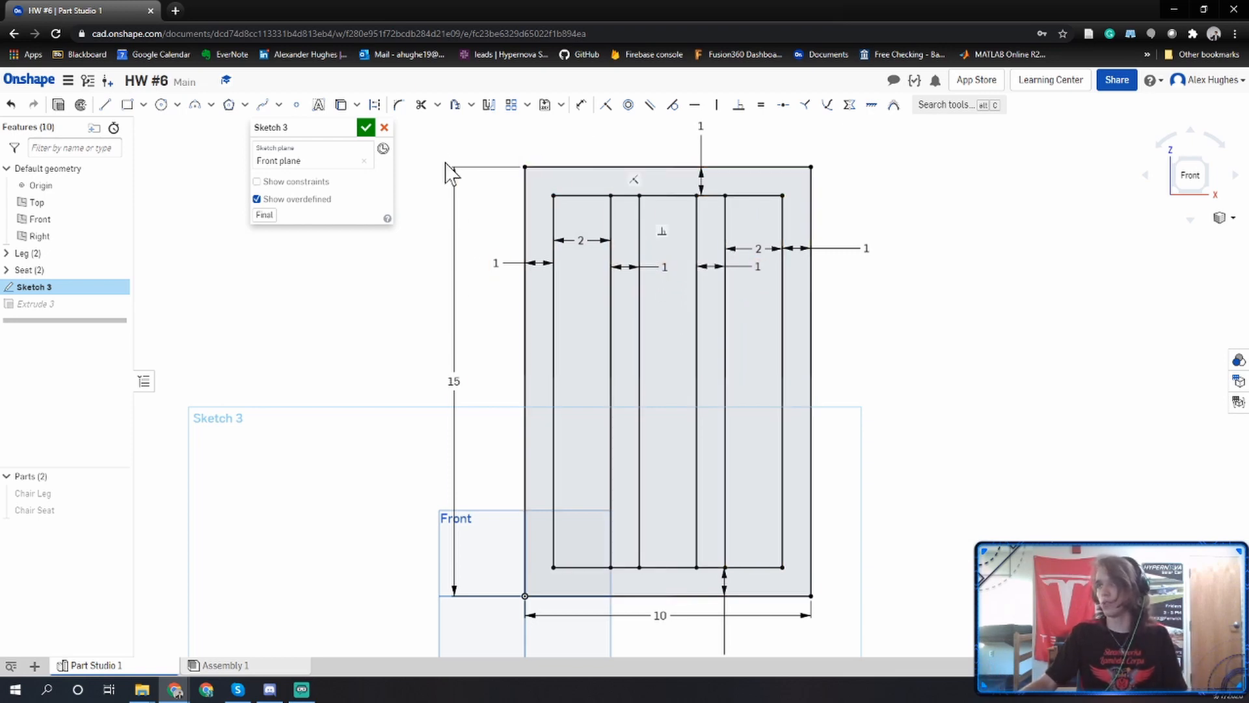
{"action": "left_click", "coordinate": [366, 128]}
Edit Extrude 3 to include the two 1 in wide vertical slat regions inside the frame.
{"action": "right_click_drag", "start_coordinate": [429, 246], "coordinate": [410, 248]}
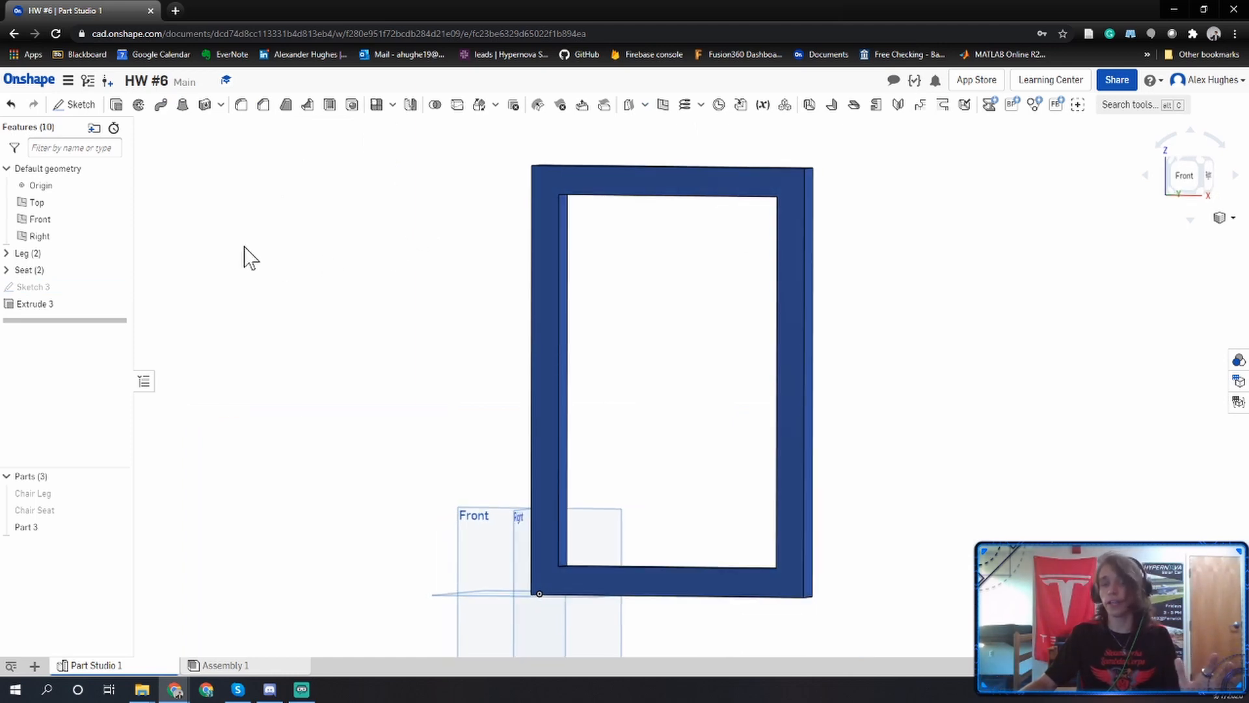
{"action": "double_click", "coordinate": [39, 304]}
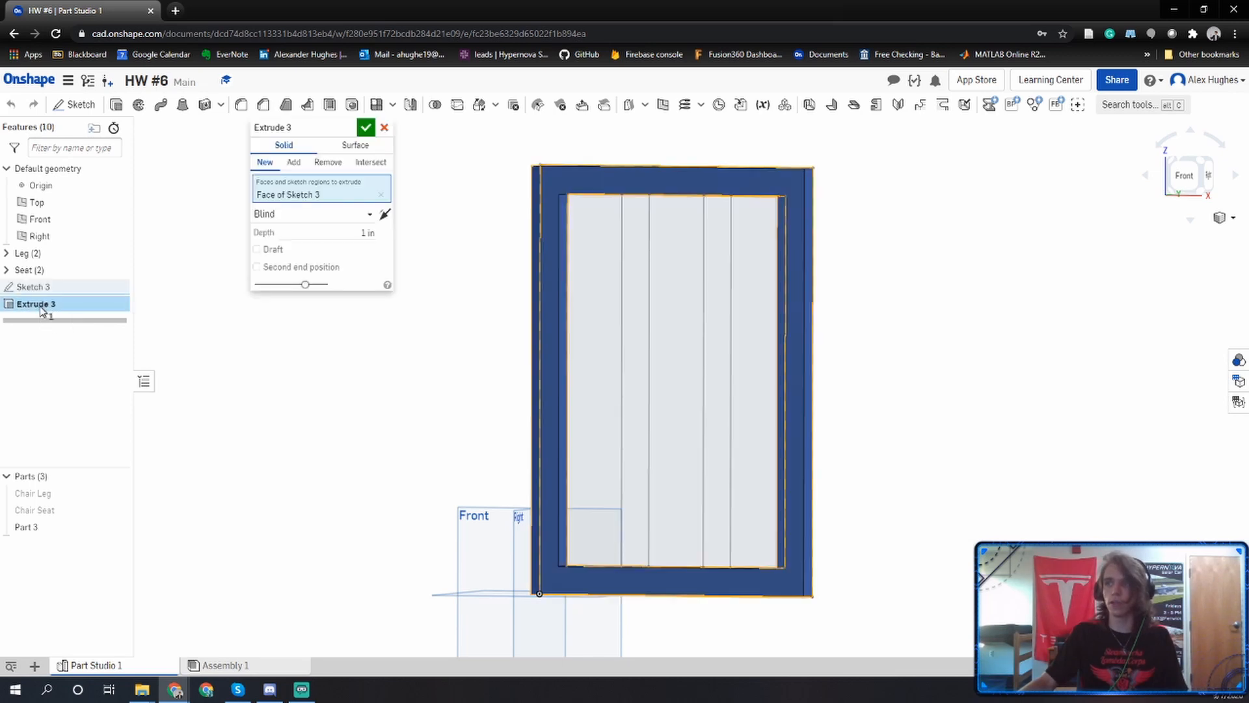
{"action": "left_click", "coordinate": [640, 311]}
{"action": "left_click", "coordinate": [713, 295]}
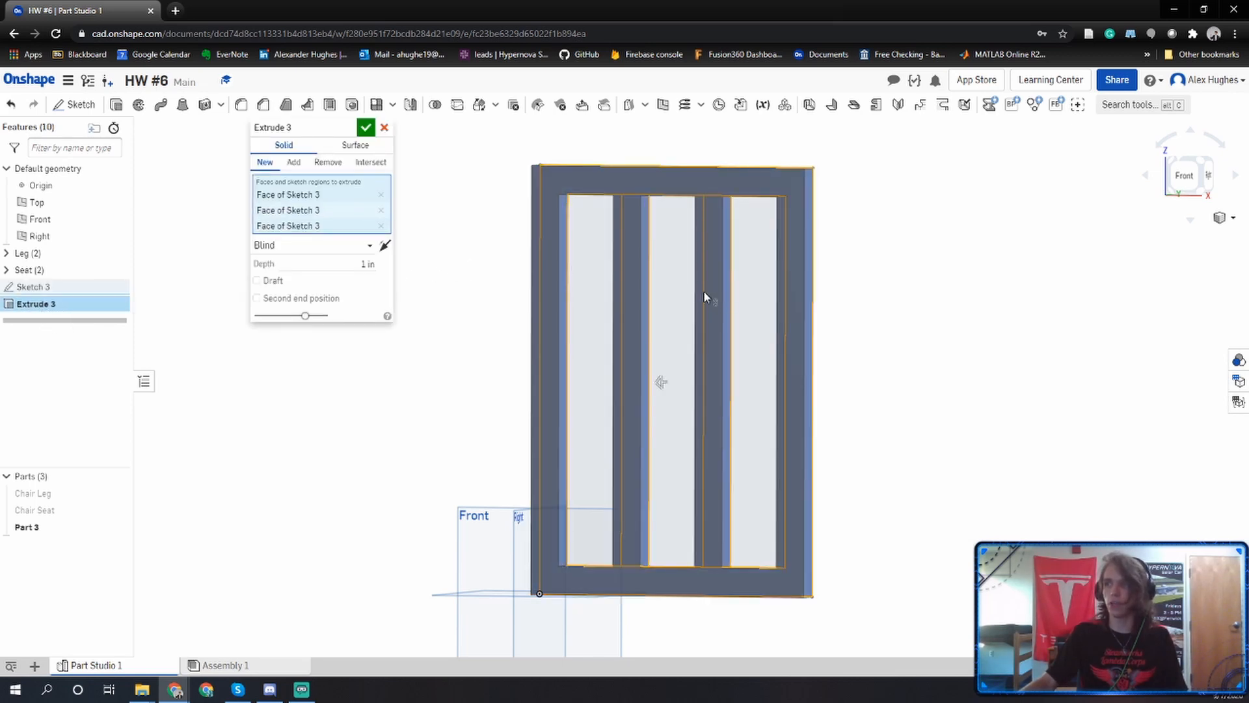
{"action": "left_click", "coordinate": [365, 128]}
{"action": "mouse_move", "coordinate": [564, 357]}
{"action": "right_mouse_down"}
{"action": "mouse_move", "coordinate": [538, 364]}
{"action": "mouse_move", "coordinate": [533, 337]}
{"action": "mouse_move", "coordinate": [554, 330]}
{"action": "right_mouse_up"}
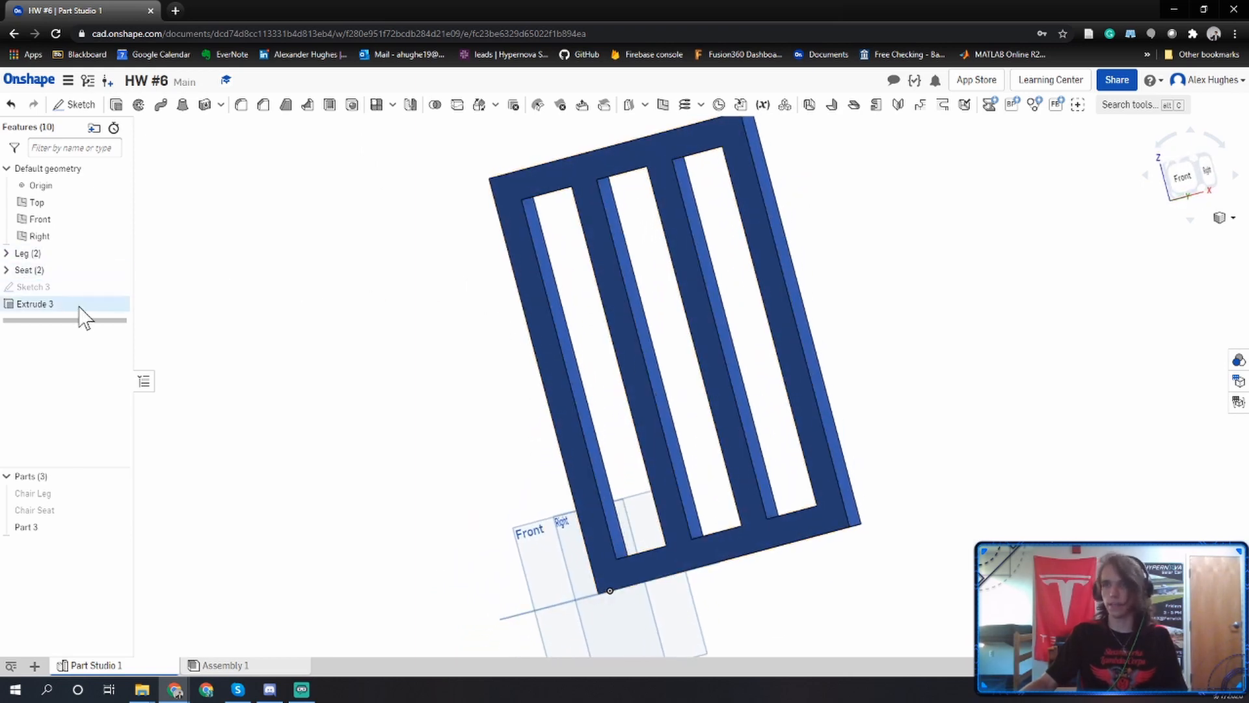
Rename Part 3 as Chair Backing.
{"action": "right_click", "coordinate": [65, 527]}
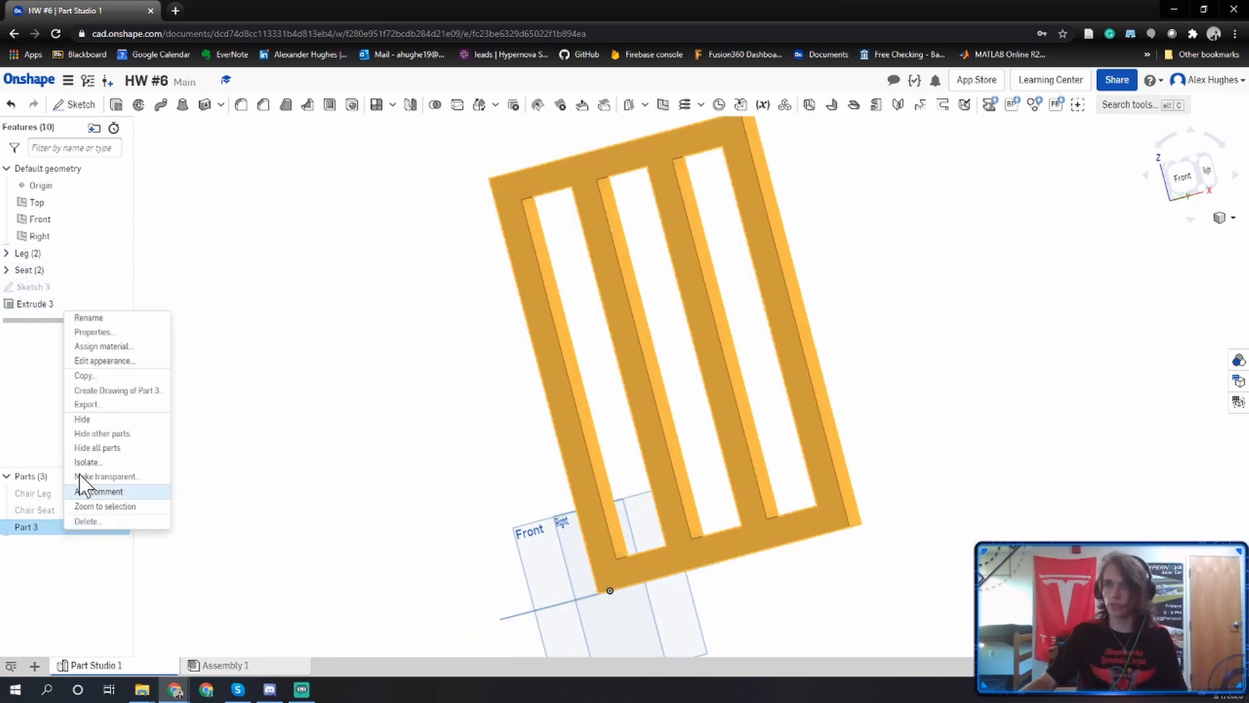
{"action": "left_click", "coordinate": [109, 320]}
{"action": "type", "text": "Chas"}
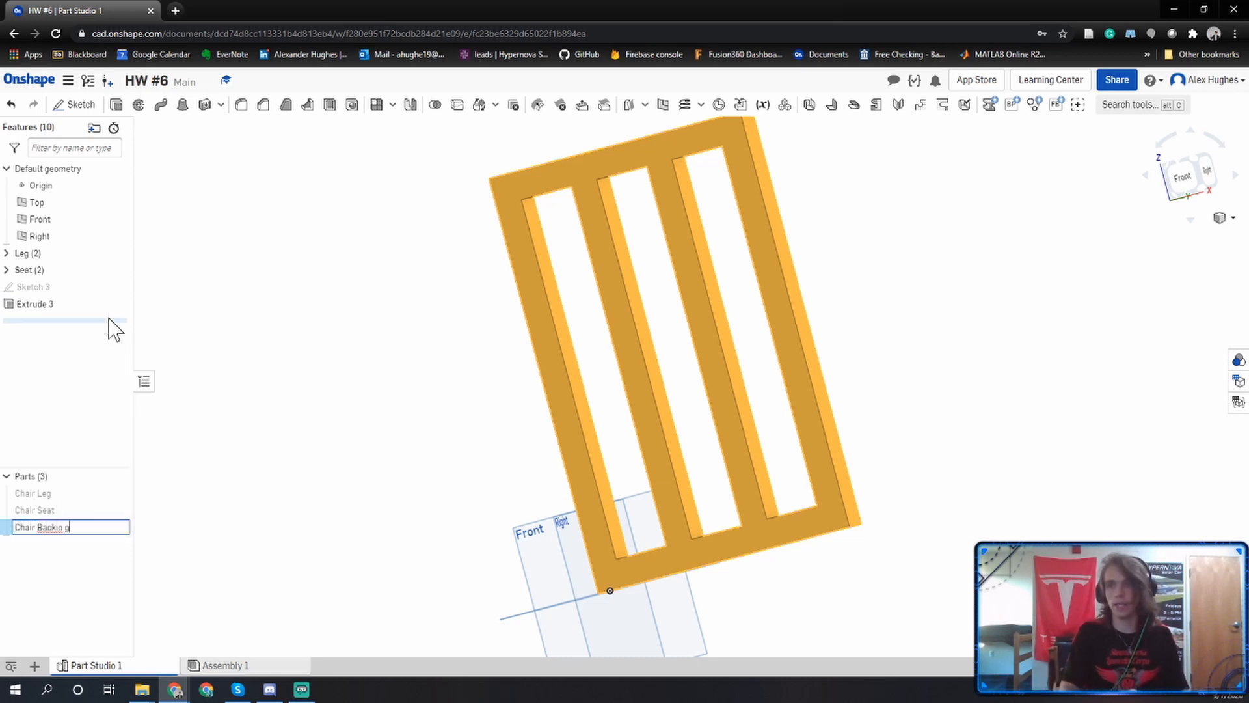
{"action": "type", "text": "r Backing"}
{"action": "key", "text": "Return"}
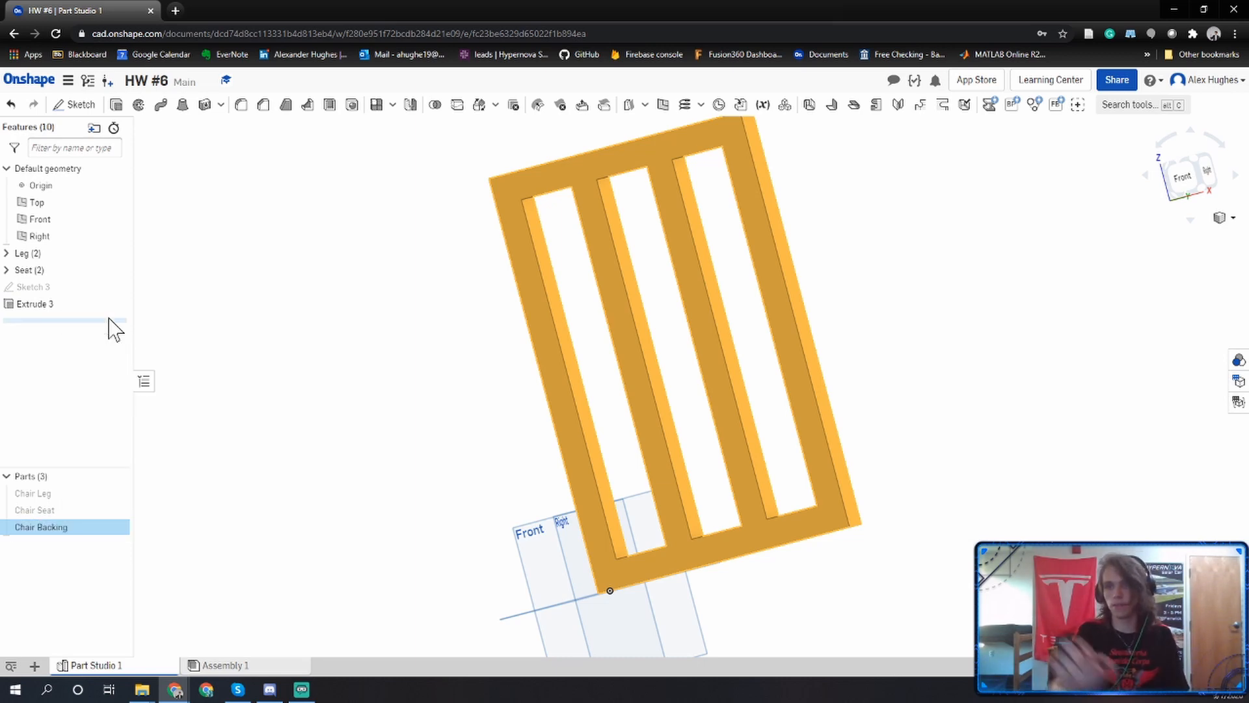
Group Sketch 3 and Extrude 3 into a feature folder named Backing.
{"action": "left_click", "coordinate": [334, 368]}
{"action": "left_click", "coordinate": [36, 287]}
{"action": "left_click", "coordinate": [50, 304], "text": "shift"}
{"action": "right_click", "coordinate": [51, 306]}
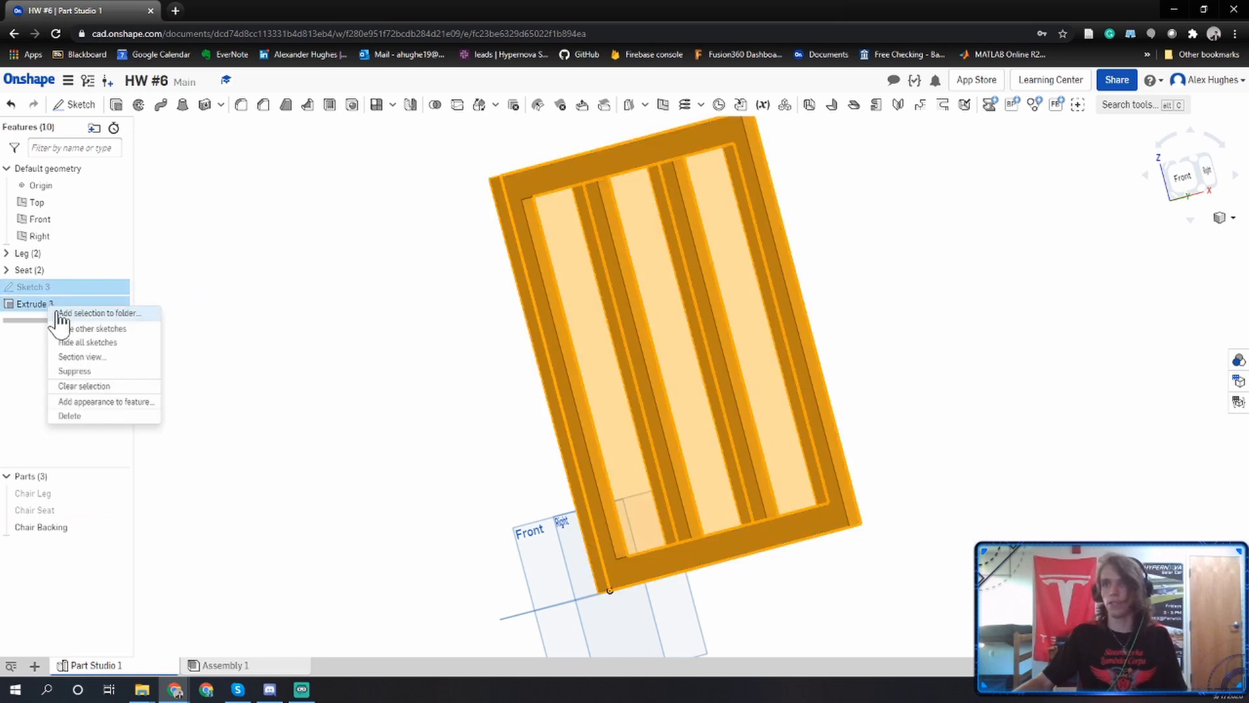
{"action": "left_click", "coordinate": [61, 313]}
{"action": "type", "text": "Ch"}
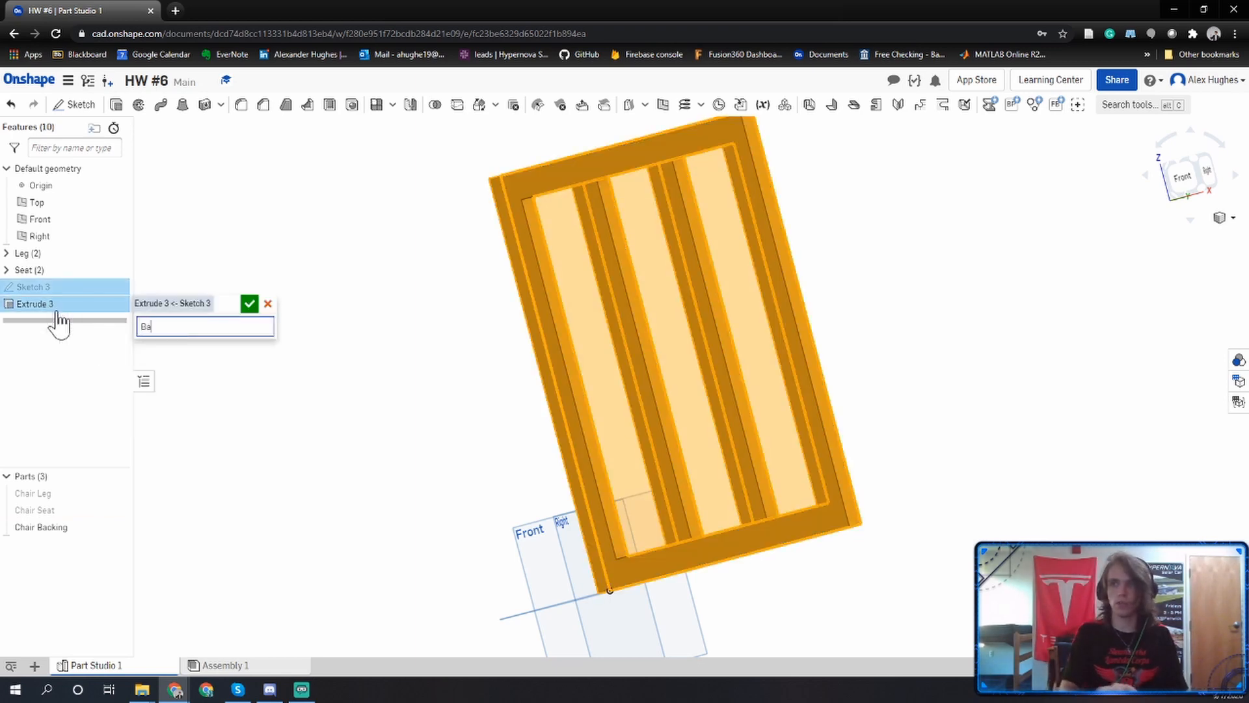
{"action": "type", "text": "air Backing"}
{"action": "key", "text": "Return"}
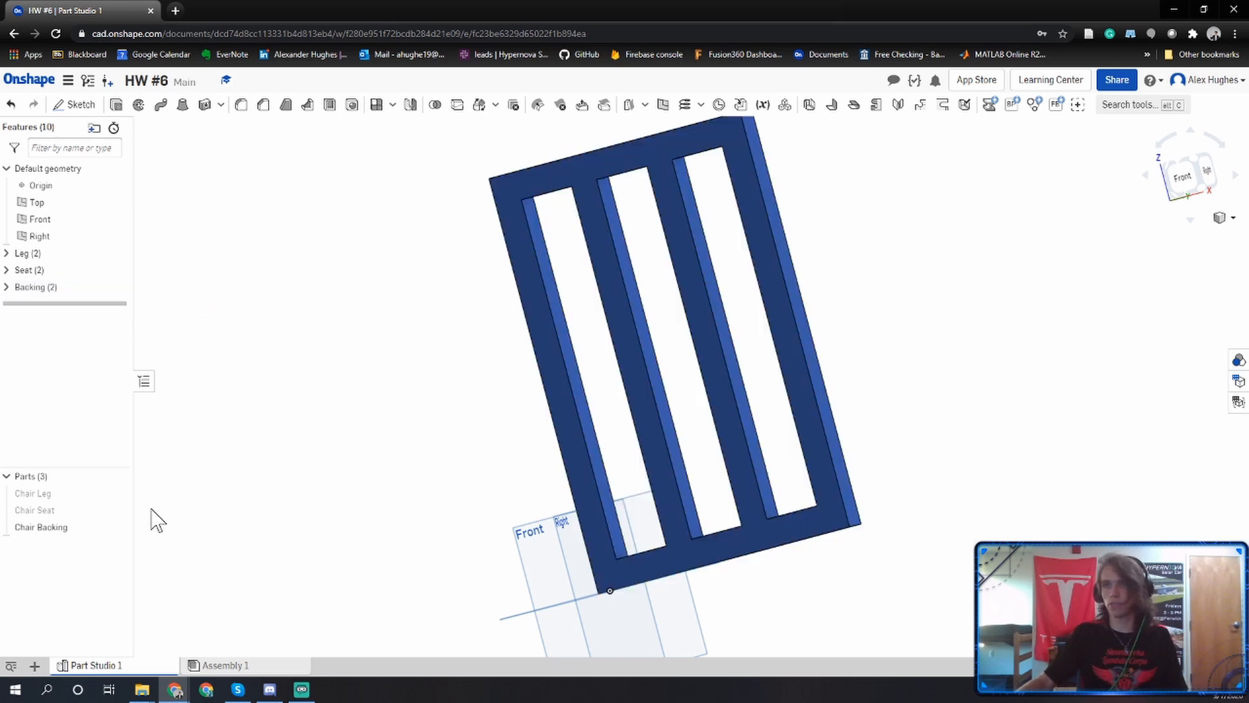
Change the Chair Backing part's appearance to brown, hex 995A0E.
{"action": "right_click", "coordinate": [63, 528]}
{"action": "left_click", "coordinate": [94, 363]}
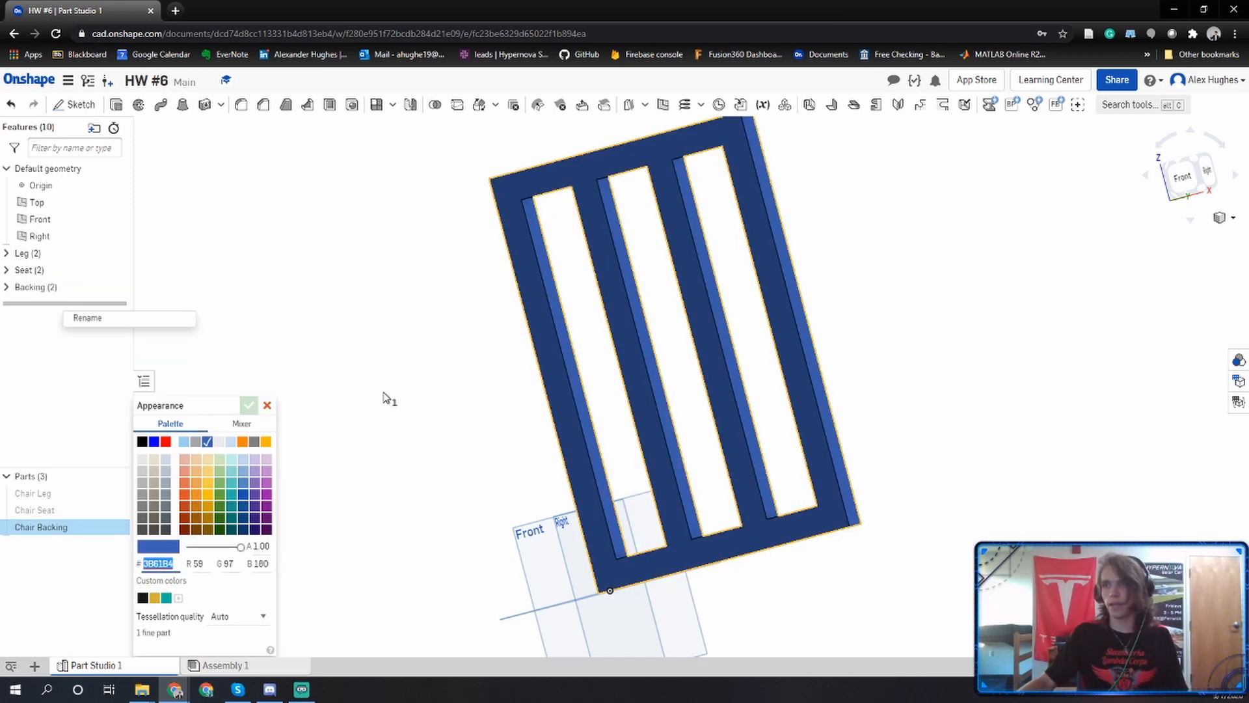
{"action": "left_click", "coordinate": [196, 518]}
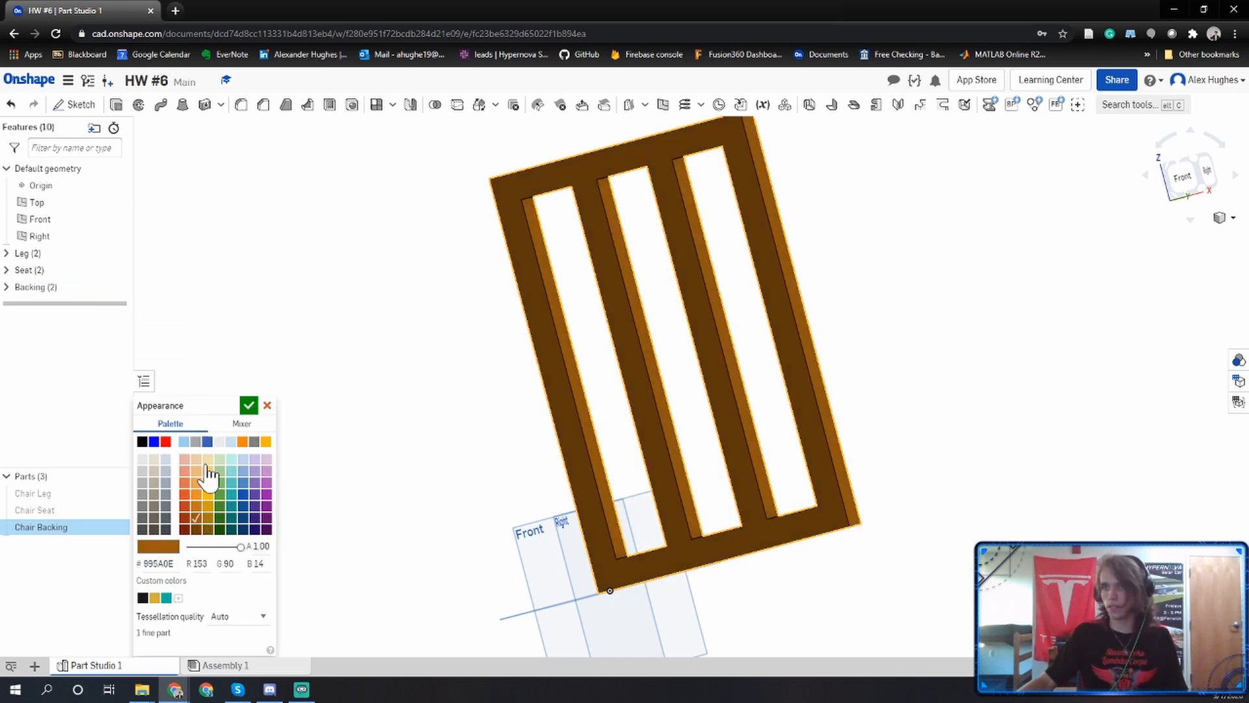
{"action": "left_click", "coordinate": [246, 406]}
Show the chair seat and chair leg together with the backing, and hide both again.
{"action": "right_click_drag", "start_coordinate": [463, 320], "coordinate": [418, 281]}
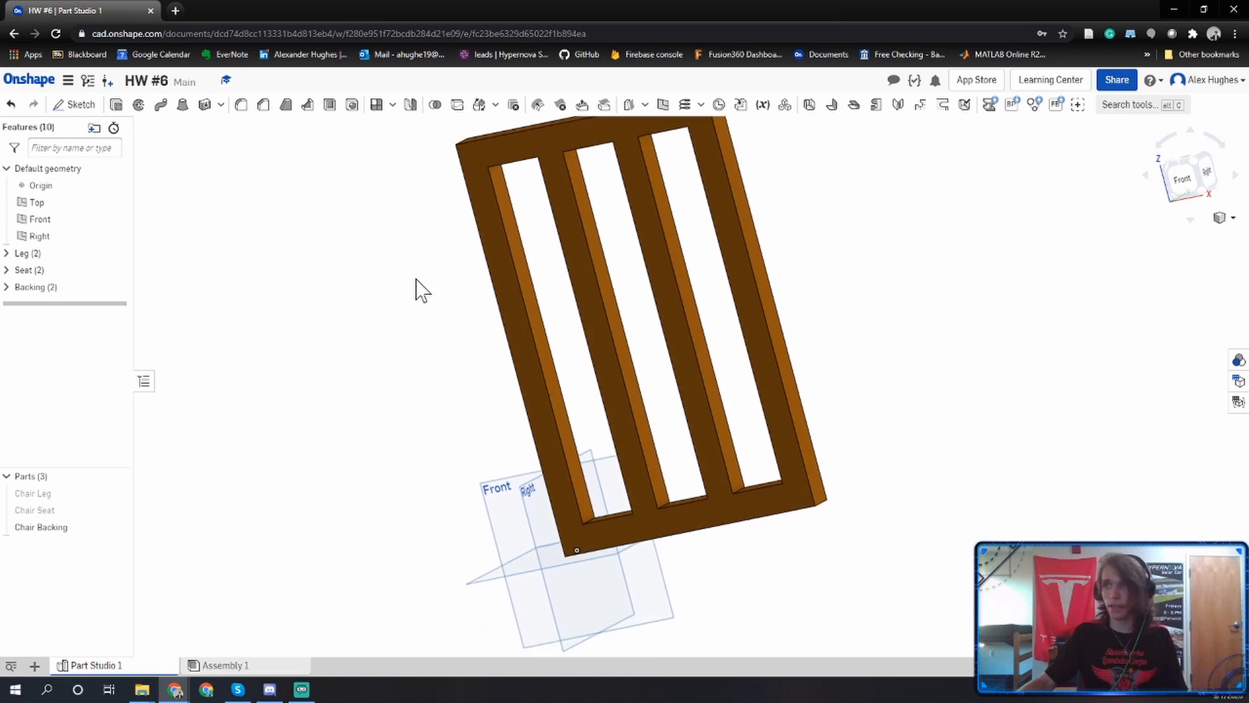
{"action": "left_click", "coordinate": [117, 510]}
{"action": "left_click", "coordinate": [117, 494]}
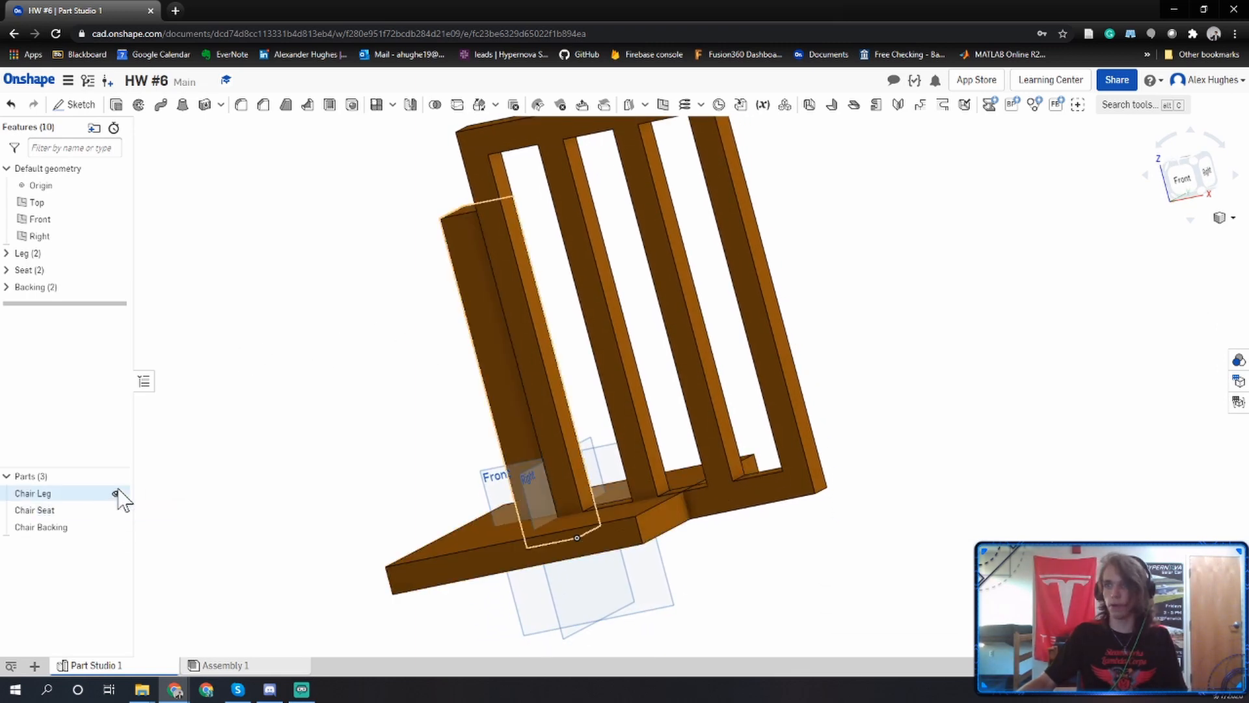
{"action": "left_click", "coordinate": [117, 493]}
{"action": "left_click", "coordinate": [117, 510]}
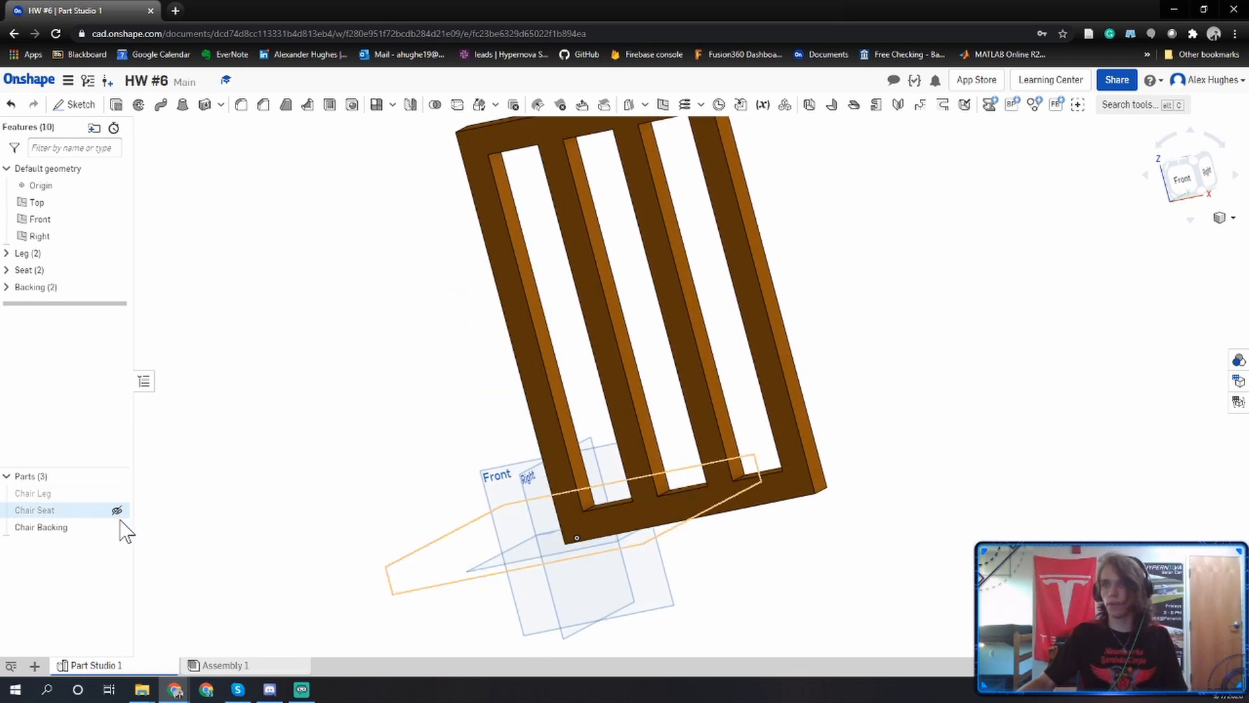
Insert one Chair Backing and one Chair Seat into Assembly 1, placing the seat below the backing.
{"action": "left_click", "coordinate": [257, 666]}
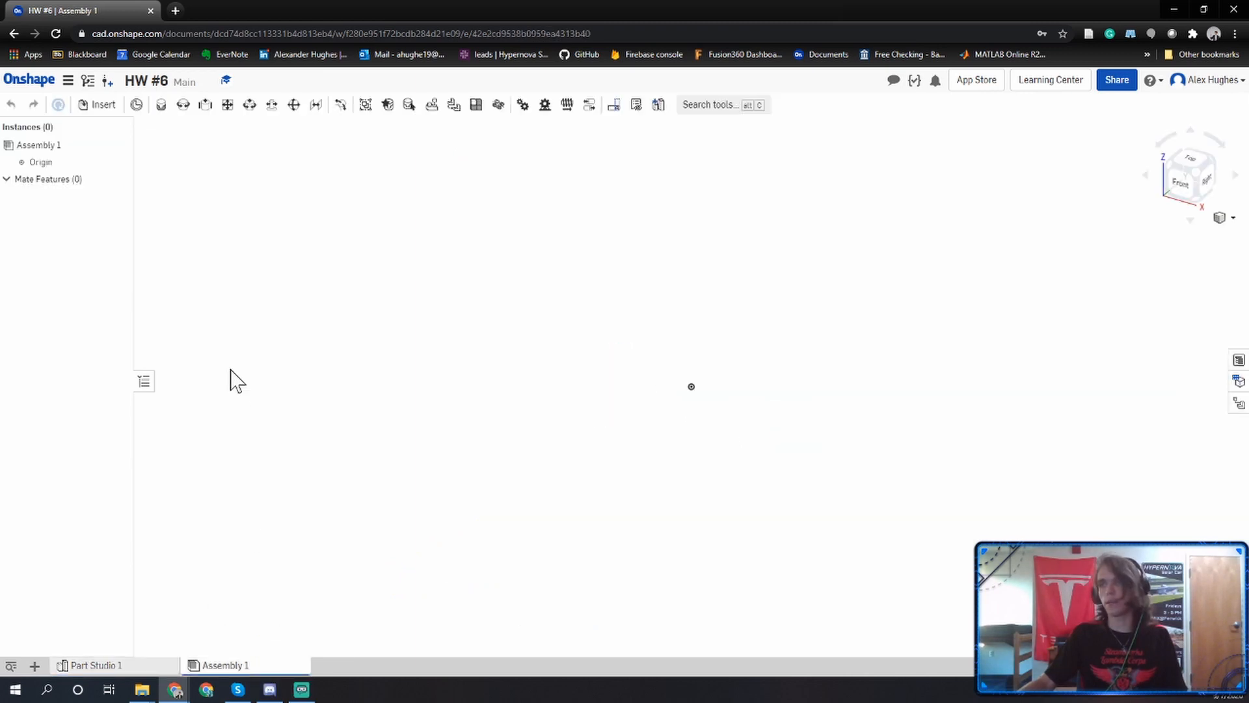
{"action": "left_click", "coordinate": [100, 105]}
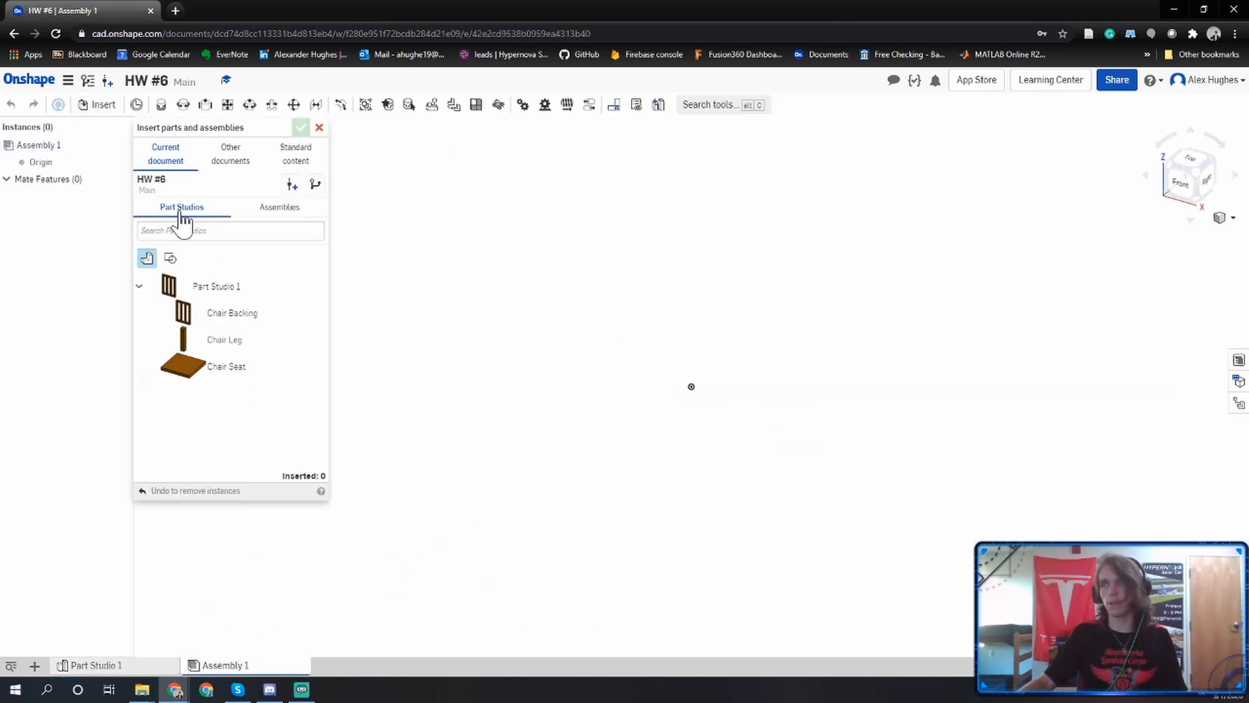
{"action": "left_click", "coordinate": [223, 319]}
{"action": "left_click", "coordinate": [915, 292]}
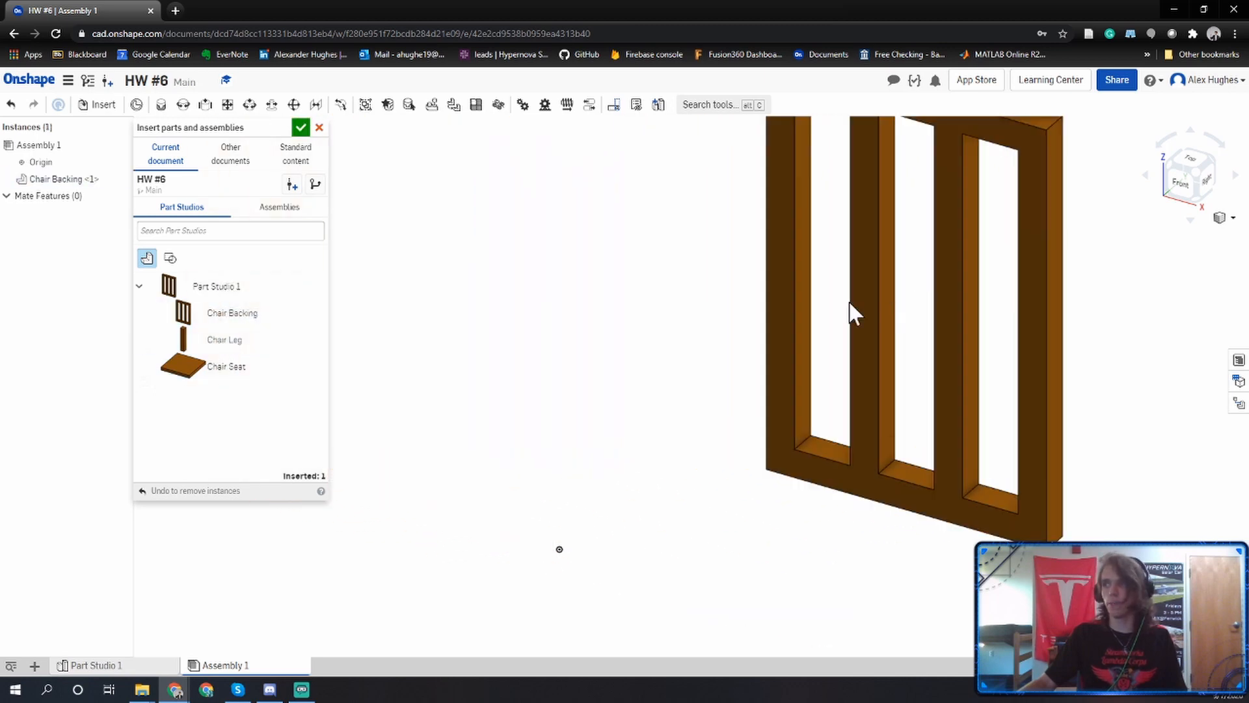
{"action": "scroll", "coordinate": [640, 319], "scroll_direction": "down", "scroll_amount": 3}
{"action": "middle_click_drag", "start_coordinate": [641, 322], "coordinate": [666, 423]}
{"action": "left_click", "coordinate": [270, 363]}
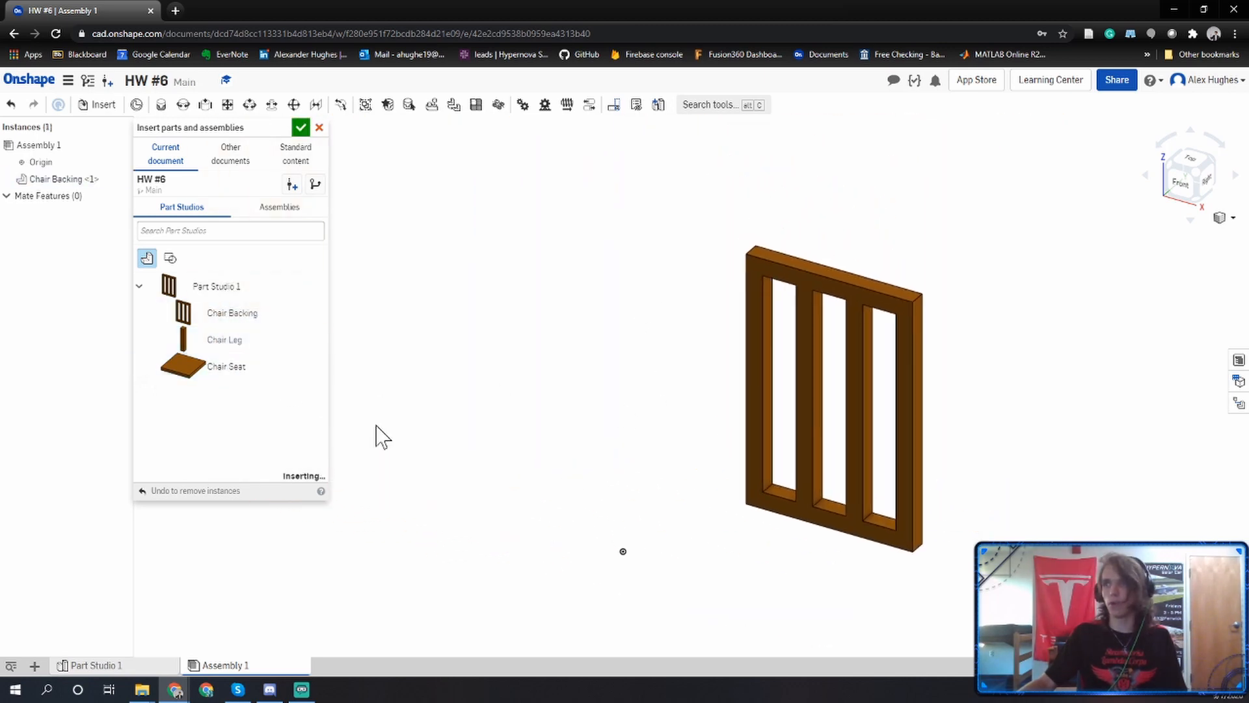
{"action": "left_click", "coordinate": [797, 605]}
{"action": "middle_click_drag", "start_coordinate": [443, 461], "coordinate": [476, 329]}
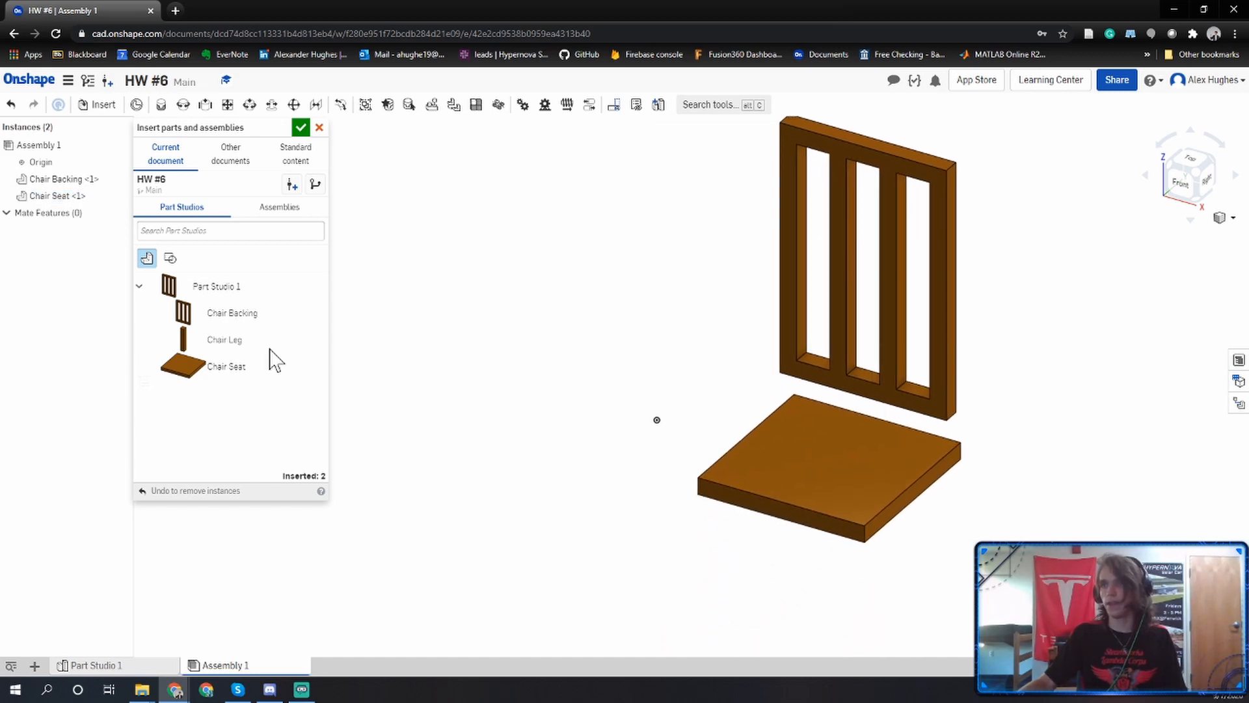
Insert four Chair Leg instances into the assembly and finish inserting parts.
{"action": "left_click", "coordinate": [209, 343]}
{"action": "left_click", "coordinate": [211, 345]}
{"action": "left_click", "coordinate": [210, 345]}
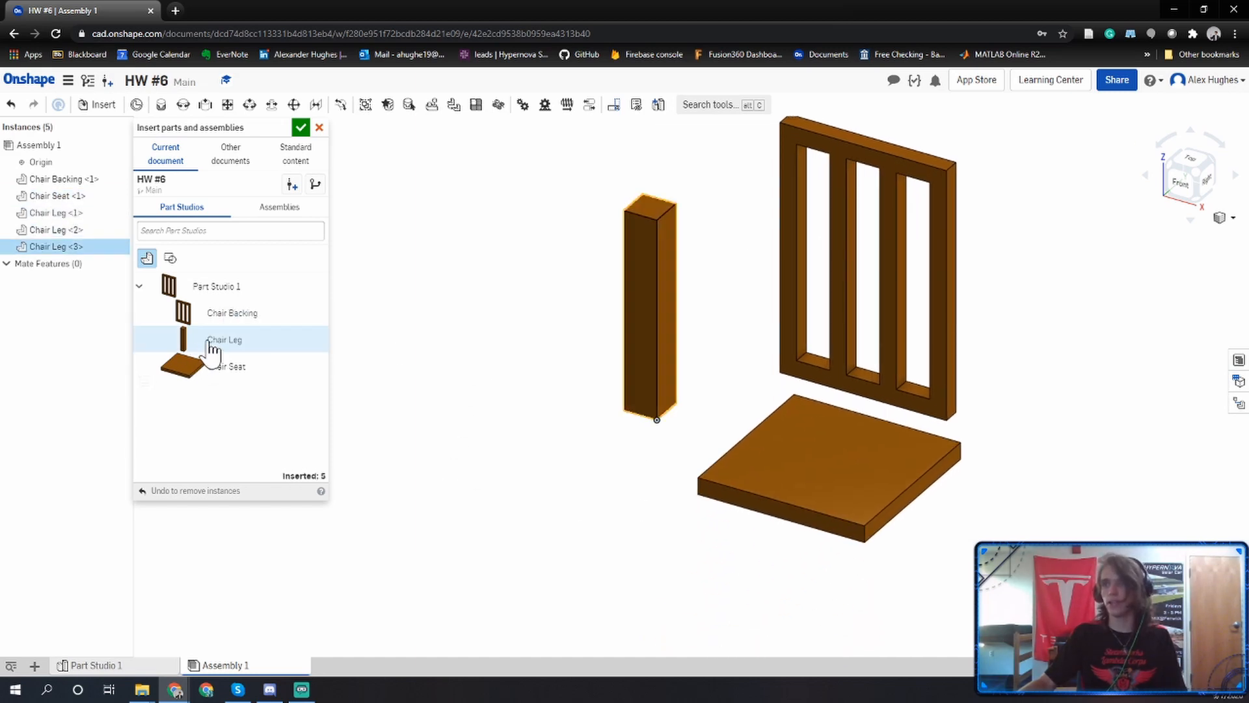
{"action": "left_click", "coordinate": [607, 515]}
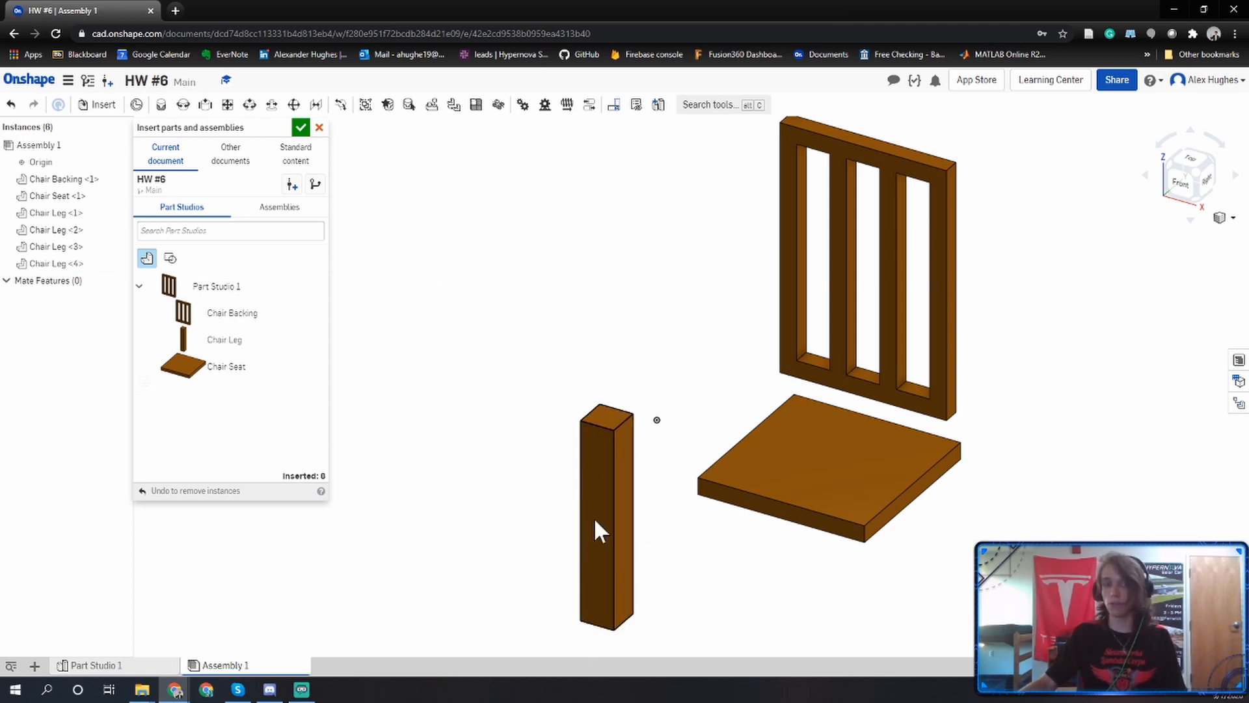
{"action": "left_click", "coordinate": [302, 128]}
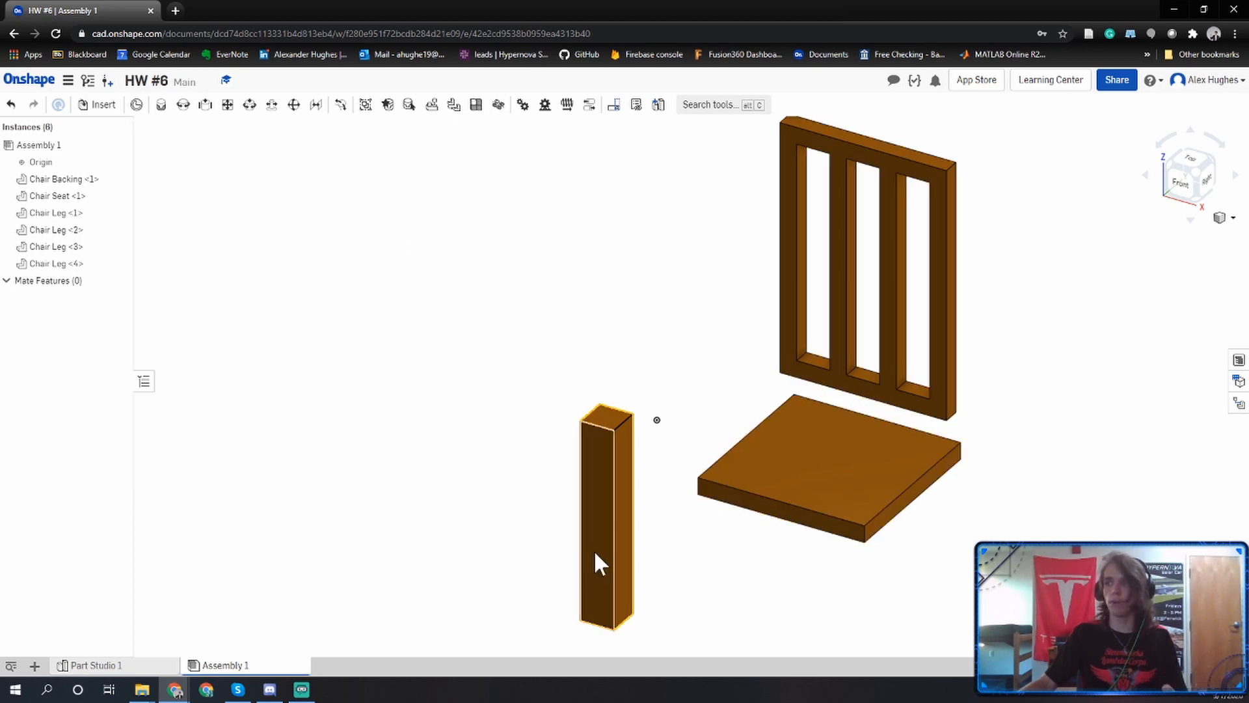
Spread the overlapping chair legs apart so that all four stand separately beside the seat.
{"action": "left_click_drag", "start_coordinate": [594, 530], "coordinate": [480, 414]}
{"action": "left_click_drag", "start_coordinate": [619, 527], "coordinate": [584, 362]}
{"action": "left_click_drag", "start_coordinate": [626, 466], "coordinate": [386, 523]}
{"action": "right_click_drag", "start_coordinate": [564, 455], "coordinate": [580, 557]}
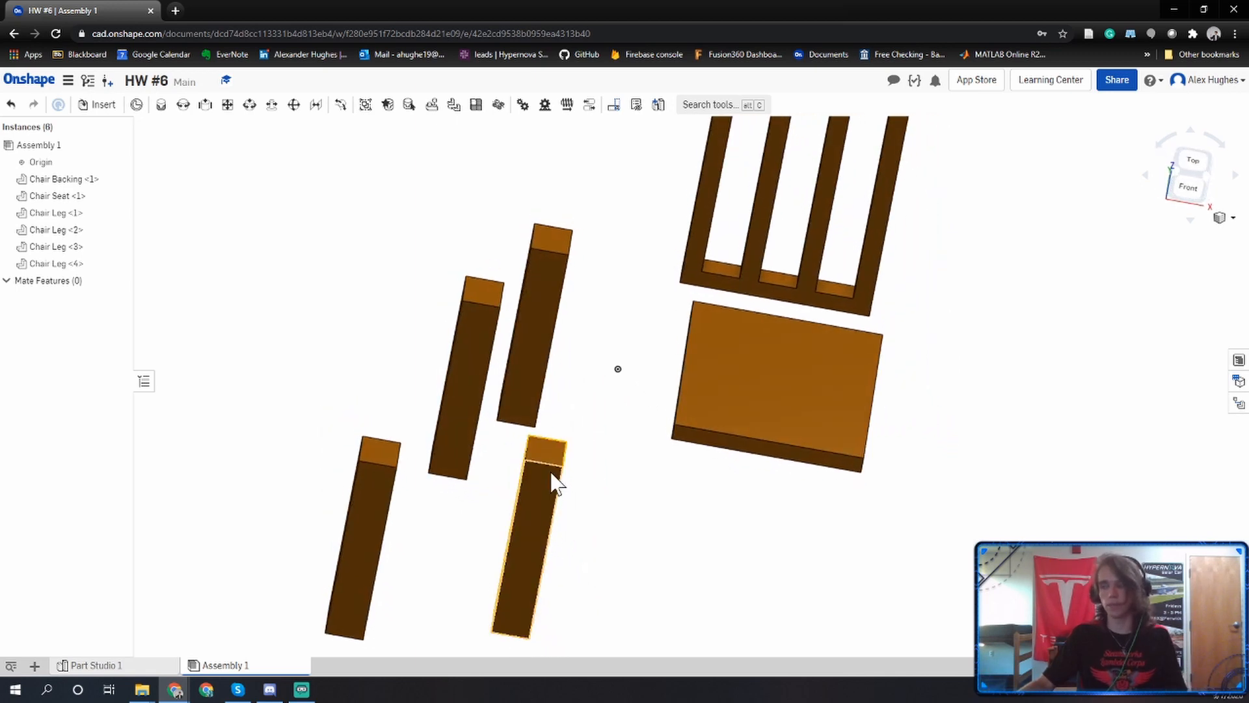
{"action": "right_click_drag", "start_coordinate": [570, 390], "coordinate": [565, 387]}
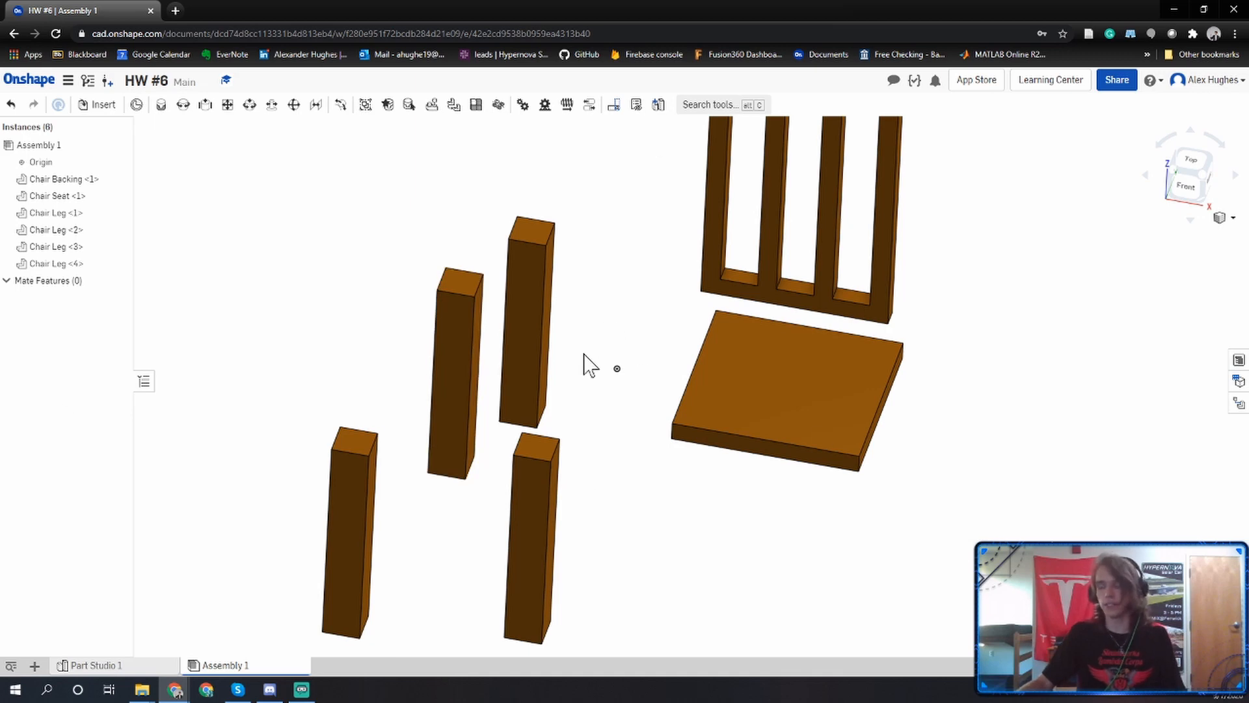
Move the chair leg closest to the seat to a free spot below the seat's front edge.
{"action": "middle_click_drag", "start_coordinate": [589, 365], "coordinate": [522, 312]}
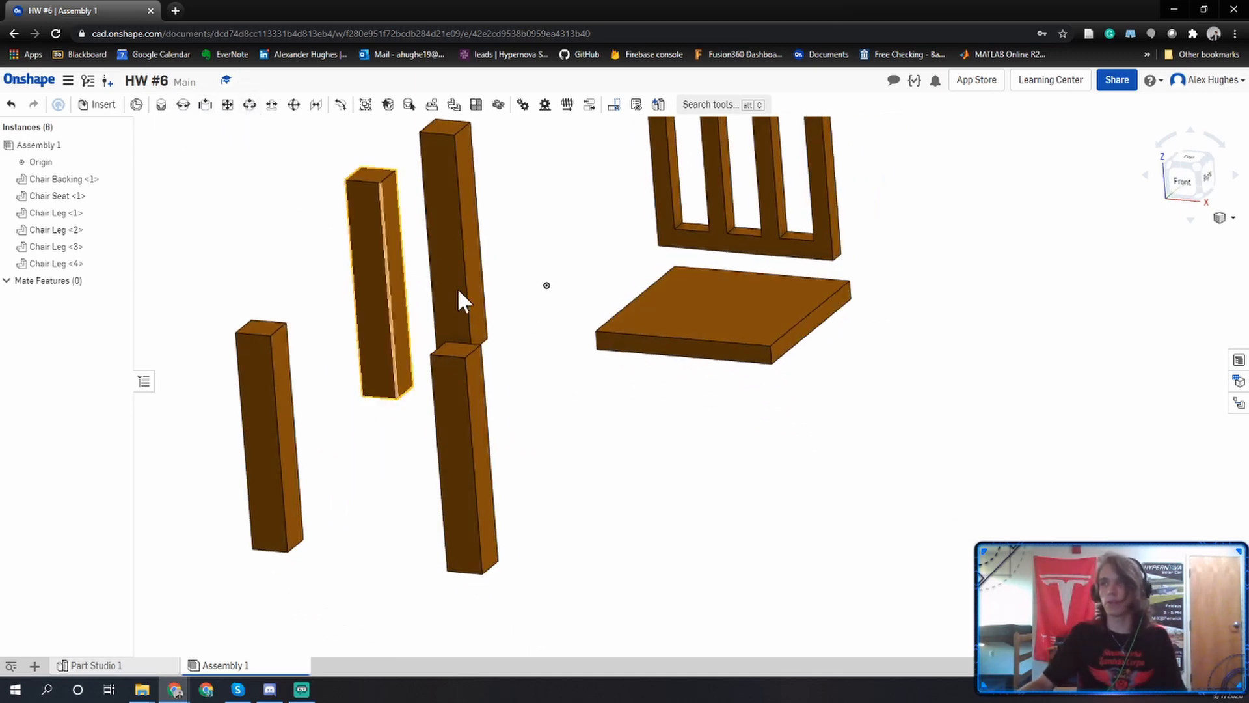
{"action": "right_click_drag", "start_coordinate": [657, 407], "coordinate": [573, 389]}
{"action": "left_click_drag", "start_coordinate": [550, 379], "coordinate": [706, 488]}
{"action": "right_click_drag", "start_coordinate": [706, 404], "coordinate": [704, 525]}
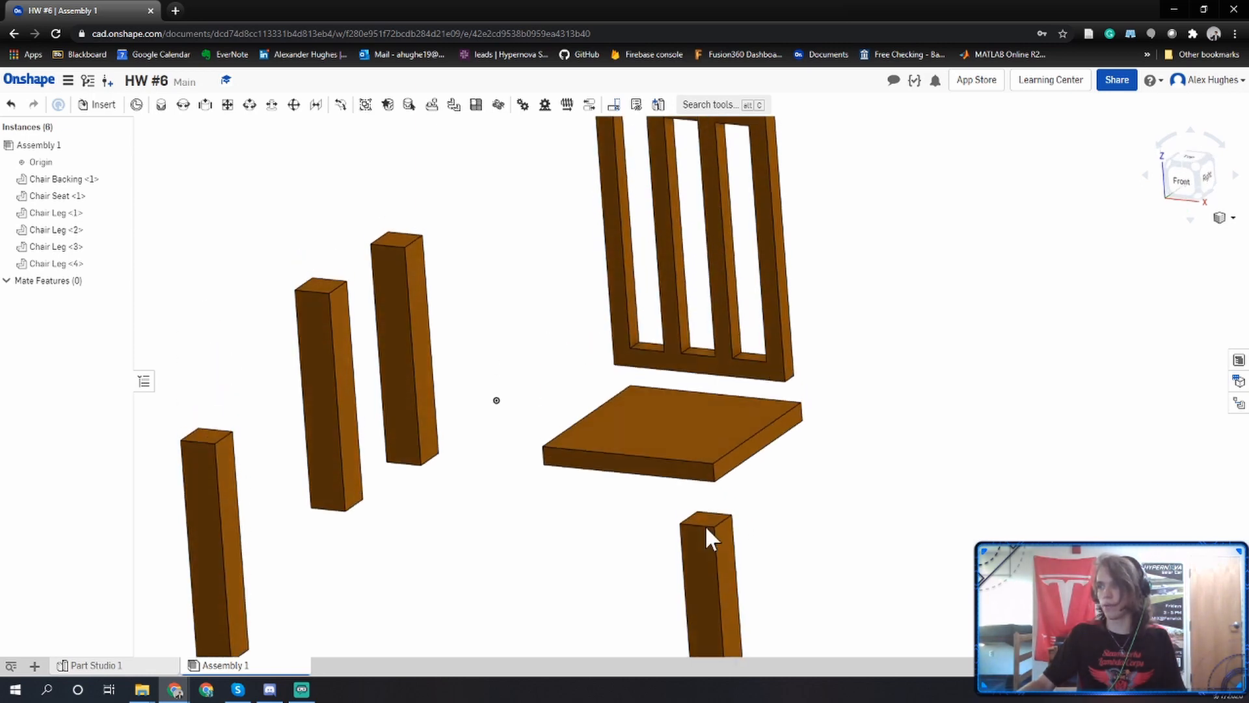
{"action": "middle_click_drag", "start_coordinate": [706, 530], "coordinate": [701, 423]}
{"action": "left_click_drag", "start_coordinate": [702, 483], "coordinate": [618, 535]}
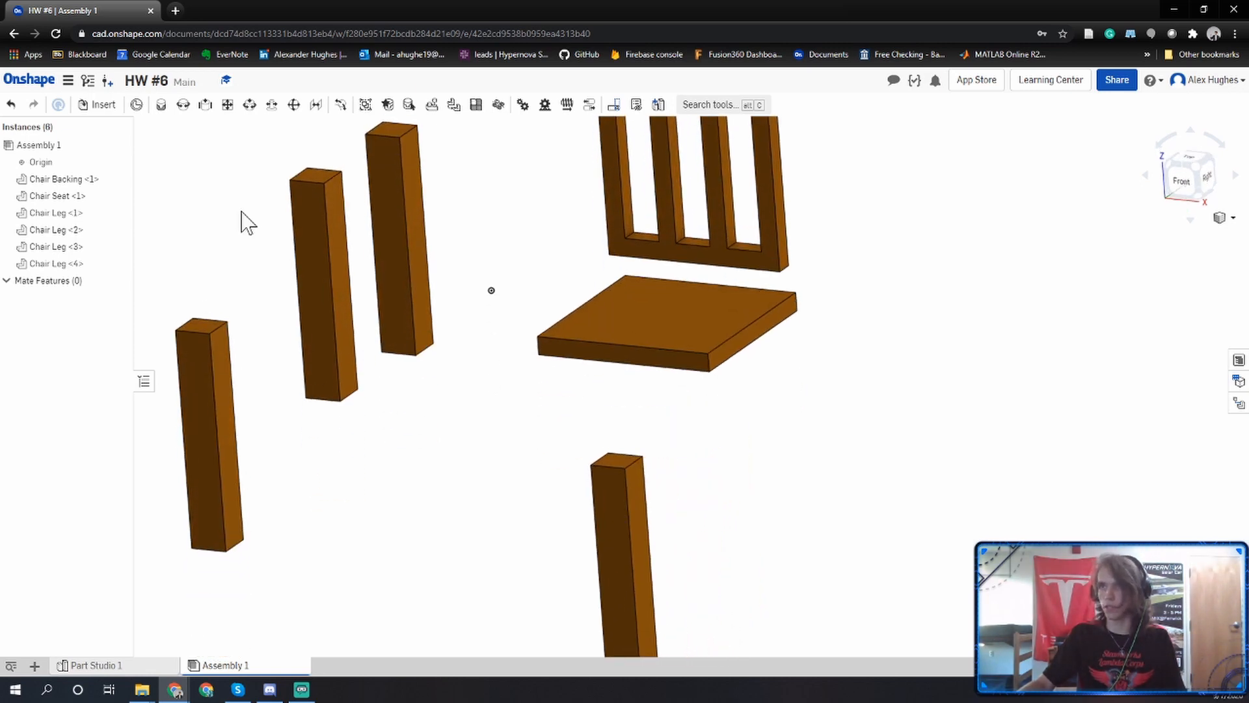
Fasten the front-right top corner of the leg below the seat to the front-right corner of the seat's underside.
{"action": "left_click", "coordinate": [160, 108]}
{"action": "middle_click_drag", "start_coordinate": [484, 403], "coordinate": [456, 345]}
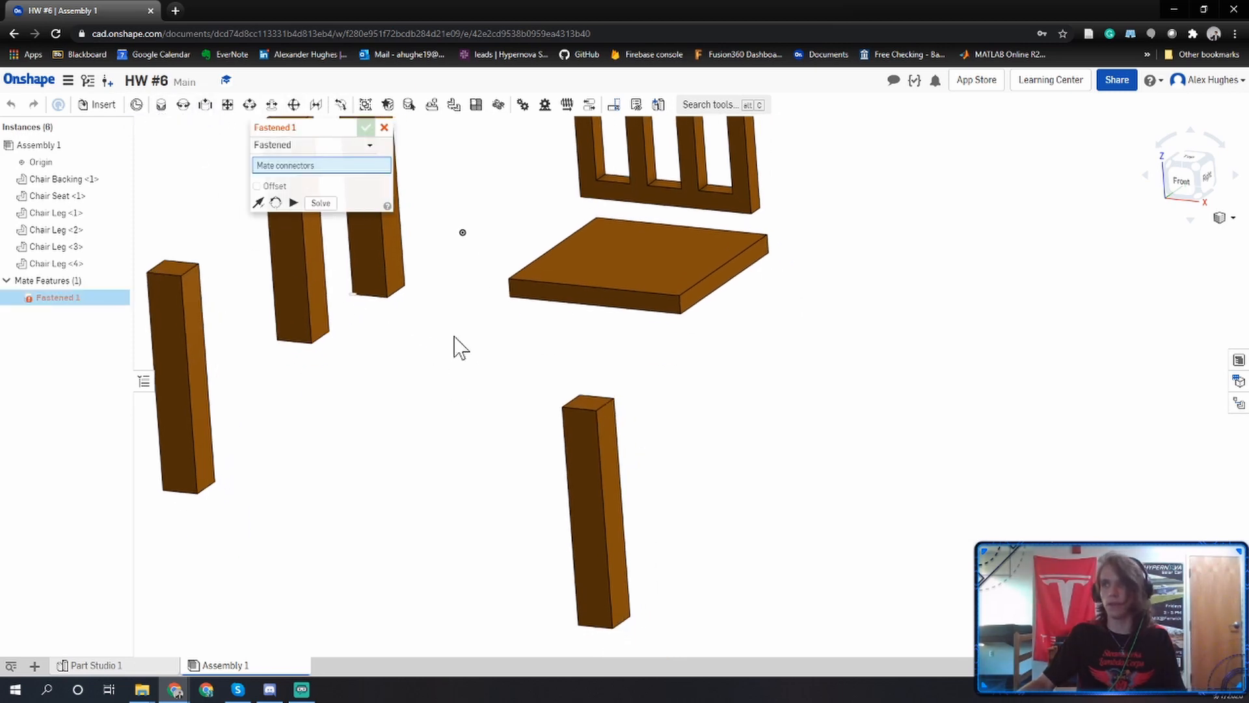
{"action": "scroll", "coordinate": [582, 400], "scroll_direction": "up", "scroll_amount": 10}
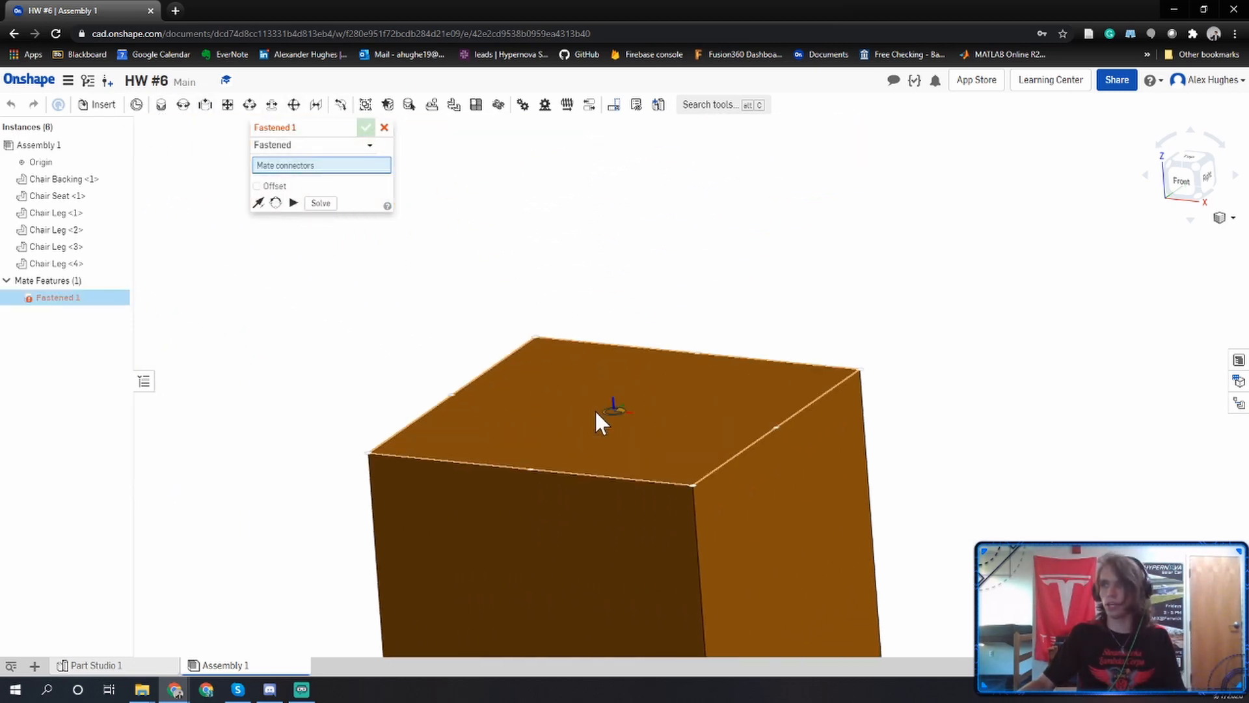
{"action": "left_click", "coordinate": [684, 470]}
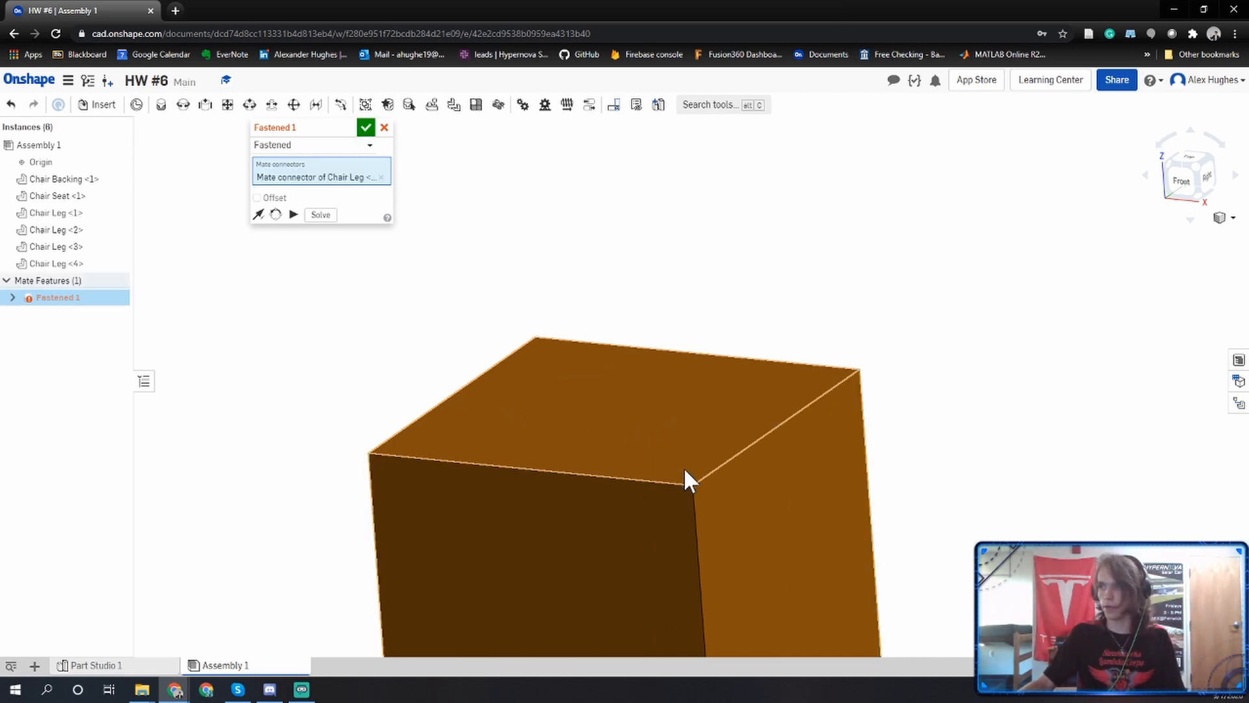
{"action": "right_click_drag", "start_coordinate": [684, 471], "coordinate": [666, 373]}
{"action": "scroll", "coordinate": [588, 479], "scroll_direction": "down", "scroll_amount": 6}
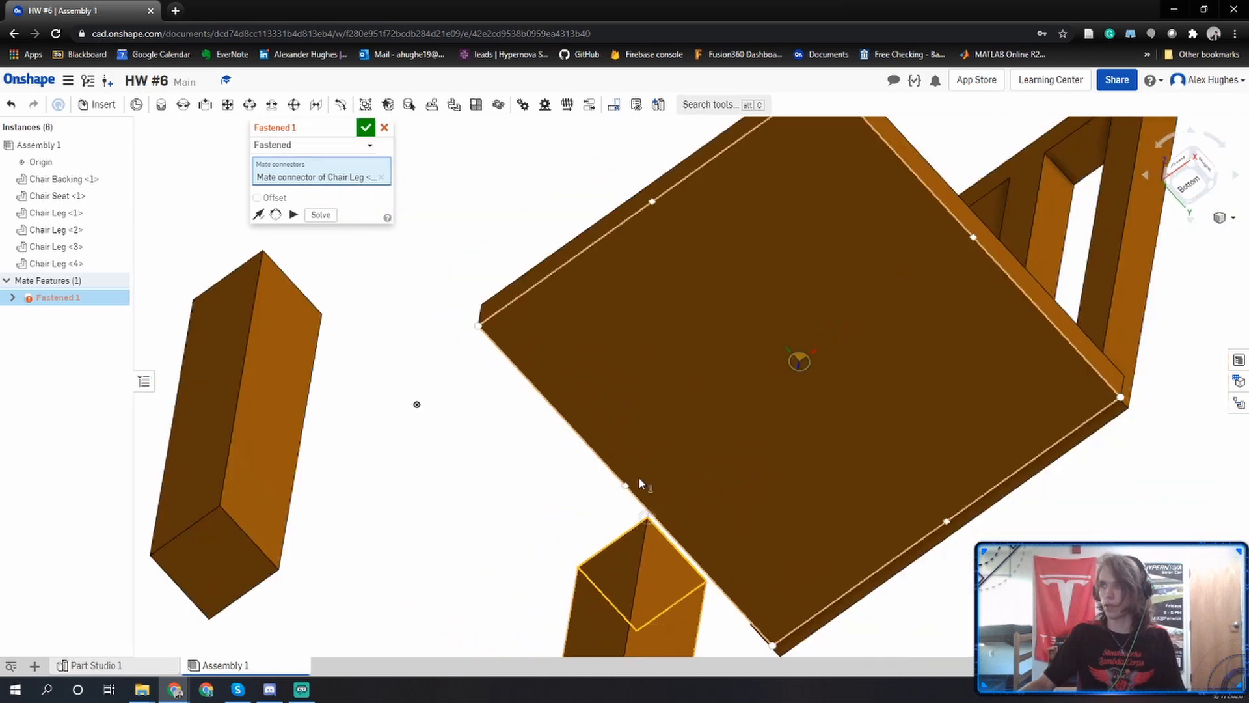
{"action": "right_click_drag", "start_coordinate": [638, 476], "coordinate": [684, 384]}
{"action": "scroll", "coordinate": [588, 573], "scroll_direction": "up", "scroll_amount": 5}
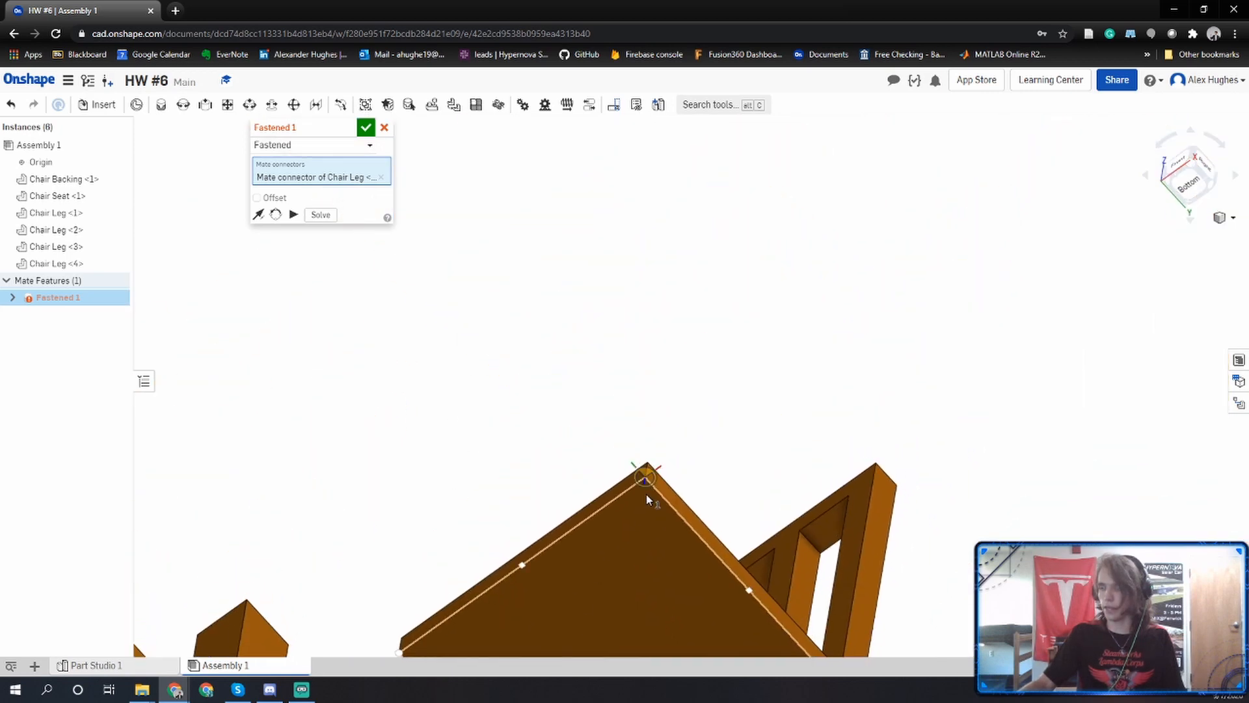
{"action": "scroll", "coordinate": [646, 494], "scroll_direction": "up", "scroll_amount": 2}
{"action": "left_click", "coordinate": [643, 470]}
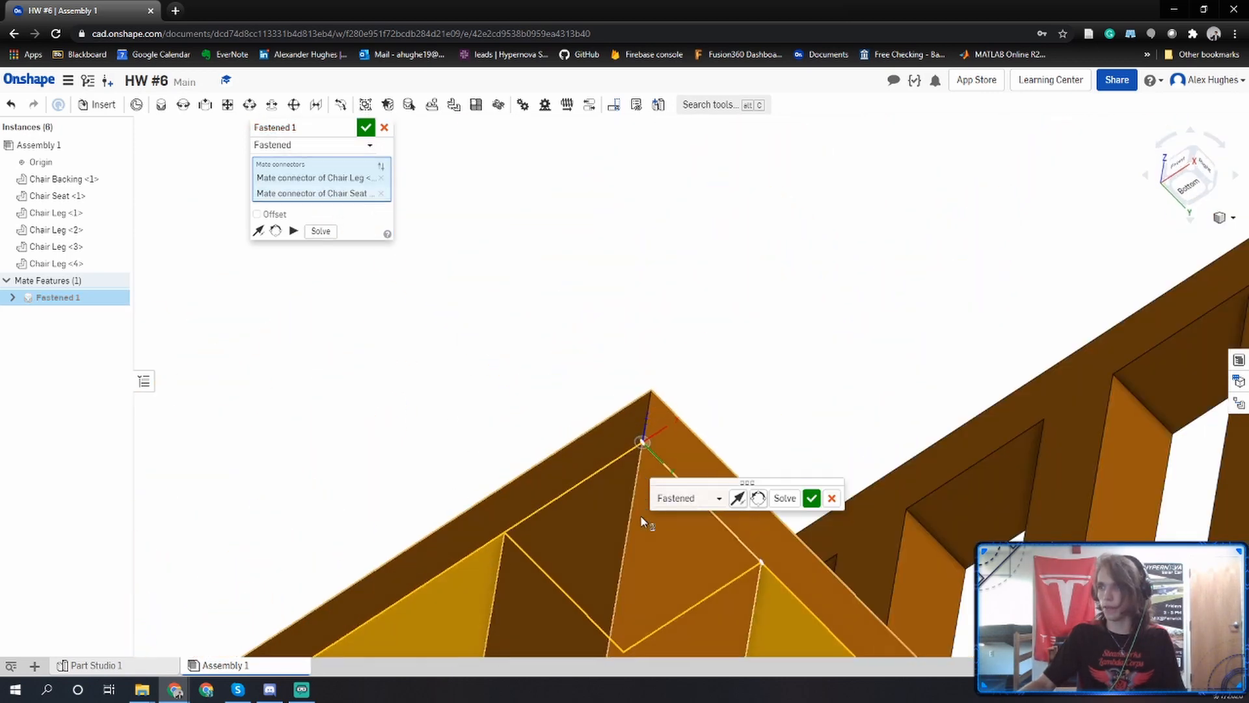
{"action": "right_click_drag", "start_coordinate": [640, 514], "coordinate": [648, 560]}
{"action": "middle_click_drag", "start_coordinate": [775, 274], "coordinate": [774, 291]}
{"action": "right_click_drag", "start_coordinate": [766, 312], "coordinate": [741, 334]}
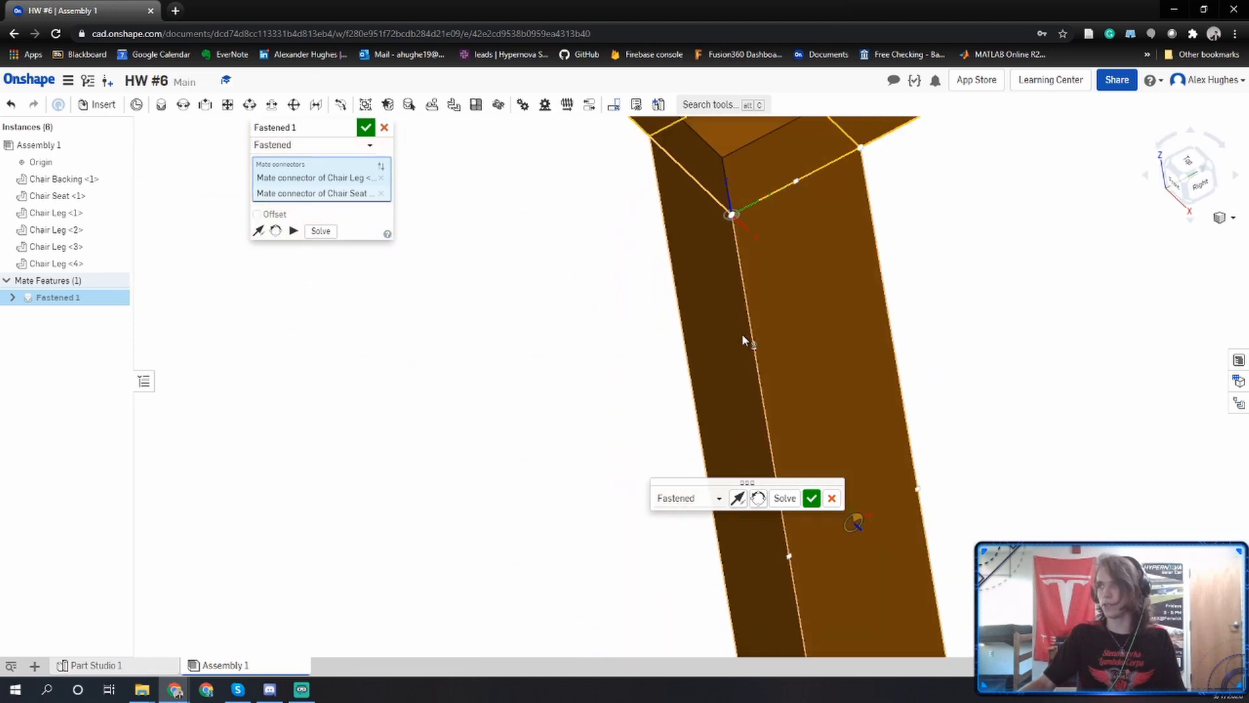
{"action": "scroll", "coordinate": [742, 333], "scroll_direction": "down", "scroll_amount": 3}
{"action": "middle_click_drag", "start_coordinate": [570, 343], "coordinate": [509, 418]}
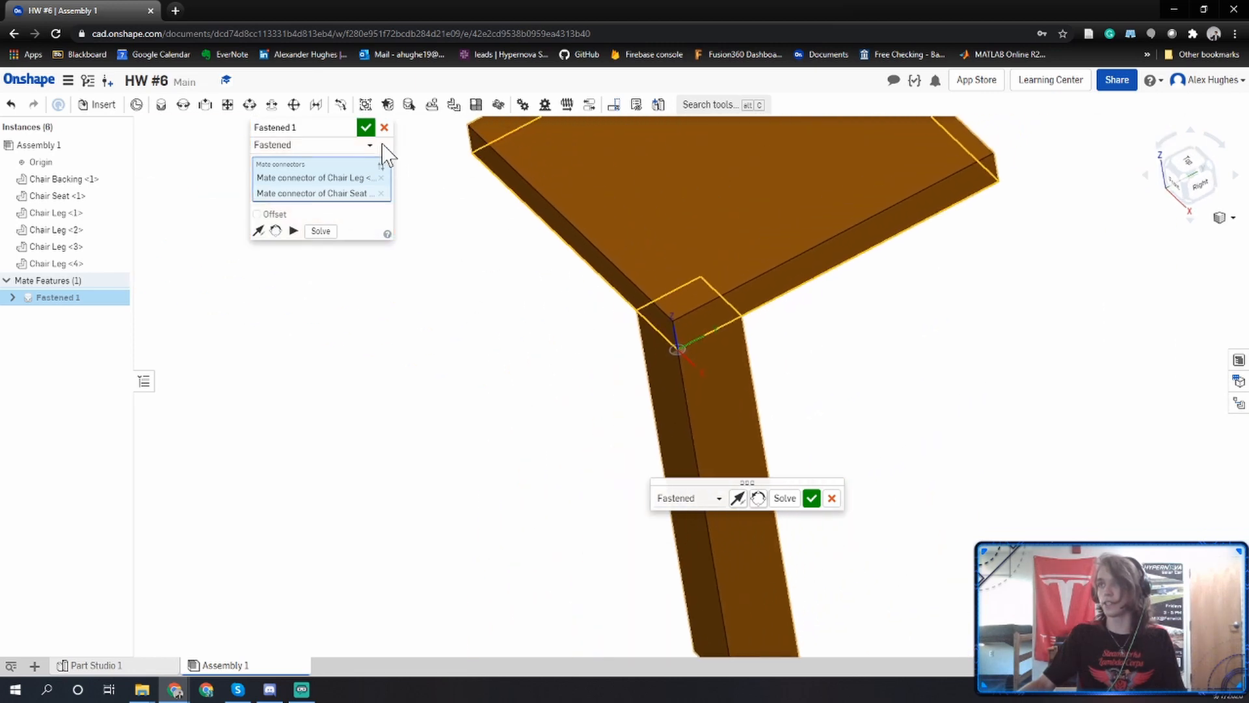
{"action": "left_click", "coordinate": [367, 128]}
Fasten the front-left top corner of a second chair leg to the front-left corner of the seat's underside.
{"action": "scroll", "coordinate": [771, 480], "scroll_direction": "down", "scroll_amount": 5}
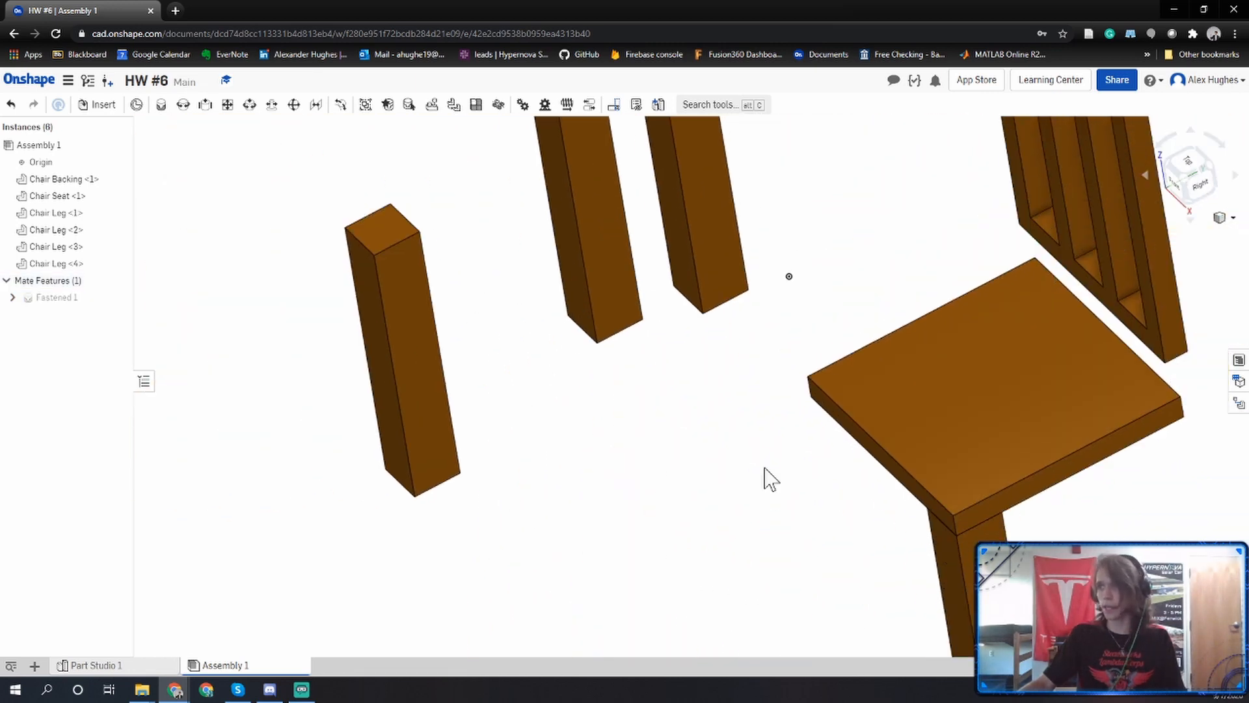
{"action": "left_click", "coordinate": [160, 104]}
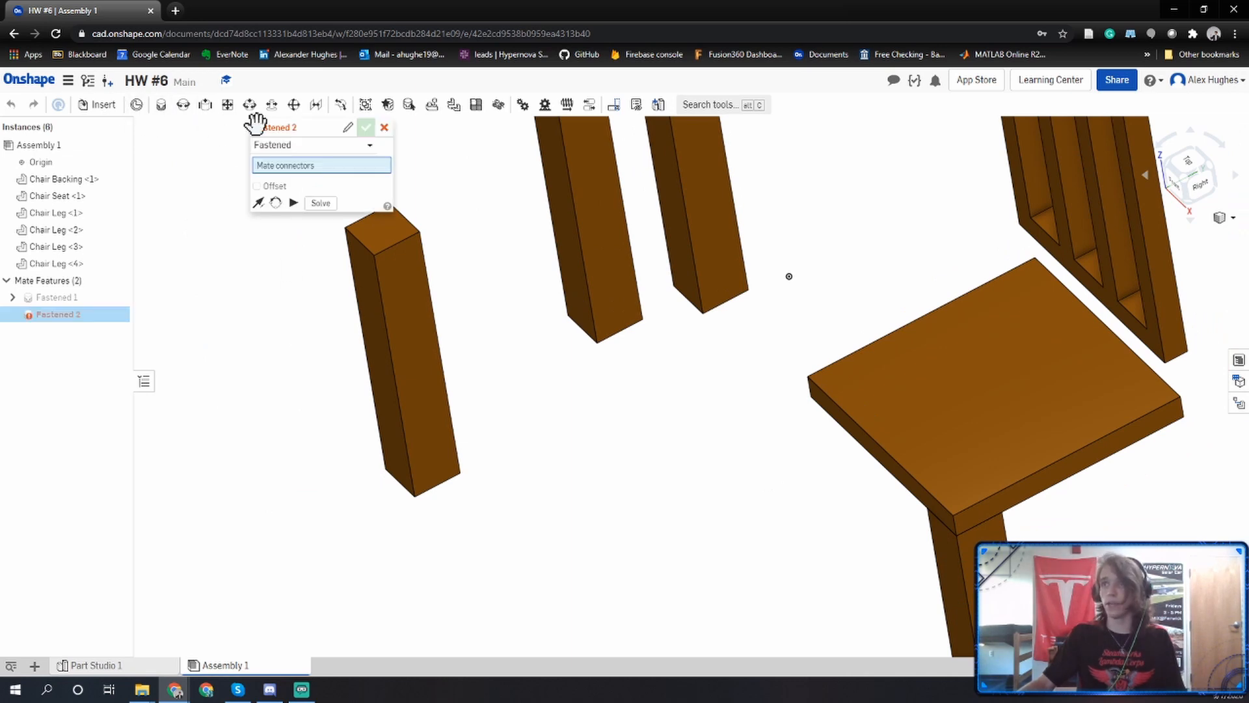
{"action": "scroll", "coordinate": [362, 404], "scroll_direction": "up", "scroll_amount": 8}
{"action": "scroll", "coordinate": [533, 448], "scroll_direction": "up", "scroll_amount": 5}
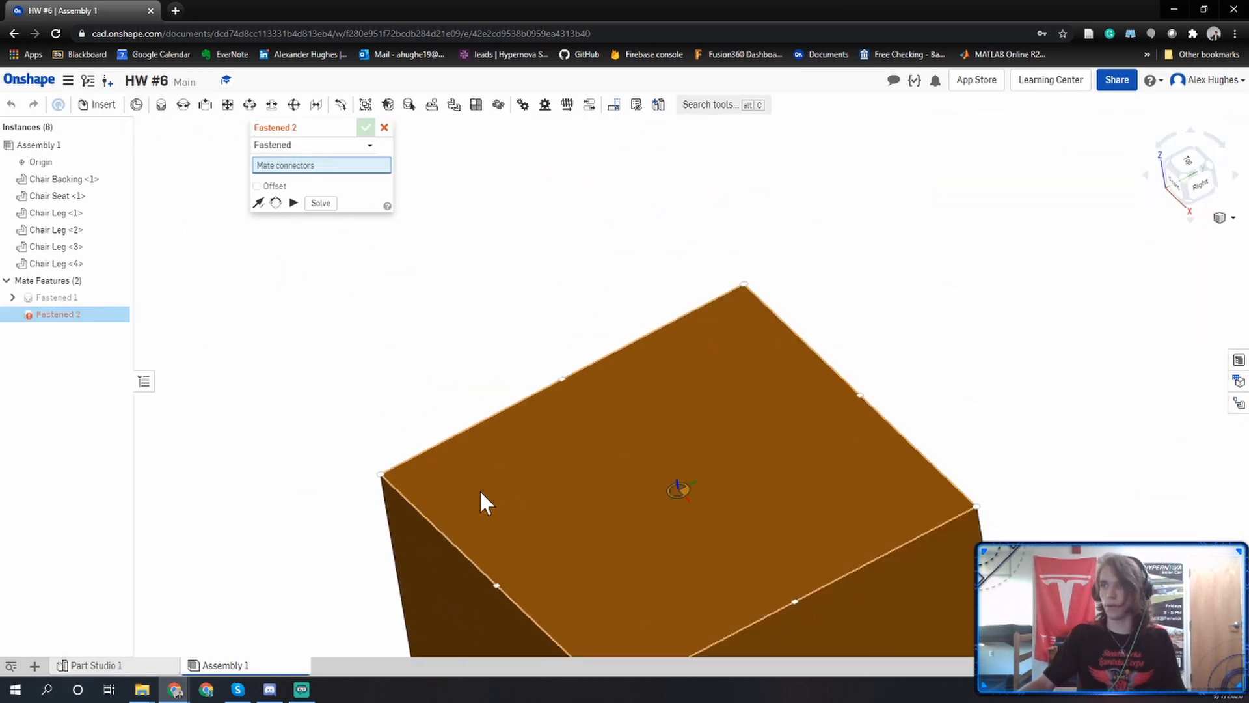
{"action": "left_click", "coordinate": [389, 473]}
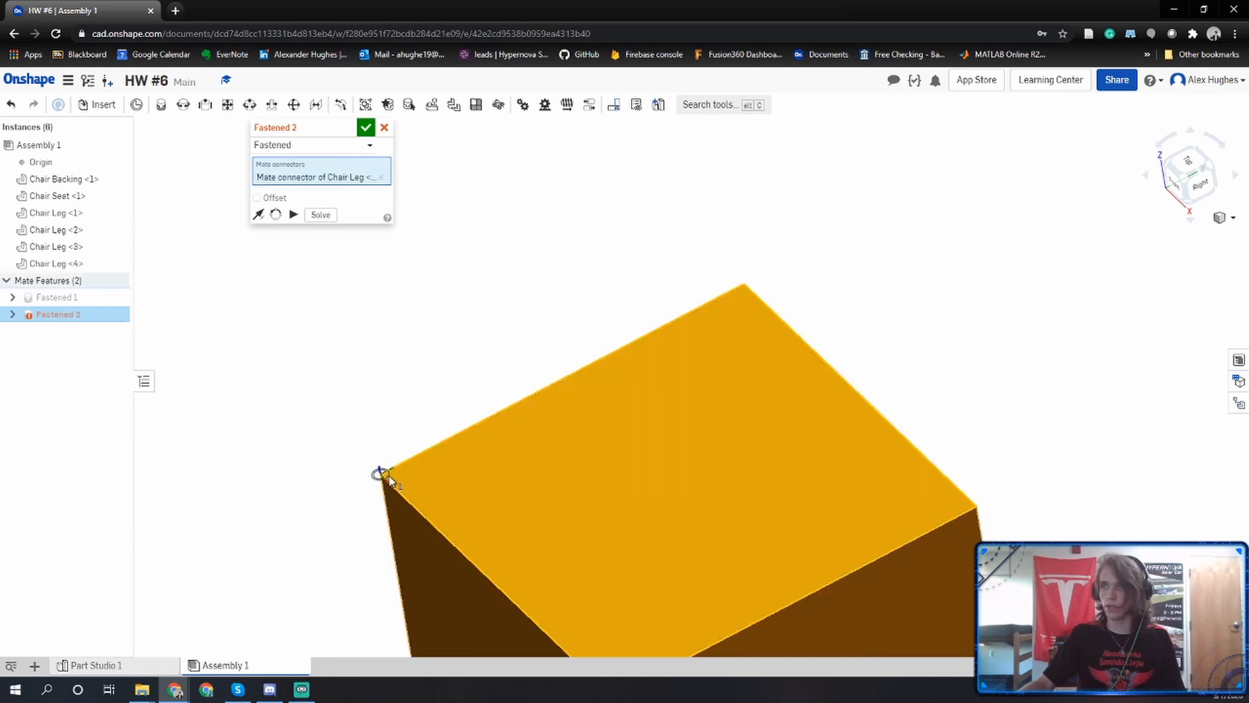
{"action": "scroll", "coordinate": [391, 475], "scroll_direction": "down", "scroll_amount": 10}
{"action": "right_click_drag", "start_coordinate": [770, 563], "coordinate": [748, 591]}
{"action": "scroll", "coordinate": [755, 582], "scroll_direction": "up", "scroll_amount": 2}
{"action": "scroll", "coordinate": [760, 573], "scroll_direction": "up", "scroll_amount": 4}
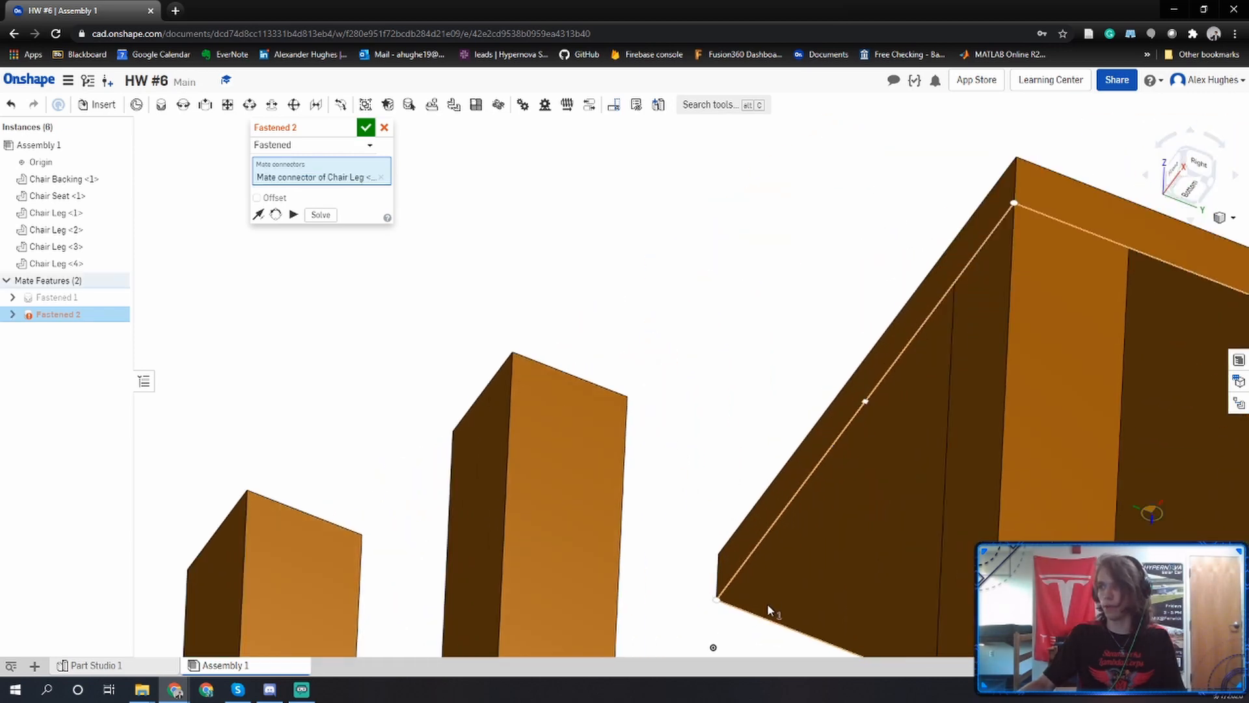
{"action": "left_click", "coordinate": [730, 602]}
{"action": "left_click", "coordinate": [893, 584]}
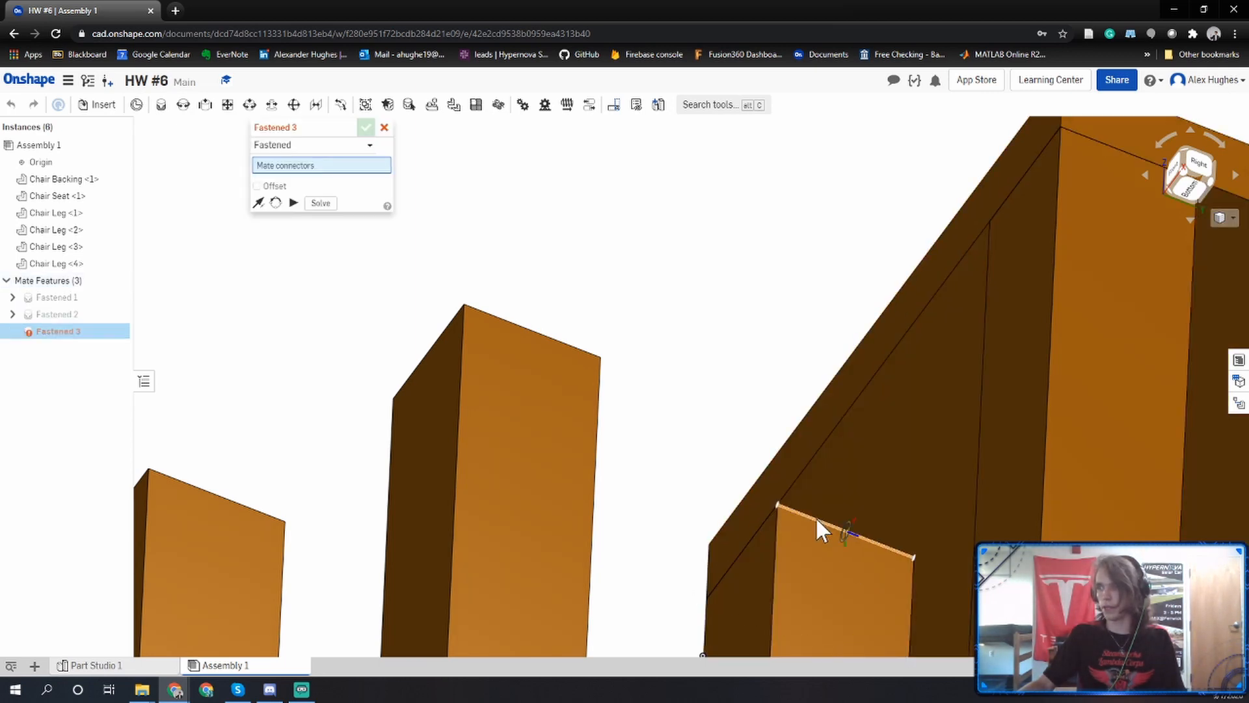
Fasten the back-left top corner of a third chair leg to the back-left corner of the seat's underside.
{"action": "scroll", "coordinate": [820, 532], "scroll_direction": "down", "scroll_amount": 4}
{"action": "right_click_drag", "start_coordinate": [820, 532], "coordinate": [849, 636]}
{"action": "middle_click_drag", "start_coordinate": [644, 417], "coordinate": [698, 651]}
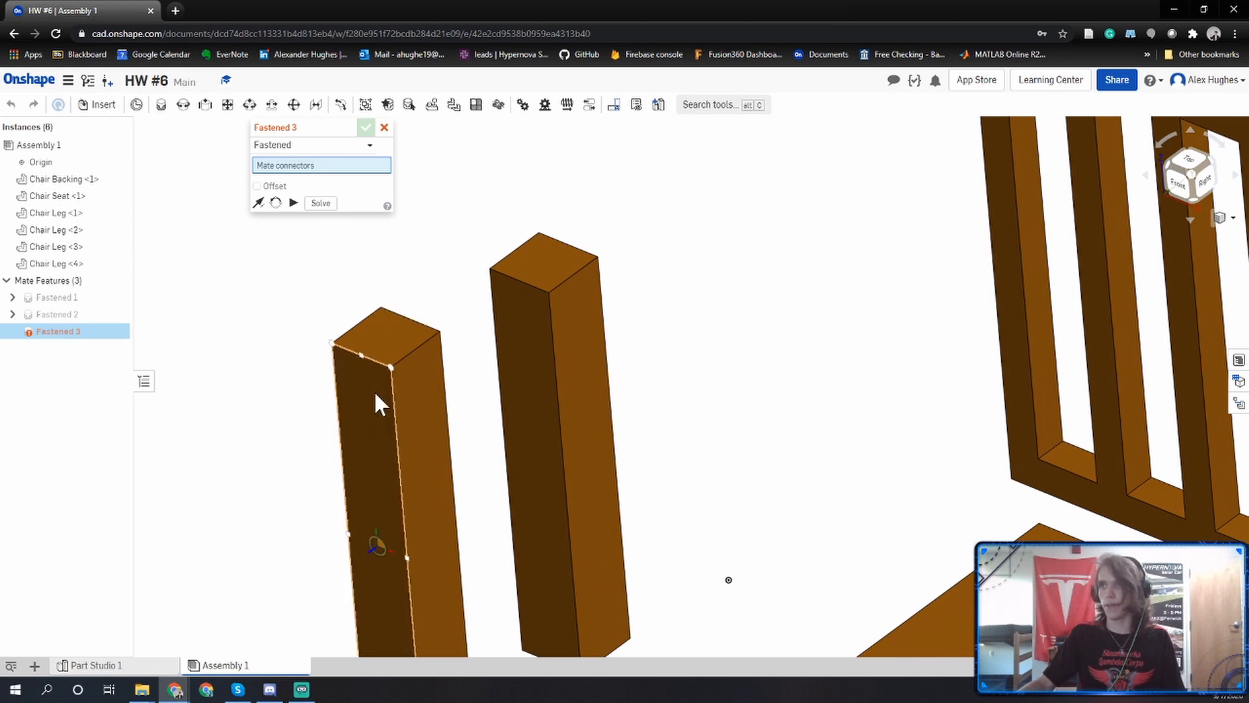
{"action": "scroll", "coordinate": [378, 342], "scroll_direction": "up", "scroll_amount": 3}
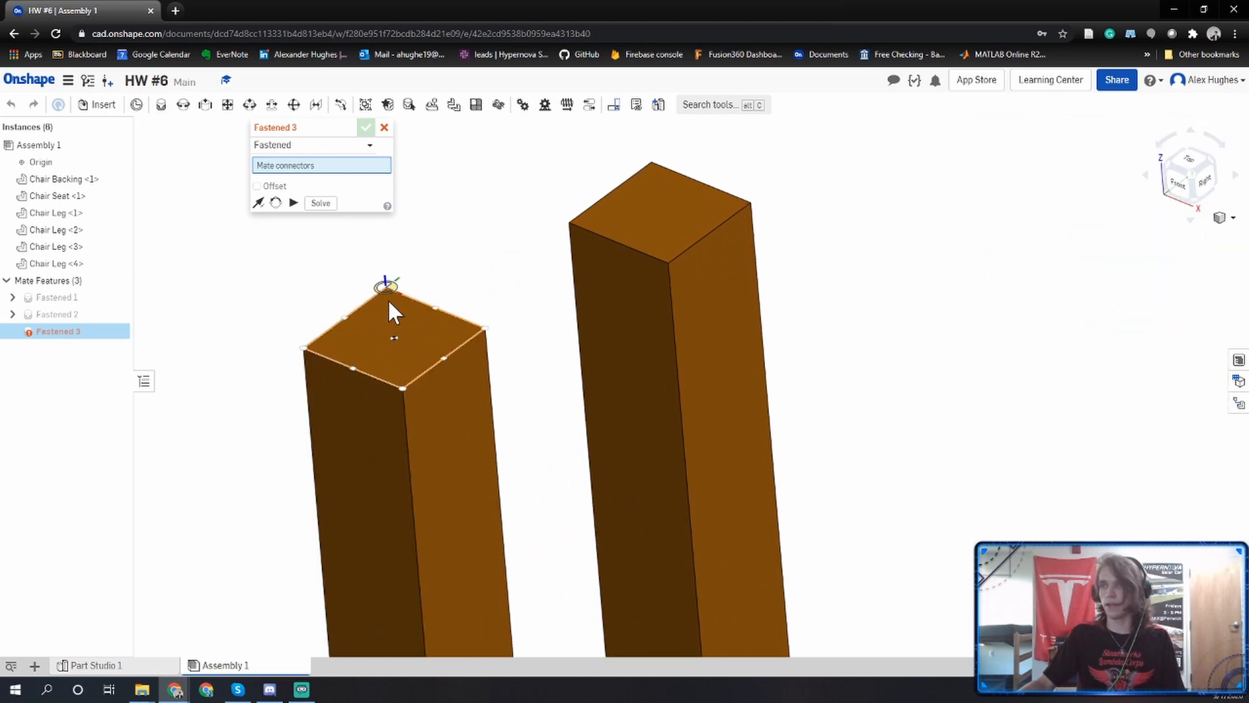
{"action": "left_click", "coordinate": [387, 300]}
{"action": "scroll", "coordinate": [389, 302], "scroll_direction": "down", "scroll_amount": 4}
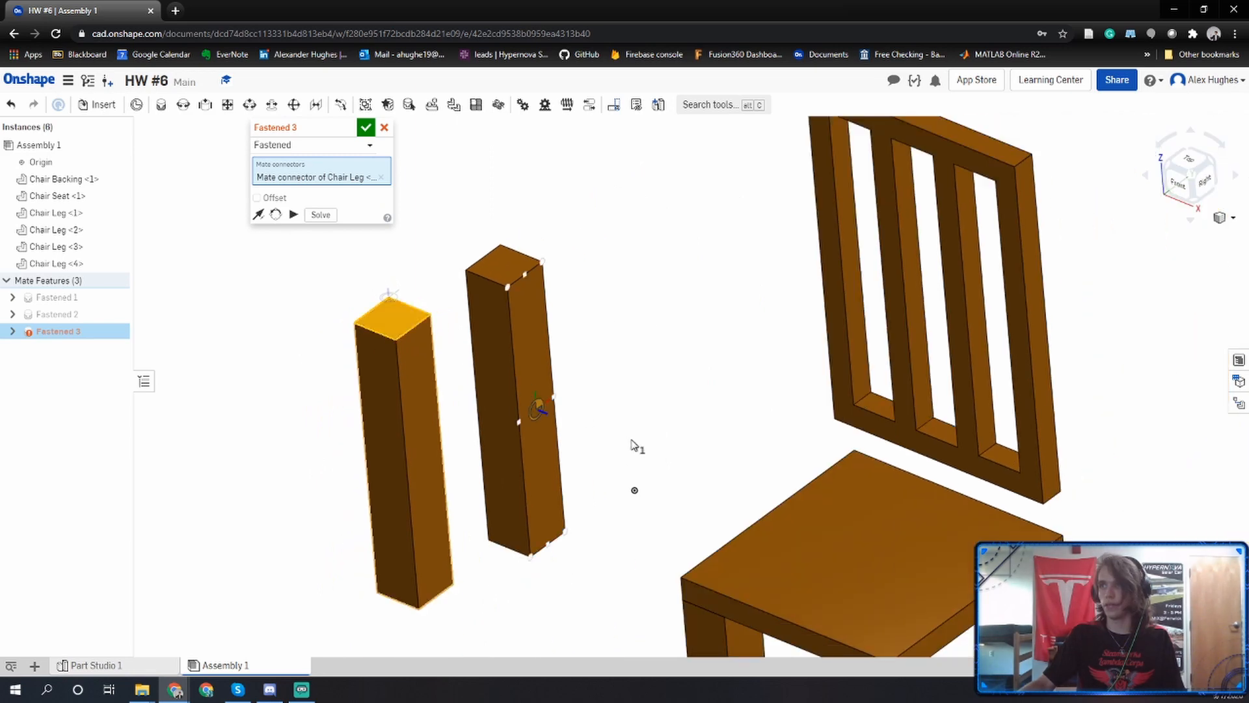
{"action": "right_click_drag", "start_coordinate": [631, 441], "coordinate": [637, 368]}
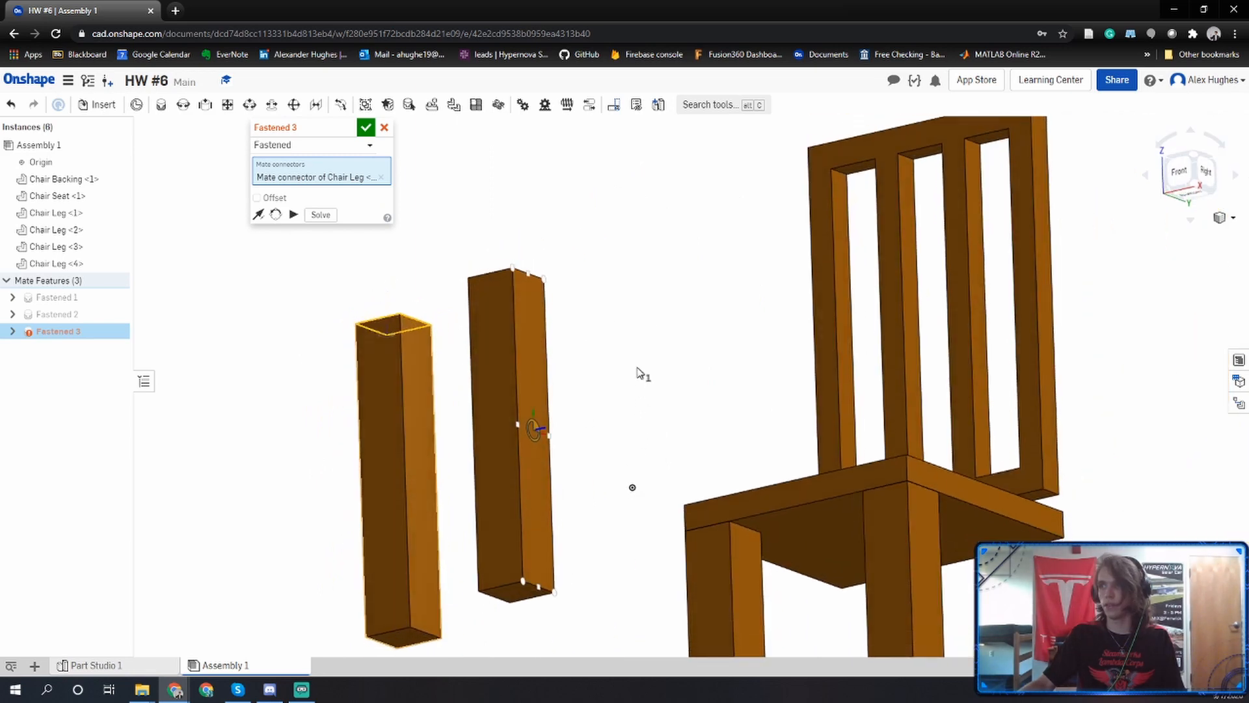
{"action": "left_click", "coordinate": [847, 582]}
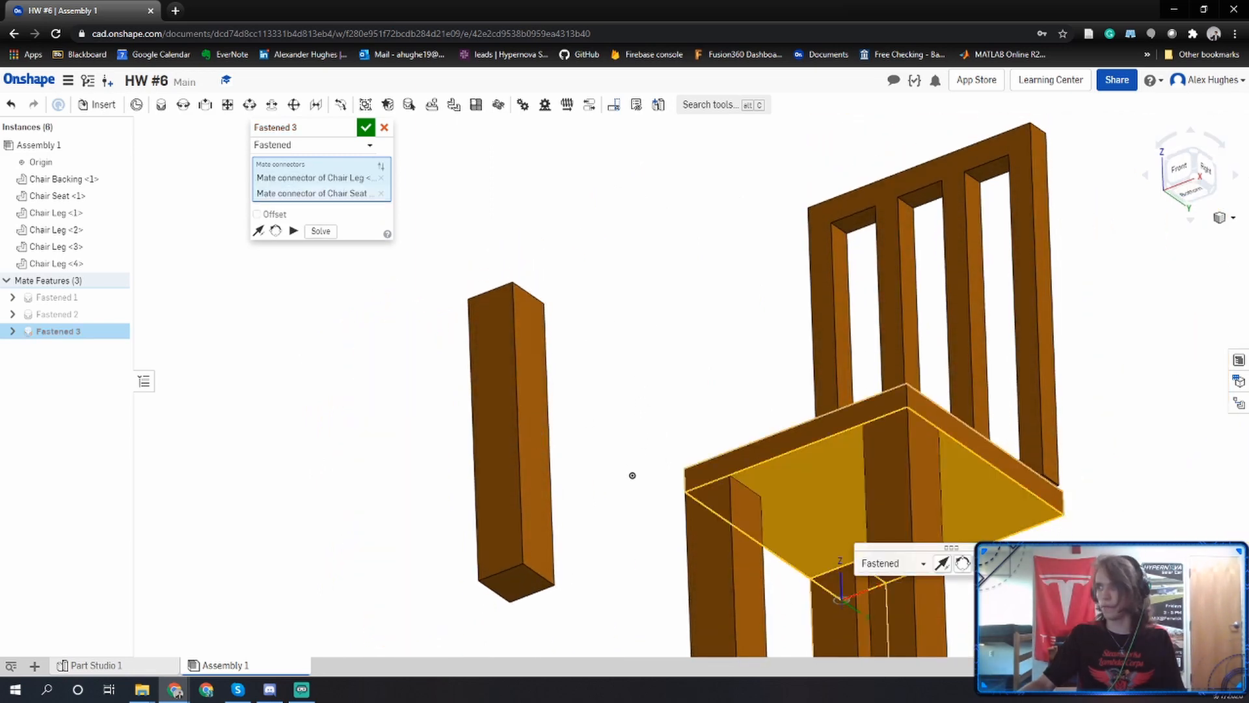
Fasten the back-right top corner of the last free leg to the back-right corner of the seat's underside and end the mate command.
{"action": "key", "text": "m"}
{"action": "right_click_drag", "start_coordinate": [687, 432], "coordinate": [631, 491]}
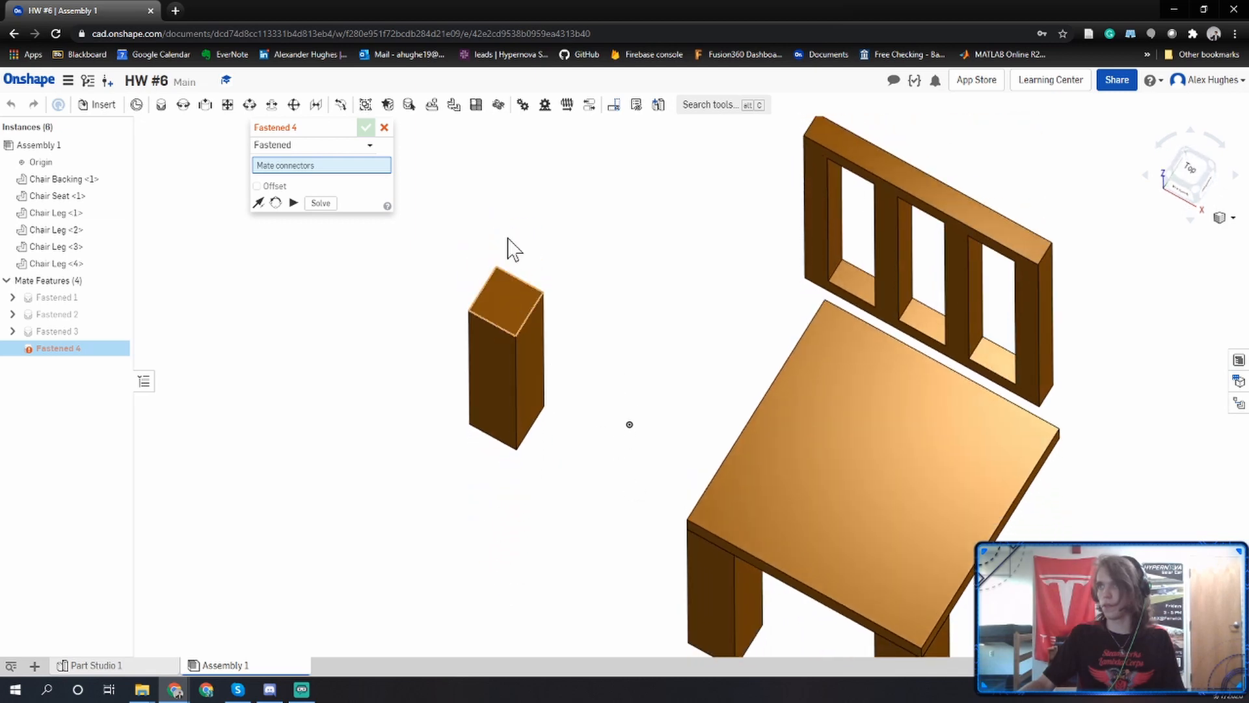
{"action": "scroll", "coordinate": [514, 274], "scroll_direction": "up", "scroll_amount": 5}
{"action": "left_click", "coordinate": [559, 319]}
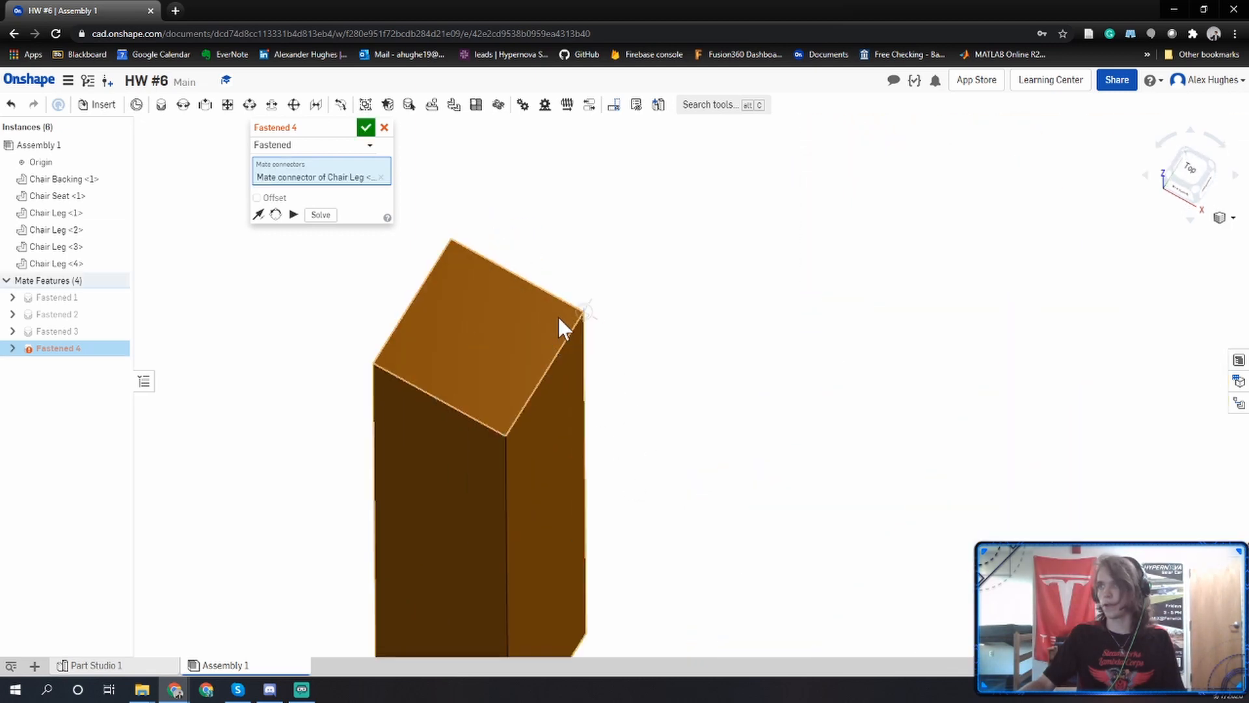
{"action": "scroll", "coordinate": [557, 316], "scroll_direction": "down", "scroll_amount": 5}
{"action": "right_click_drag", "start_coordinate": [752, 404], "coordinate": [783, 521]}
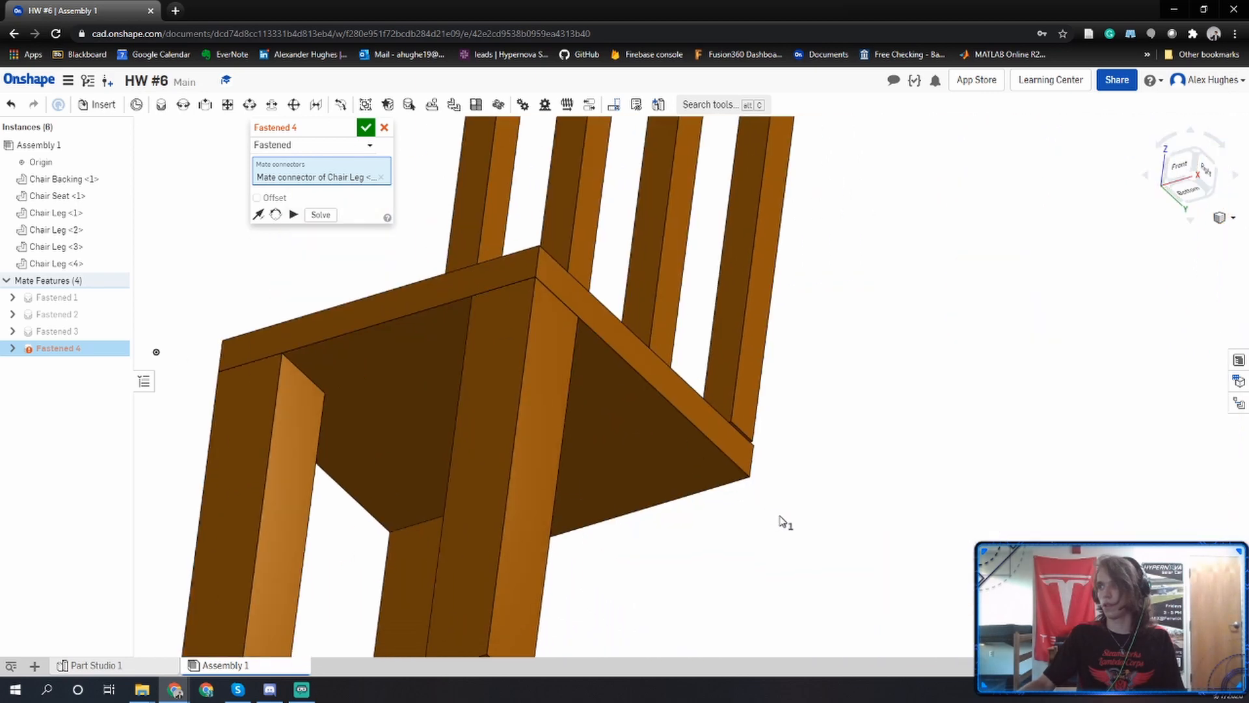
{"action": "left_click", "coordinate": [724, 473]}
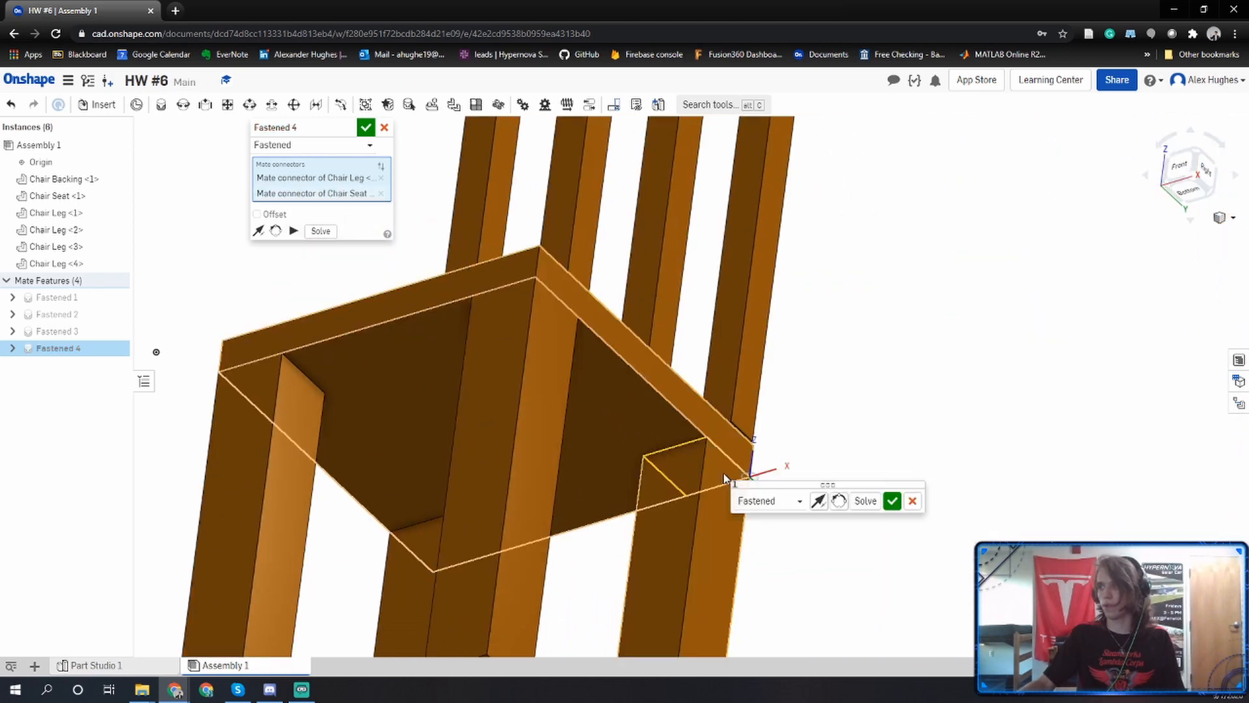
{"action": "left_click", "coordinate": [889, 503]}
{"action": "scroll", "coordinate": [890, 503], "scroll_direction": "down", "scroll_amount": 4}
{"action": "right_click_drag", "start_coordinate": [890, 503], "coordinate": [884, 557]}
{"action": "right_click_drag", "start_coordinate": [622, 435], "coordinate": [641, 355]}
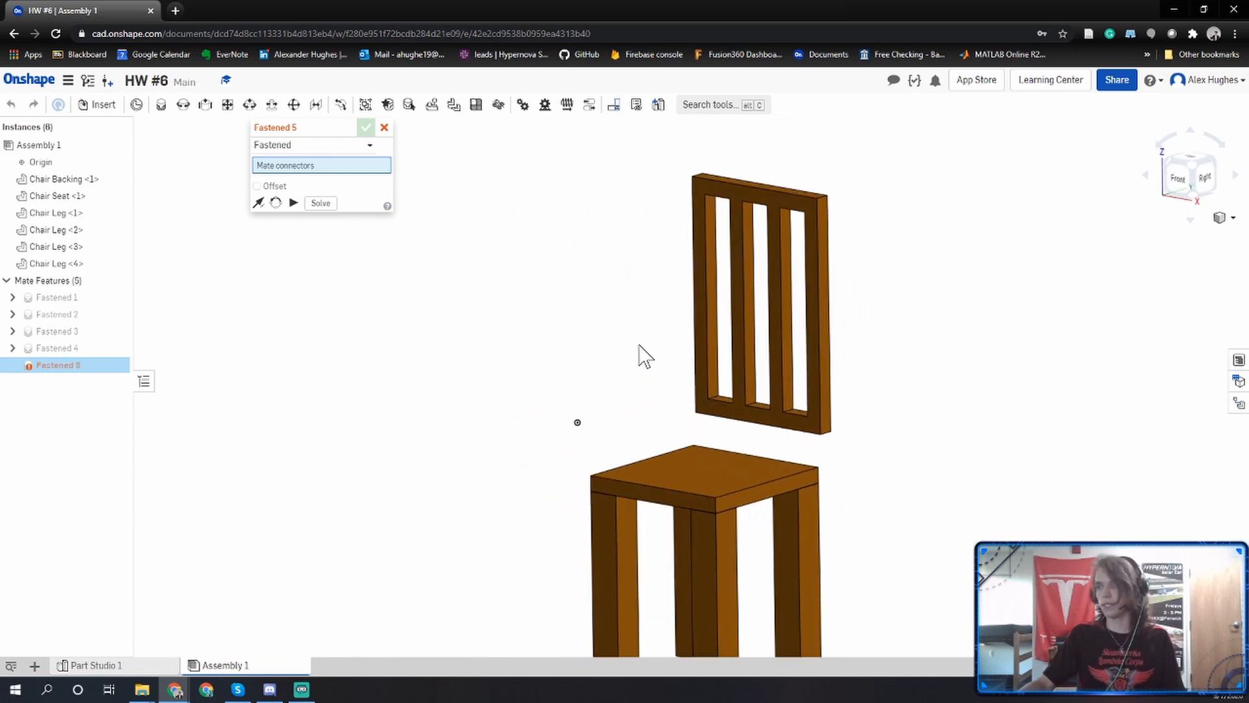
{"action": "left_click", "coordinate": [384, 128]}
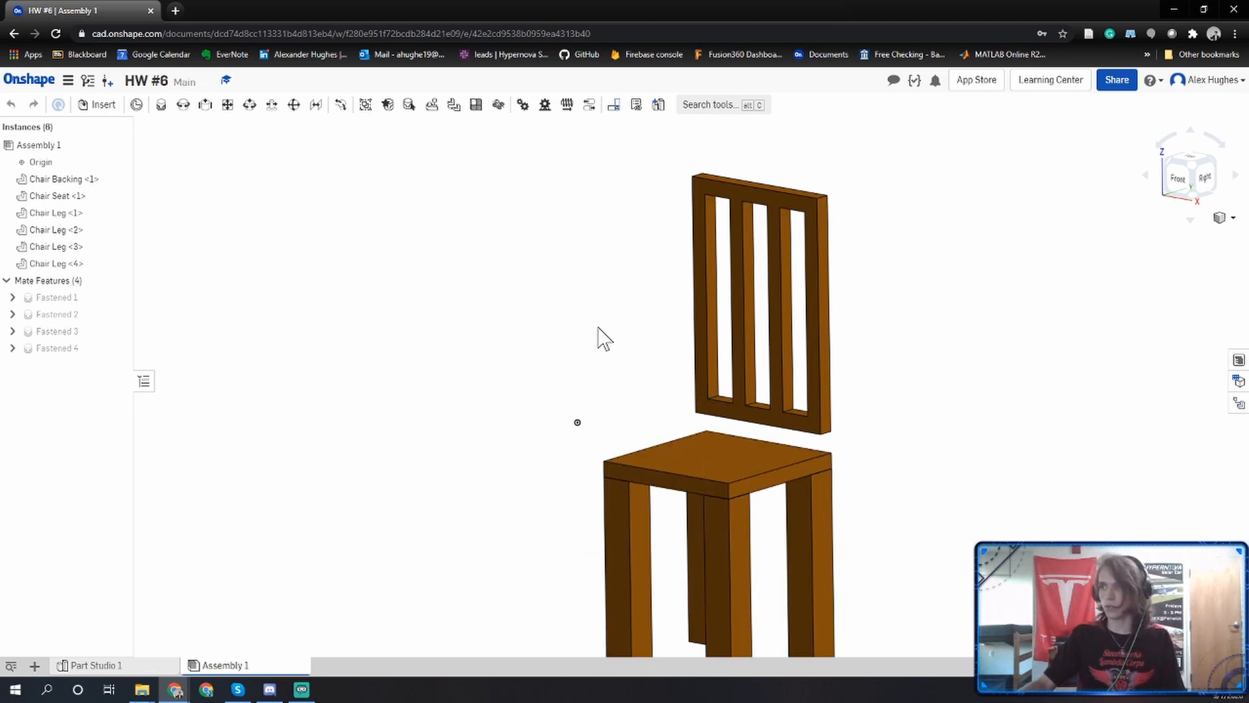
Move the seat with its four fastened legs to a spot just below and in front of the chair backing.
{"action": "left_click_drag", "start_coordinate": [460, 426], "coordinate": [674, 463]}
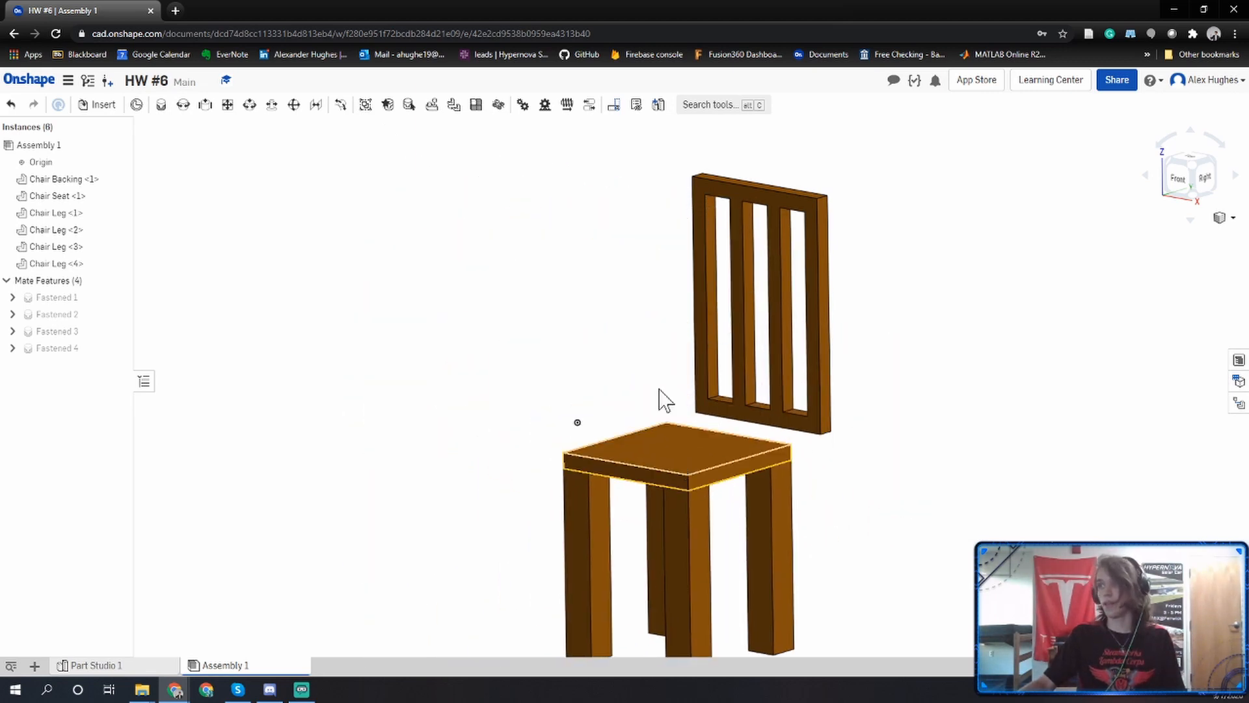
{"action": "left_click", "coordinate": [96, 105]}
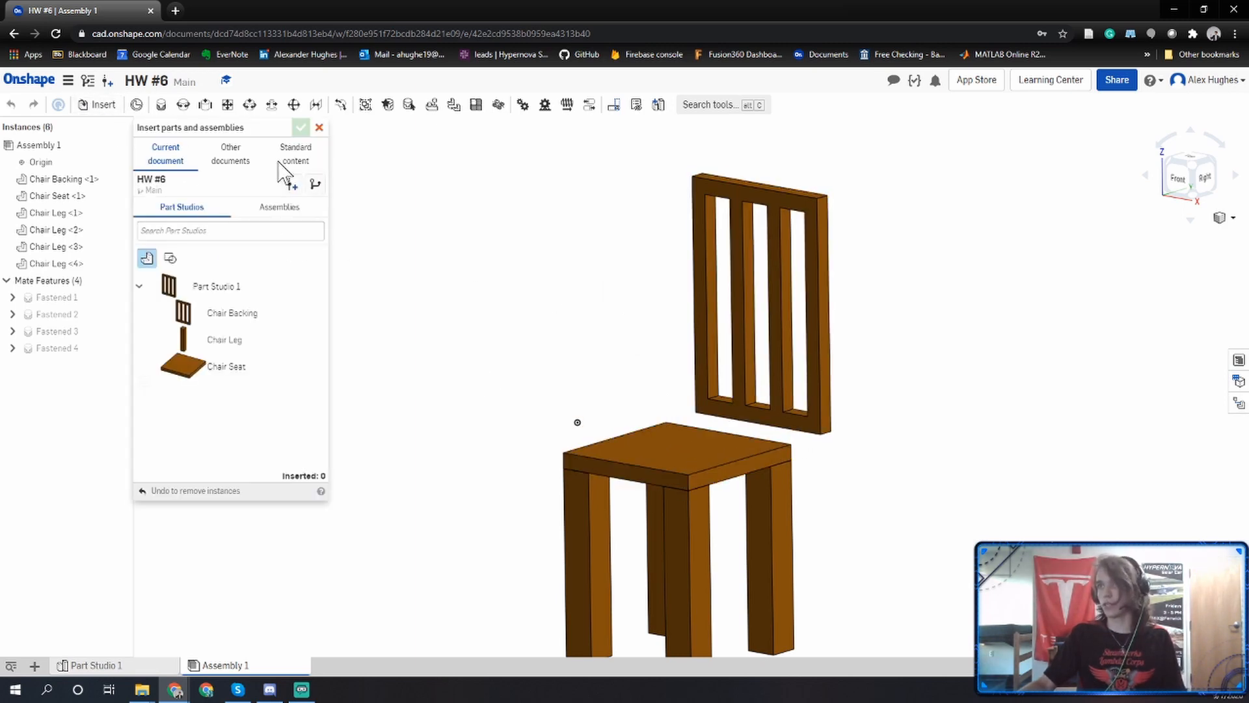
{"action": "key", "text": "Escape"}
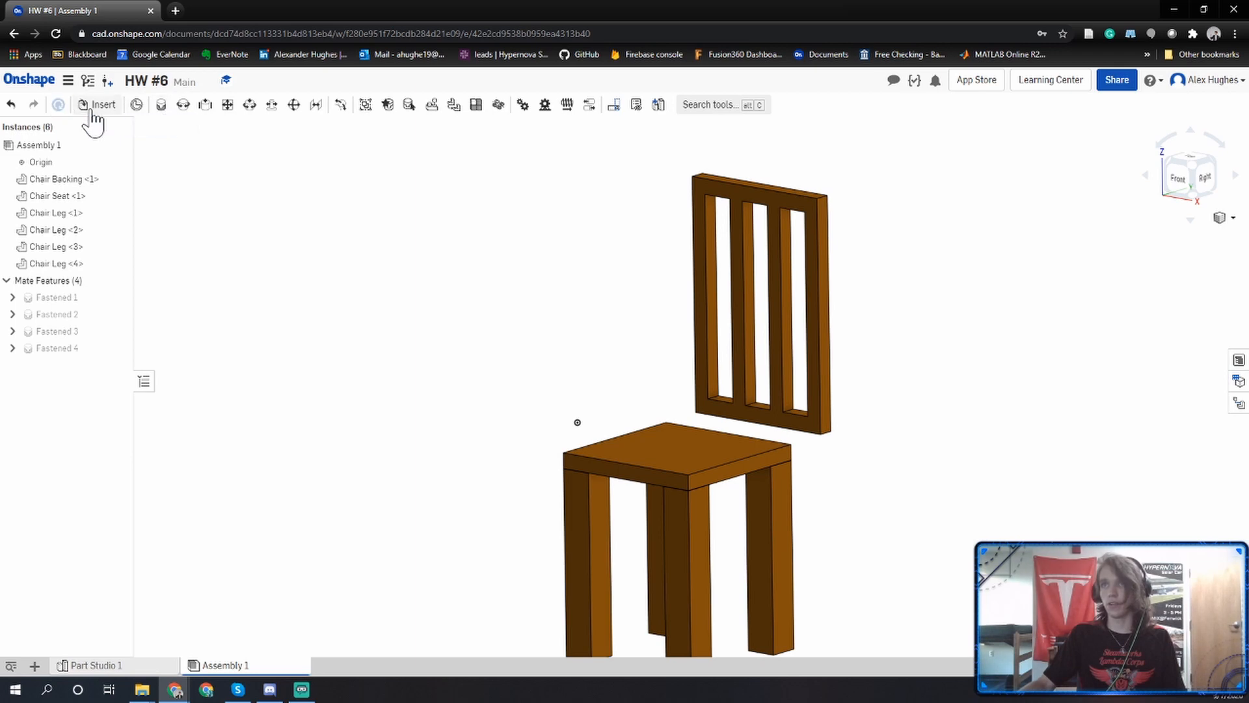
Fasten the midpoint of the backing's bottom rear edge to the midpoint of the seat's top rear edge and end the mate command.
{"action": "left_click", "coordinate": [161, 105]}
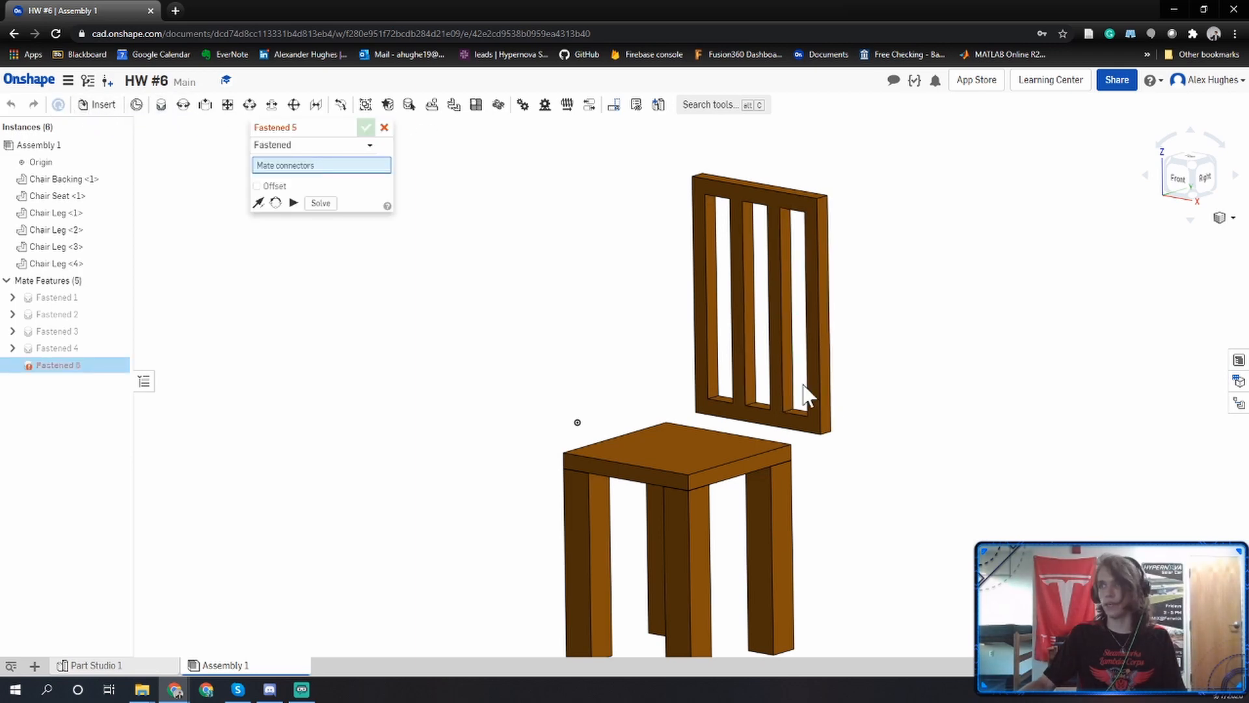
{"action": "right_click_drag", "start_coordinate": [807, 391], "coordinate": [684, 326]}
{"action": "scroll", "coordinate": [870, 470], "scroll_direction": "up", "scroll_amount": 6}
{"action": "scroll", "coordinate": [842, 465], "scroll_direction": "up", "scroll_amount": 3}
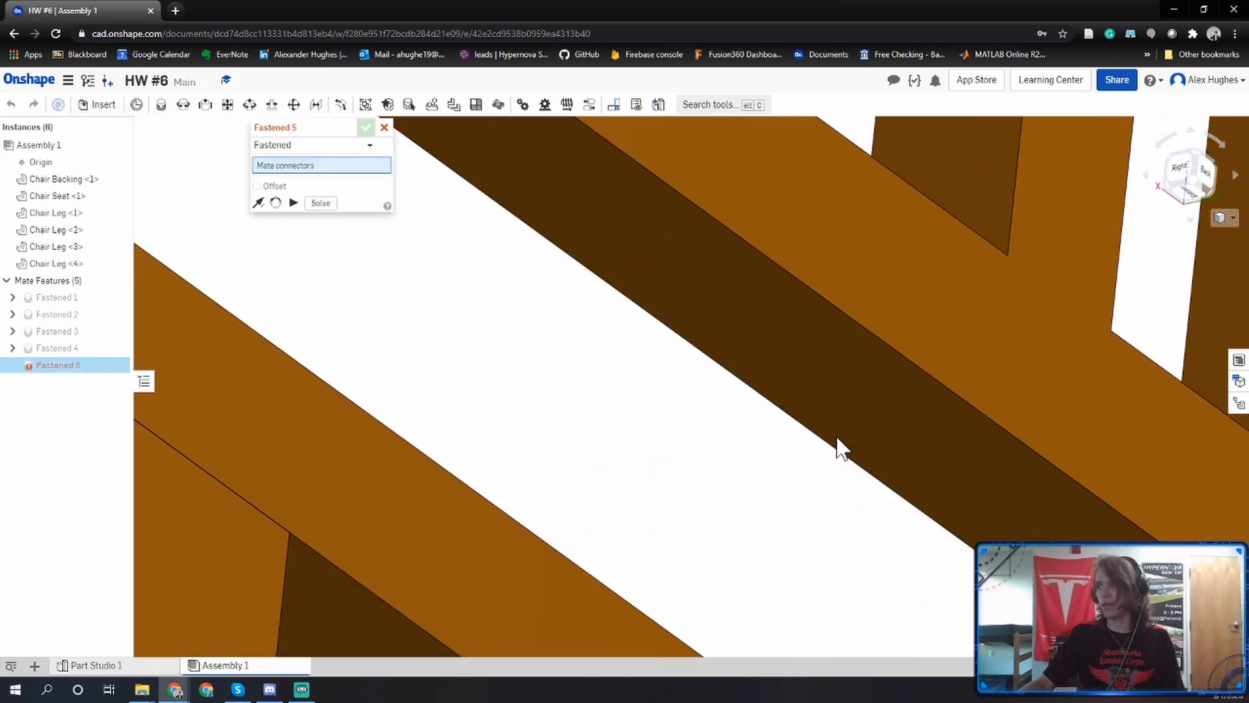
{"action": "left_click", "coordinate": [874, 352]}
{"action": "scroll", "coordinate": [875, 358], "scroll_direction": "down", "scroll_amount": 5}
{"action": "right_click_drag", "start_coordinate": [875, 362], "coordinate": [727, 412]}
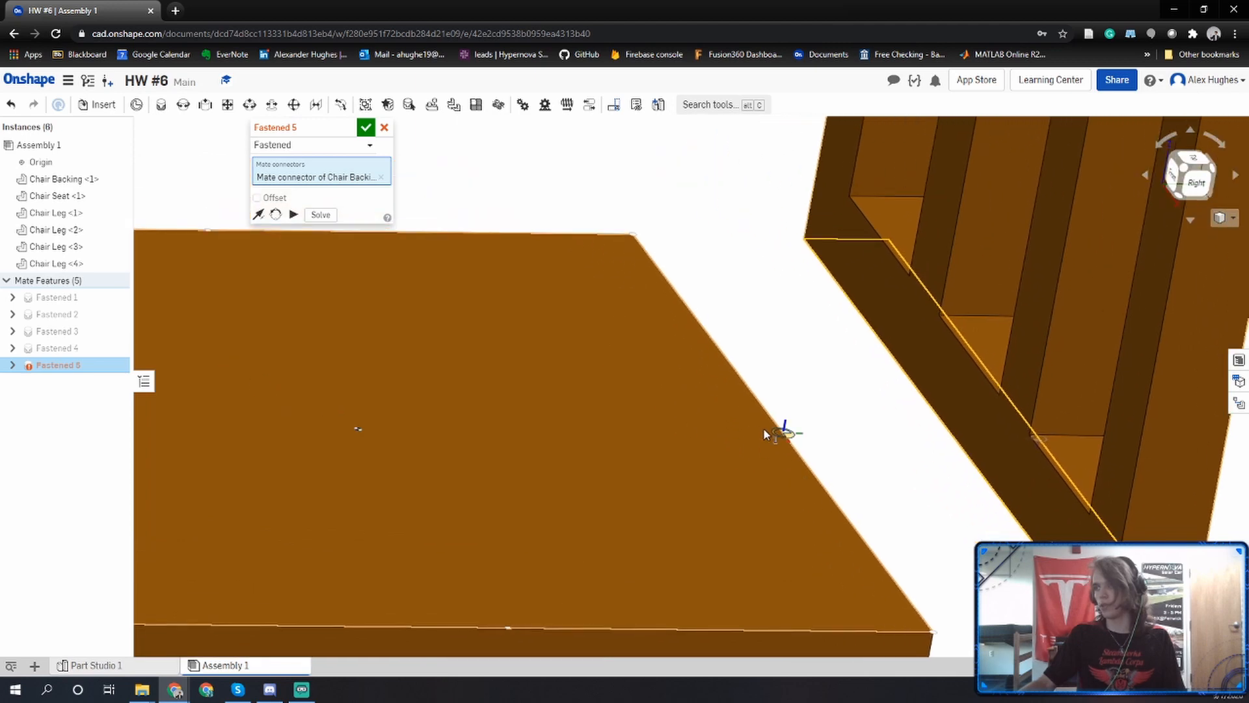
{"action": "left_click", "coordinate": [785, 432]}
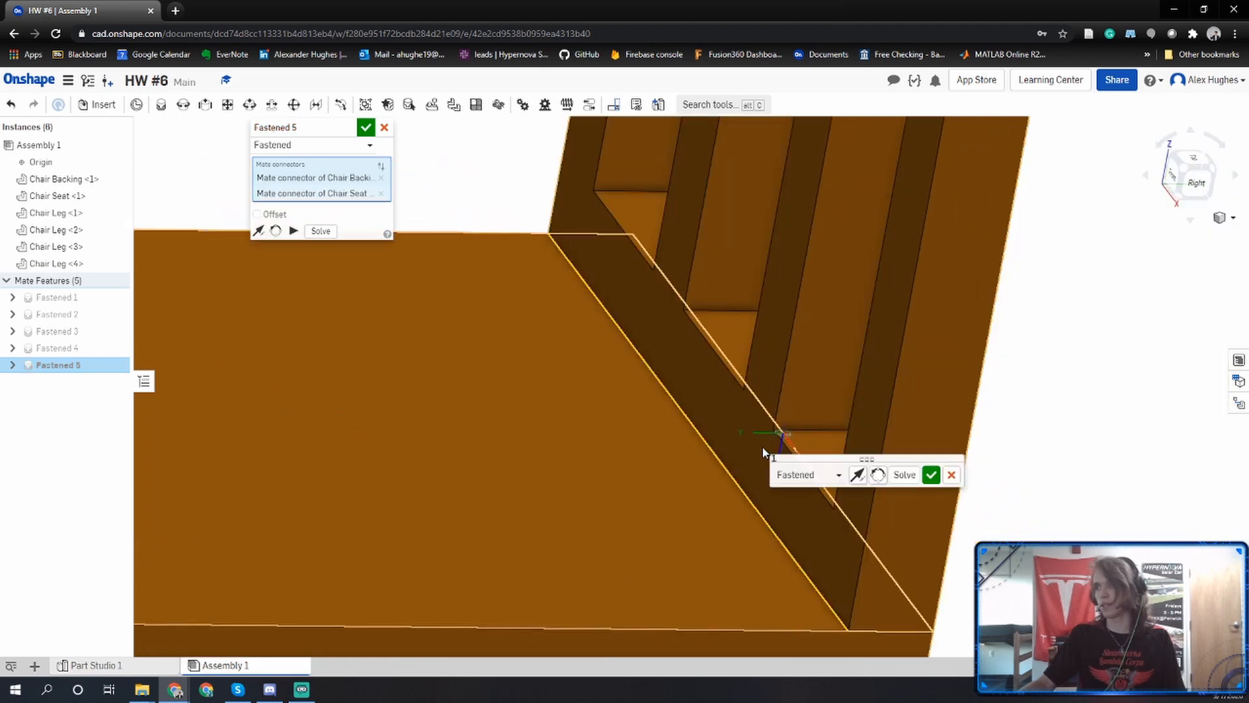
{"action": "left_click", "coordinate": [930, 475]}
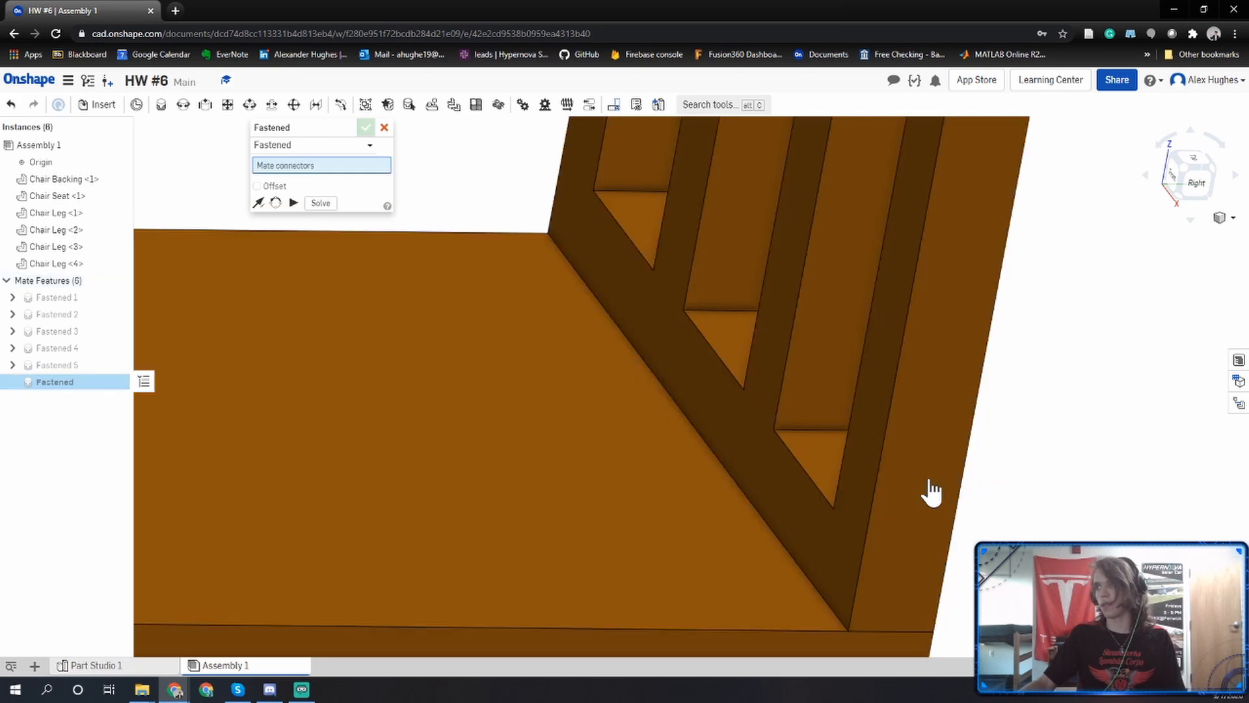
{"action": "scroll", "coordinate": [931, 491], "scroll_direction": "down", "scroll_amount": 5}
{"action": "left_click", "coordinate": [1183, 177]}
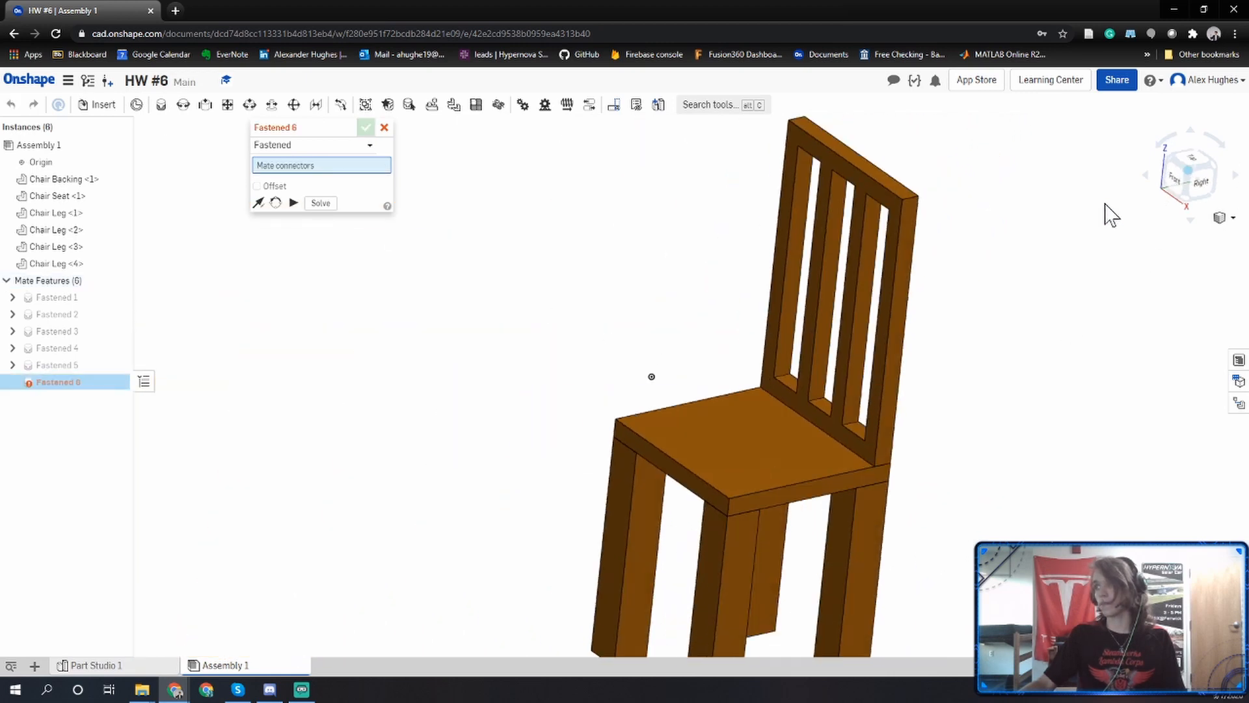
{"action": "key", "text": "Escape"}
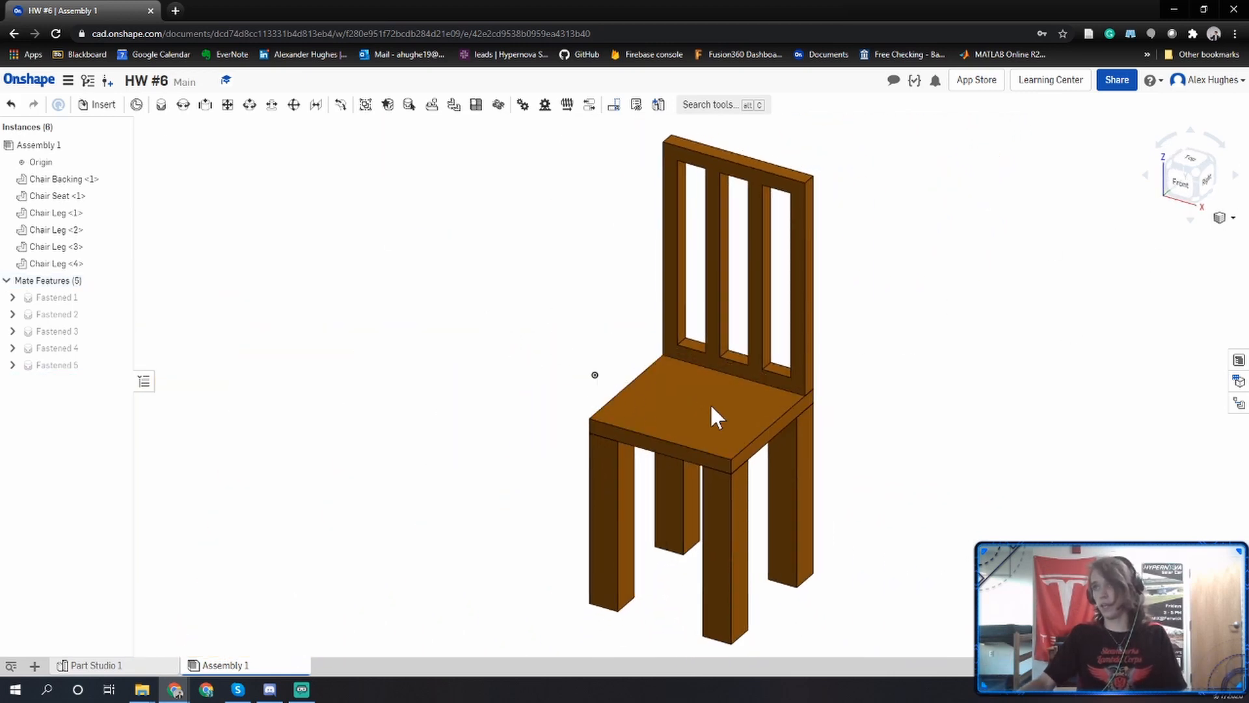
{"action": "scroll", "coordinate": [615, 361], "scroll_direction": "up", "scroll_amount": 3}
{"action": "left_click_drag", "start_coordinate": [566, 306], "coordinate": [611, 327]}
{"action": "middle_click_drag", "start_coordinate": [602, 387], "coordinate": [615, 448]}
{"action": "scroll", "coordinate": [643, 534], "scroll_direction": "down", "scroll_amount": 1}
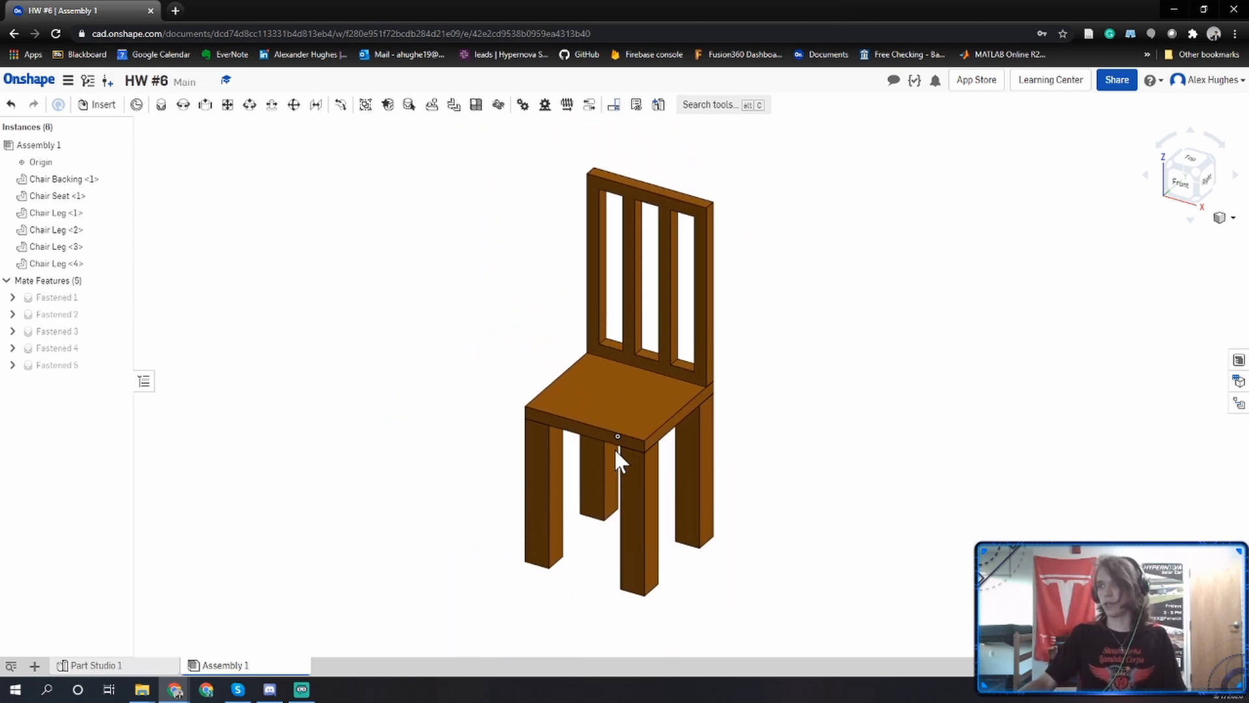
Create a drawing in the document from the ANSI_D_INCH.dwt template with no views.
{"action": "left_click", "coordinate": [35, 665]}
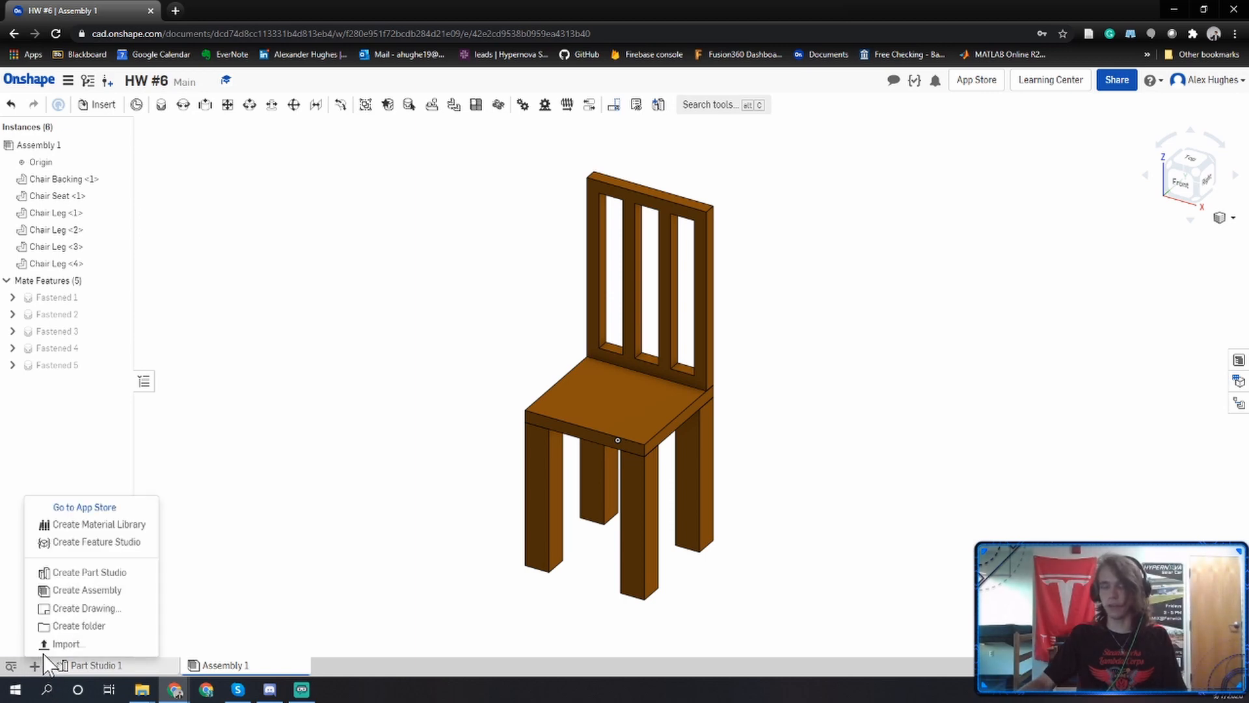
{"action": "left_click", "coordinate": [78, 609]}
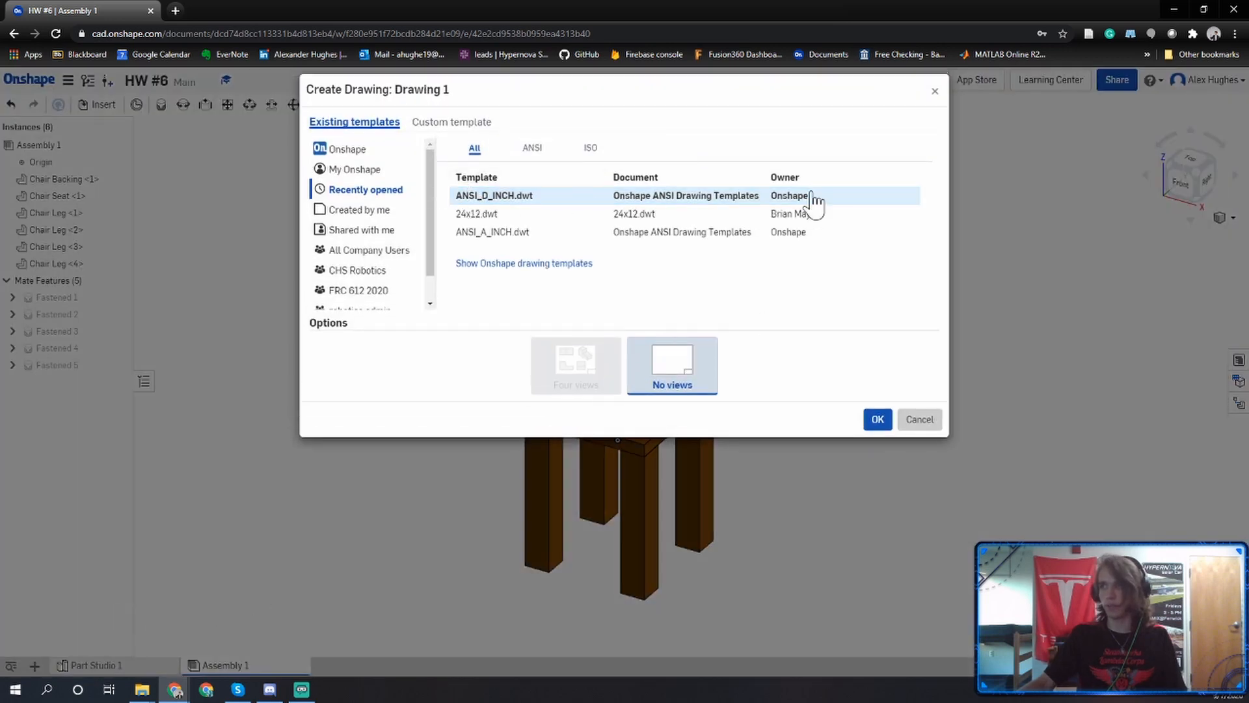
{"action": "left_click", "coordinate": [477, 198]}
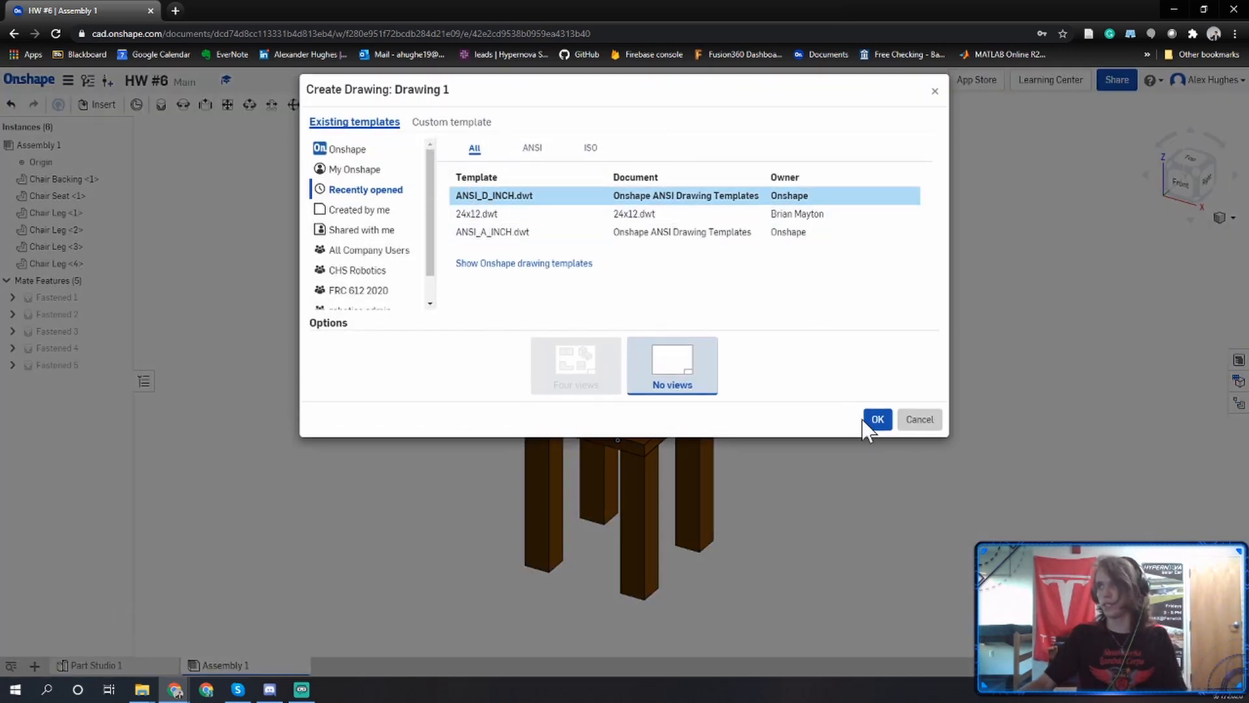
{"action": "left_click", "coordinate": [875, 420]}
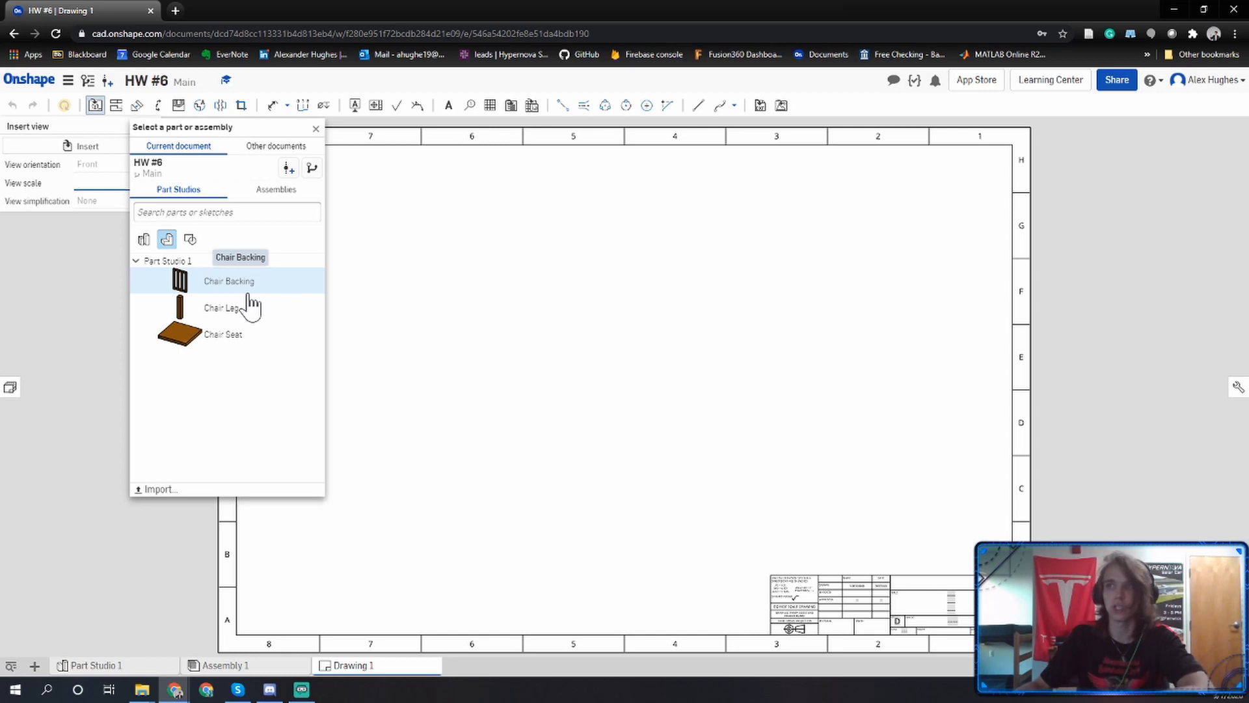
Choose Assembly 1 of the current document as the source of the drawing view.
{"action": "left_click", "coordinate": [269, 195]}
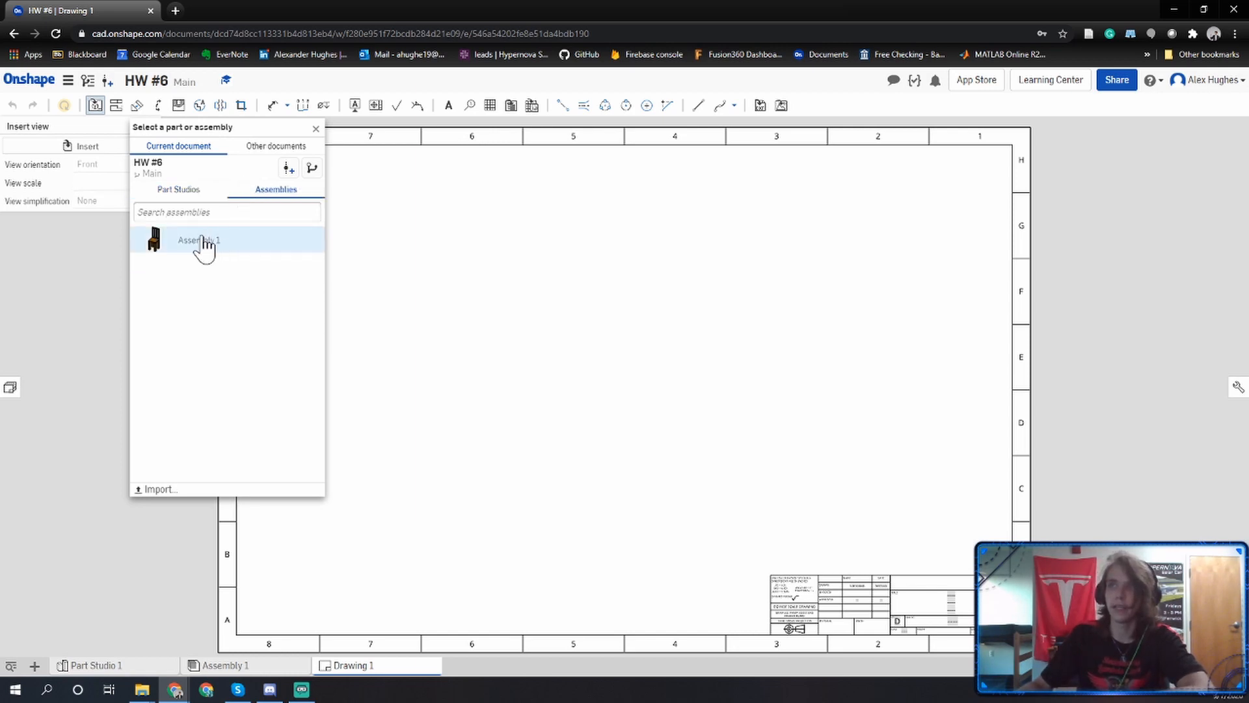
{"action": "left_click", "coordinate": [201, 193]}
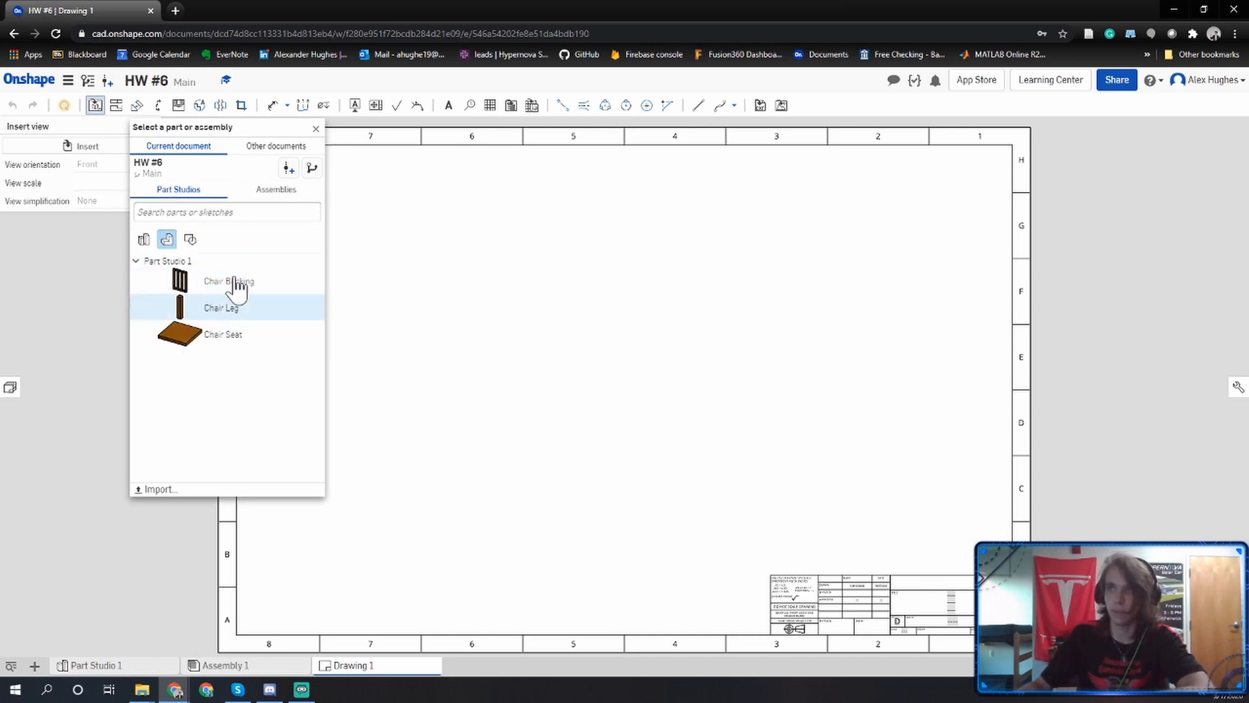
{"action": "left_click", "coordinate": [274, 195]}
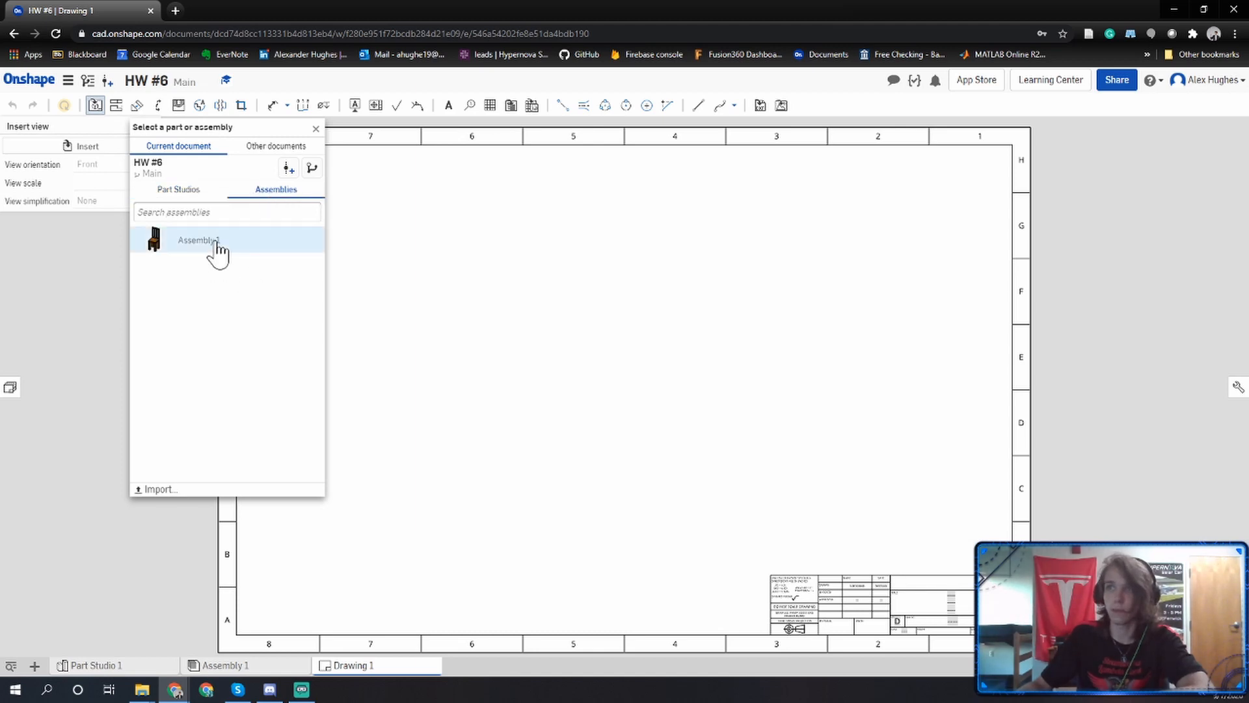
{"action": "left_click", "coordinate": [196, 242]}
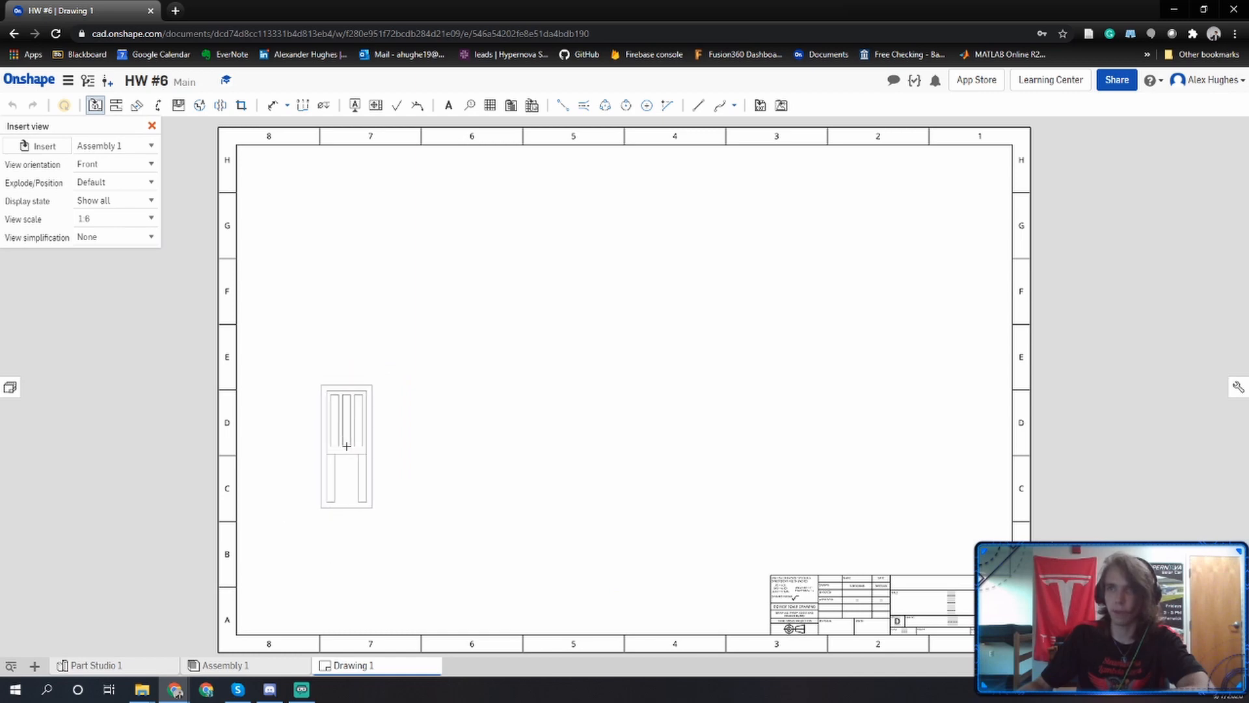
Set the view scale to 1:4 and place the chair's front view in the lower-left part of the sheet, around zone C7.
{"action": "left_click", "coordinate": [153, 219]}
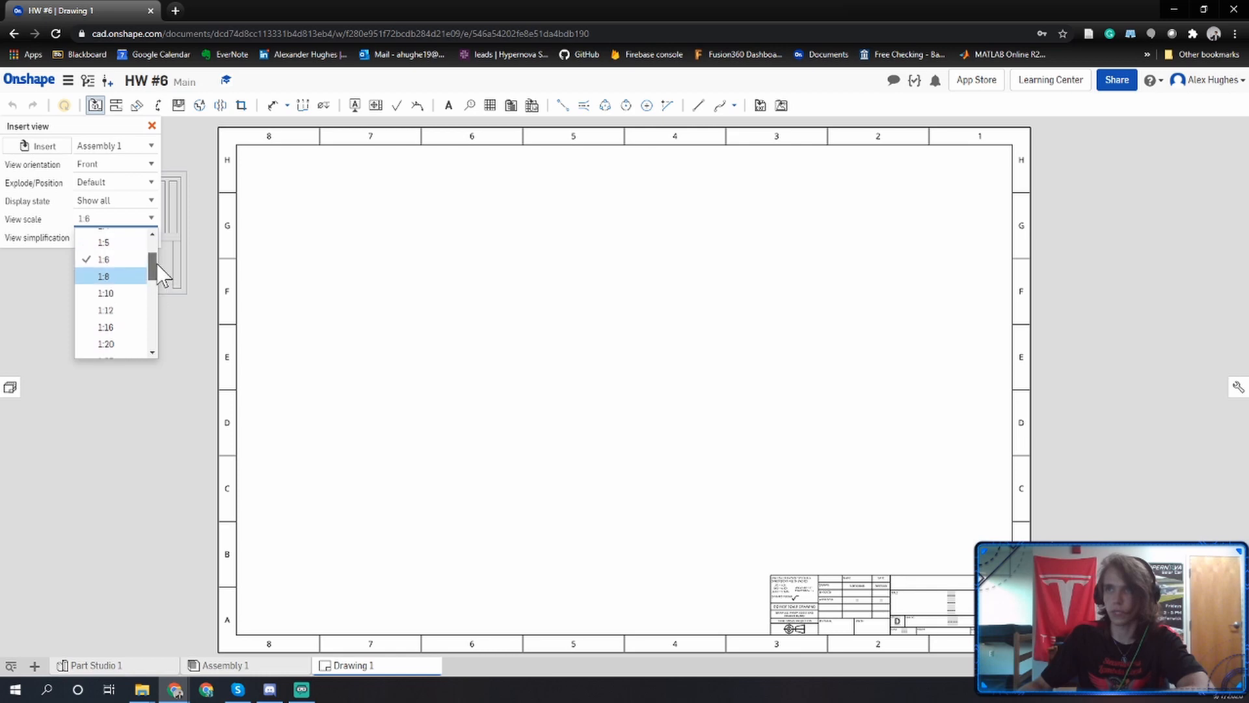
{"action": "scroll", "coordinate": [156, 264], "scroll_direction": "up", "scroll_amount": 1}
{"action": "left_click", "coordinate": [121, 256]}
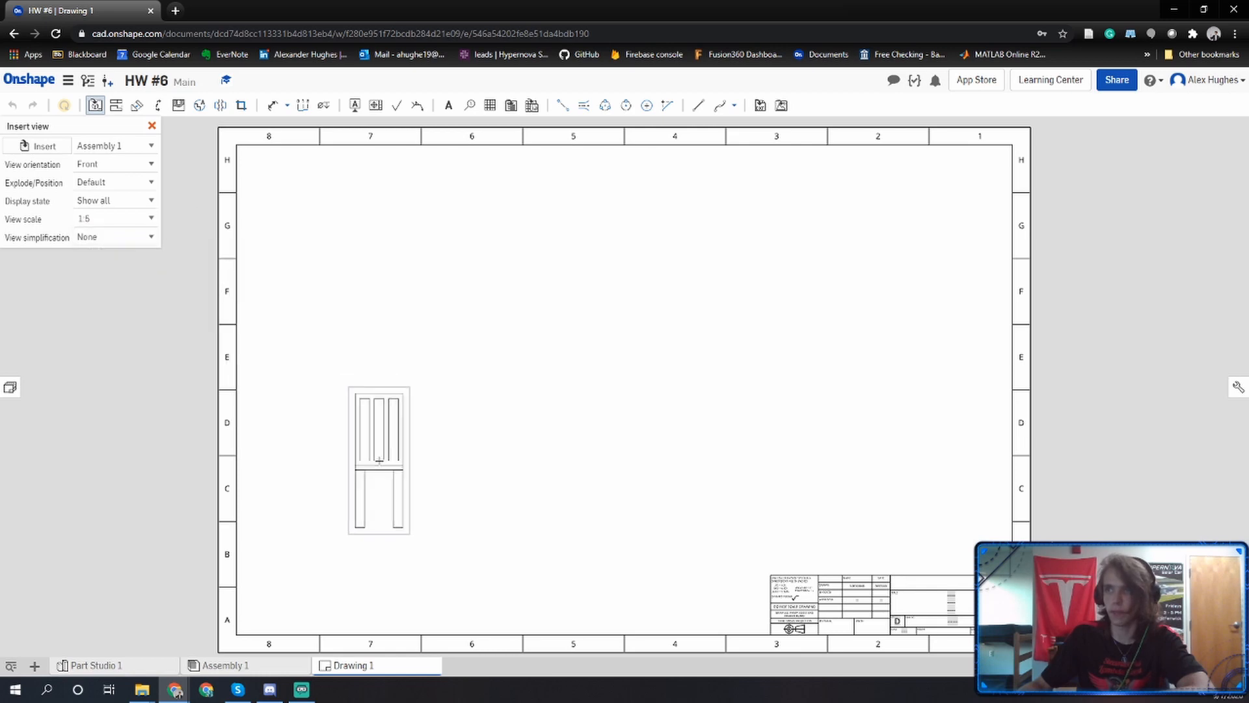
{"action": "left_click", "coordinate": [149, 224]}
{"action": "scroll", "coordinate": [139, 259], "scroll_direction": "up", "scroll_amount": 2}
{"action": "left_click", "coordinate": [125, 287]}
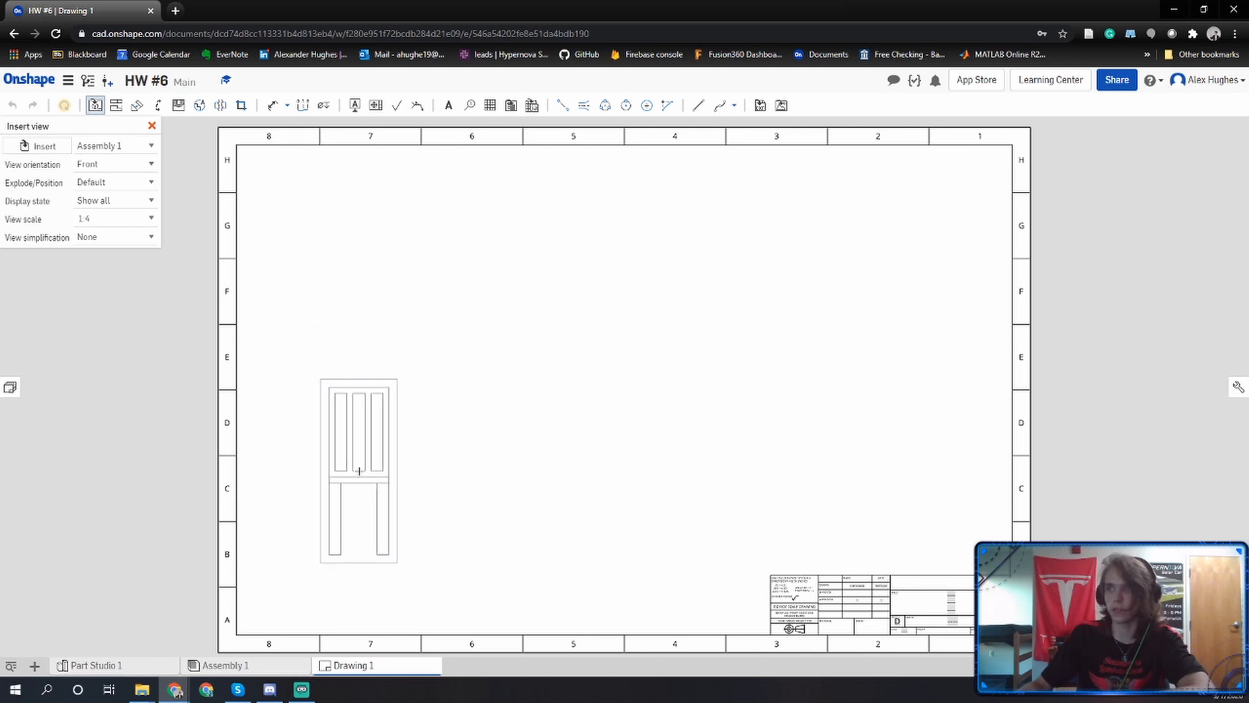
{"action": "left_click", "coordinate": [359, 470]}
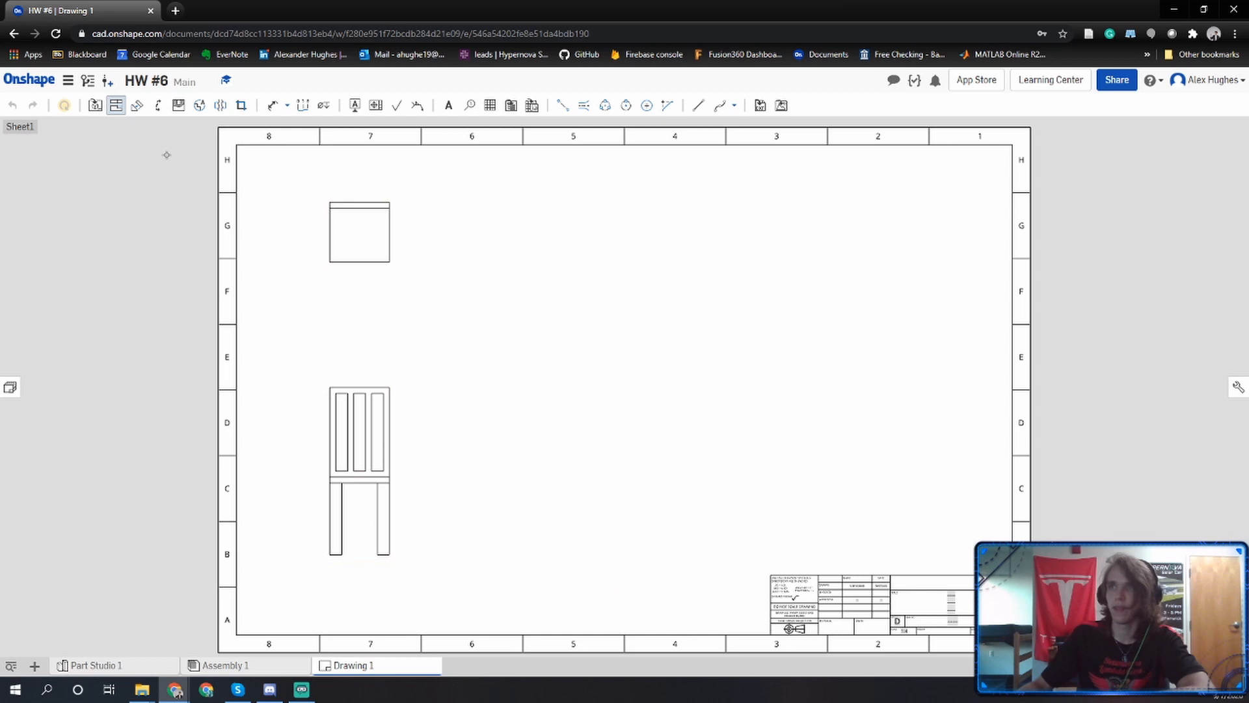
Project top, side and isometric views from the front view, with the top view above, side view far right and isometric view upper right.
{"action": "left_click", "coordinate": [117, 107]}
{"action": "left_click", "coordinate": [390, 431]}
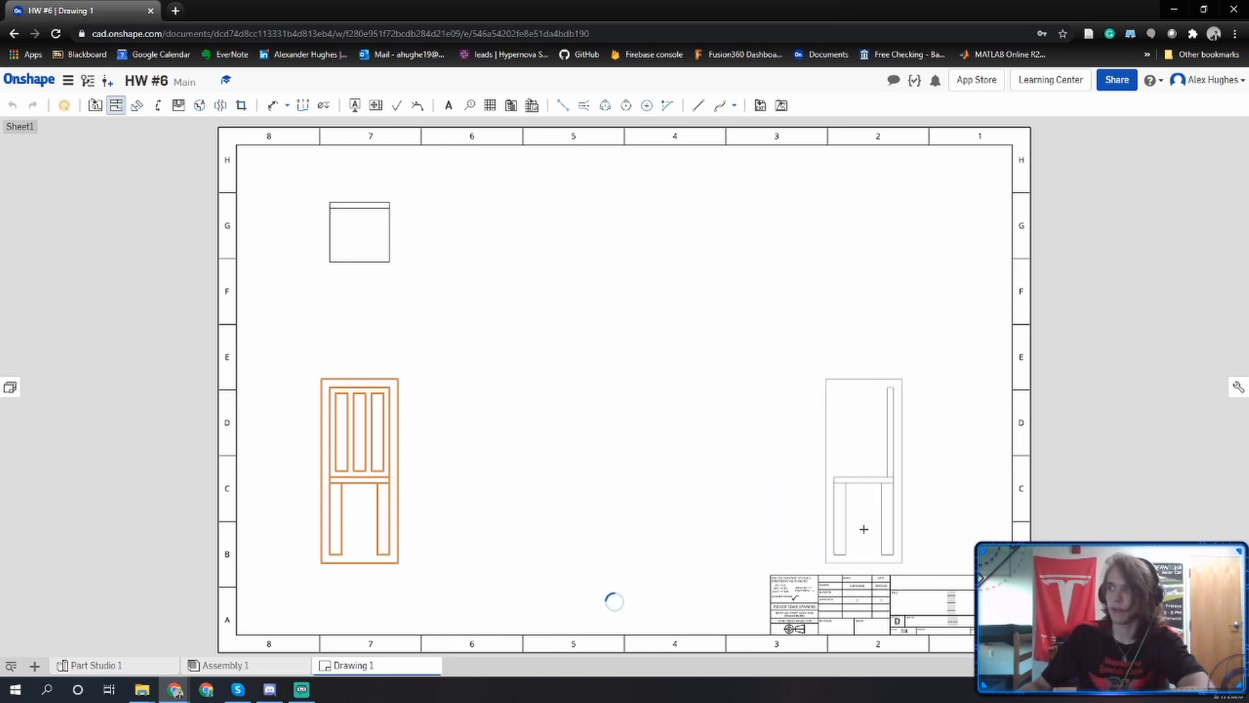
{"action": "left_click", "coordinate": [864, 529]}
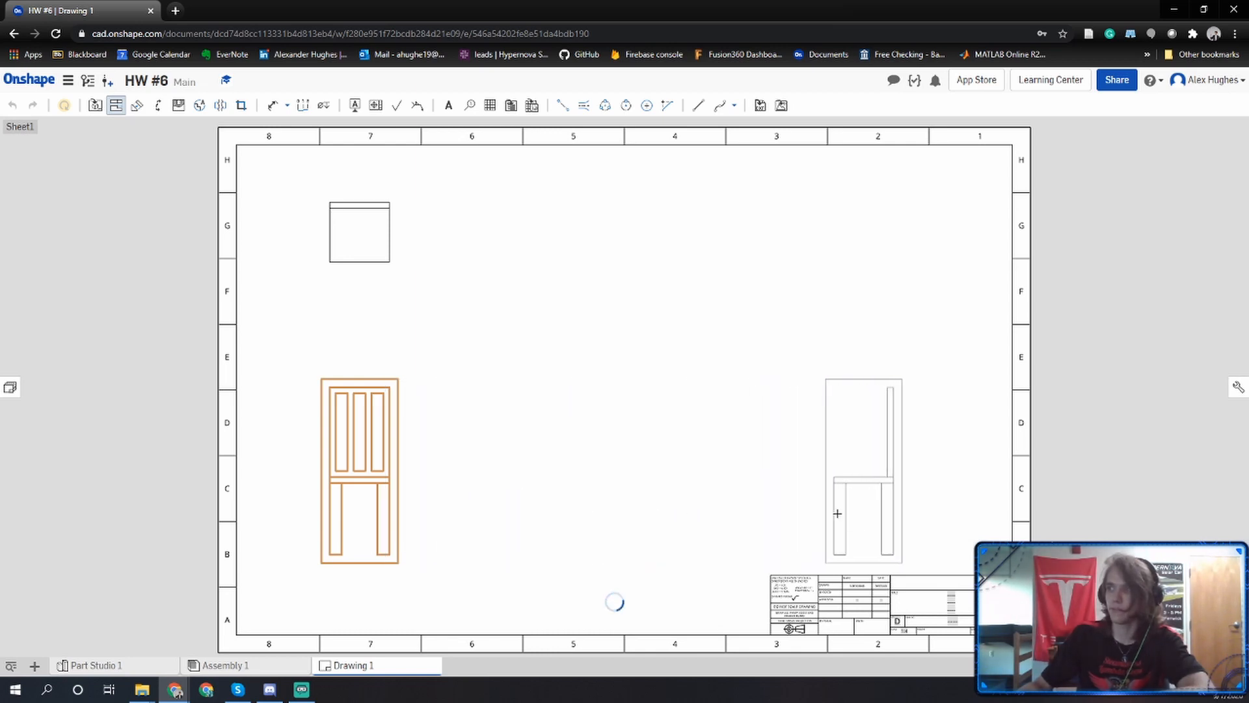
{"action": "left_click", "coordinate": [364, 443]}
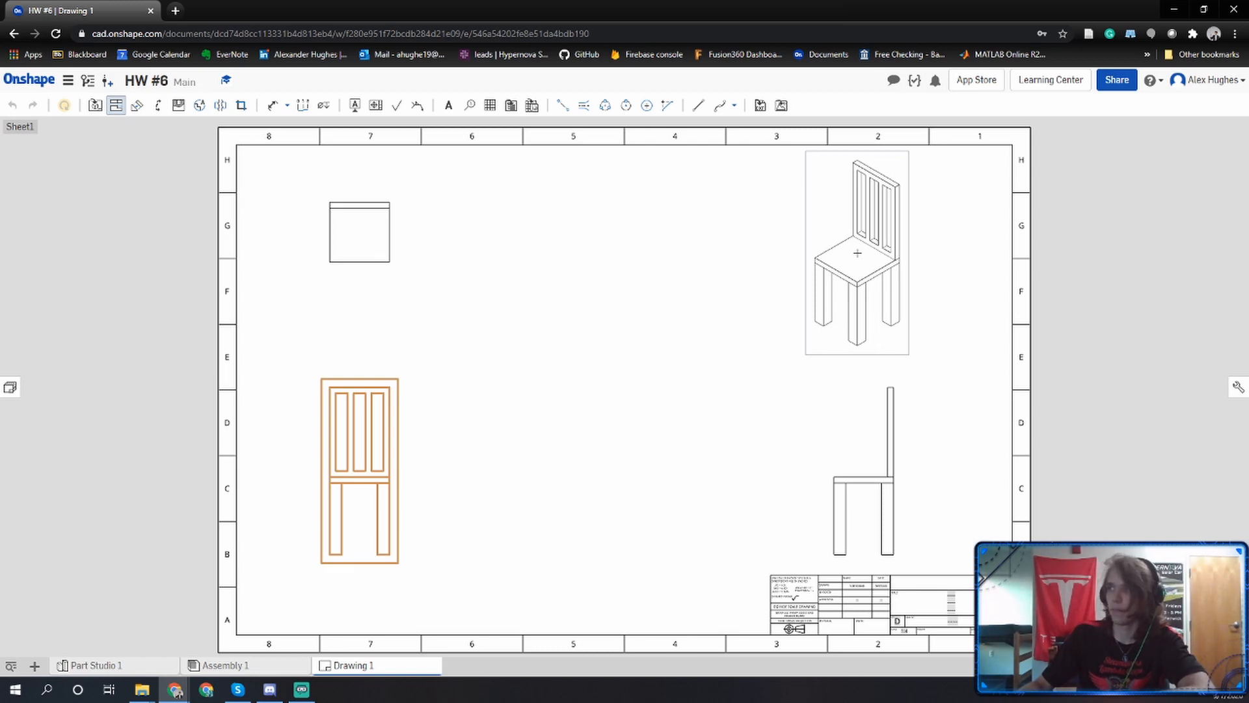
{"action": "left_click", "coordinate": [857, 254]}
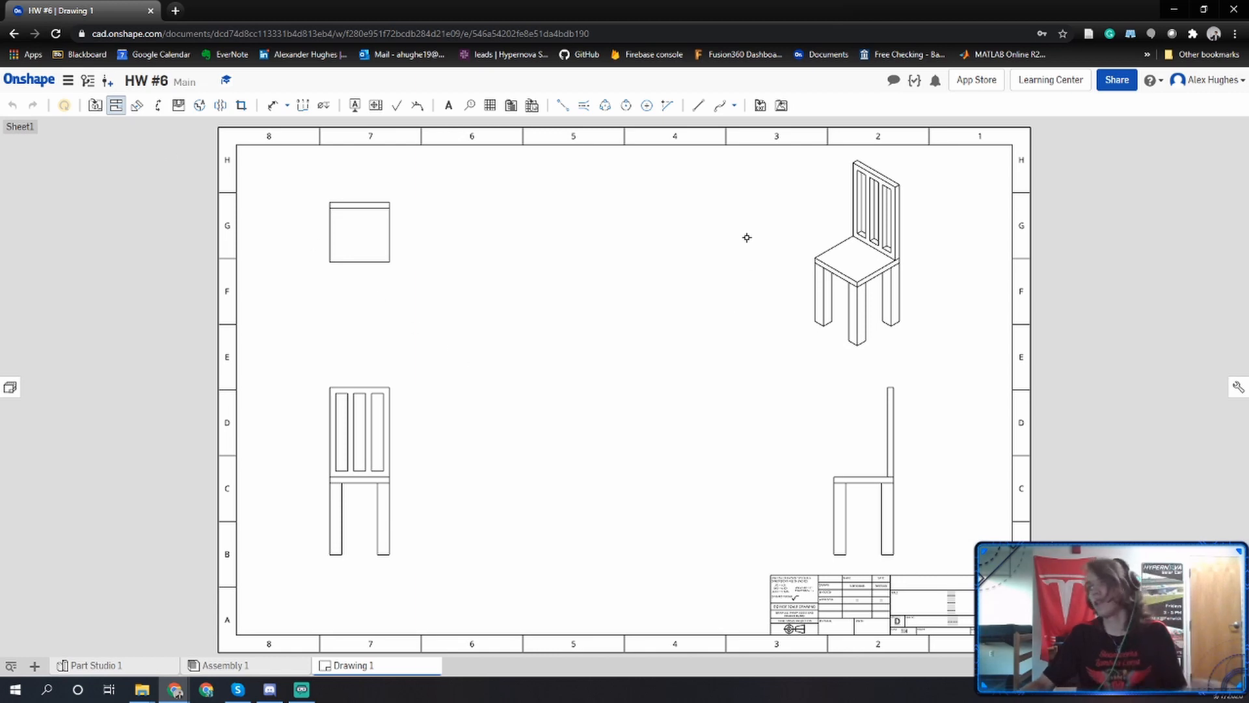
{"action": "key", "text": "Escape"}
Display the isometric chair view as shaded and clear the selection.
{"action": "right_click", "coordinate": [896, 236]}
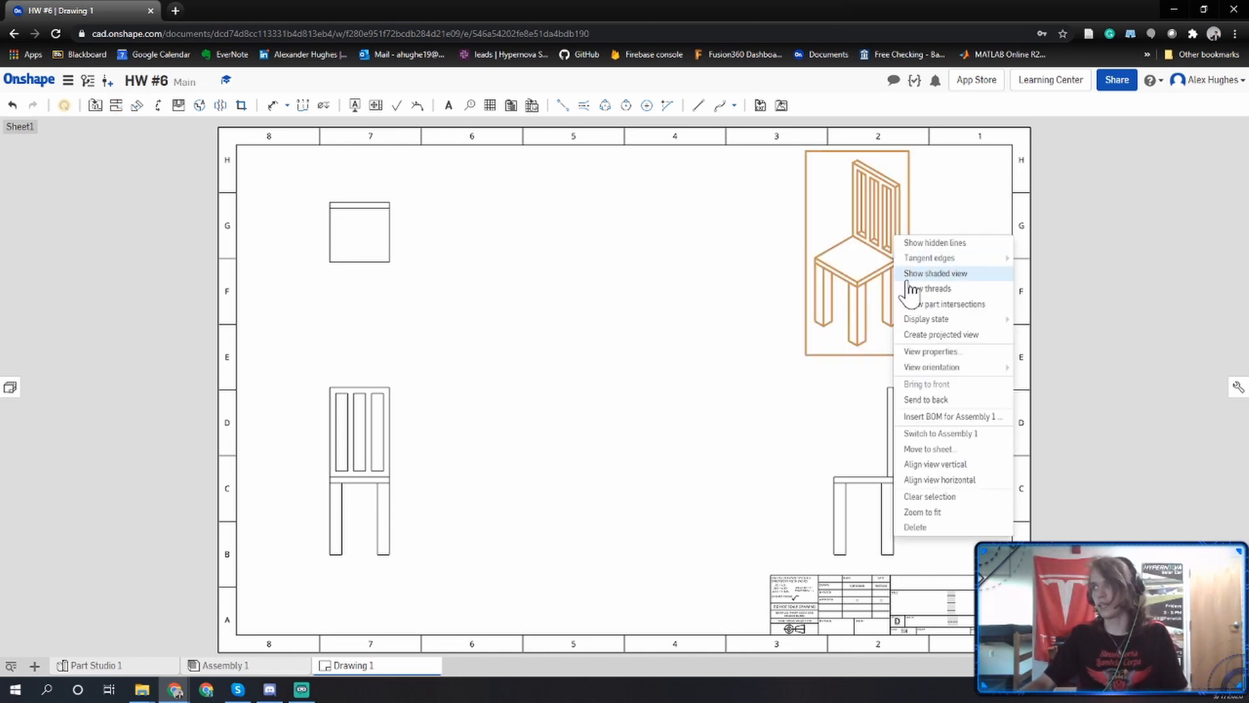
{"action": "left_click", "coordinate": [910, 278]}
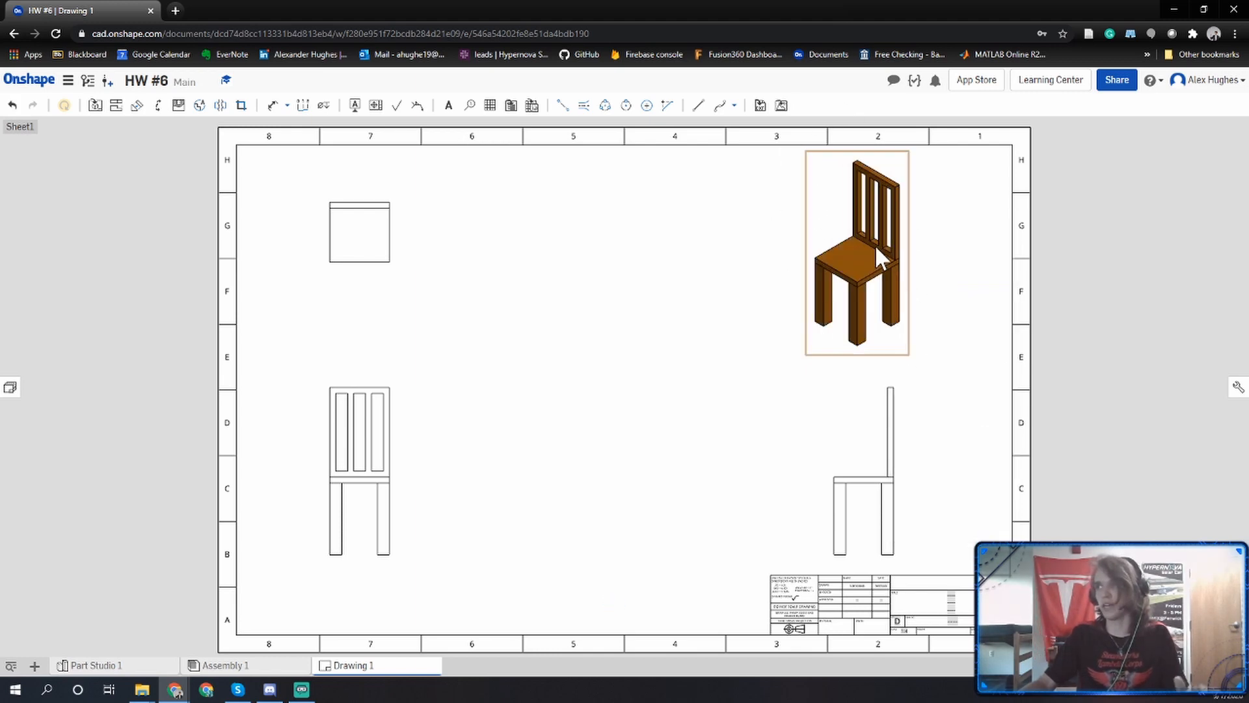
{"action": "left_click", "coordinate": [819, 383]}
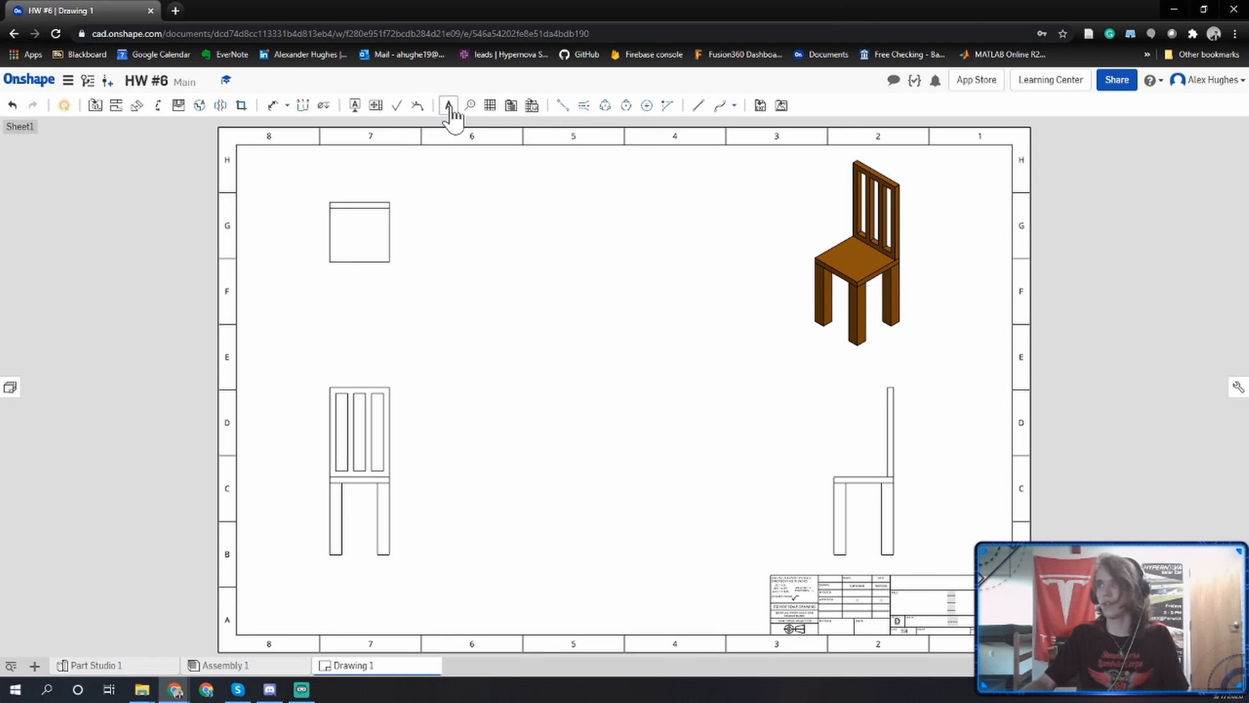
Dimension the chair's overall height beside the front view and the backing's width above it.
{"action": "left_click", "coordinate": [275, 108]}
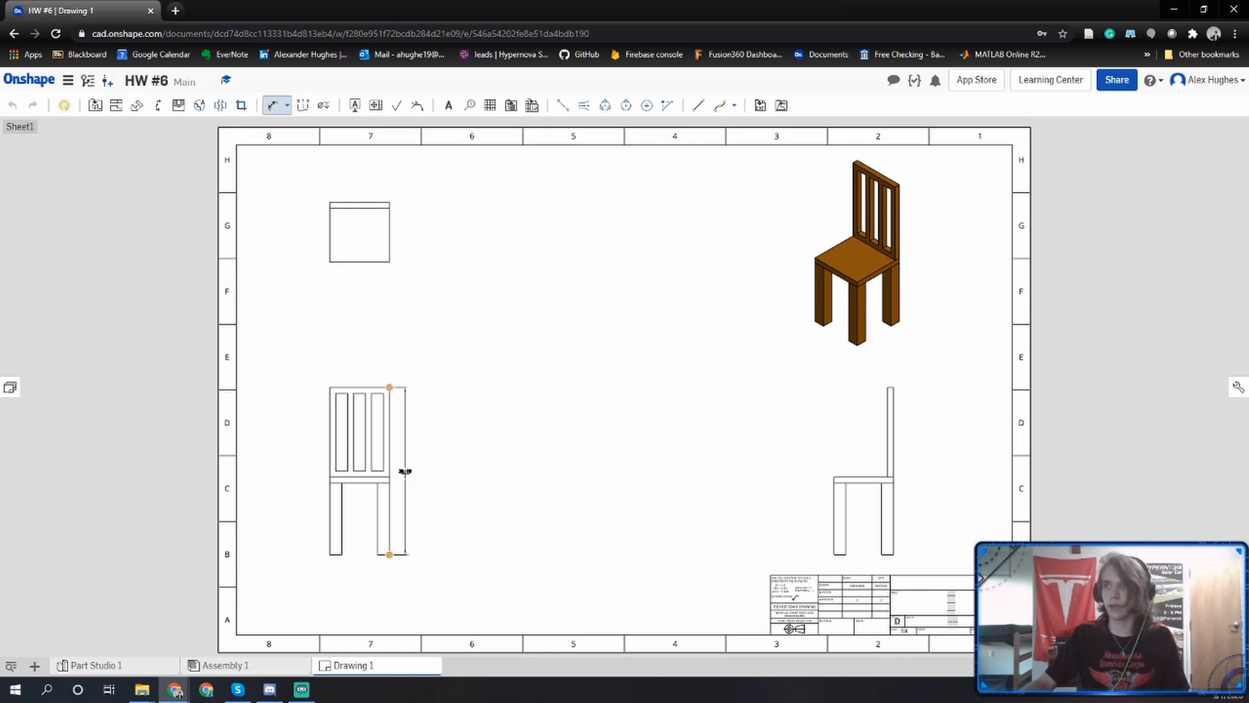
{"action": "left_click", "coordinate": [404, 468]}
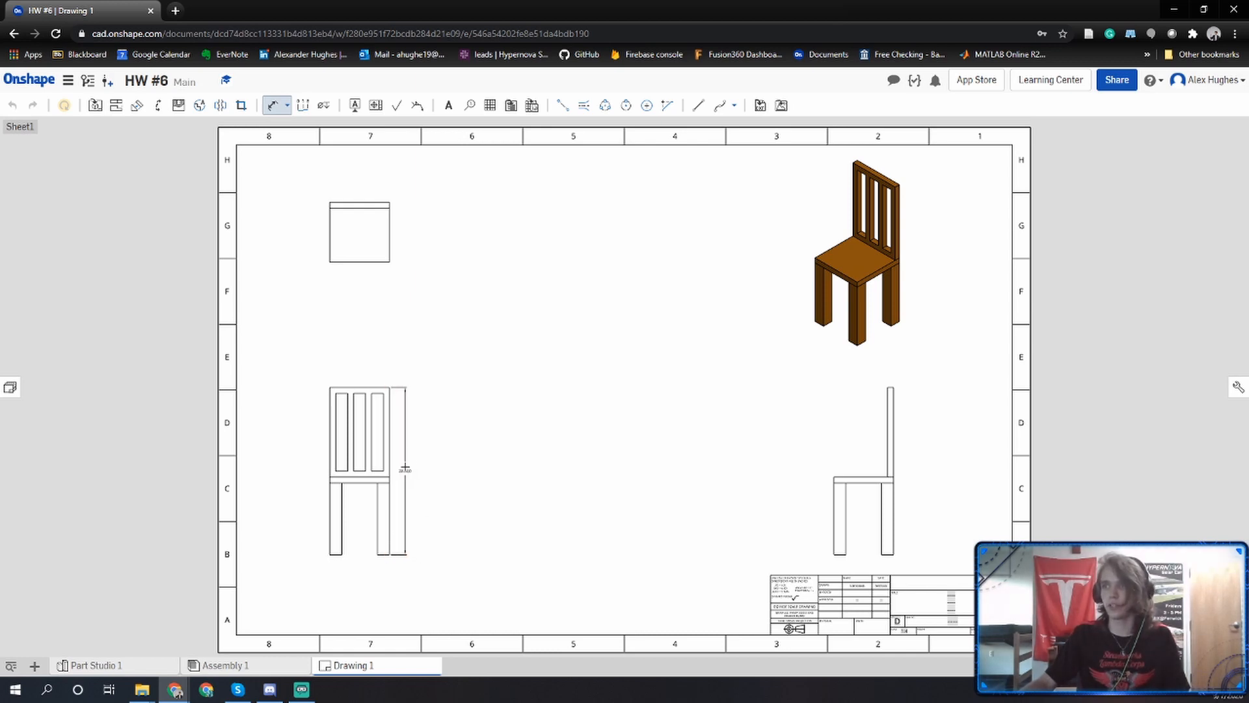
{"action": "left_click", "coordinate": [361, 385]}
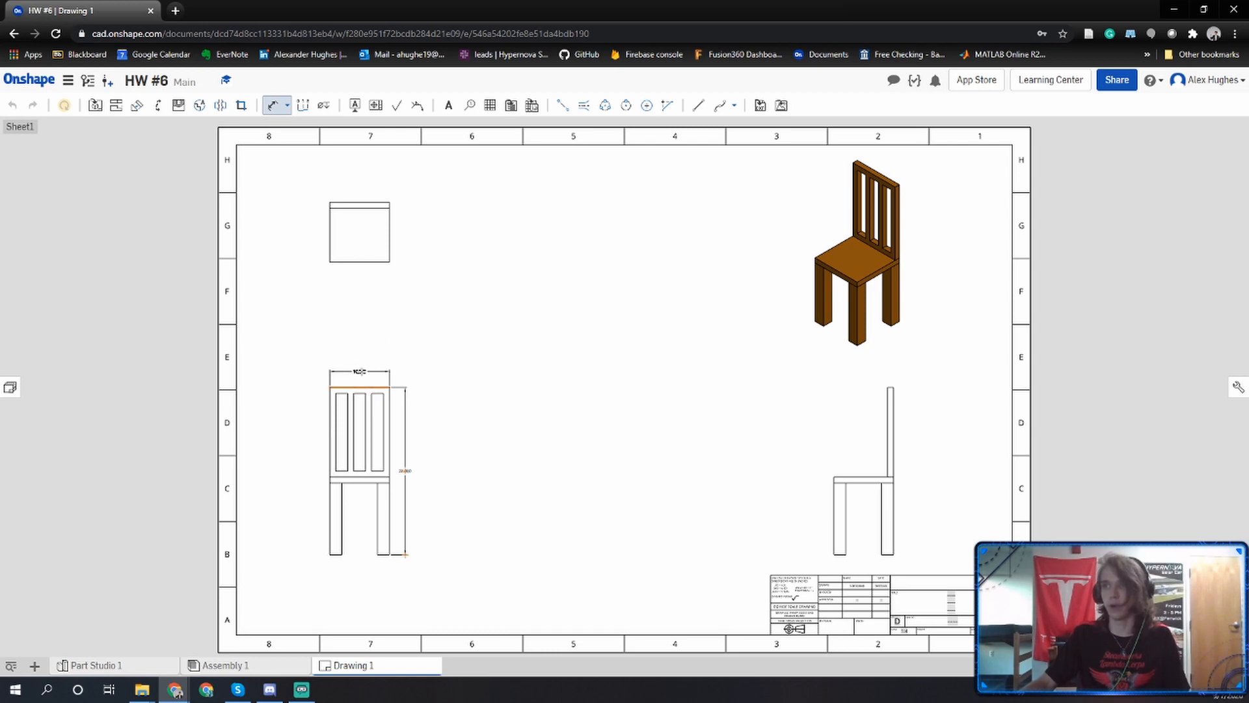
{"action": "left_click", "coordinate": [361, 372]}
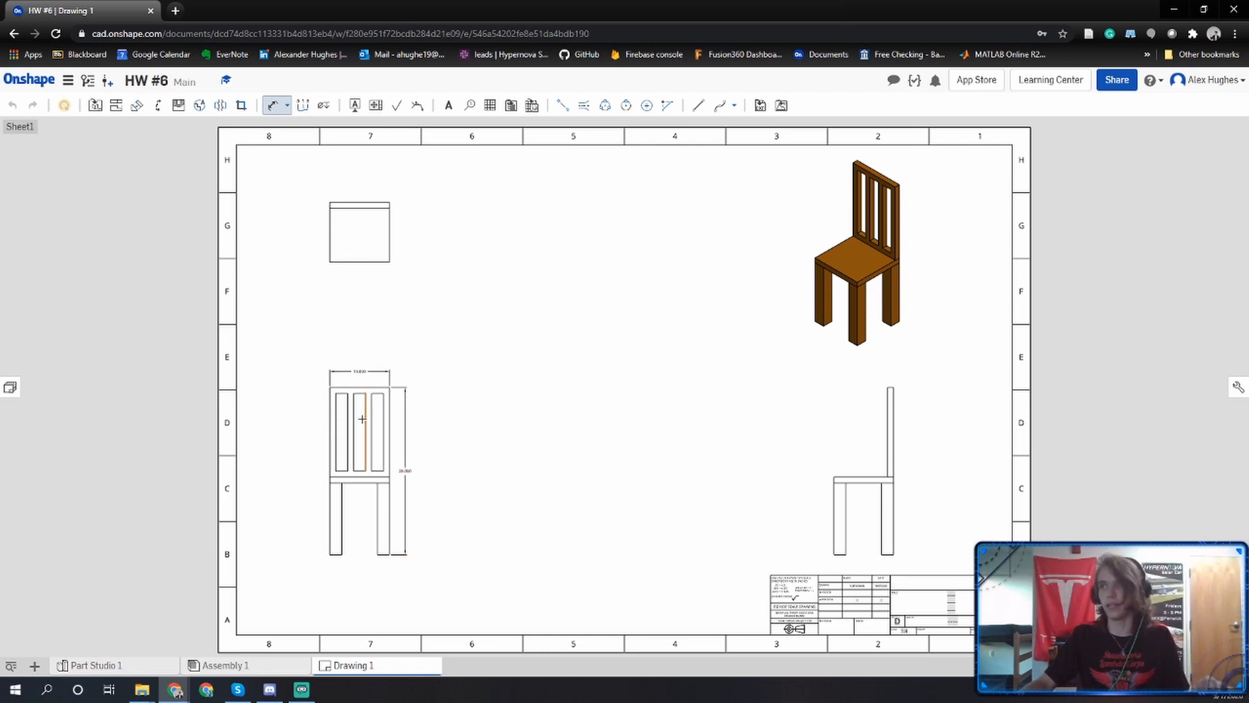
Dimension the width of the backing's right frame rail and of its rightmost slot in the front view.
{"action": "scroll", "coordinate": [363, 420], "scroll_direction": "up", "scroll_amount": 2}
{"action": "scroll", "coordinate": [362, 420], "scroll_direction": "up", "scroll_amount": 1}
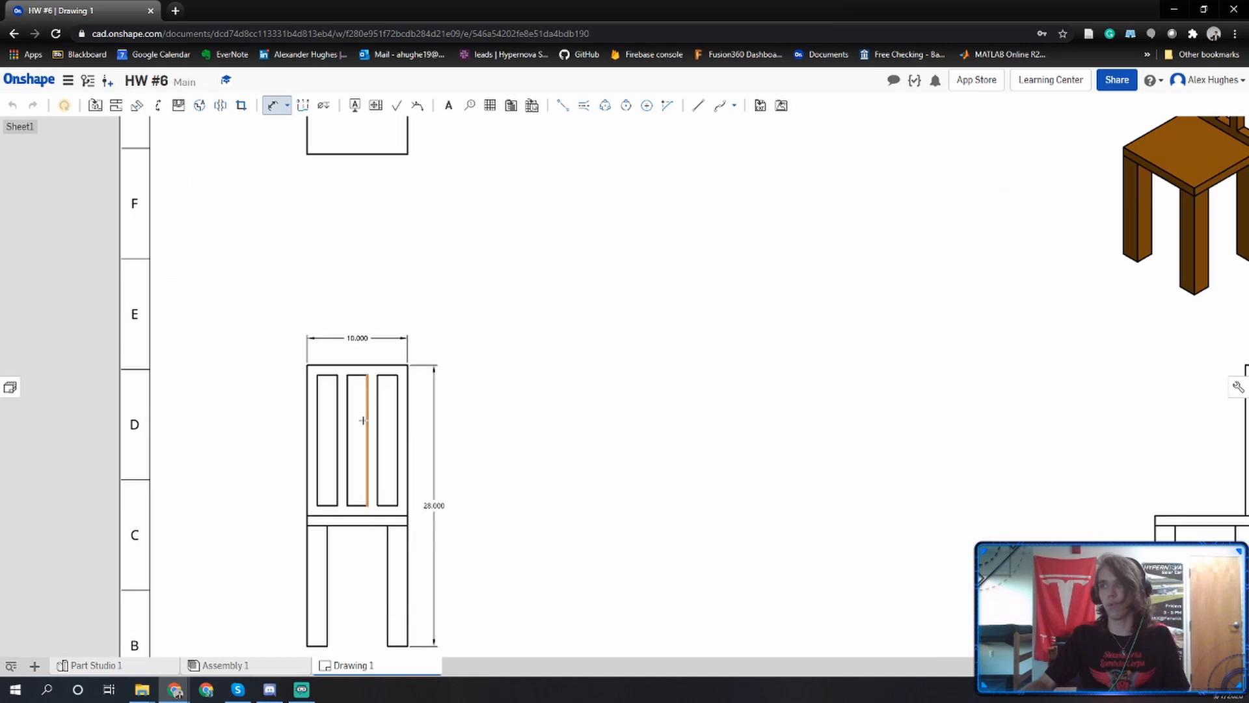
{"action": "left_click", "coordinate": [397, 419]}
{"action": "left_click", "coordinate": [408, 419]}
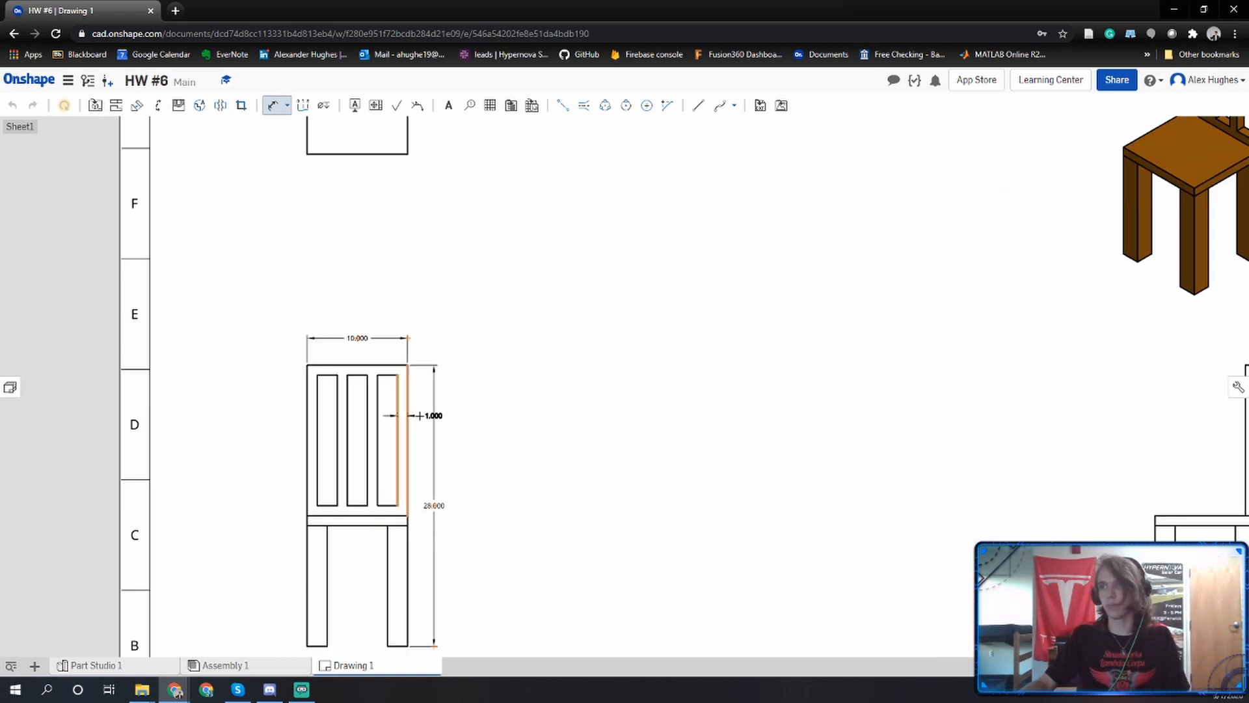
{"action": "left_click", "coordinate": [420, 408]}
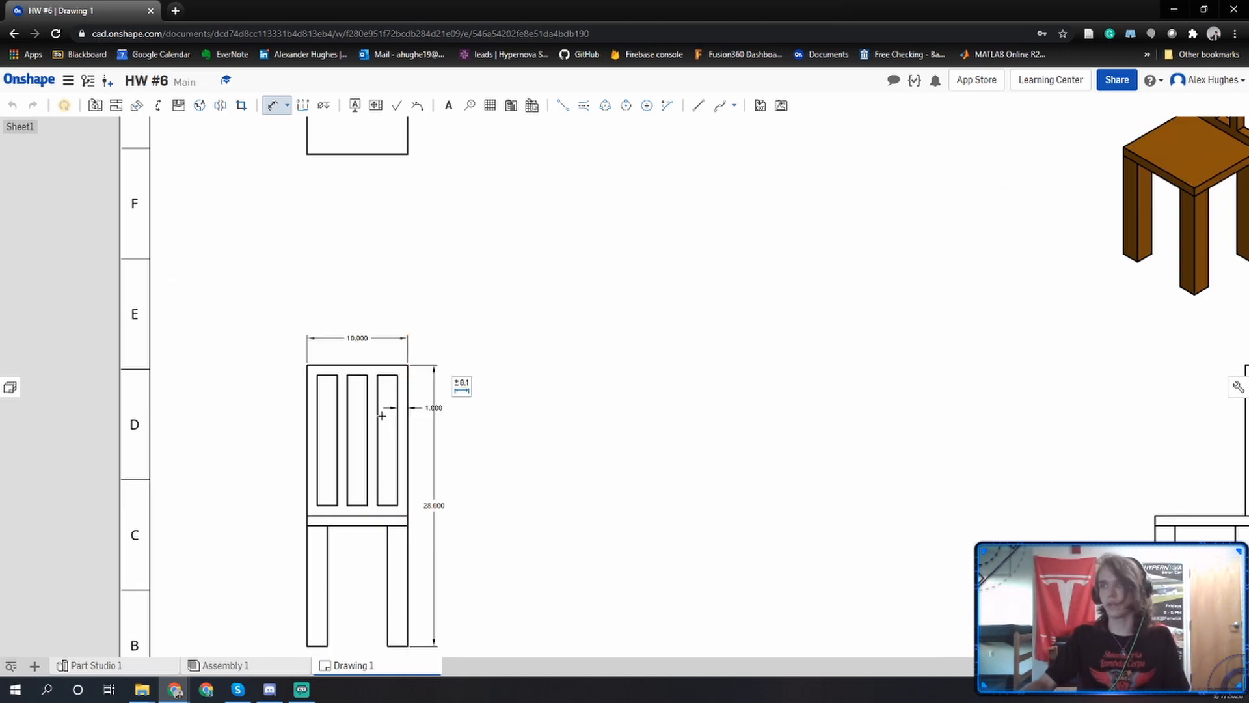
{"action": "left_click", "coordinate": [390, 449]}
{"action": "left_click", "coordinate": [397, 447]}
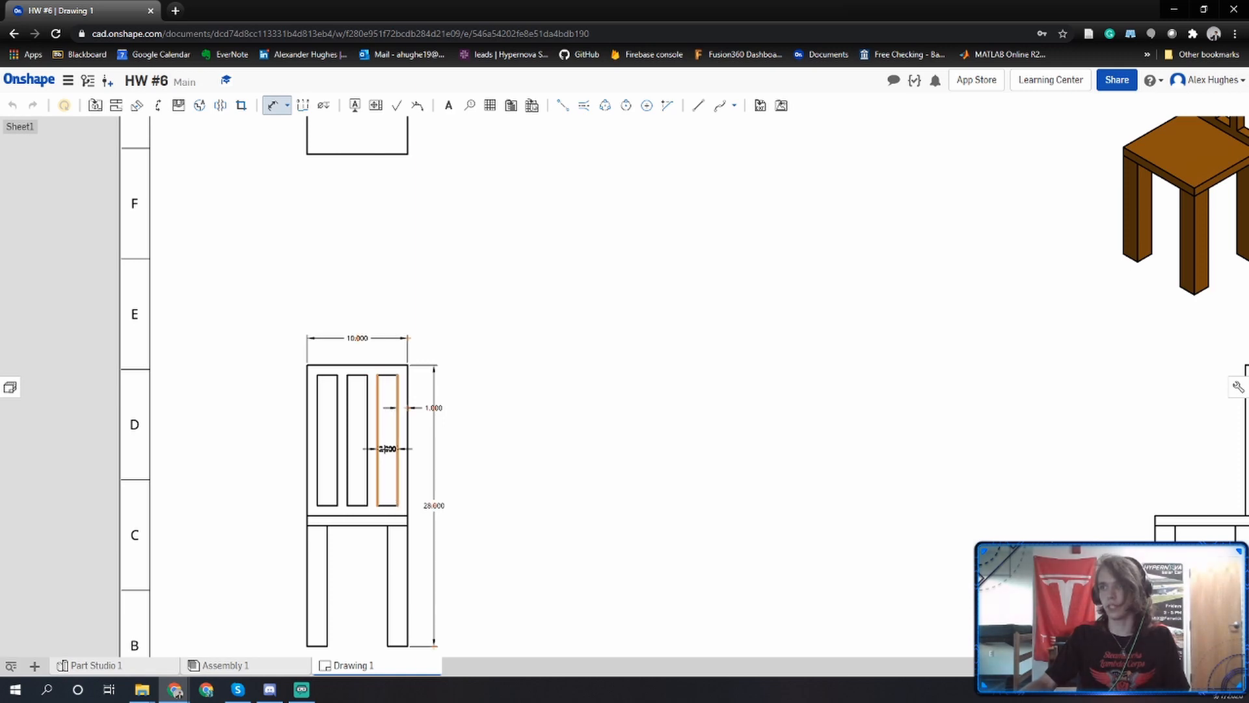
{"action": "left_click", "coordinate": [386, 450]}
Dimension the seat's thickness in the front view, placing the dimension left of the chair.
{"action": "middle_click_drag", "start_coordinate": [388, 542], "coordinate": [400, 507]}
{"action": "left_click", "coordinate": [330, 481]}
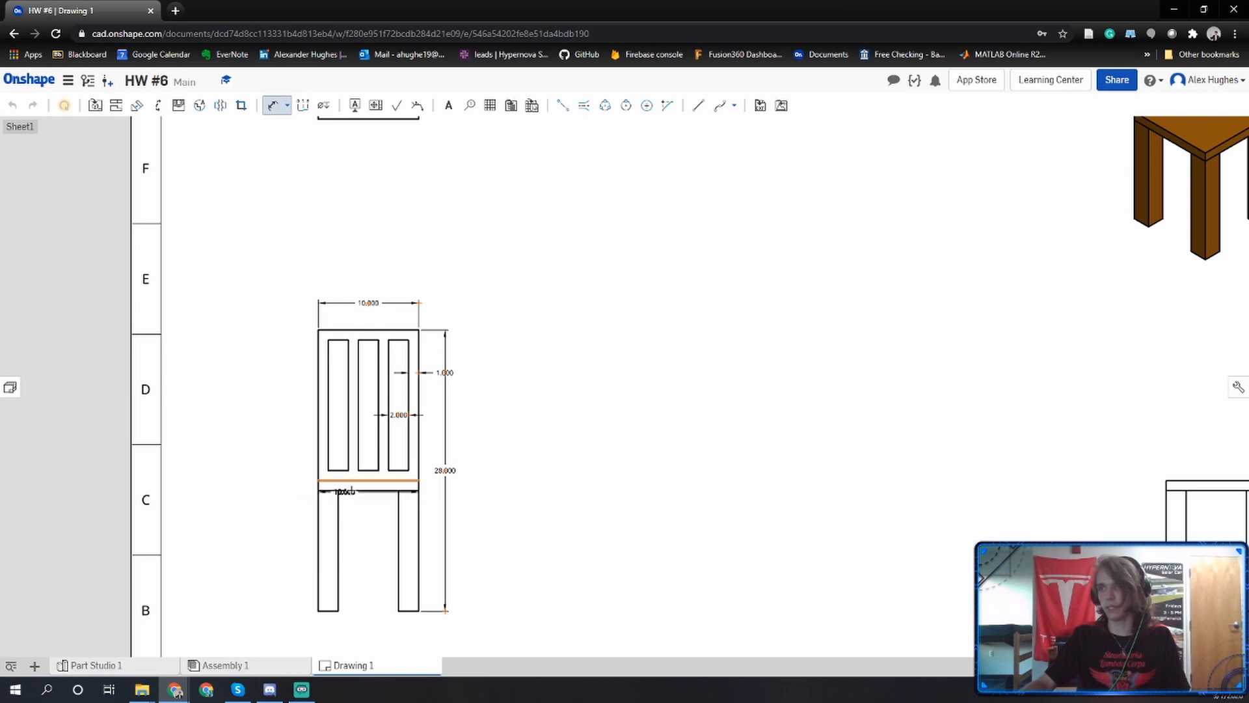
{"action": "left_click", "coordinate": [349, 490]}
{"action": "left_click", "coordinate": [303, 486]}
Dimension the backing's thickness in the top view, placing the dimension to the right of the view.
{"action": "middle_click_drag", "start_coordinate": [299, 460], "coordinate": [303, 690]}
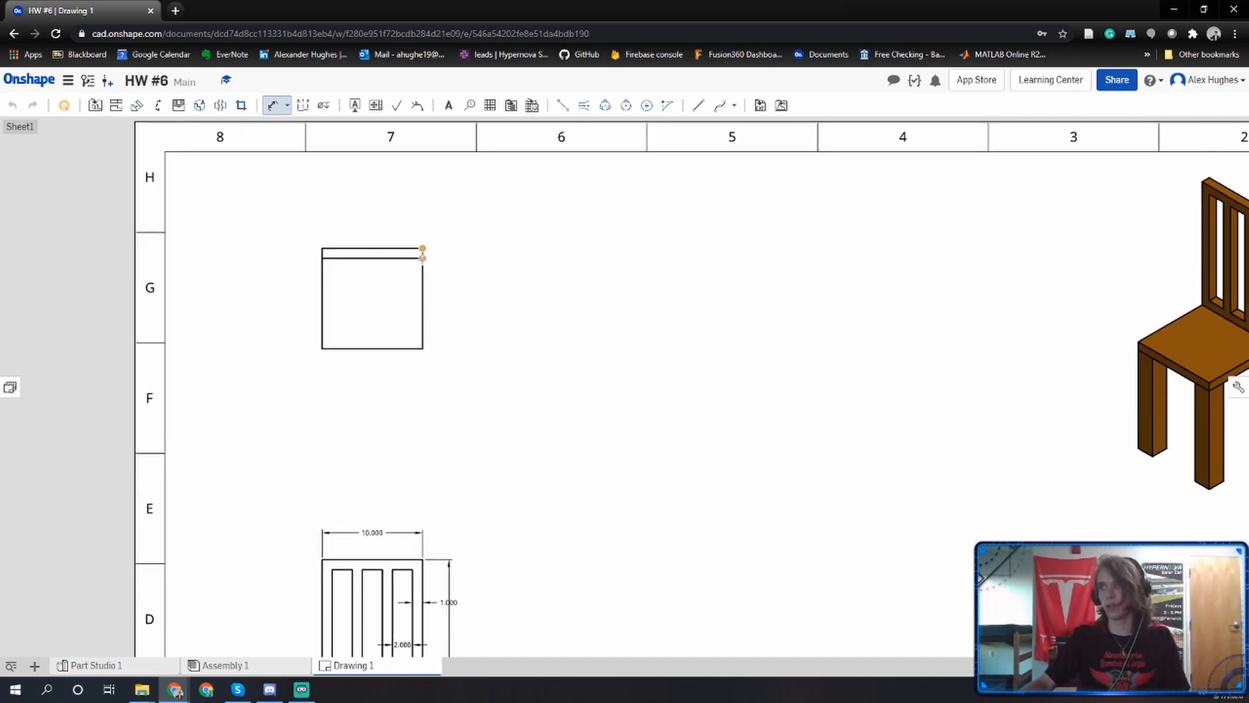
{"action": "left_click", "coordinate": [423, 257]}
{"action": "left_click", "coordinate": [452, 255]}
Dimension the front leg's width in the side view, placing the dimension left of the leg.
{"action": "key", "text": "f"}
{"action": "scroll", "coordinate": [466, 368], "scroll_direction": "up", "scroll_amount": 3}
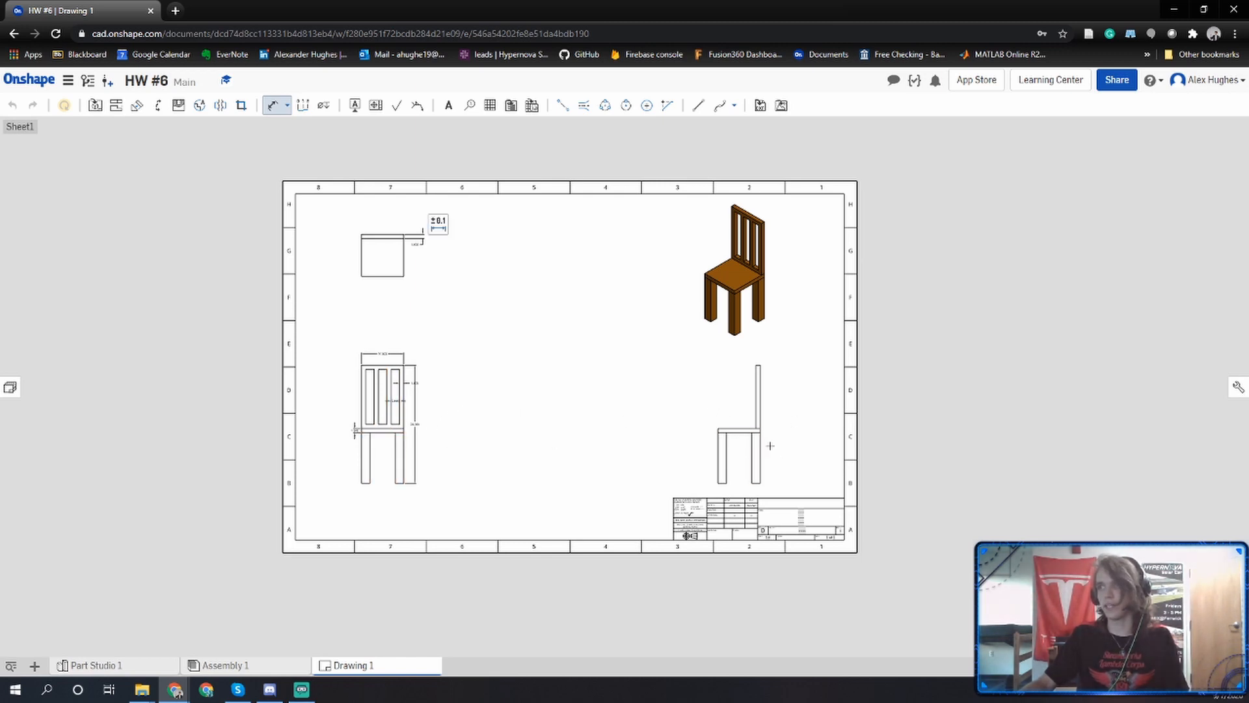
{"action": "scroll", "coordinate": [729, 430], "scroll_direction": "up", "scroll_amount": 2}
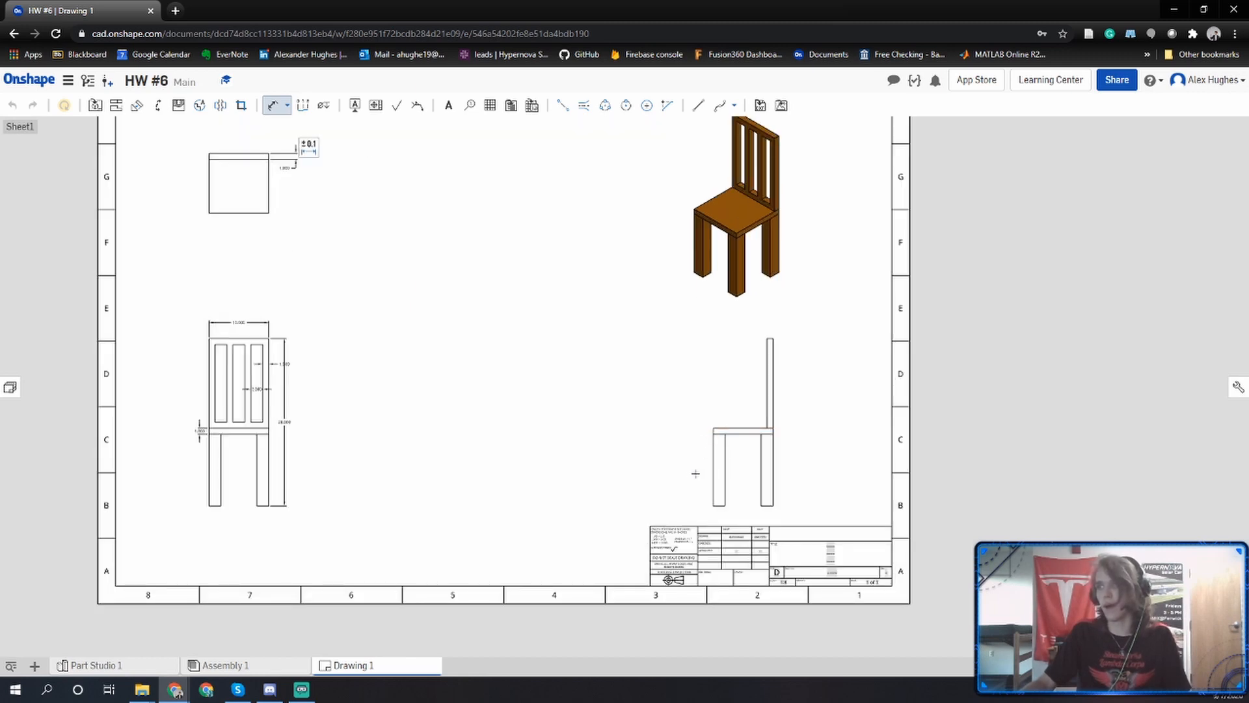
{"action": "left_click", "coordinate": [716, 488]}
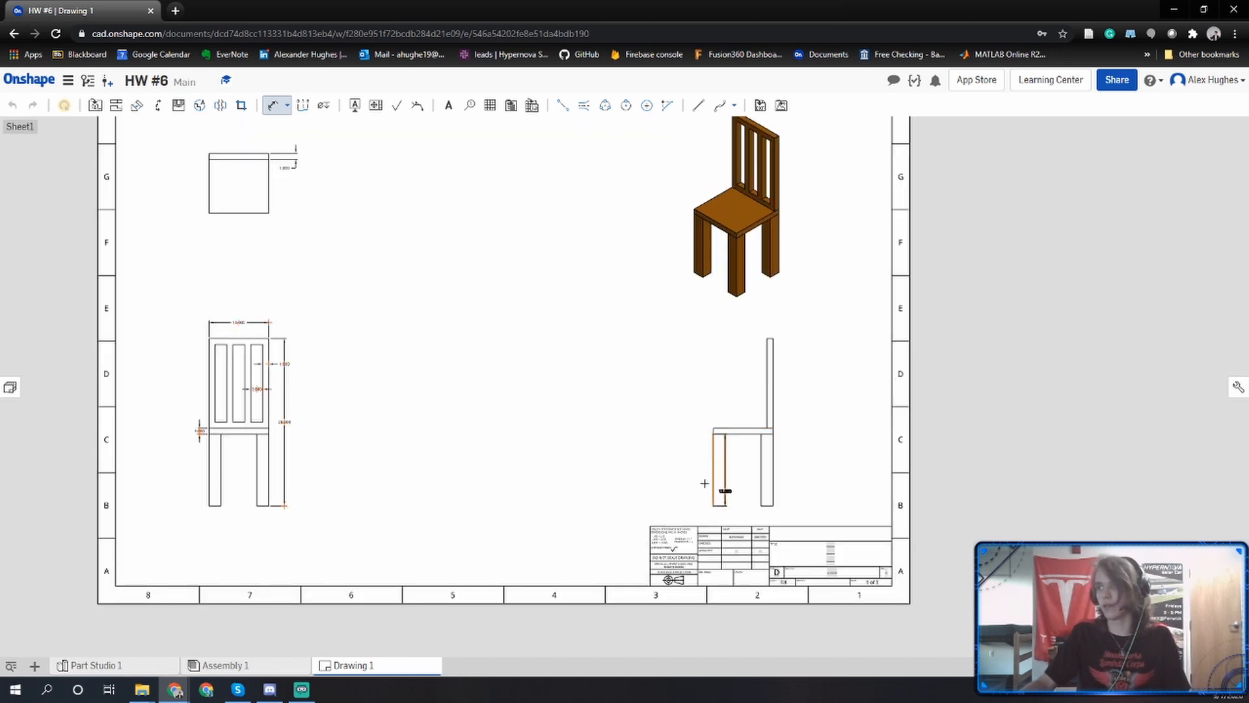
{"action": "left_click", "coordinate": [705, 483]}
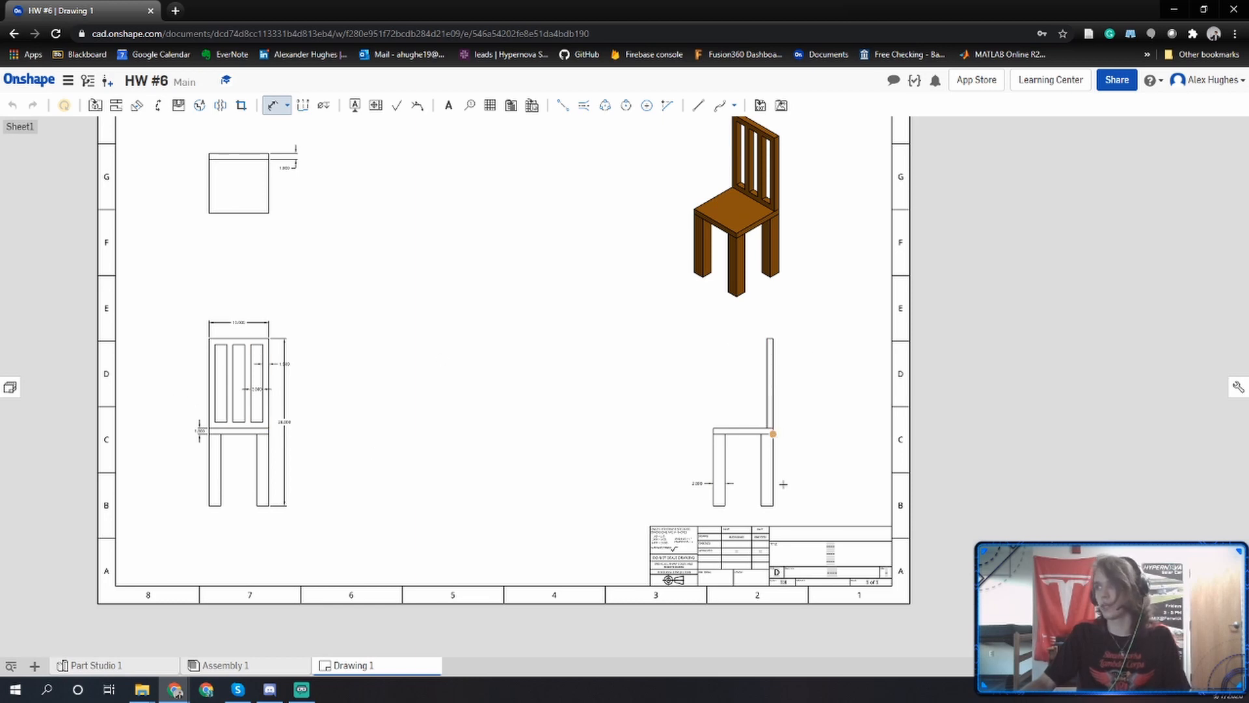
Dimension the rear leg's height and the backing's height in the side view, placing both dimensions right of the chair.
{"action": "left_click", "coordinate": [774, 506]}
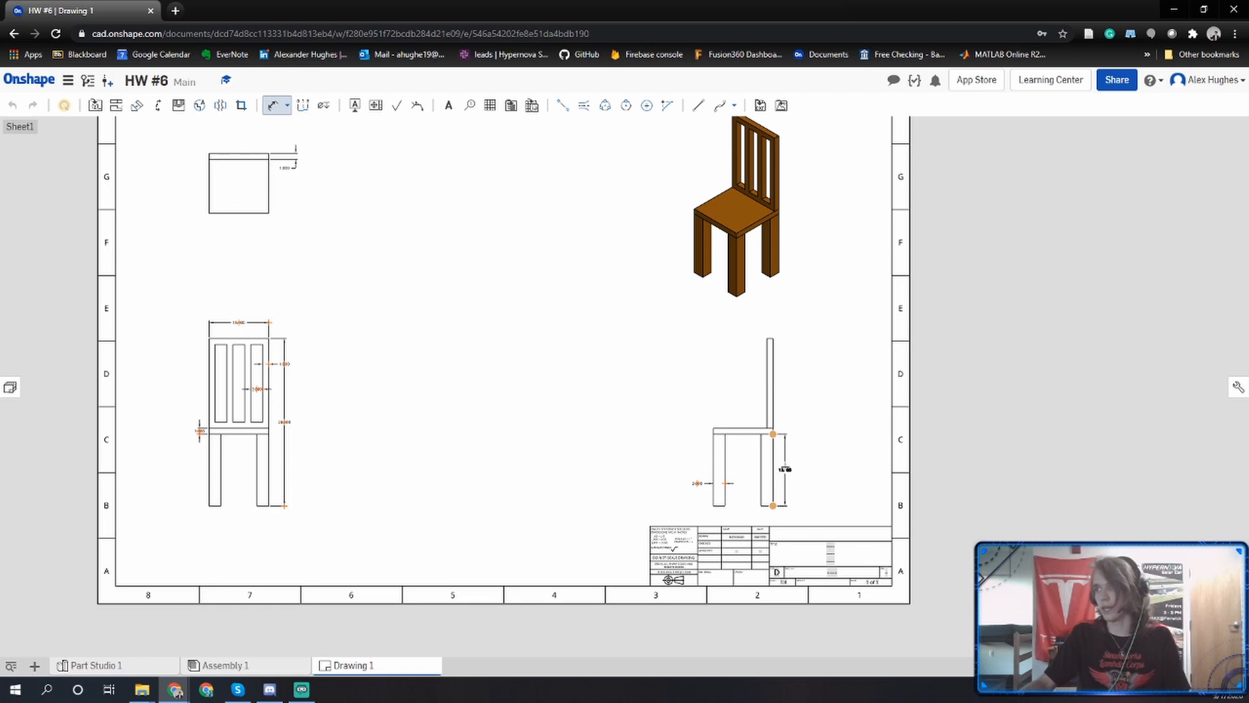
{"action": "left_click", "coordinate": [786, 469]}
{"action": "left_click", "coordinate": [773, 338]}
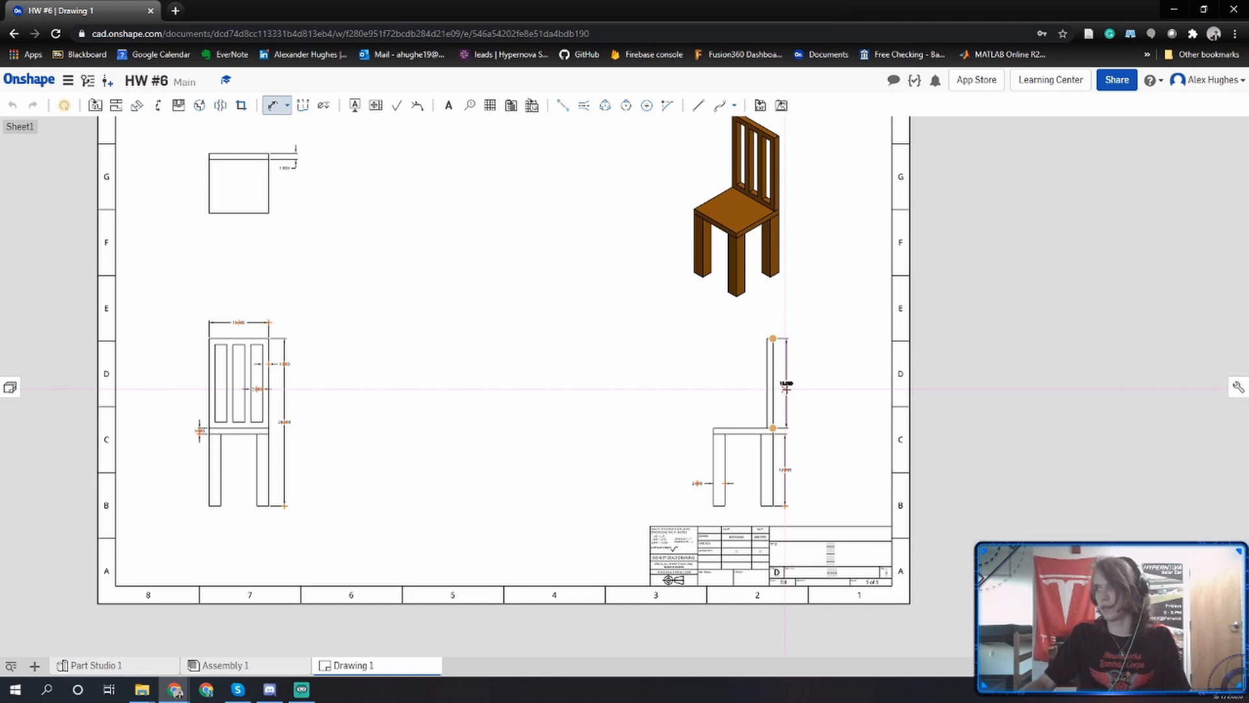
{"action": "left_click", "coordinate": [786, 387]}
Replace the first title placeholder in the drawing's title block with the text "Homework #6".
{"action": "middle_click_drag", "start_coordinate": [698, 375], "coordinate": [709, 415]}
{"action": "middle_click_drag", "start_coordinate": [617, 387], "coordinate": [622, 389]}
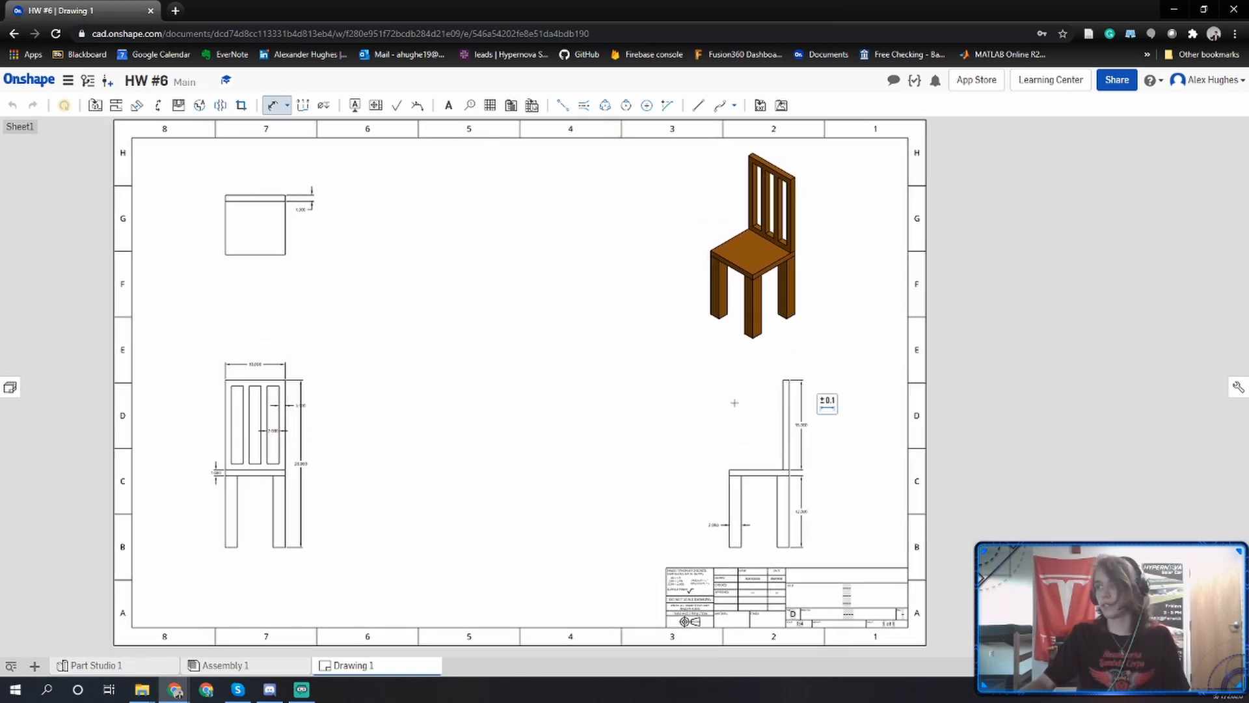
{"action": "scroll", "coordinate": [844, 596], "scroll_direction": "up", "scroll_amount": 5}
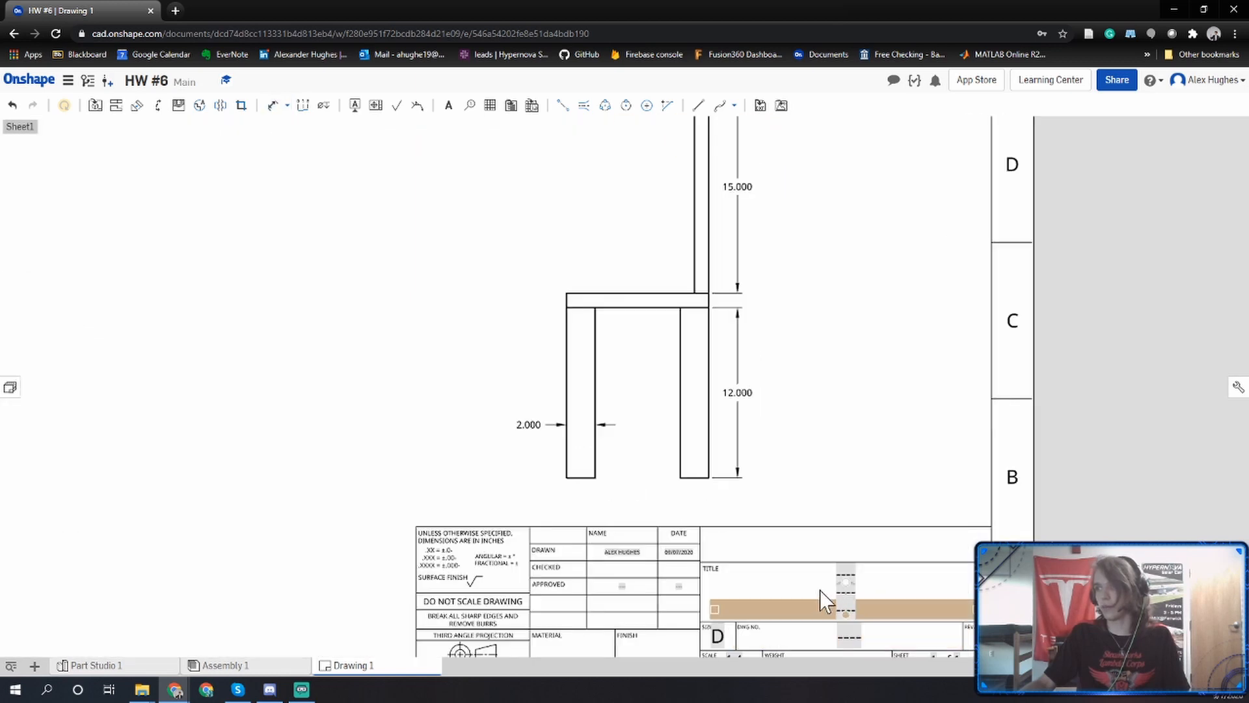
{"action": "double_click", "coordinate": [840, 577]}
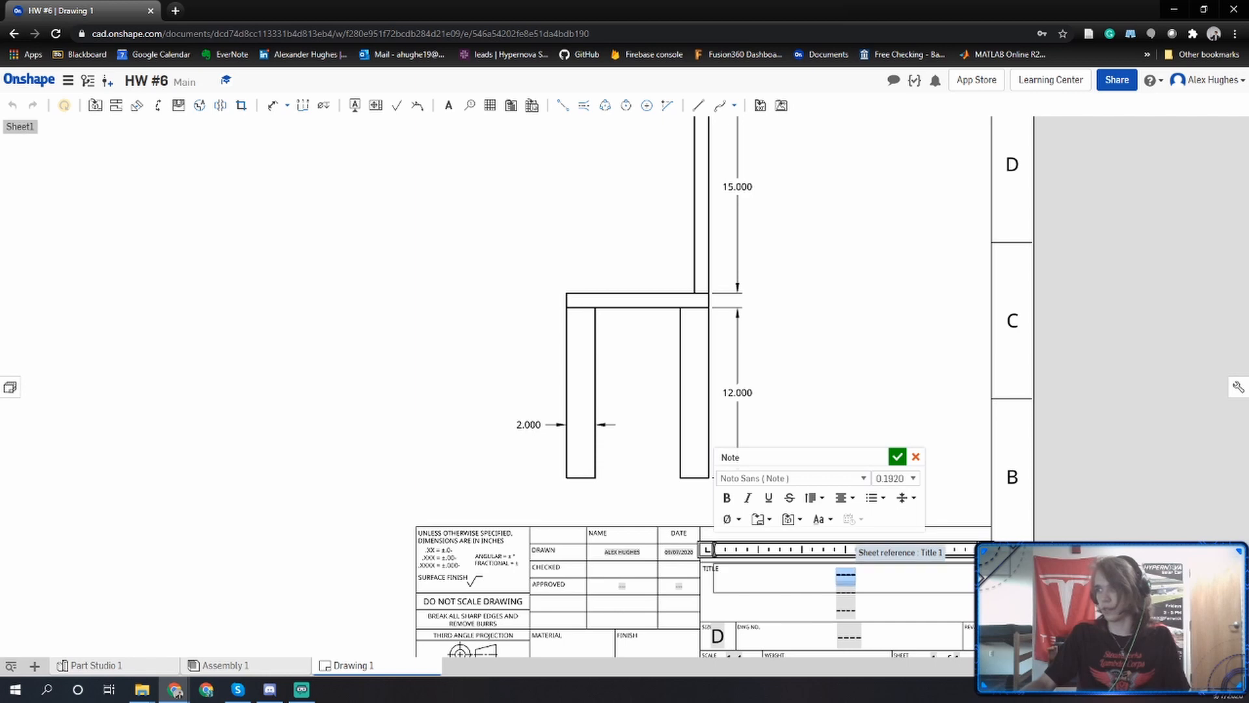
{"action": "type", "text": "Hoem"}
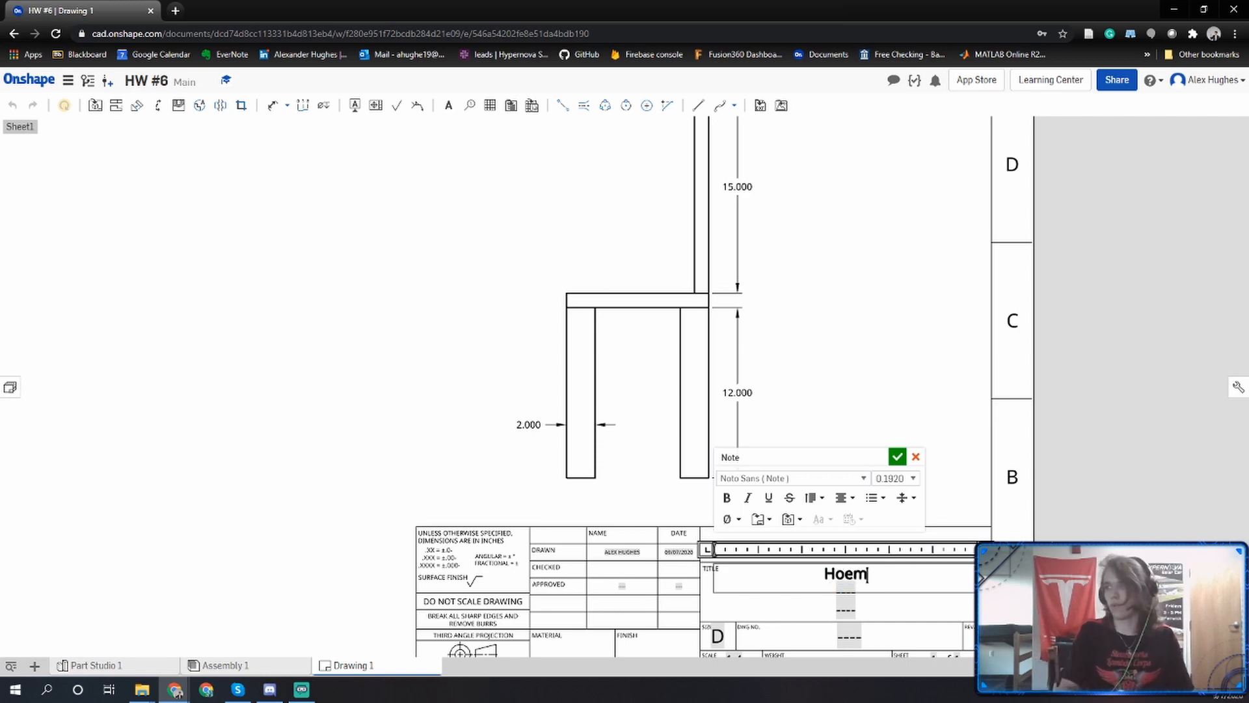
{"action": "type", "text": "work"}
{"action": "key", "text": "BackSpace"}
{"action": "key", "text": "BackSpace"}
{"action": "key", "text": "BackSpace"}
{"action": "key", "text": "BackSpace"}
{"action": "key", "text": "BackSpace"}
{"action": "key", "text": "BackSpace"}
{"action": "key", "text": "BackSpace"}
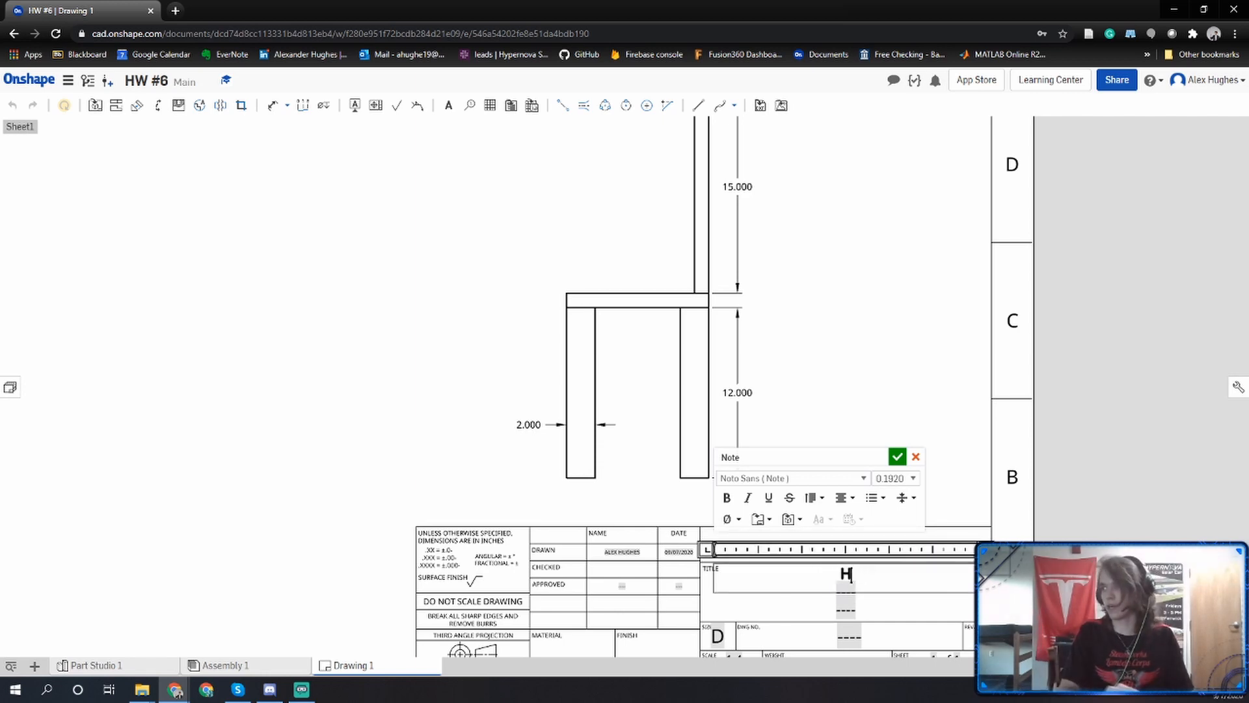
{"action": "type", "text": "omeowkr"}
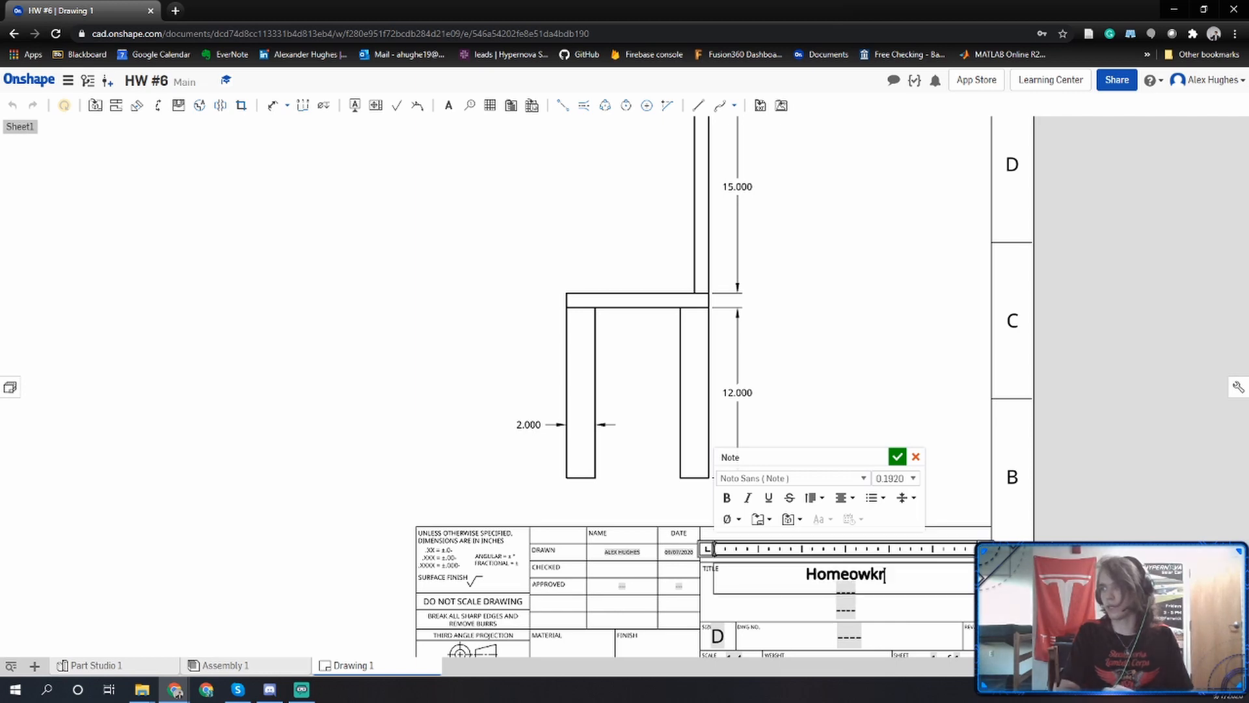
{"action": "key", "text": "BackSpace"}
{"action": "key", "text": "BackSpace"}
{"action": "key", "text": "BackSpace"}
{"action": "key", "text": "BackSpace"}
{"action": "type", "text": "work #6"}
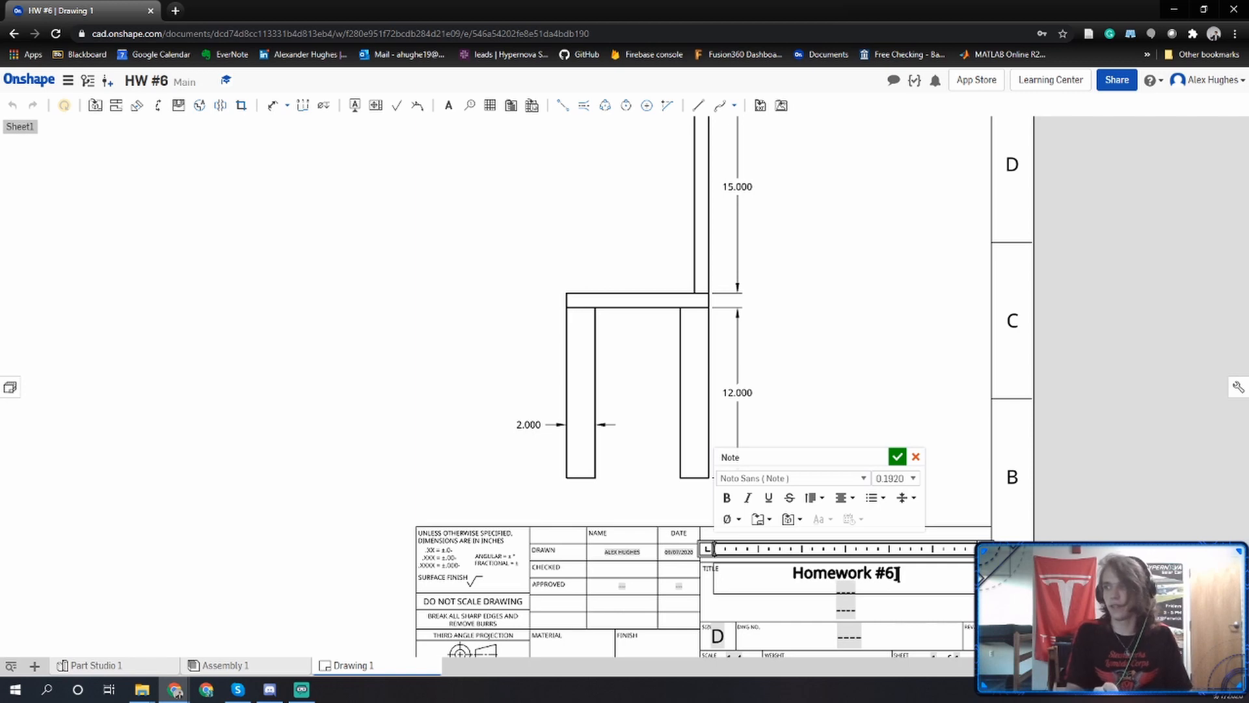
Add "ENGR107" as a second line under the title text and accept the note.
{"action": "key", "text": "Return"}
{"action": "type", "text": "ENGR107"}
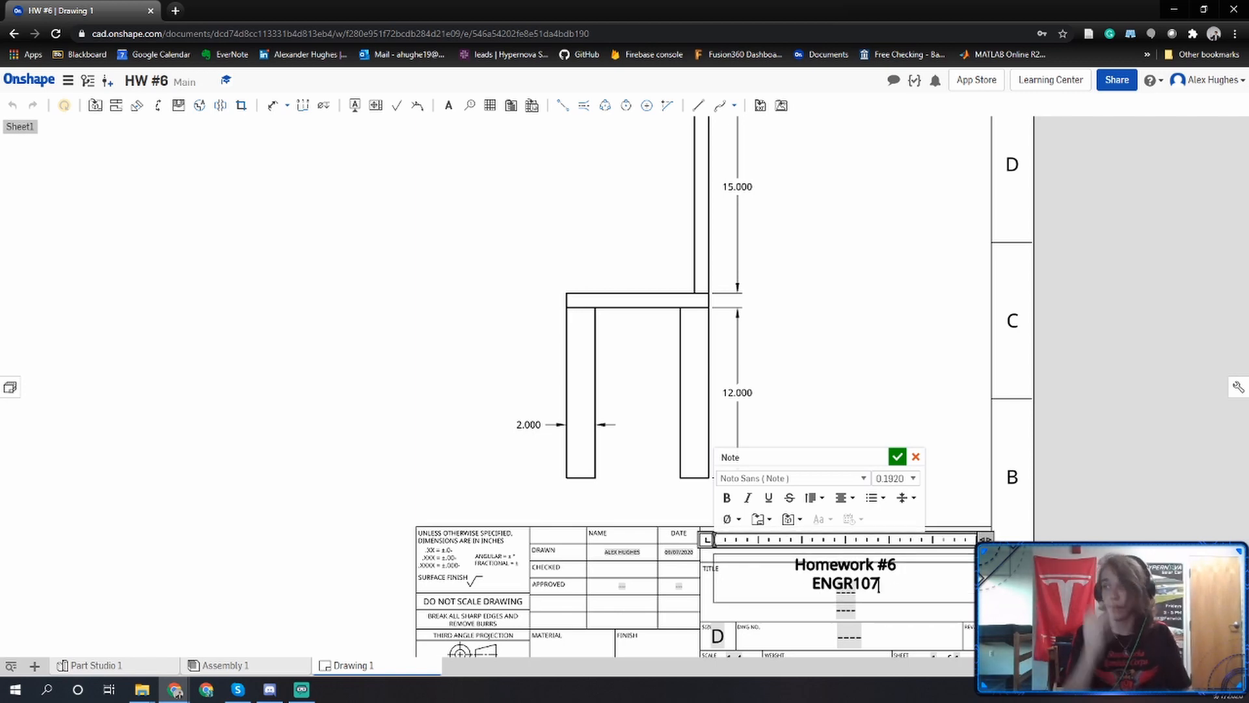
{"action": "left_click", "coordinate": [898, 457]}
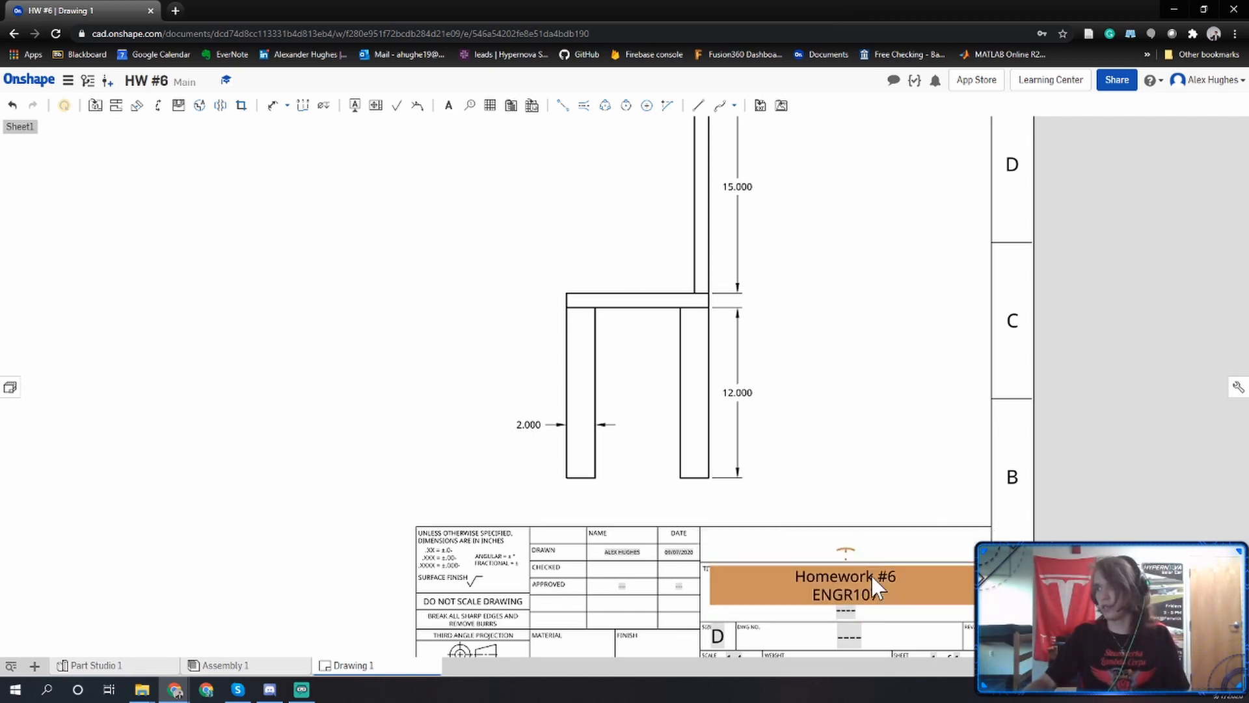
Export Drawing 1 as a black-and-white PDF with normal text, using the download option.
{"action": "key", "text": "f"}
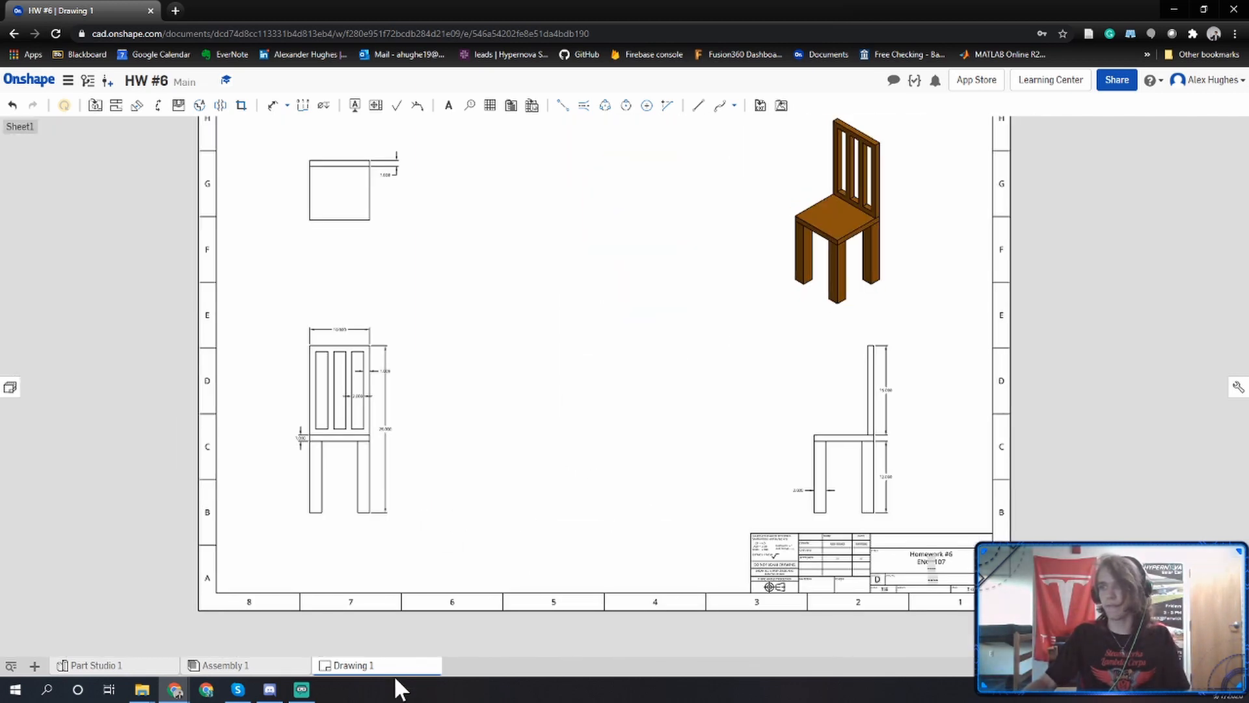
{"action": "right_click", "coordinate": [375, 664]}
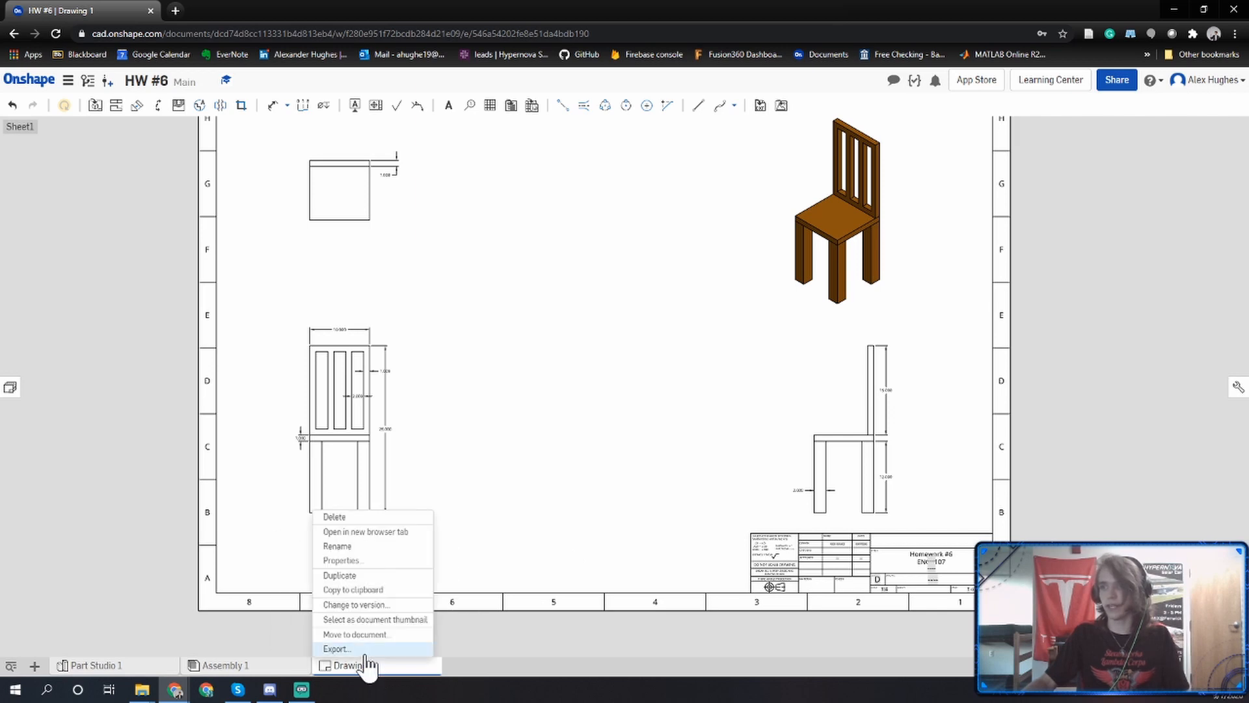
{"action": "left_click", "coordinate": [374, 648]}
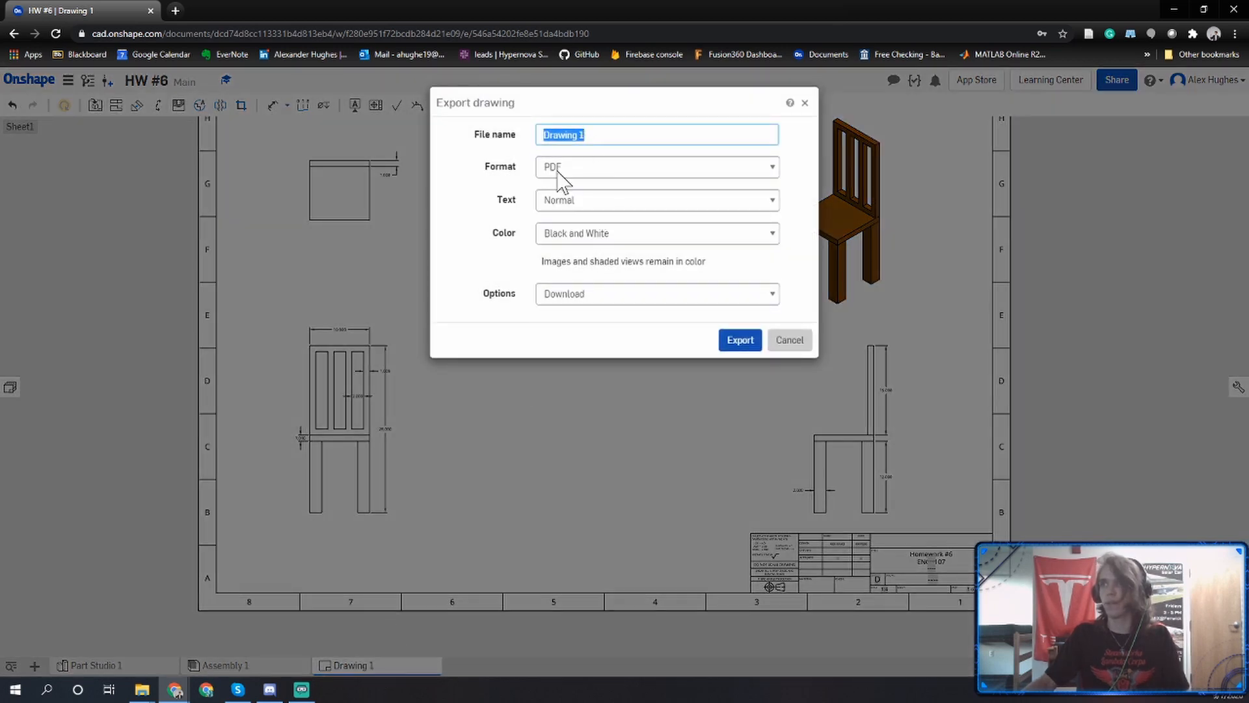
{"action": "left_click", "coordinate": [739, 345]}
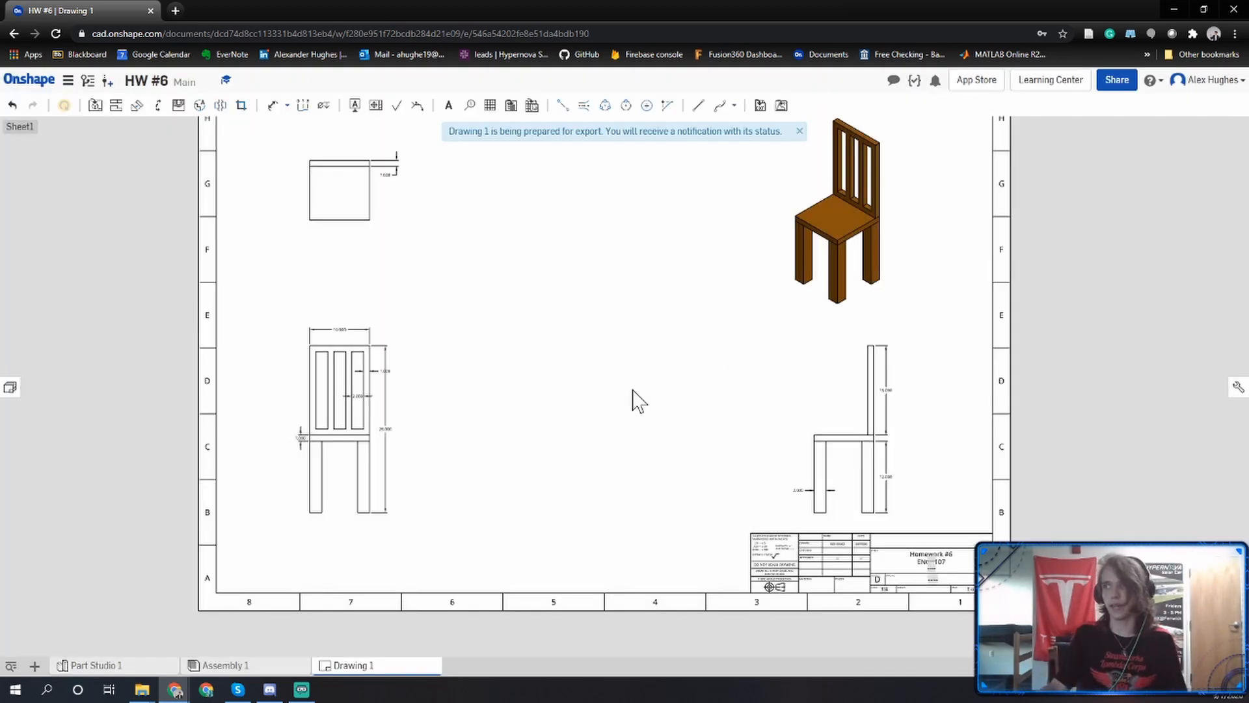
{"action": "scroll", "coordinate": [632, 400], "scroll_direction": "down", "scroll_amount": 2}
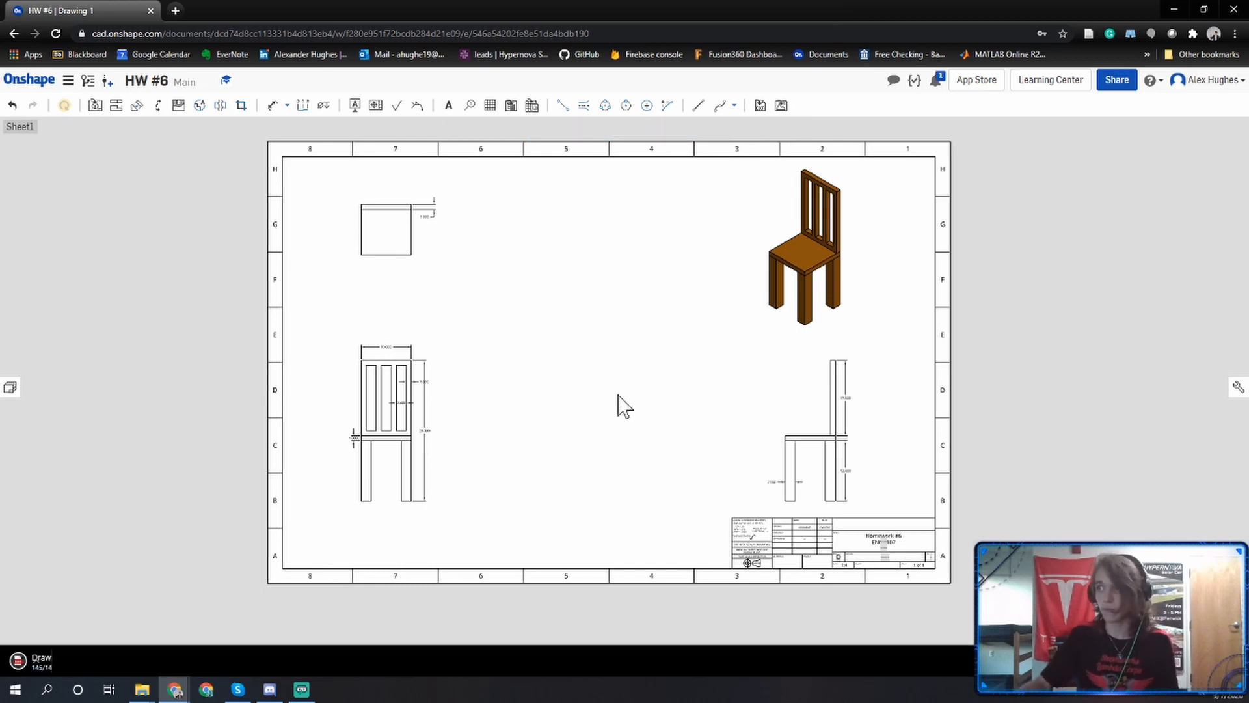
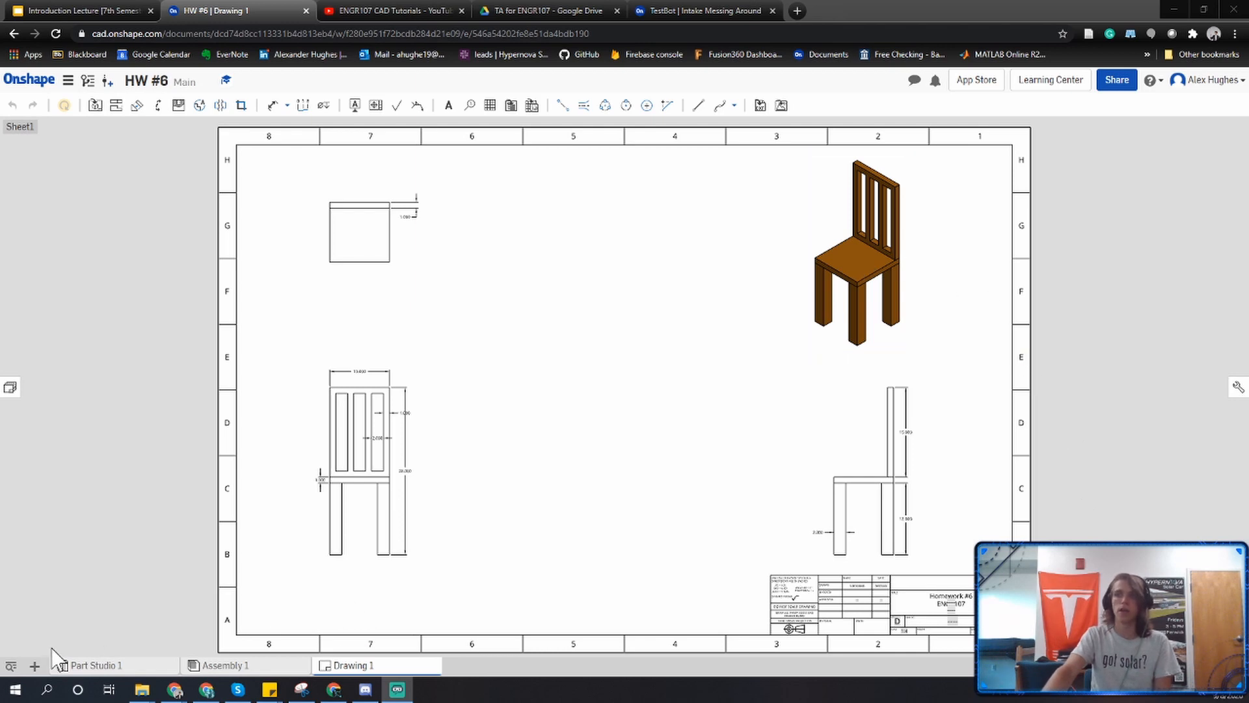
Create a new drawing from the ANSI_D_INCH.dwt template with no views and place the Chair Backing's front view at 1:3 in the sheet's lower-left area.
{"action": "left_click", "coordinate": [36, 666]}
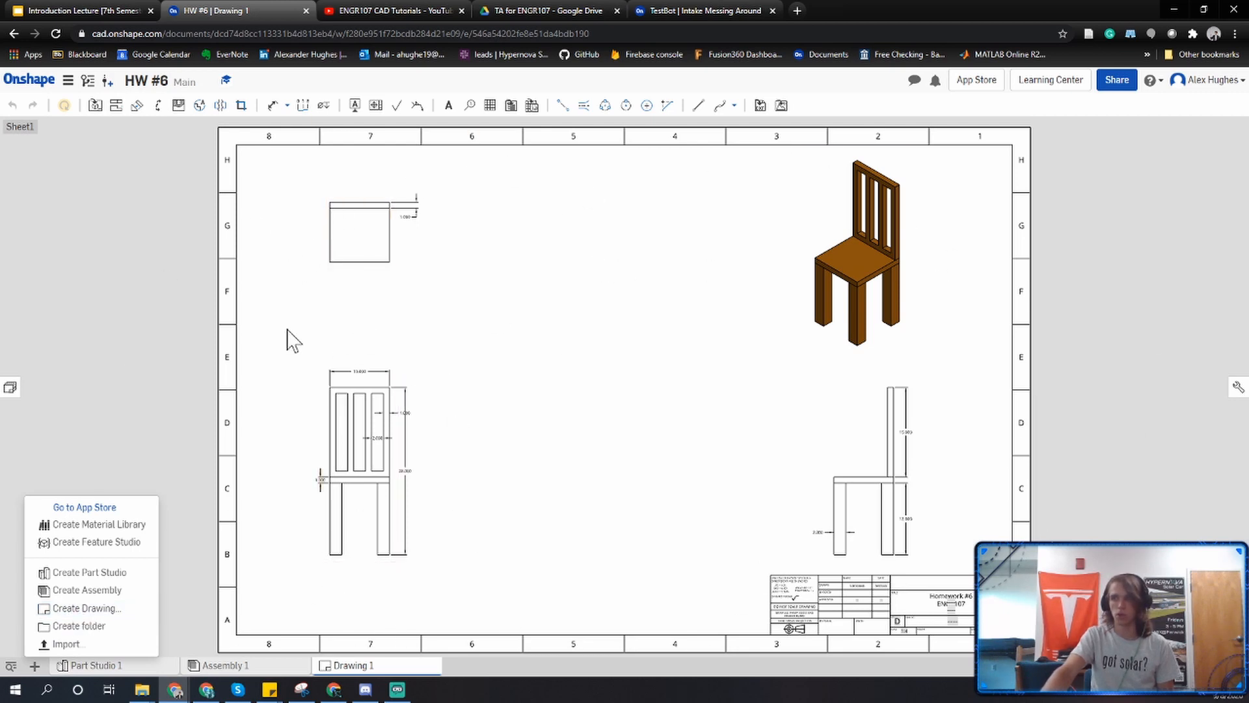
{"action": "left_click", "coordinate": [96, 610]}
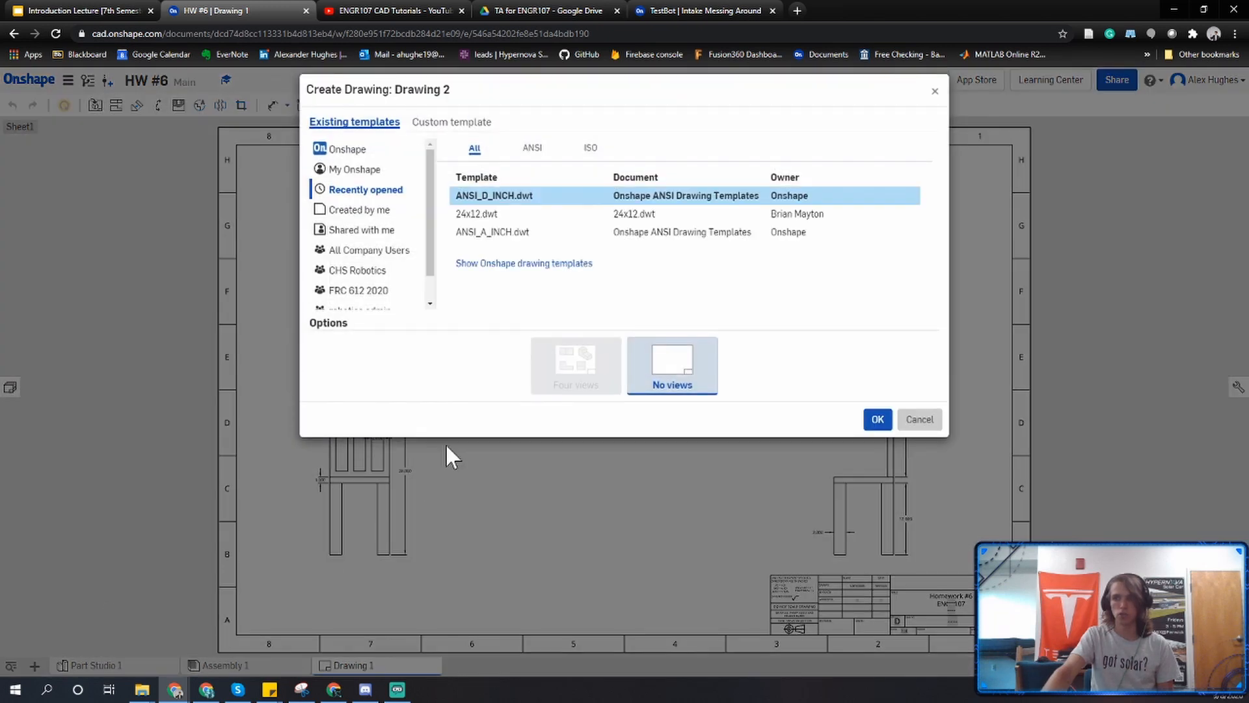
{"action": "left_click", "coordinate": [877, 419]}
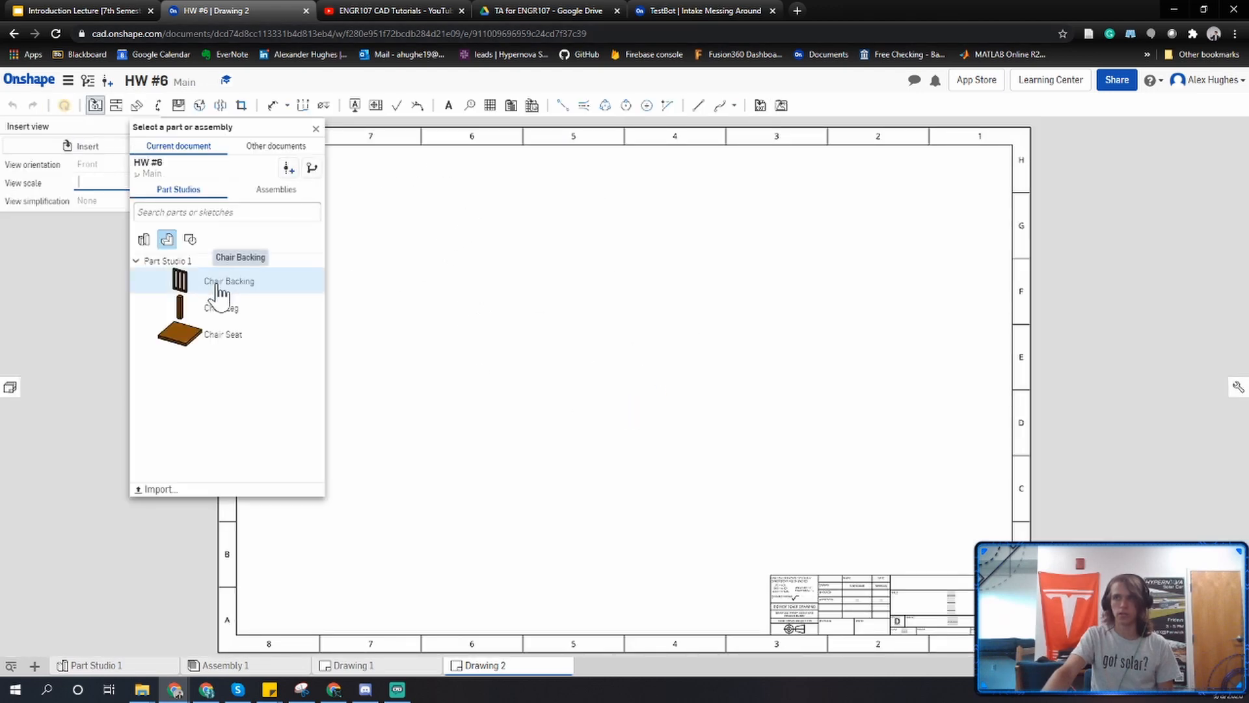
{"action": "left_click", "coordinate": [225, 288]}
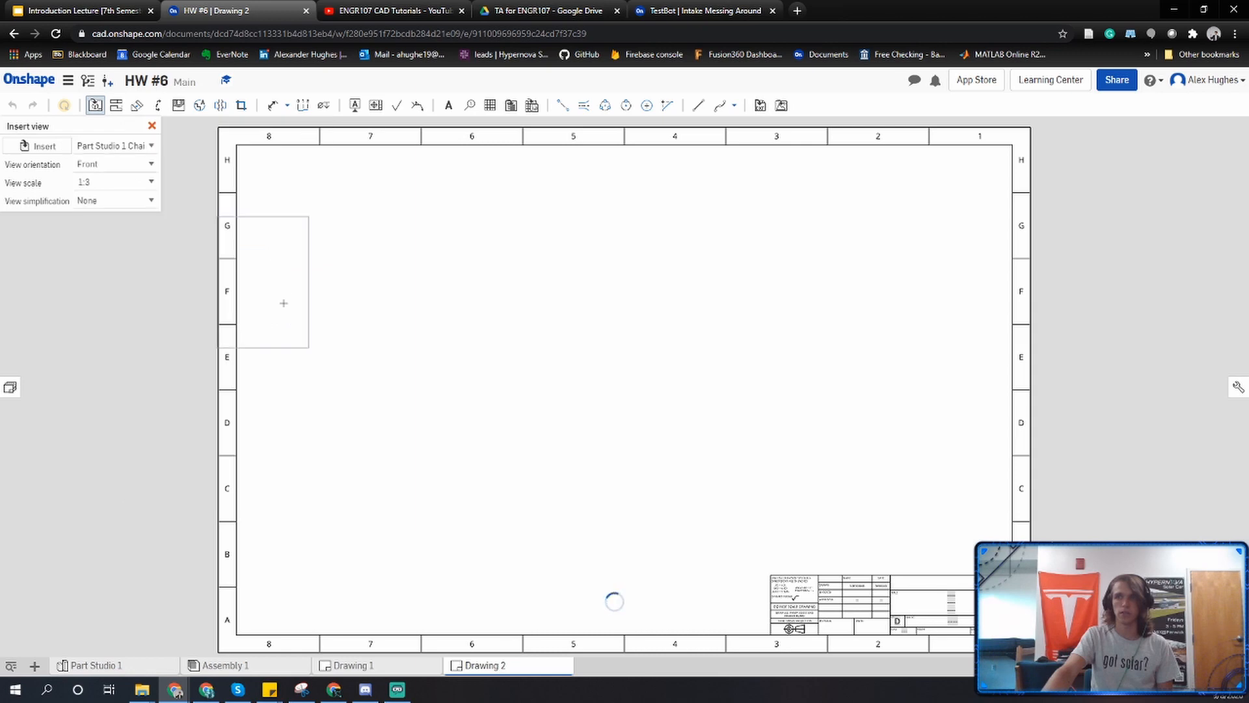
{"action": "left_click", "coordinate": [385, 473]}
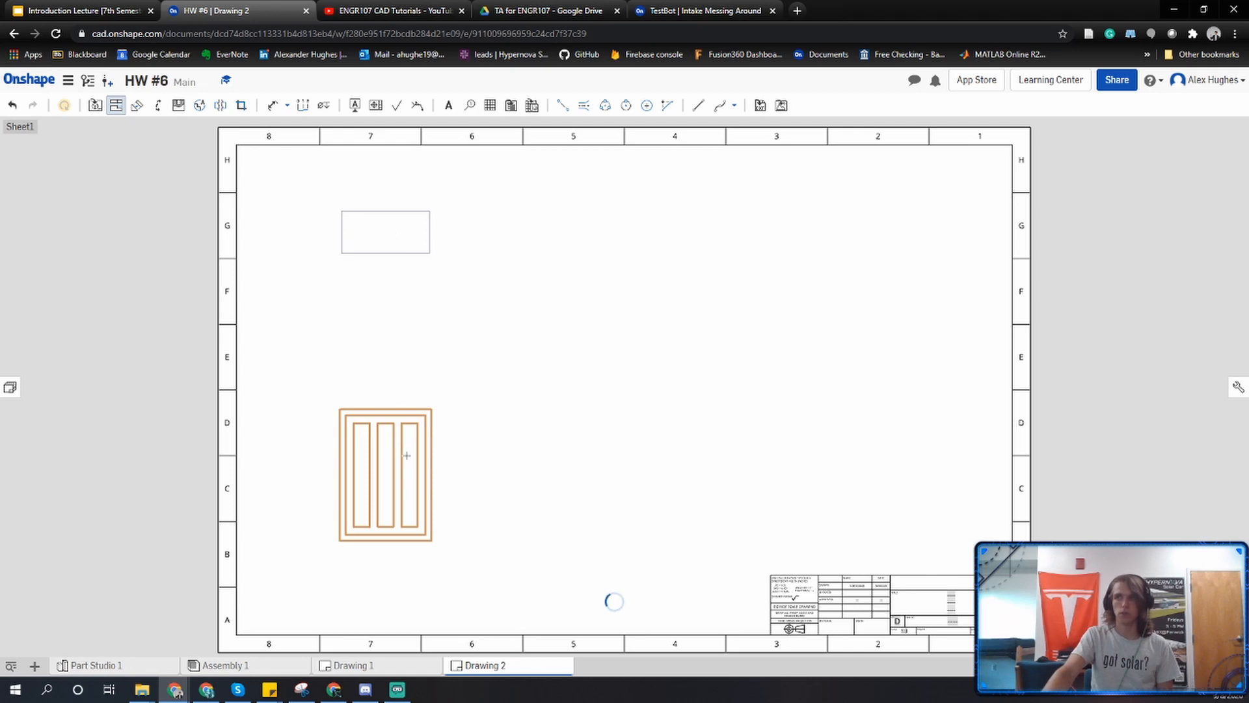
Project the top, side and isometric views from the chair backing's front view and show the isometric view shaded.
{"action": "left_click", "coordinate": [410, 484]}
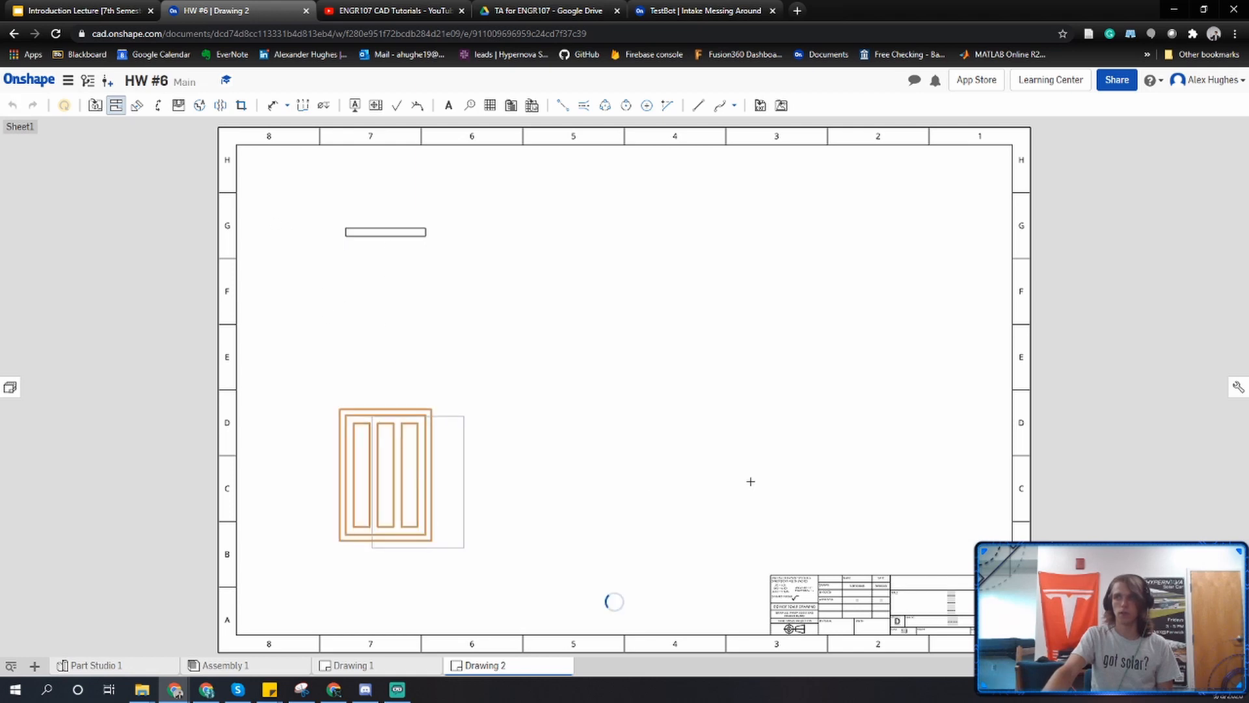
{"action": "left_click", "coordinate": [854, 477]}
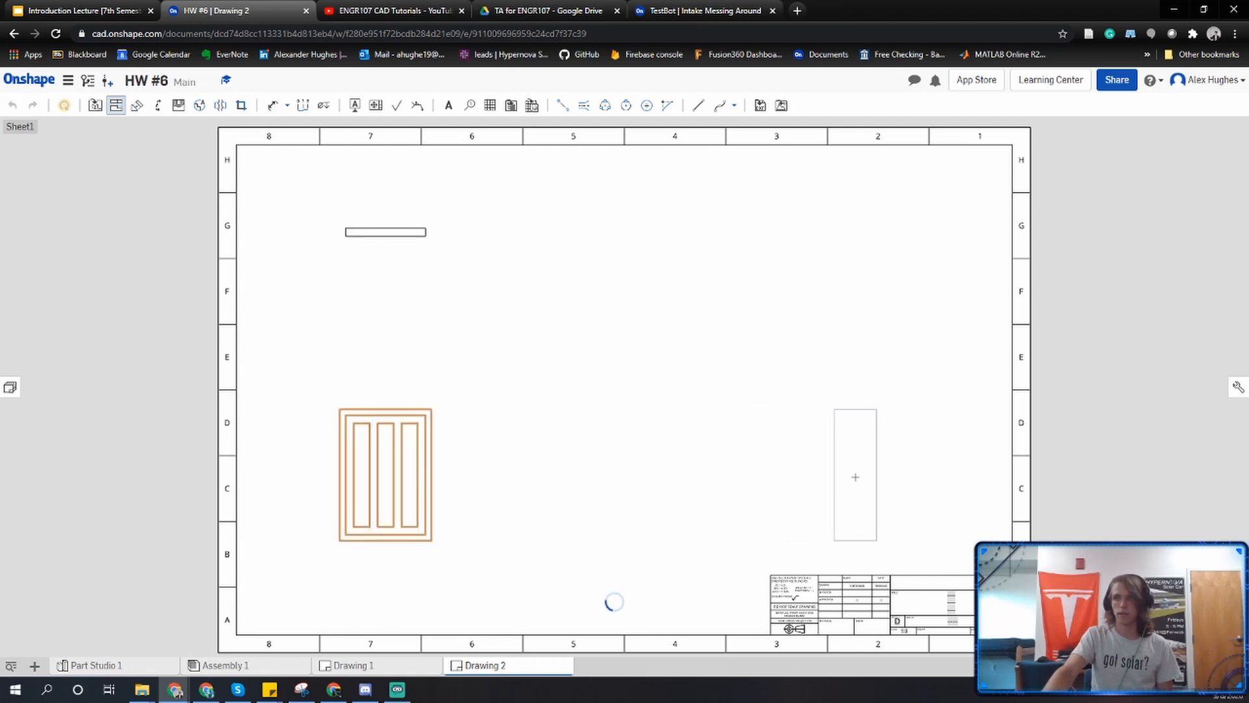
{"action": "left_click", "coordinate": [381, 469]}
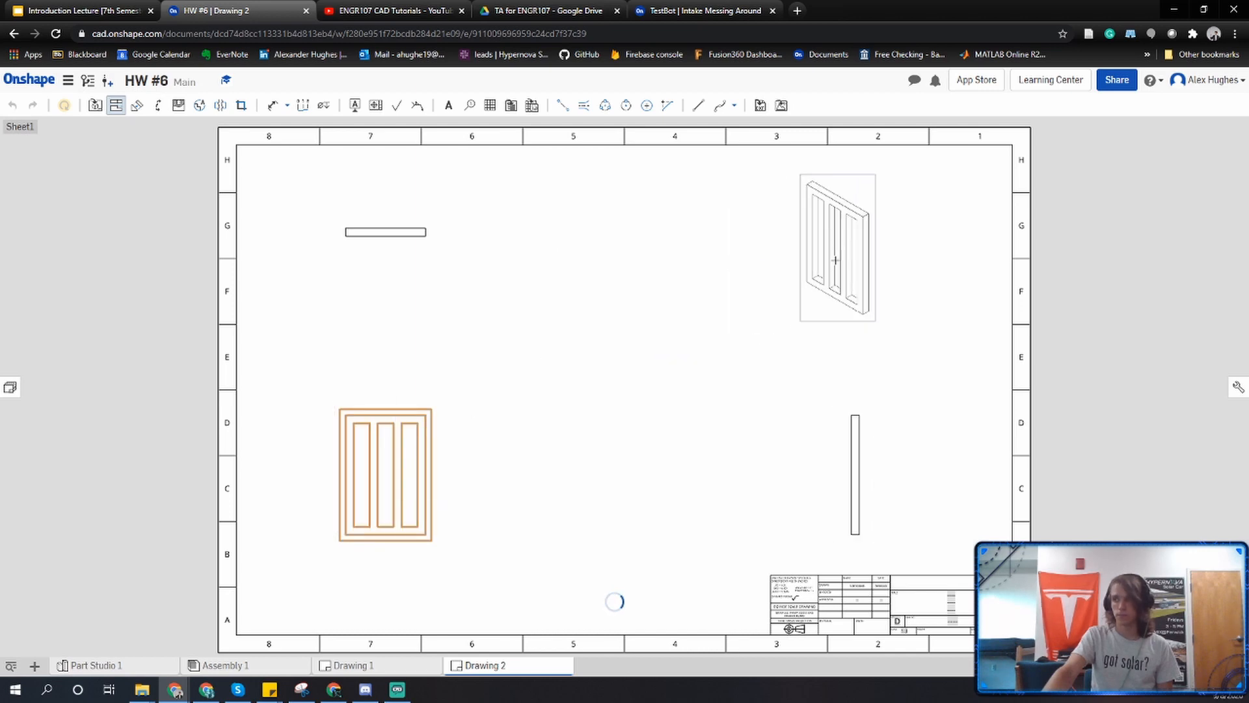
{"action": "left_click", "coordinate": [836, 261]}
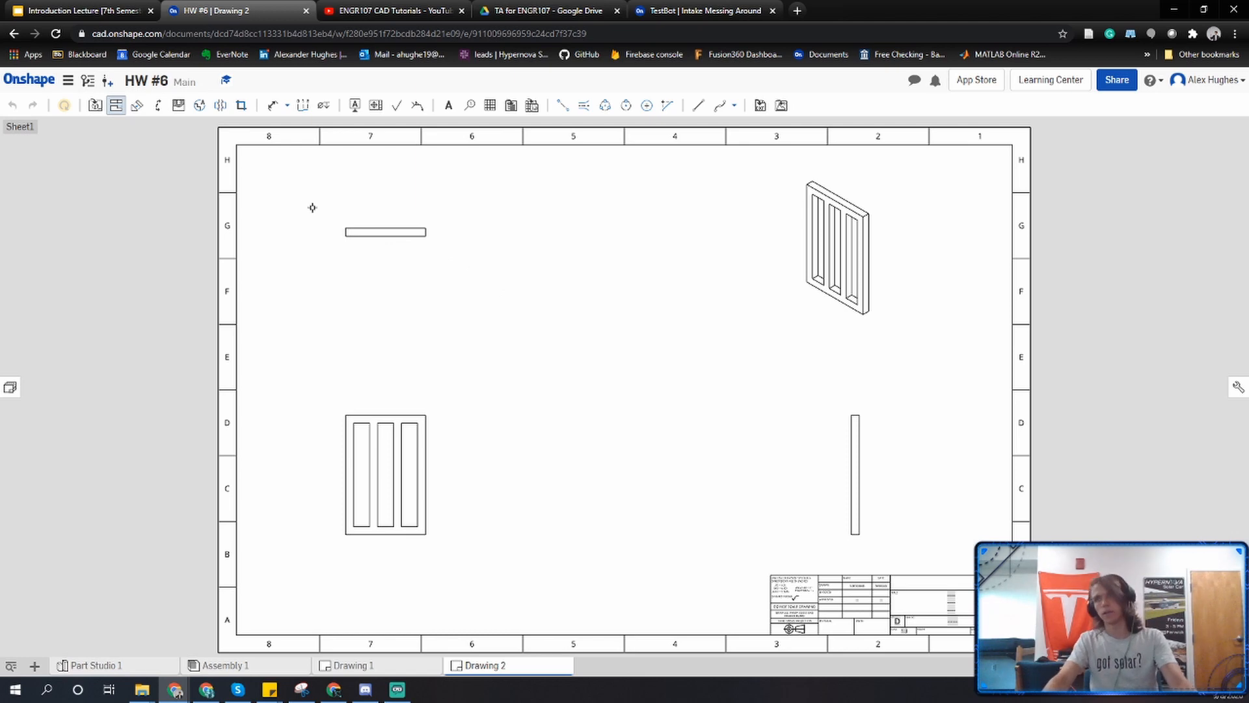
{"action": "key", "text": "Escape"}
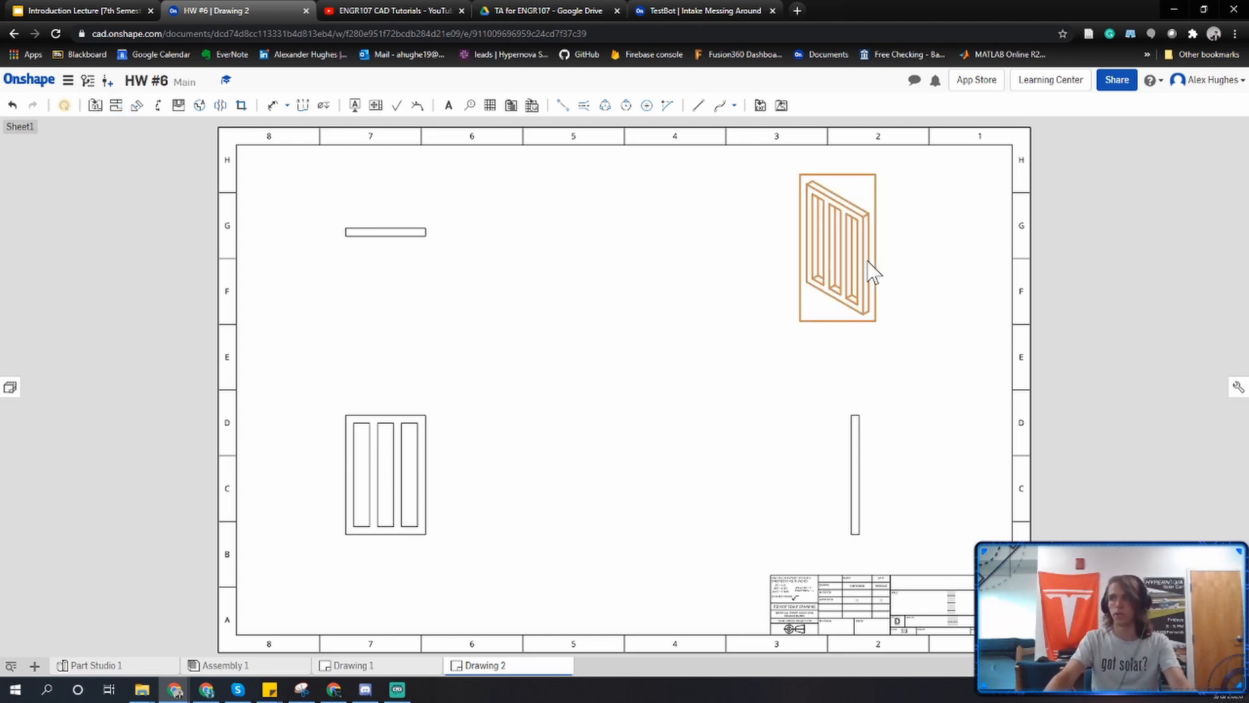
{"action": "right_click", "coordinate": [872, 268]}
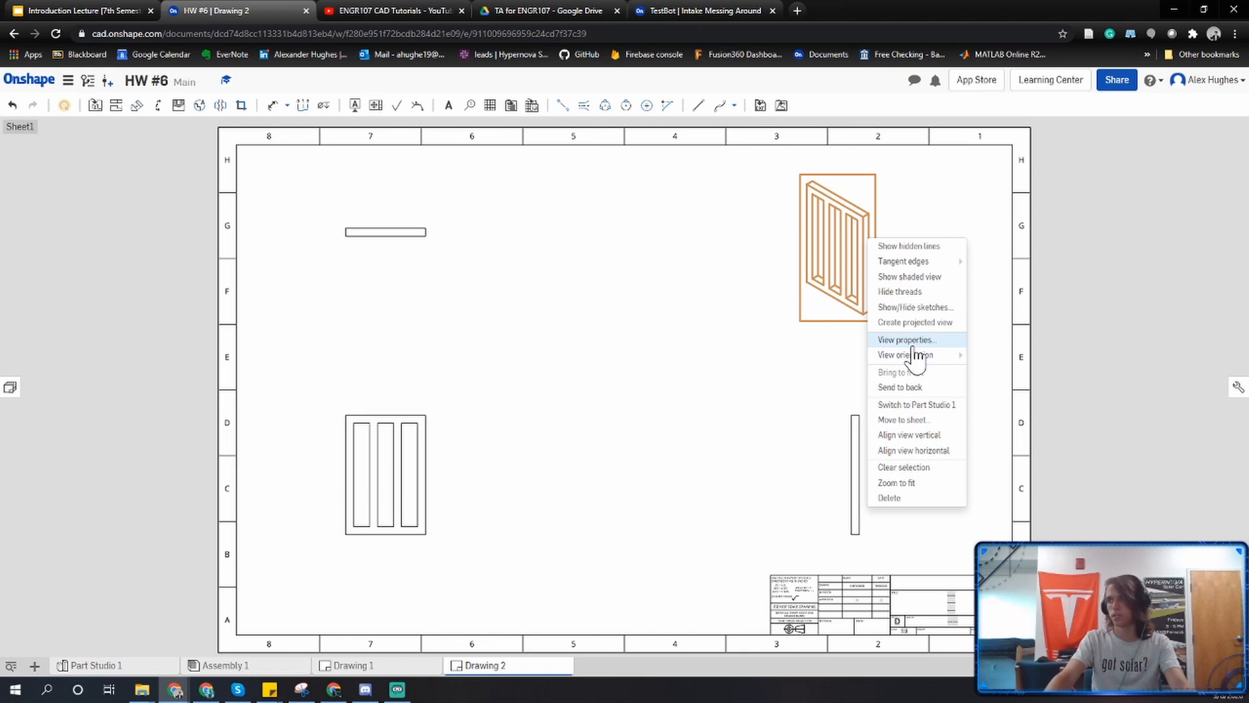
{"action": "left_click", "coordinate": [913, 277]}
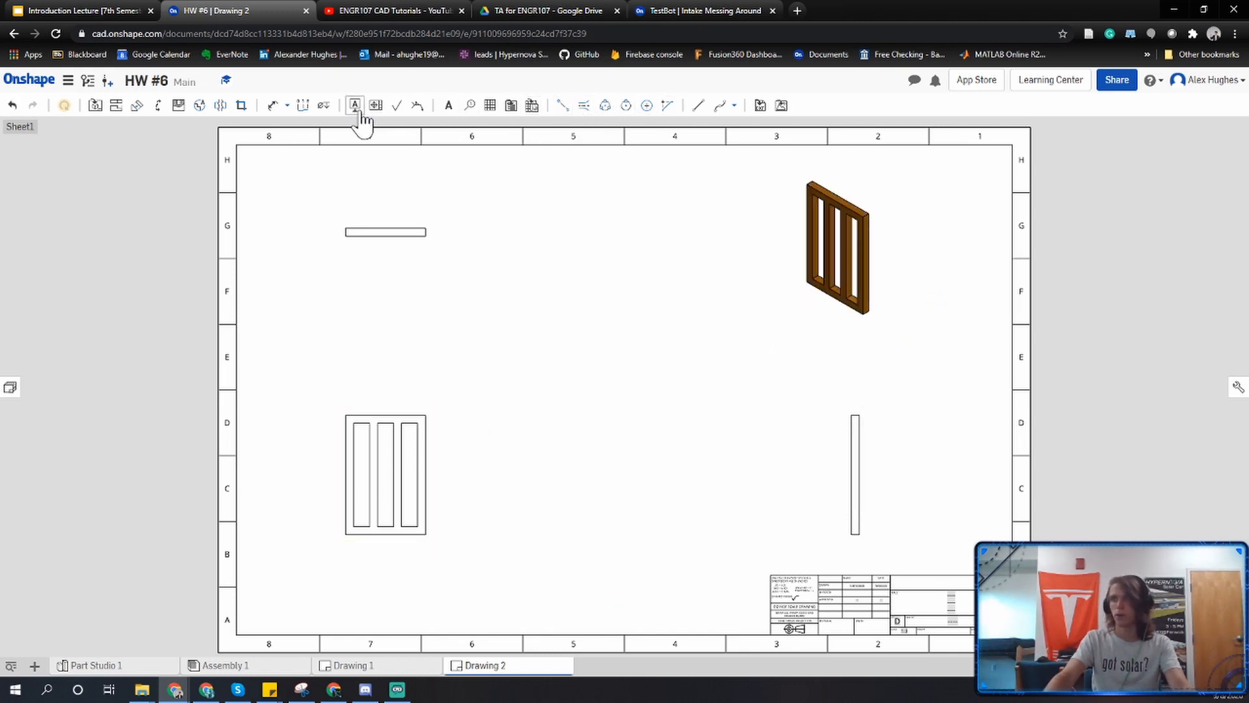
Dimension the chair backing's height in the front view and its thickness and width in the top view.
{"action": "left_click", "coordinate": [273, 107]}
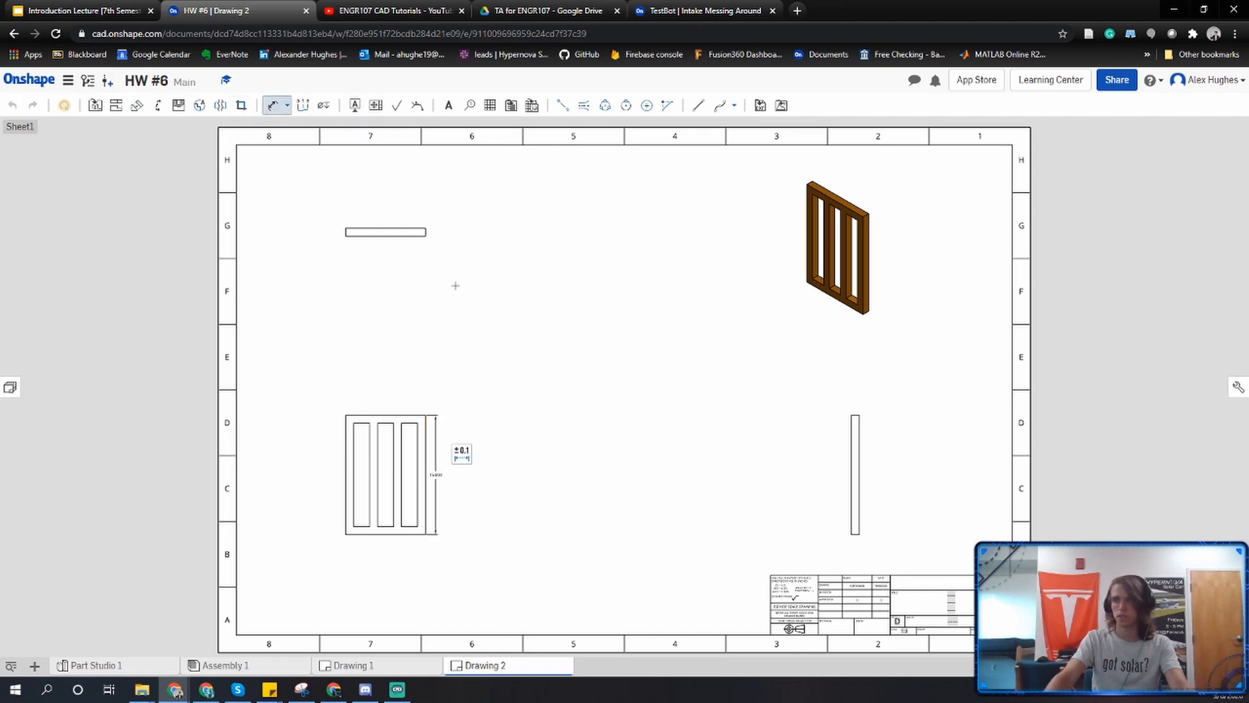
{"action": "left_click", "coordinate": [443, 240]}
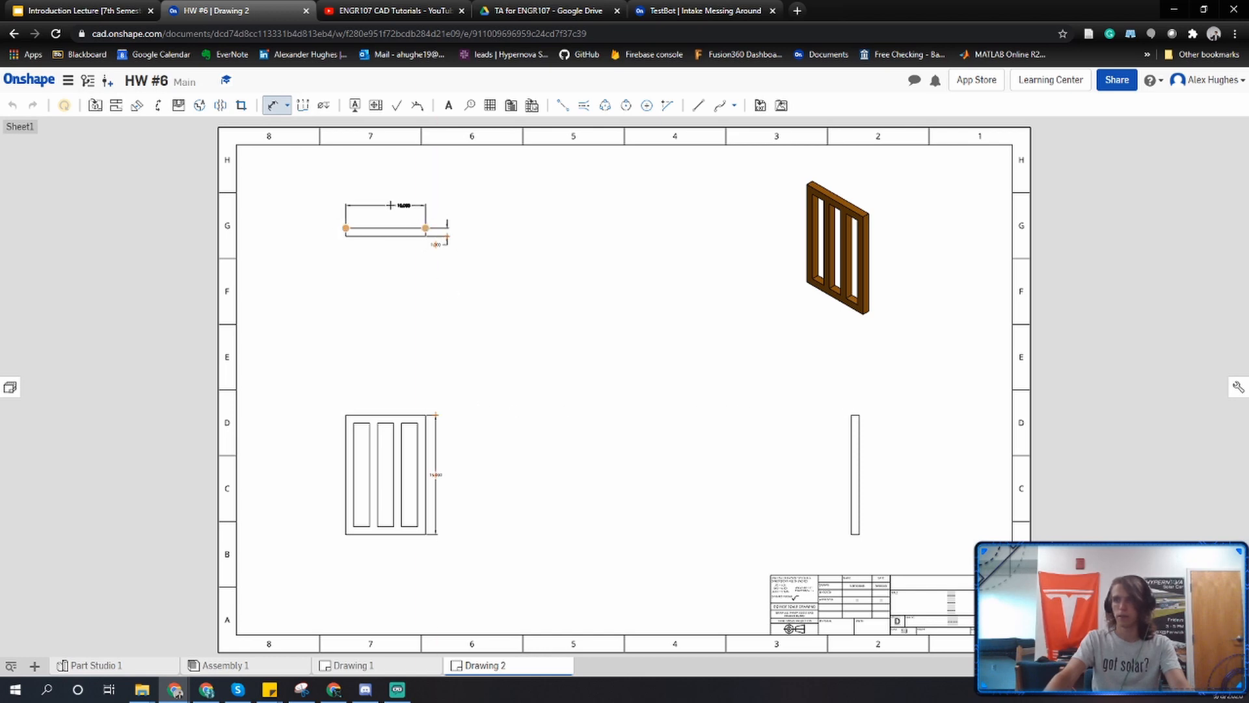
{"action": "key", "text": "Escape"}
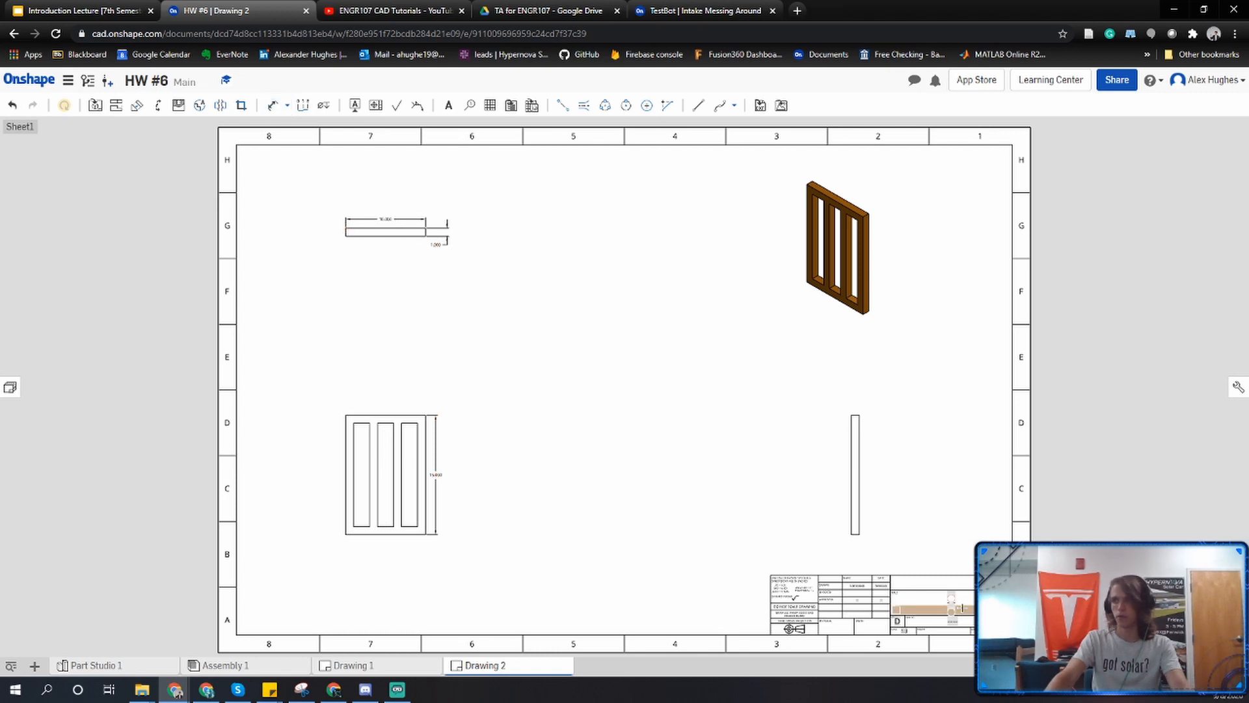
Replace the title placeholder in the drawing's title block with "Part 1: Chair Back" and accept the note.
{"action": "scroll", "coordinate": [963, 607], "scroll_direction": "up", "scroll_amount": 6}
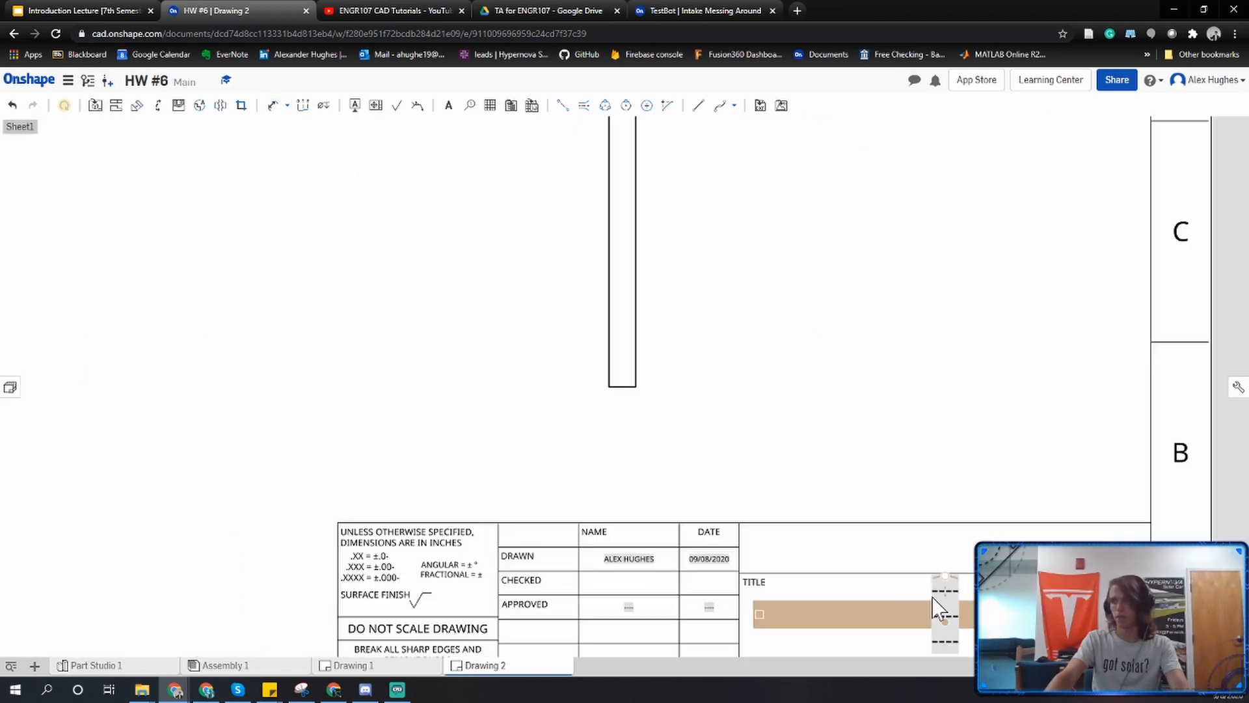
{"action": "double_click", "coordinate": [950, 597]}
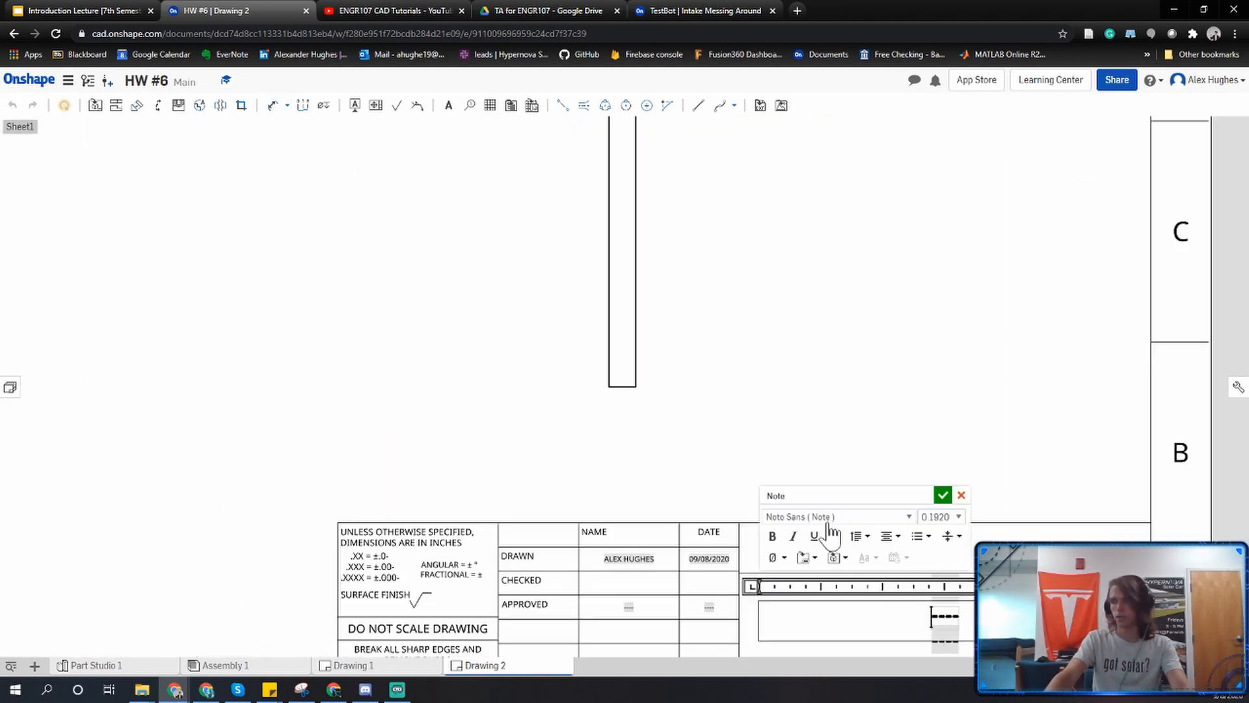
{"action": "type", "text": "Pa"}
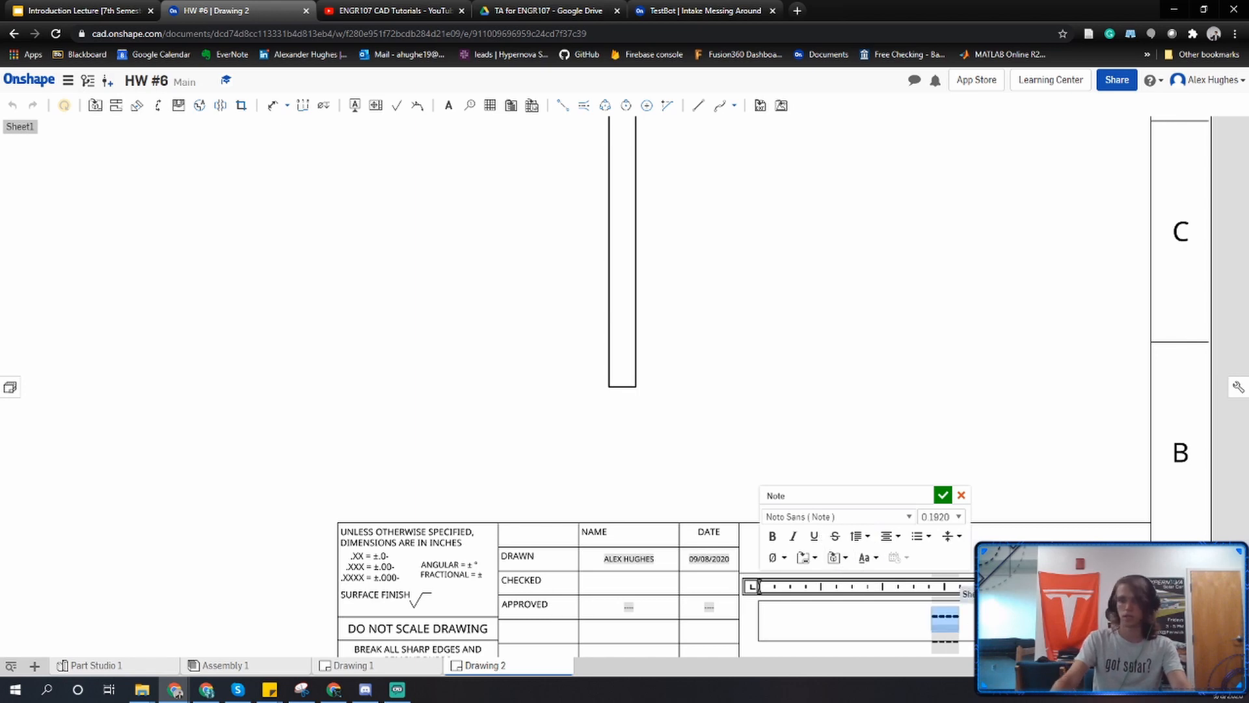
{"action": "type", "text": "rt 1"}
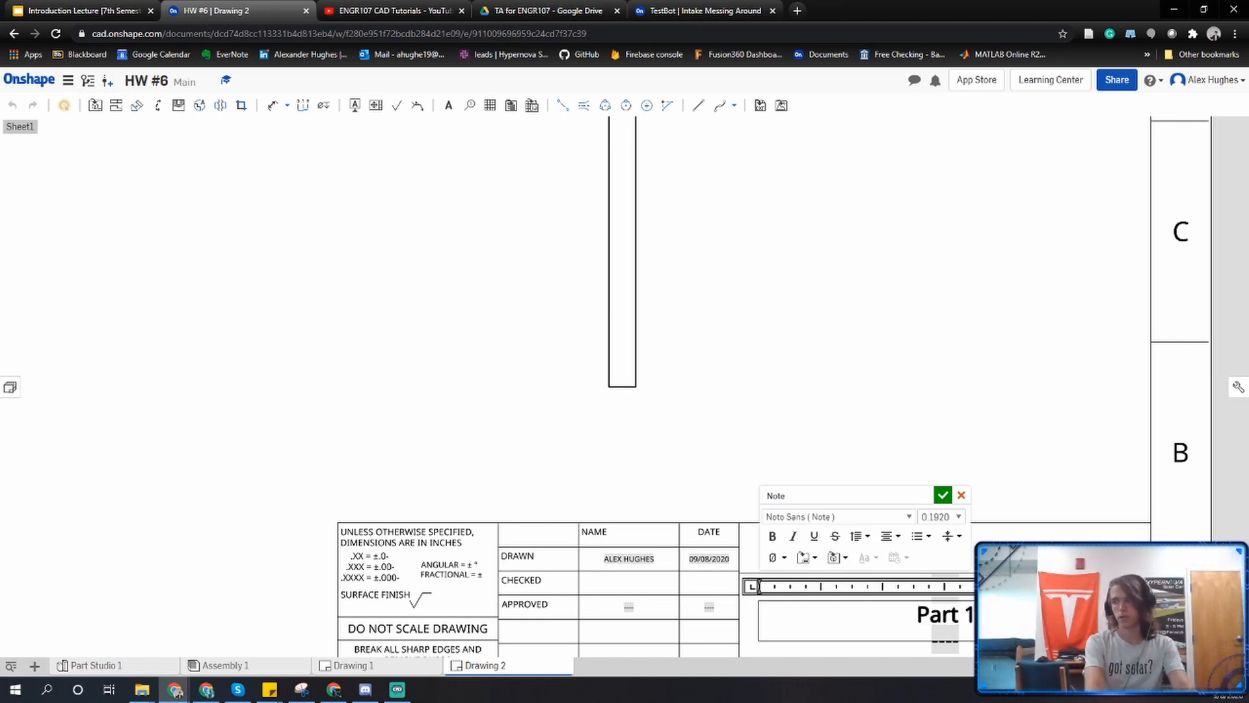
{"action": "type", "text": ": Cha"}
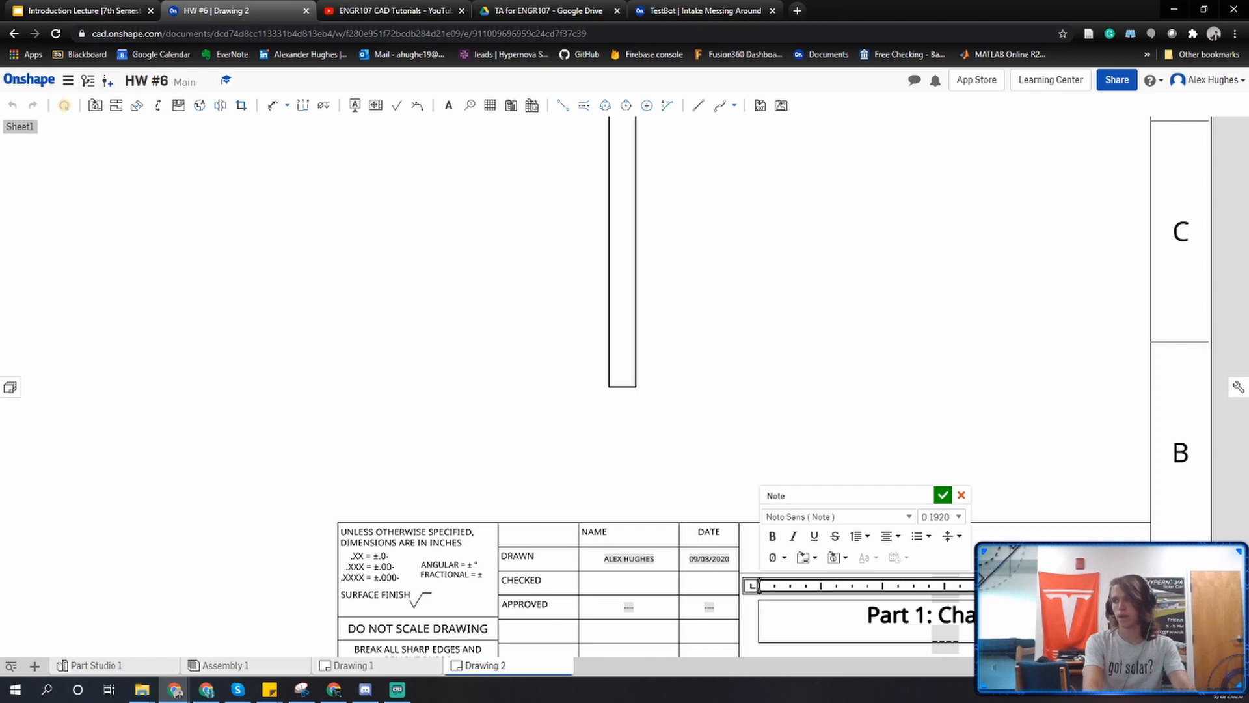
{"action": "type", "text": "i"}
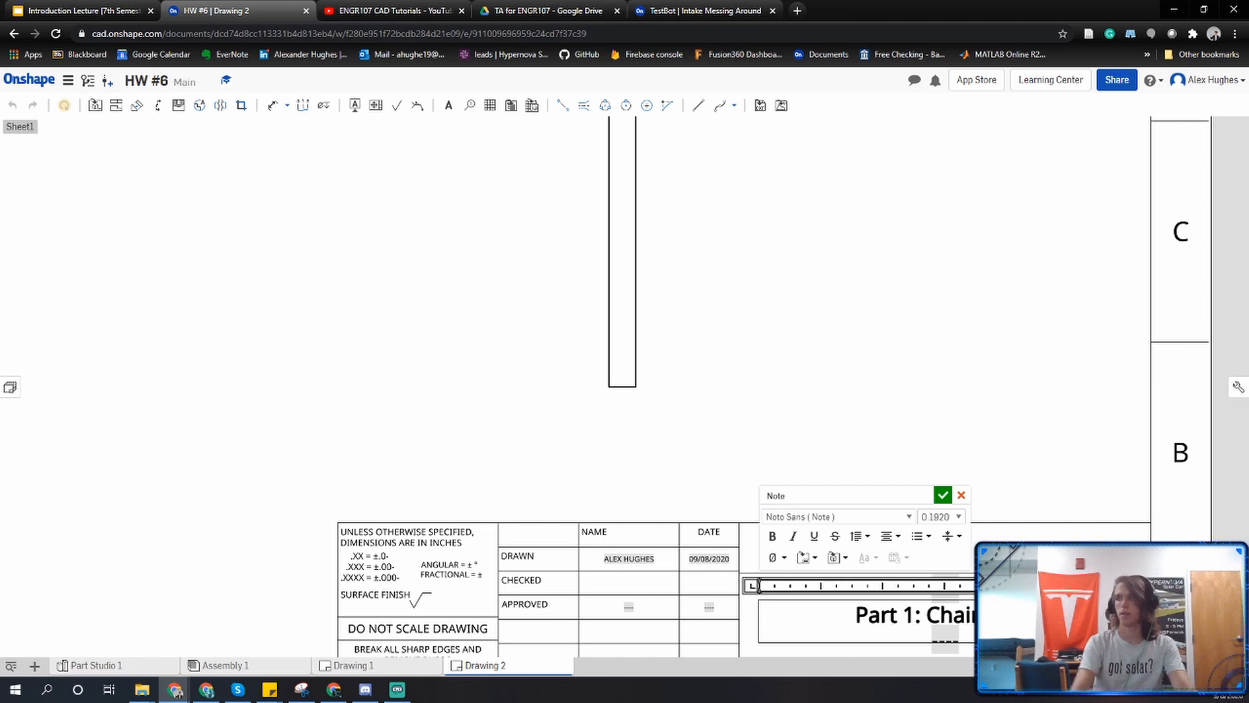
{"action": "left_click", "coordinate": [943, 495]}
{"action": "scroll", "coordinate": [742, 315], "scroll_direction": "down", "scroll_amount": 6}
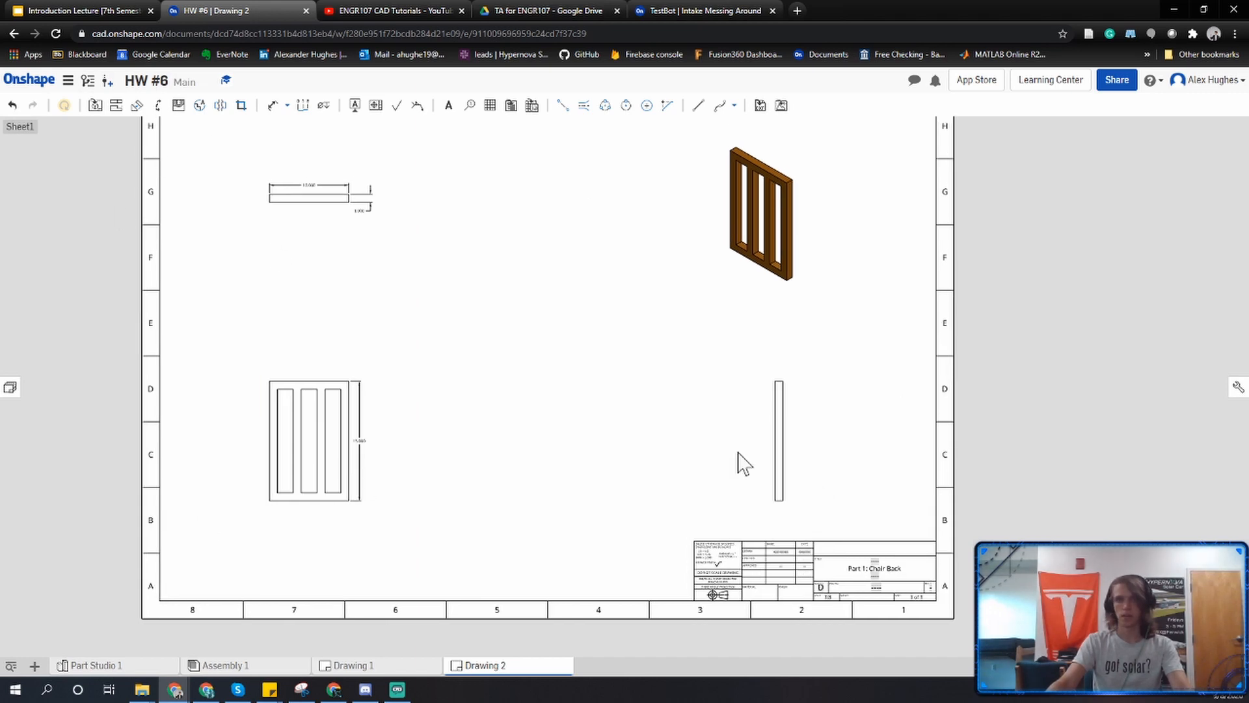
{"action": "middle_click_drag", "start_coordinate": [665, 227], "coordinate": [704, 301]}
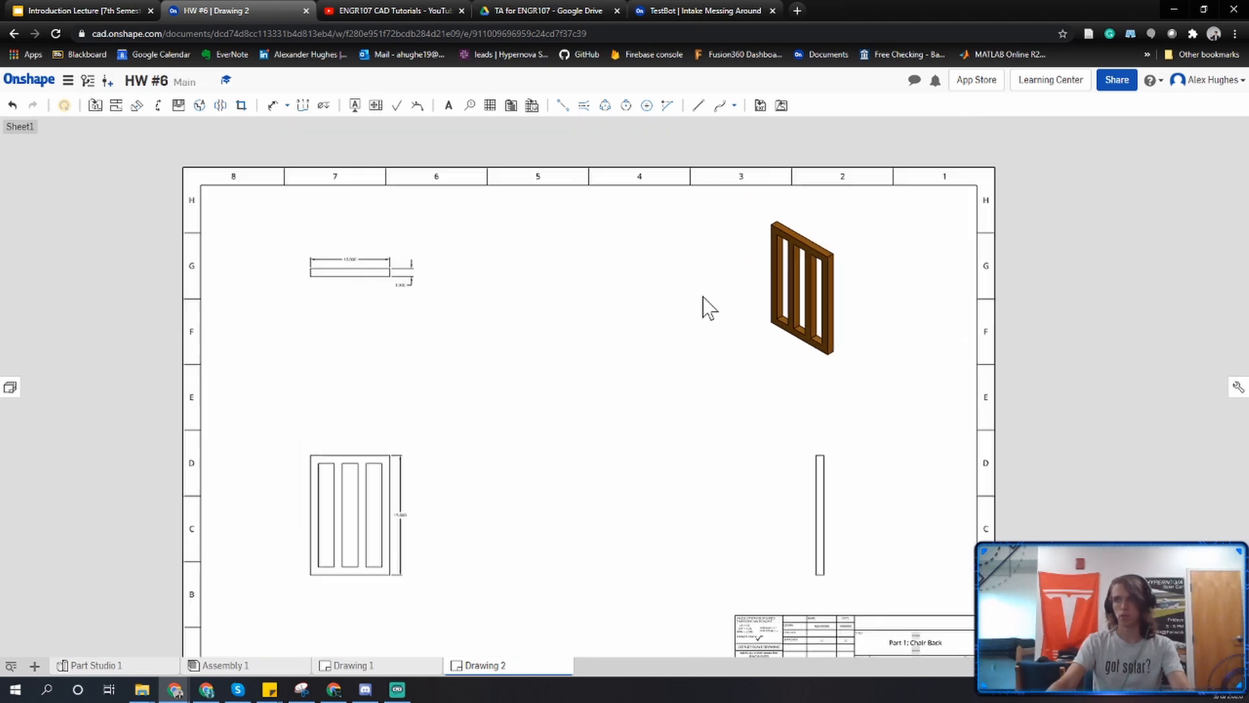
{"action": "middle_click_drag", "start_coordinate": [634, 367], "coordinate": [595, 322]}
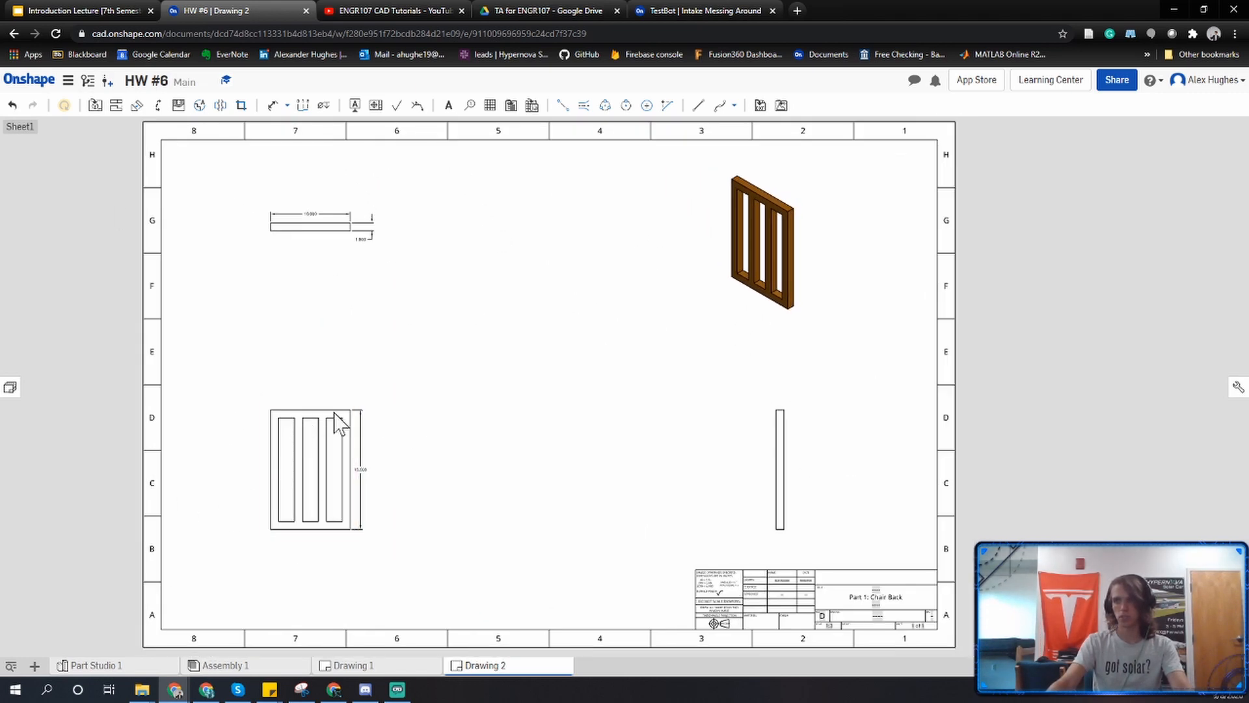
Create another drawing with no views and place the Chair Leg's front view at 1:2 in the sheet's lower-left area.
{"action": "left_click", "coordinate": [34, 665]}
{"action": "left_click", "coordinate": [80, 608]}
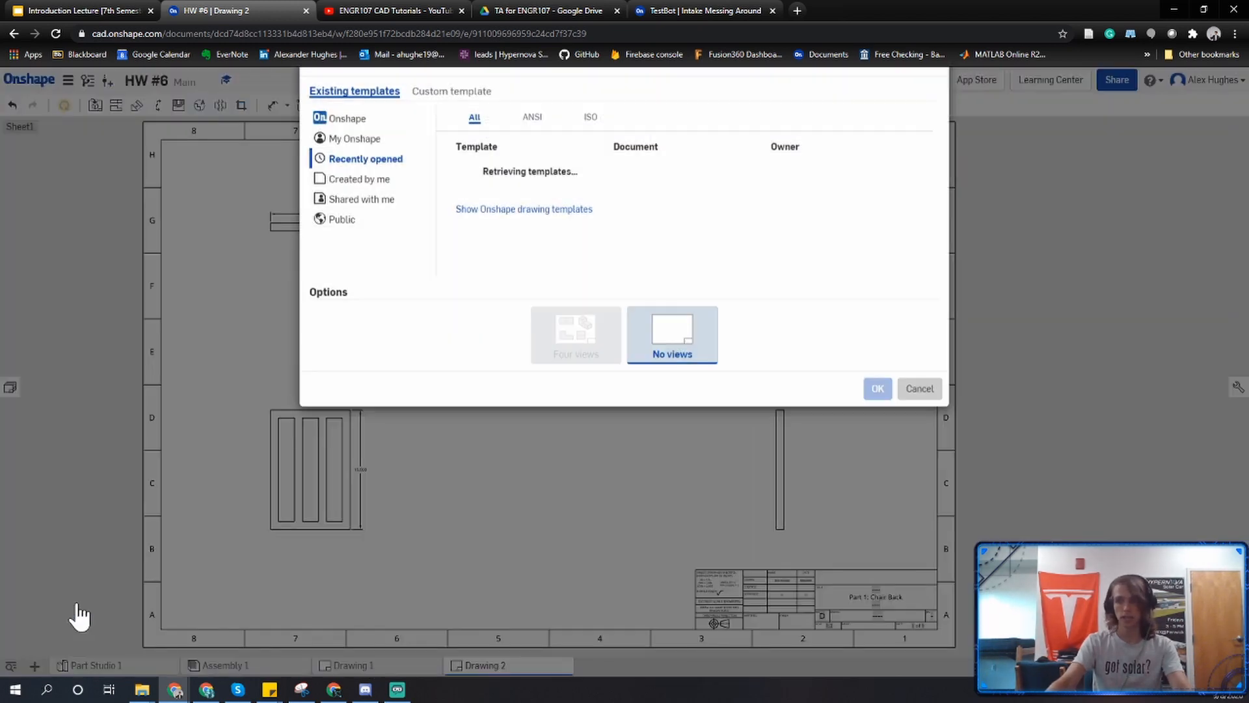
{"action": "left_click", "coordinate": [877, 419]}
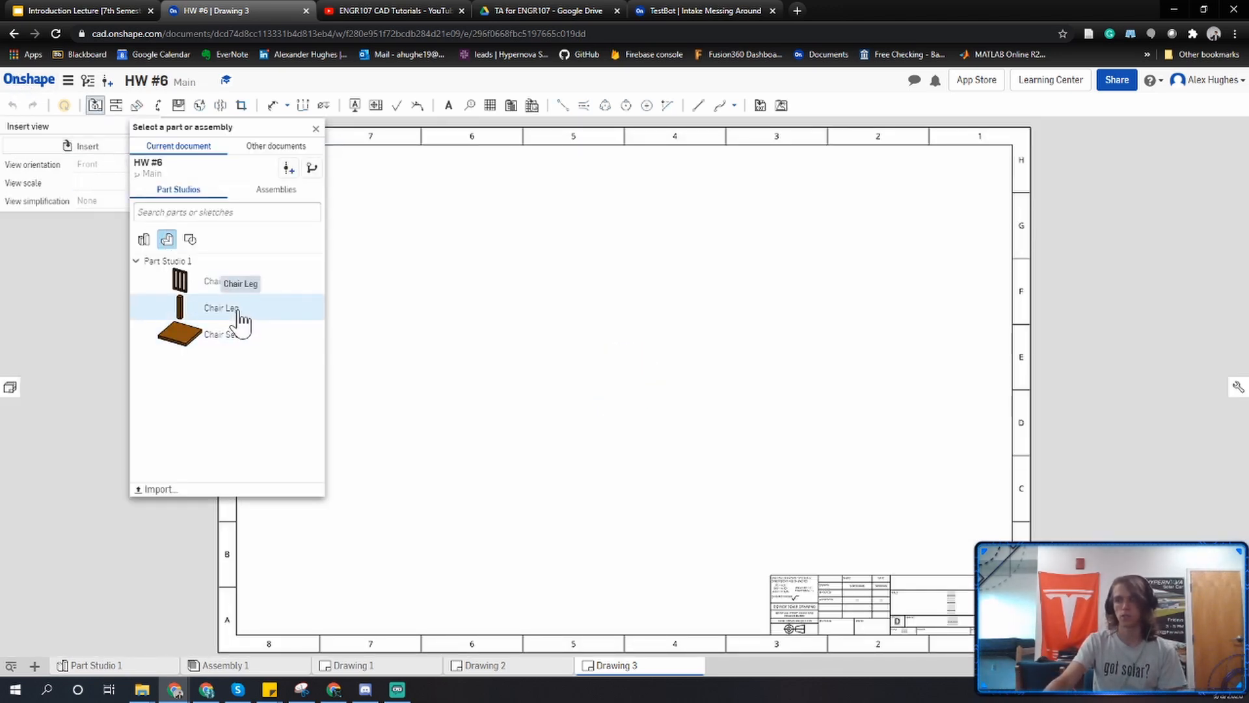
{"action": "left_click", "coordinate": [236, 311]}
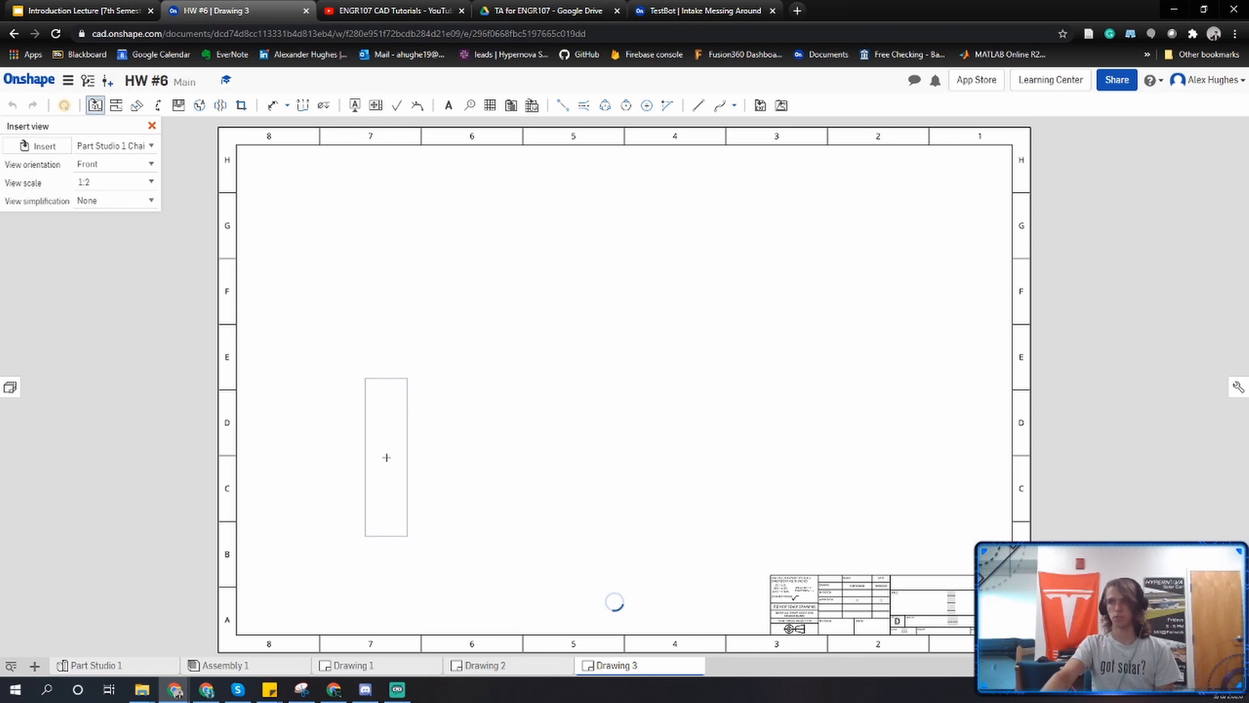
{"action": "left_click", "coordinate": [382, 457]}
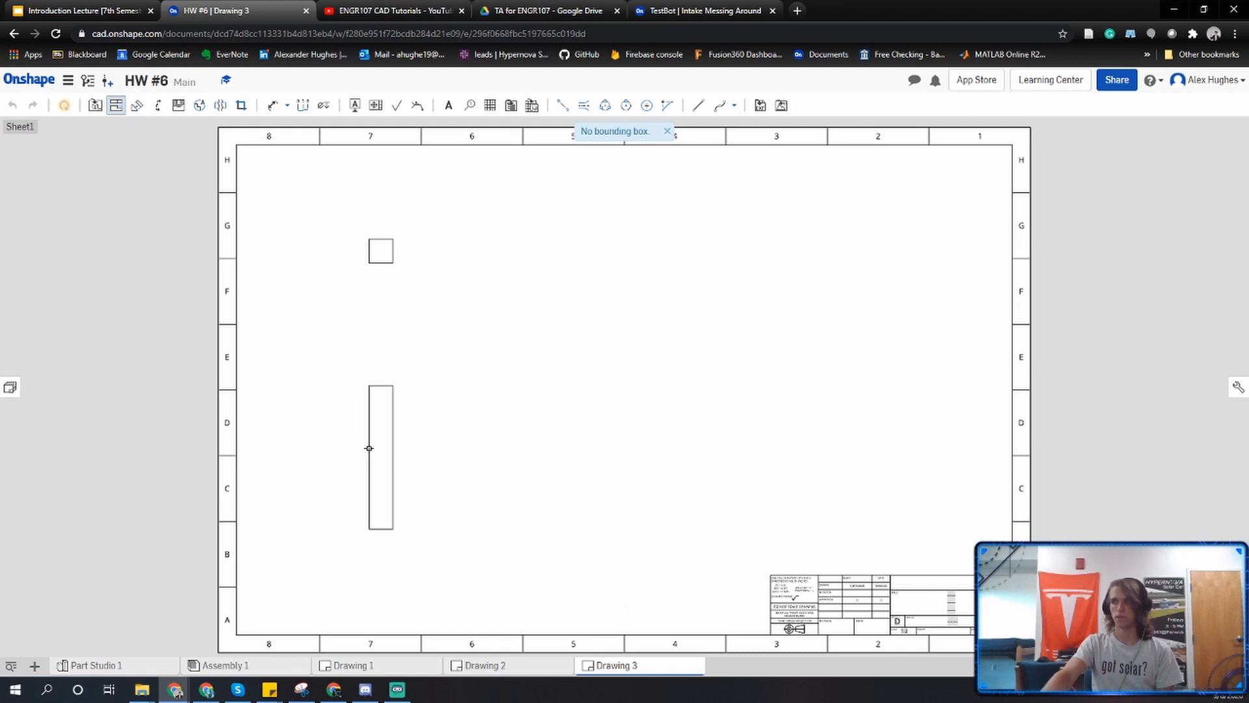
Project the top, side and isometric views from the chair leg's front view and show the isometric view shaded.
{"action": "left_click", "coordinate": [394, 455]}
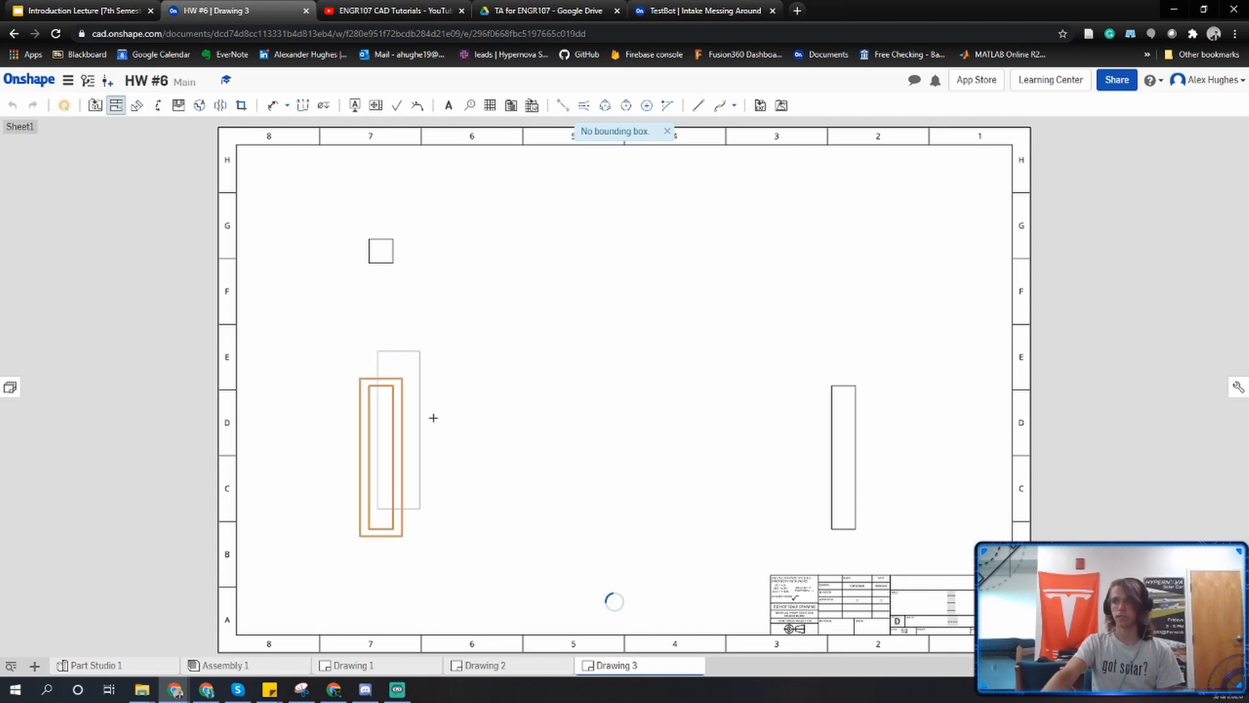
{"action": "left_click", "coordinate": [399, 441]}
{"action": "left_click", "coordinate": [837, 251]}
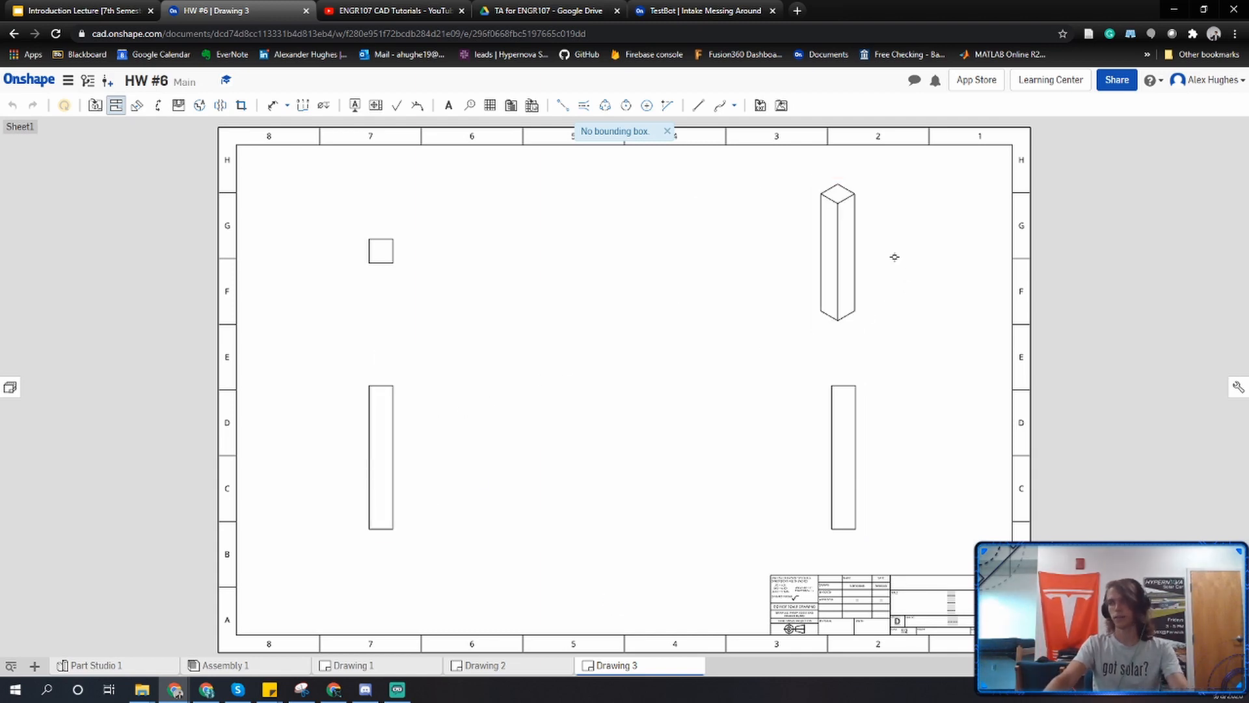
{"action": "key", "text": "Escape"}
{"action": "right_click", "coordinate": [841, 241]}
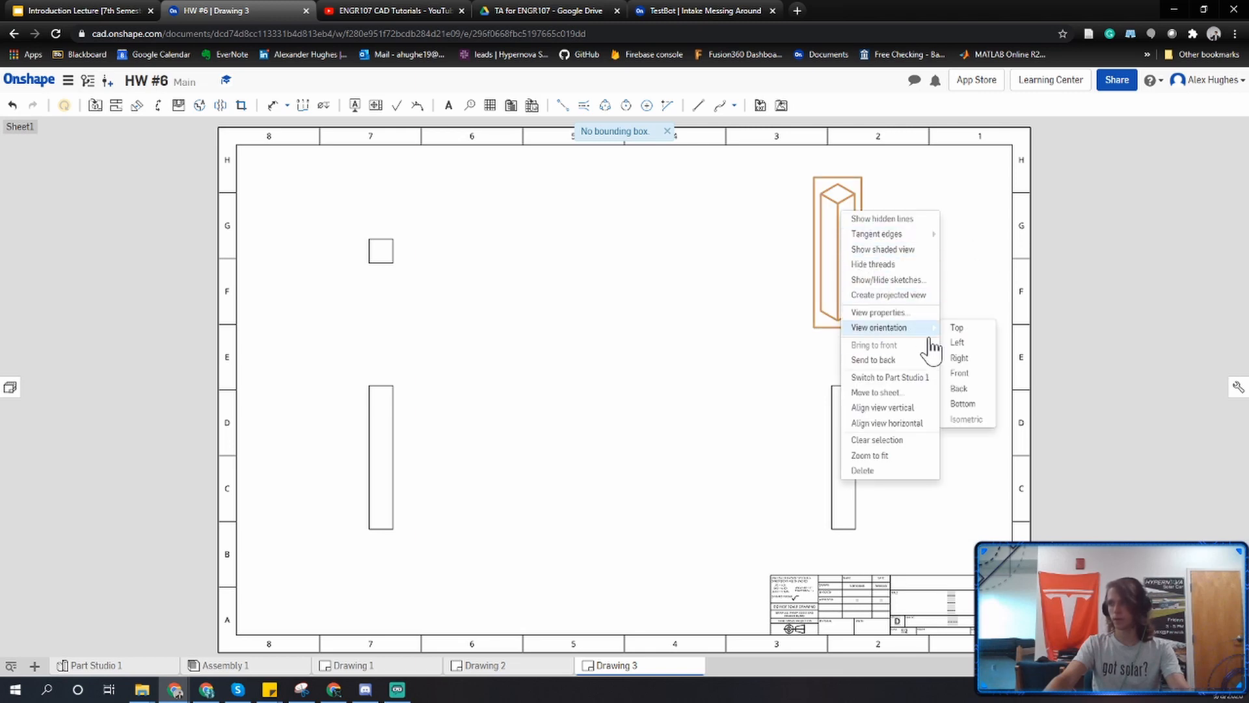
{"action": "left_click", "coordinate": [913, 252]}
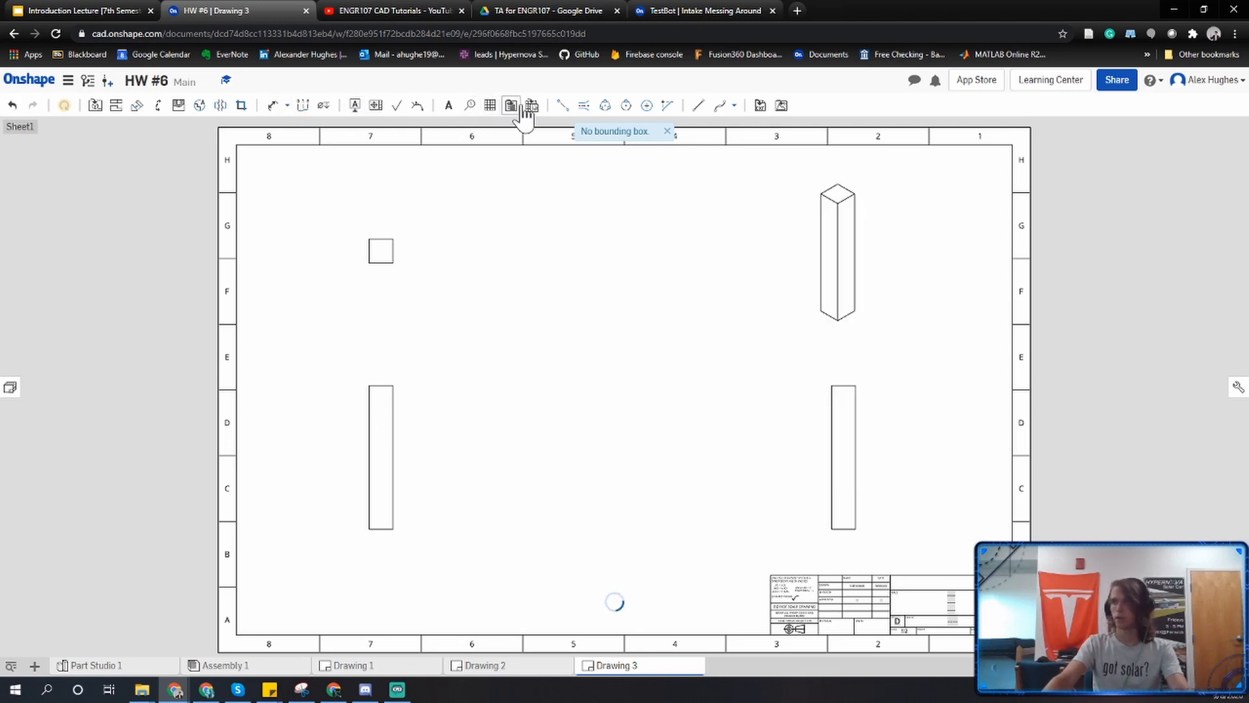
Dimension the chair leg's width and height in the front view and its depth in the top view.
{"action": "left_click", "coordinate": [271, 108]}
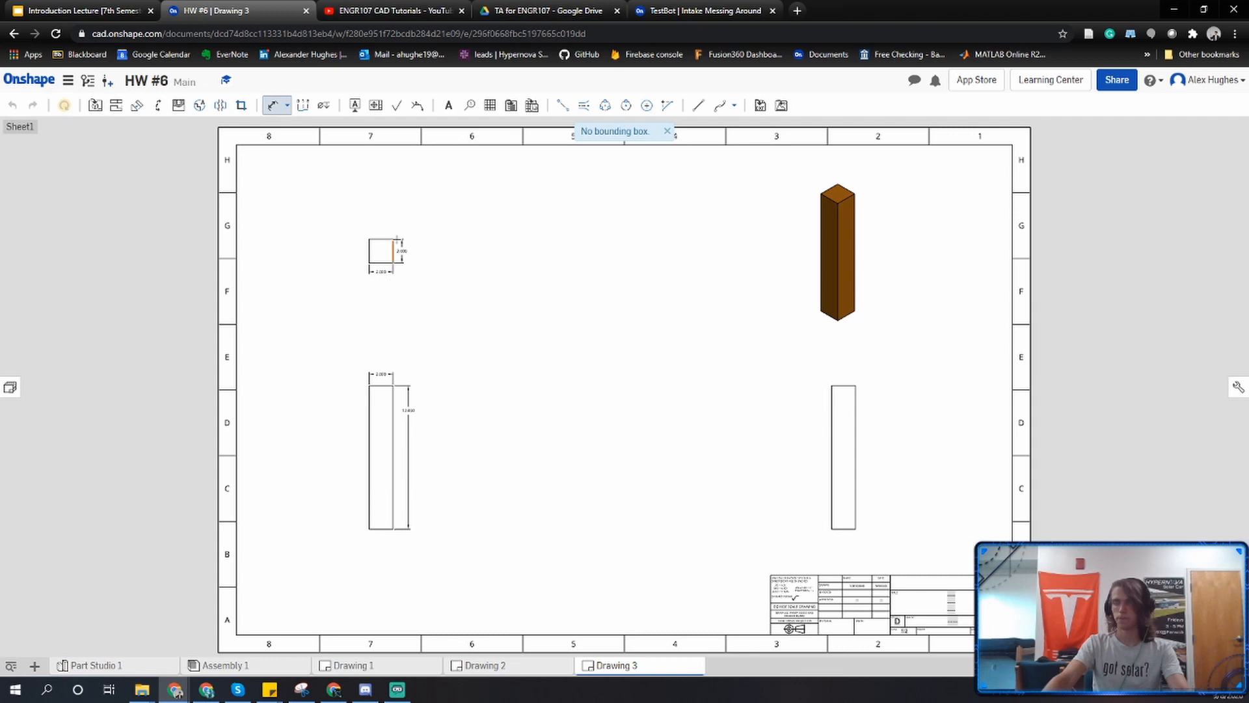
{"action": "key", "text": "Escape"}
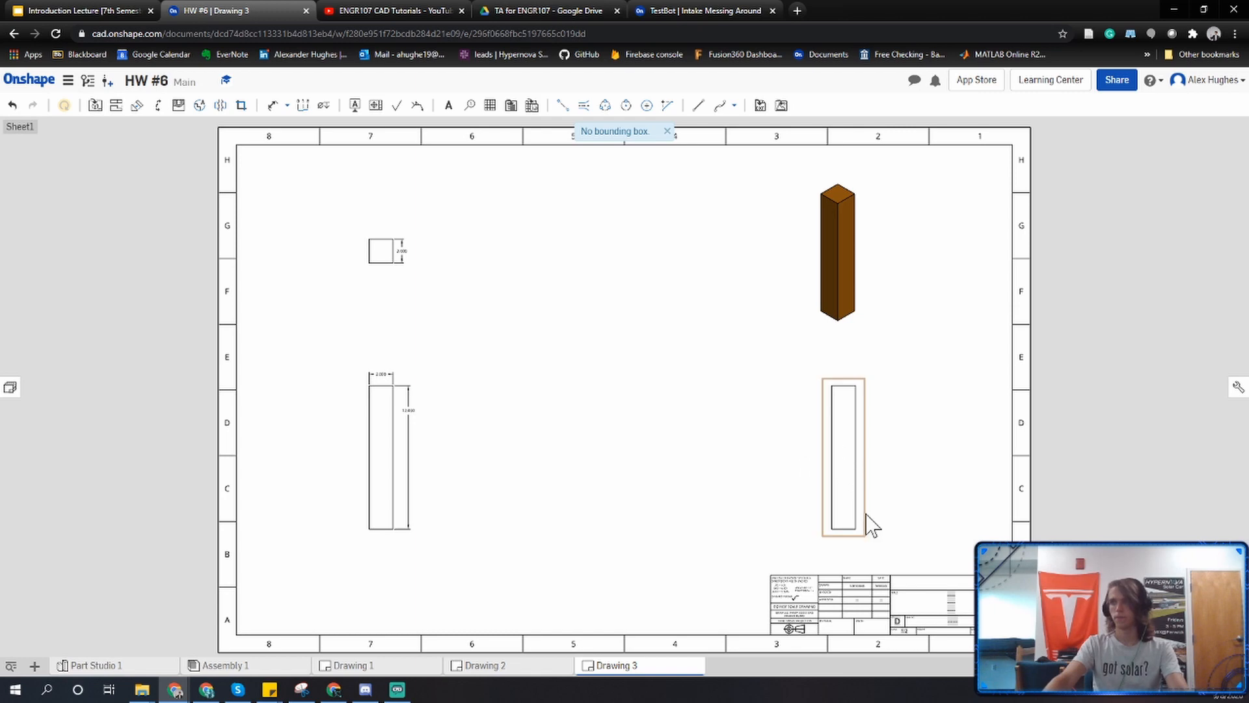
Replace the middle title placeholder in the title block with "ENGR107: Chair Leg" and accept the note.
{"action": "scroll", "coordinate": [882, 610], "scroll_direction": "up", "scroll_amount": 3}
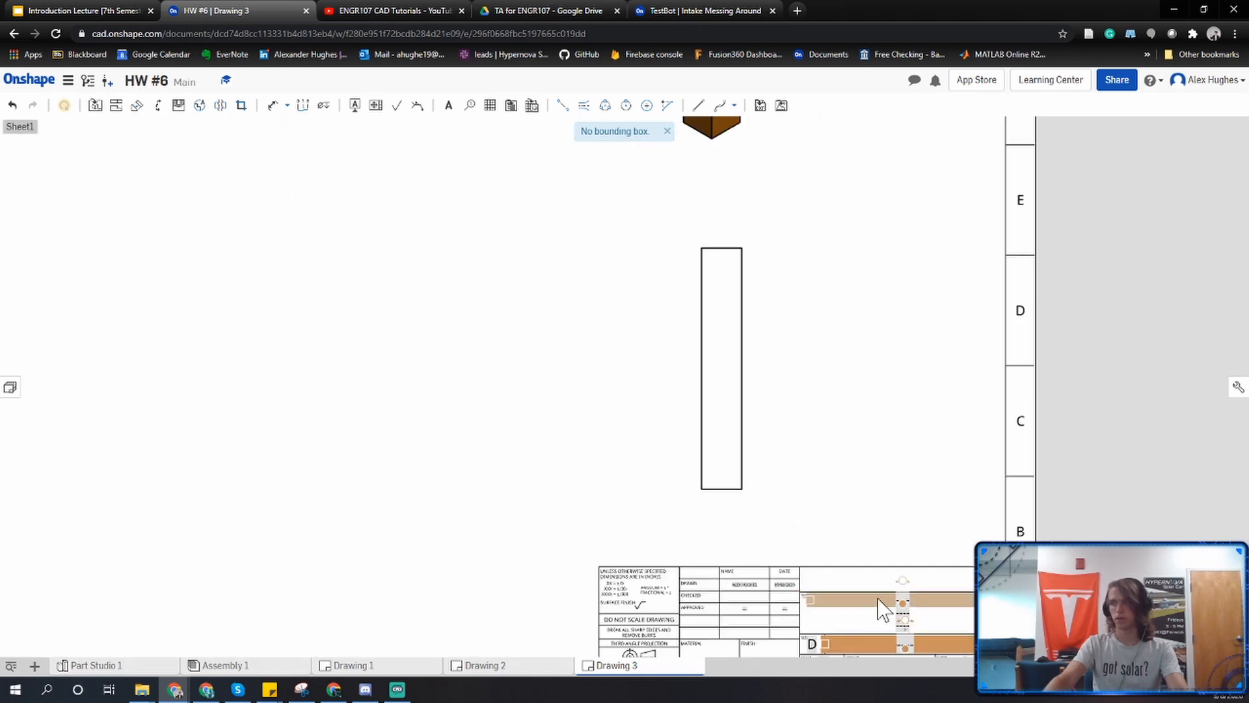
{"action": "scroll", "coordinate": [885, 608], "scroll_direction": "up", "scroll_amount": 4}
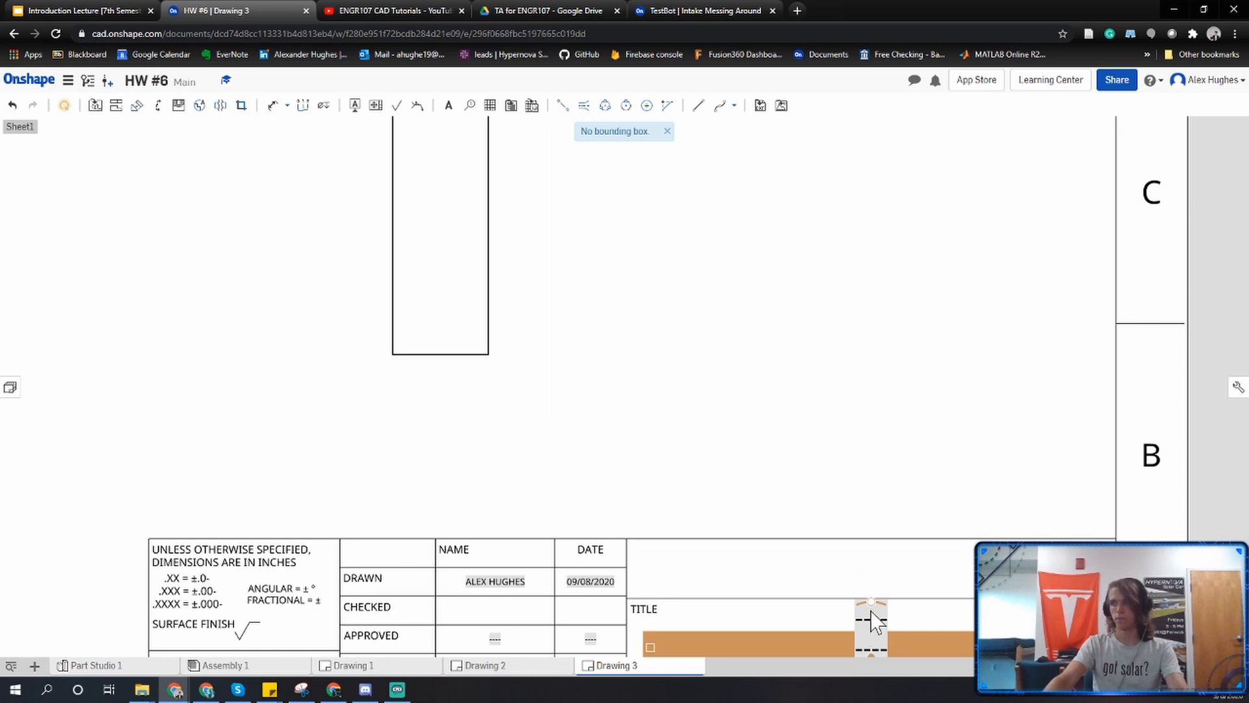
{"action": "double_click", "coordinate": [873, 649]}
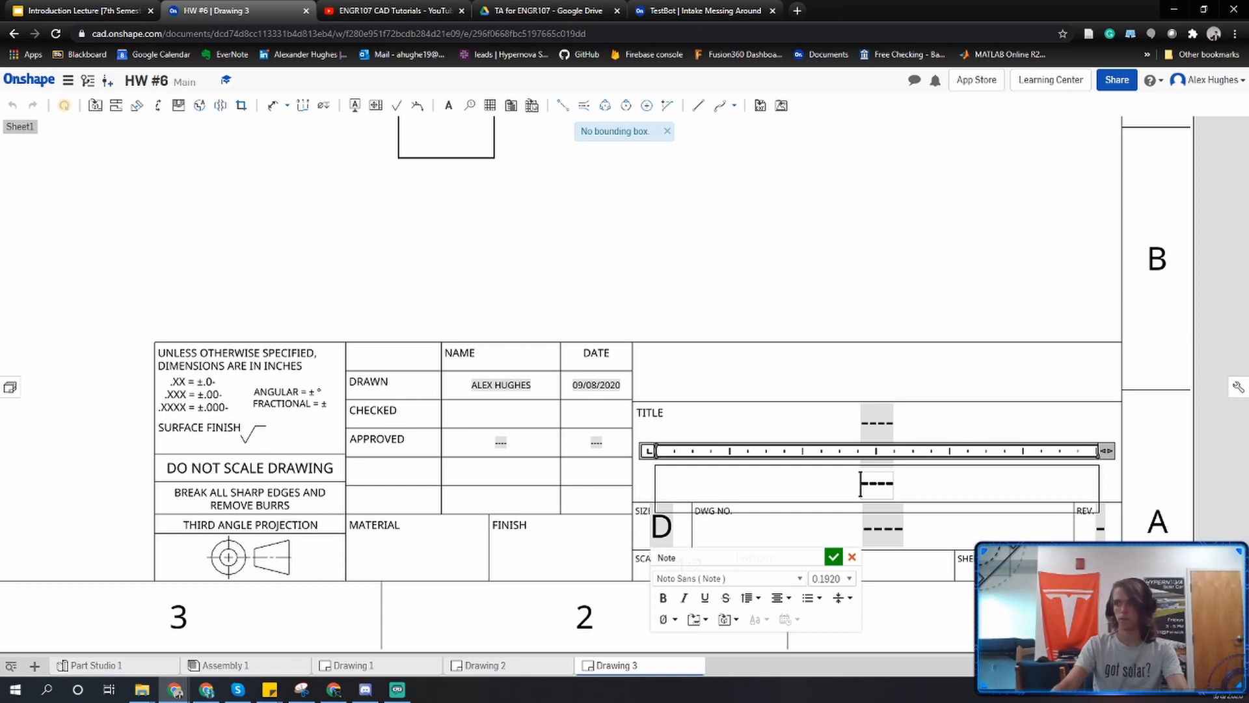
{"action": "left_click", "coordinate": [883, 483]}
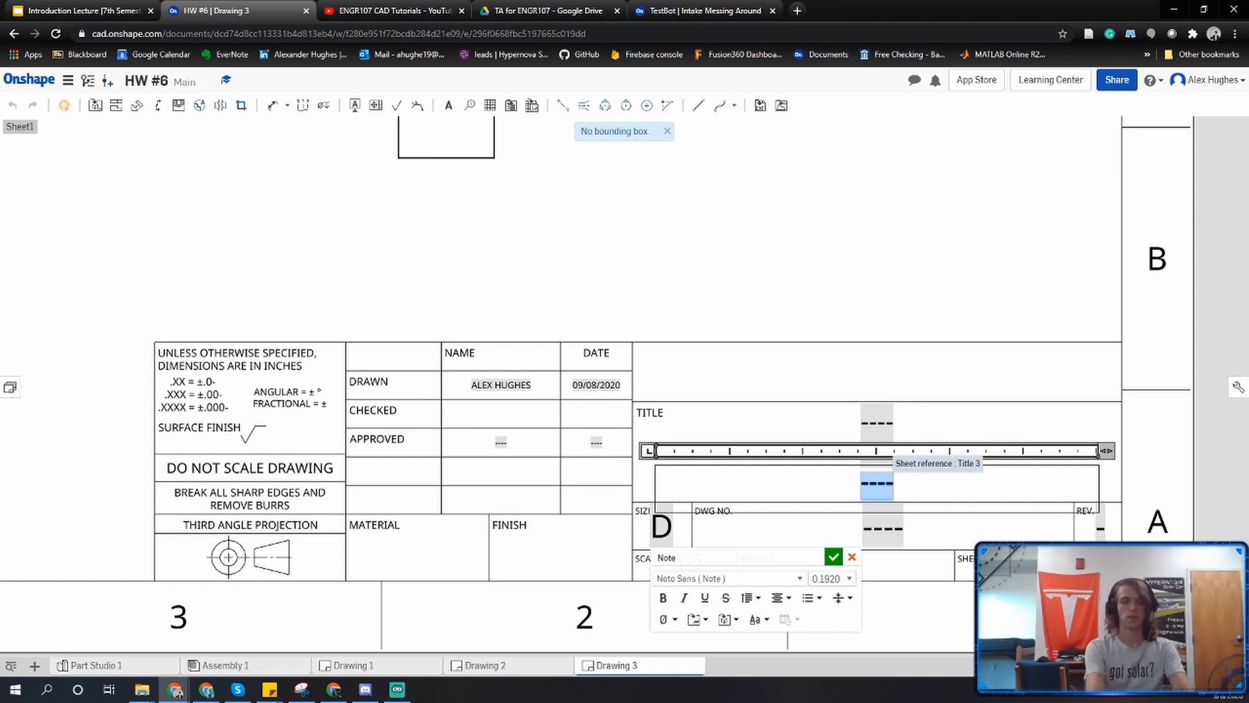
{"action": "type", "text": "ENGR107"}
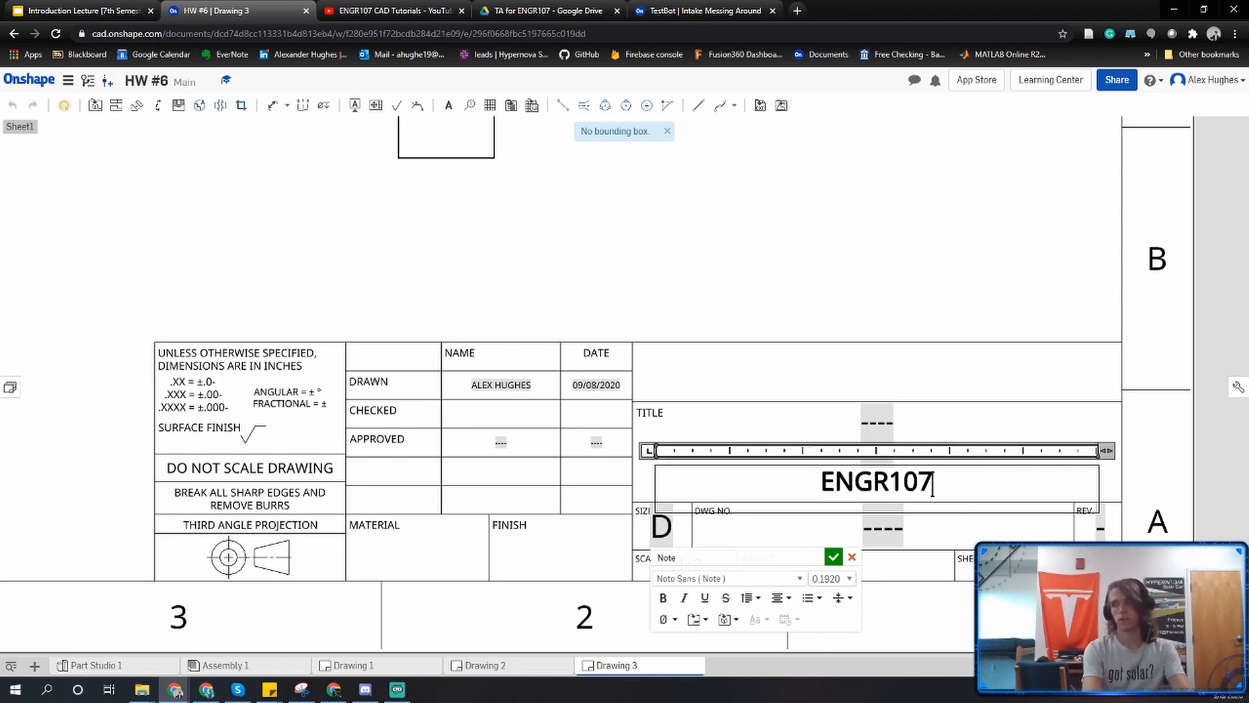
{"action": "type", "text": ": C"}
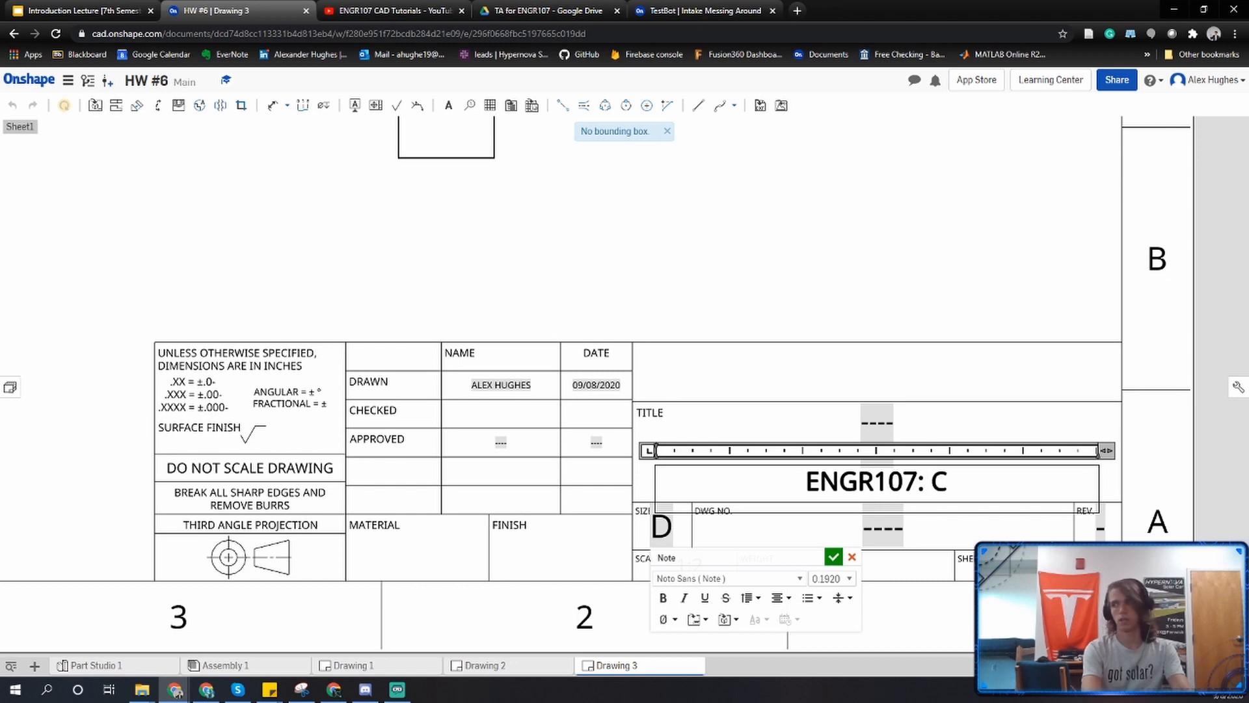
{"action": "type", "text": "hair Leg"}
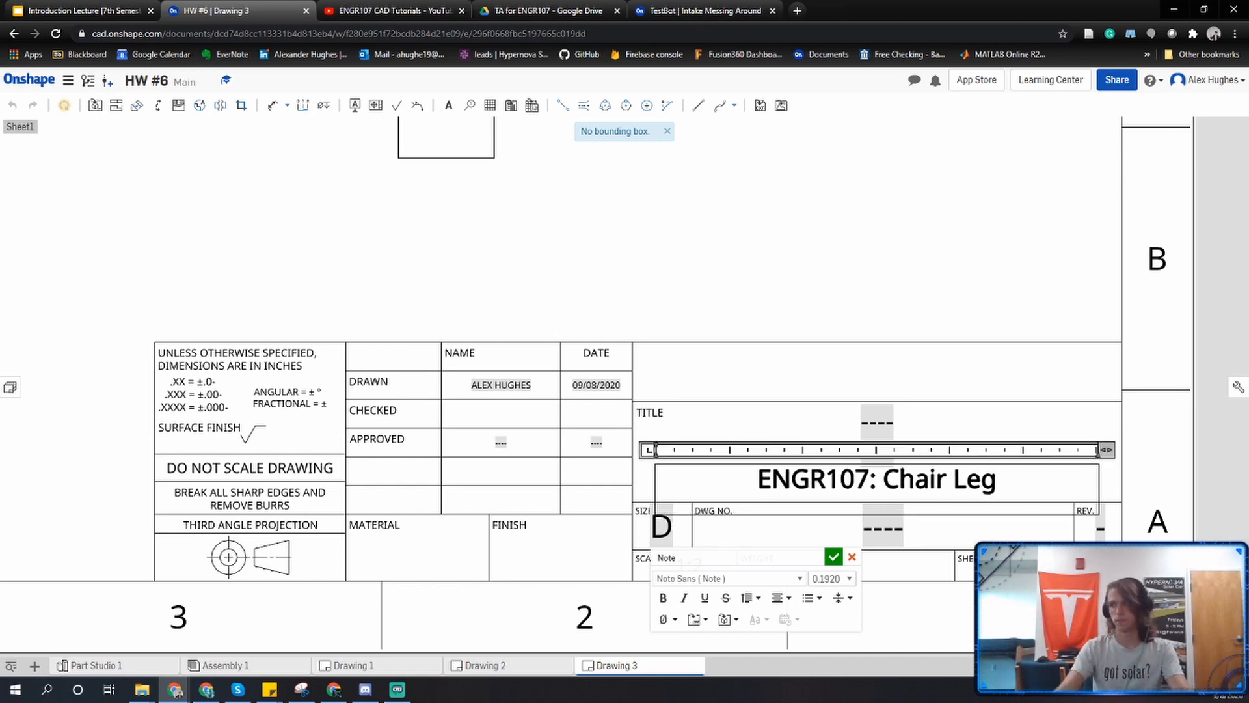
{"action": "left_click", "coordinate": [834, 557]}
{"action": "left_click", "coordinate": [824, 391]}
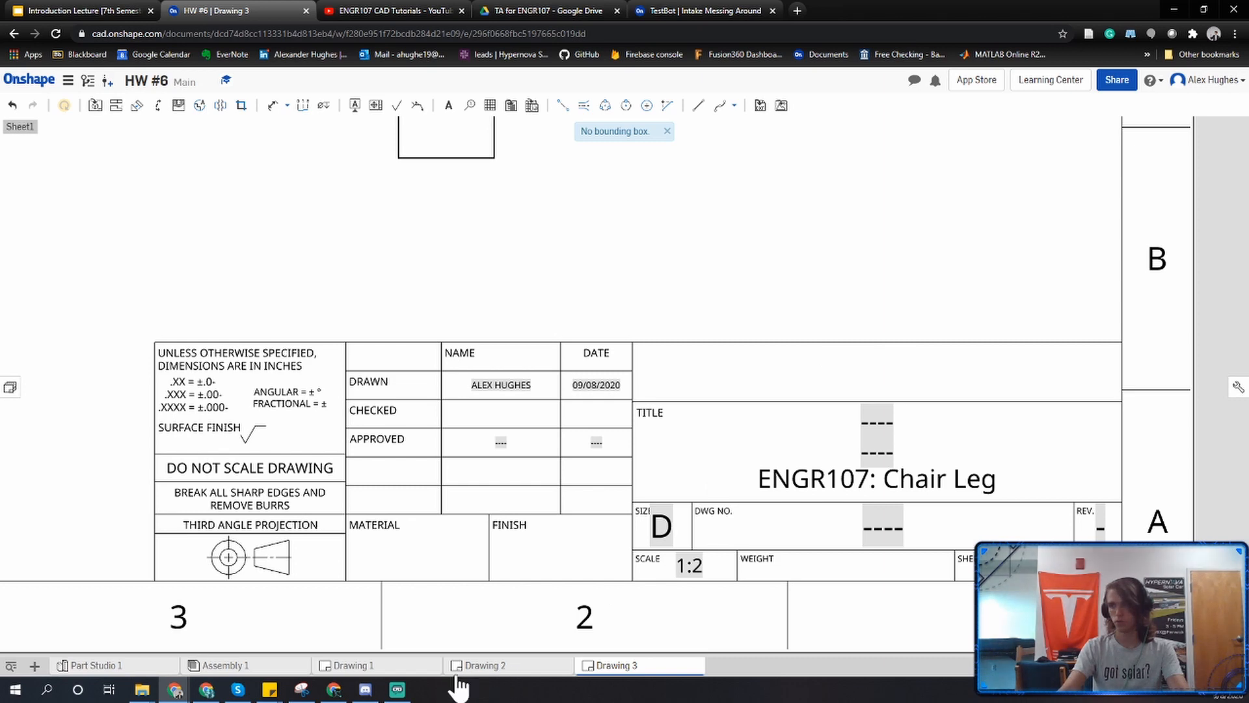
Create another ANSI_D_INCH drawing with no views and place the chair seat's front view at 1:1 in the sheet's lower-left area.
{"action": "left_click", "coordinate": [34, 666]}
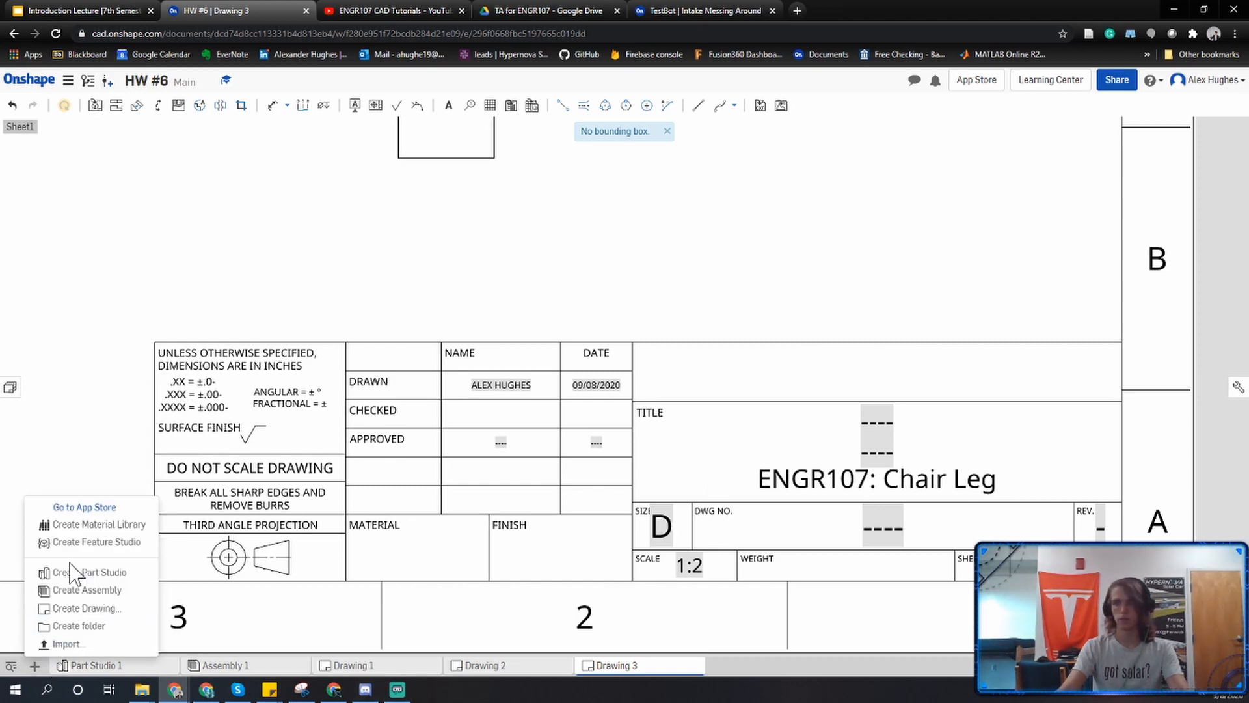
{"action": "left_click", "coordinate": [88, 609]}
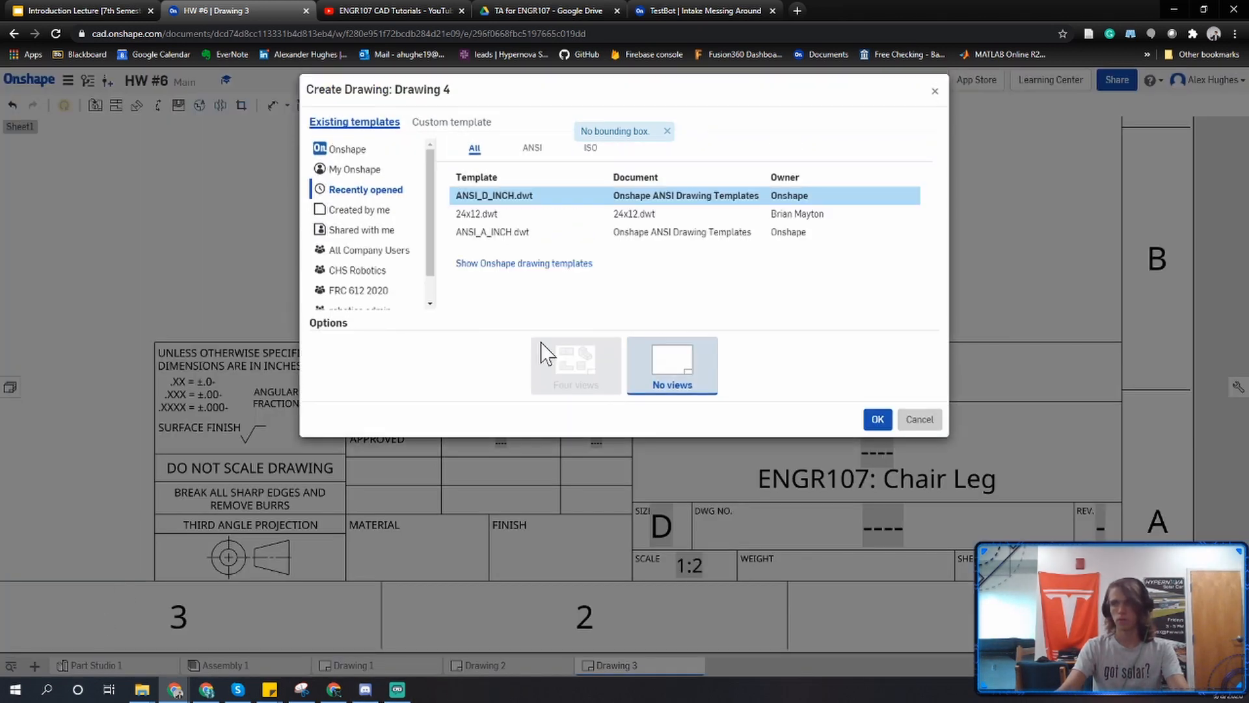
{"action": "left_click", "coordinate": [875, 420]}
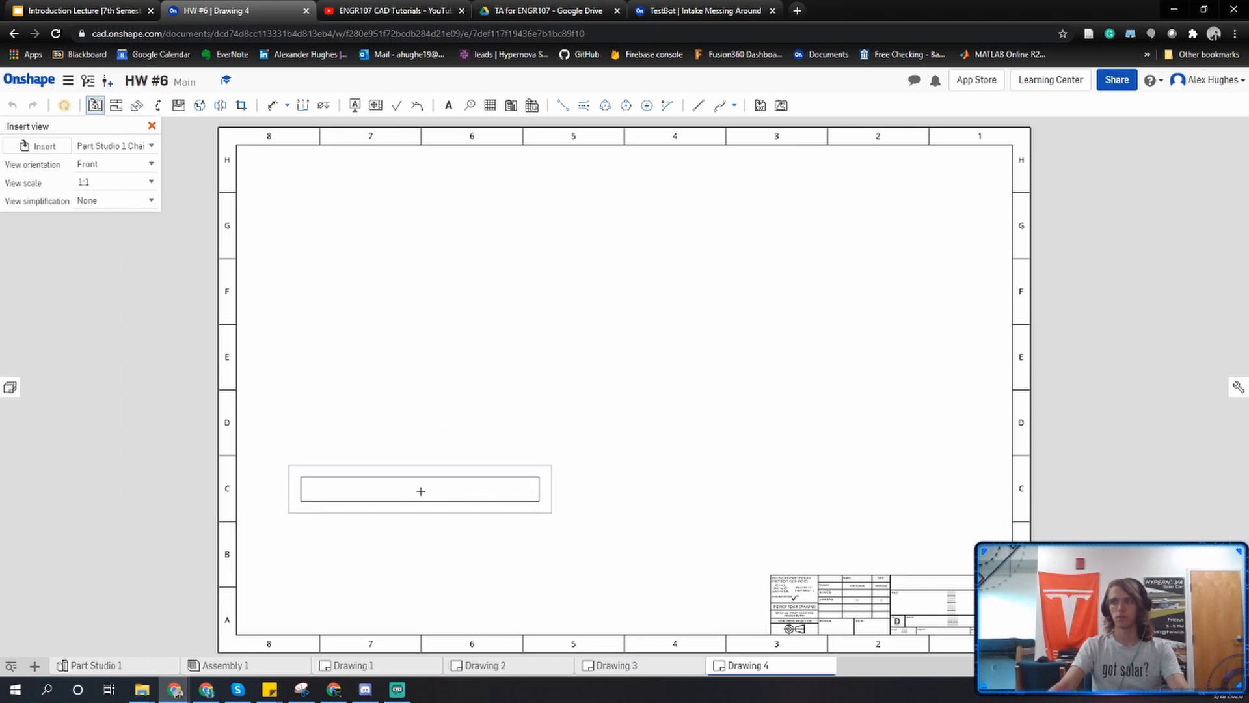
{"action": "left_click", "coordinate": [421, 490]}
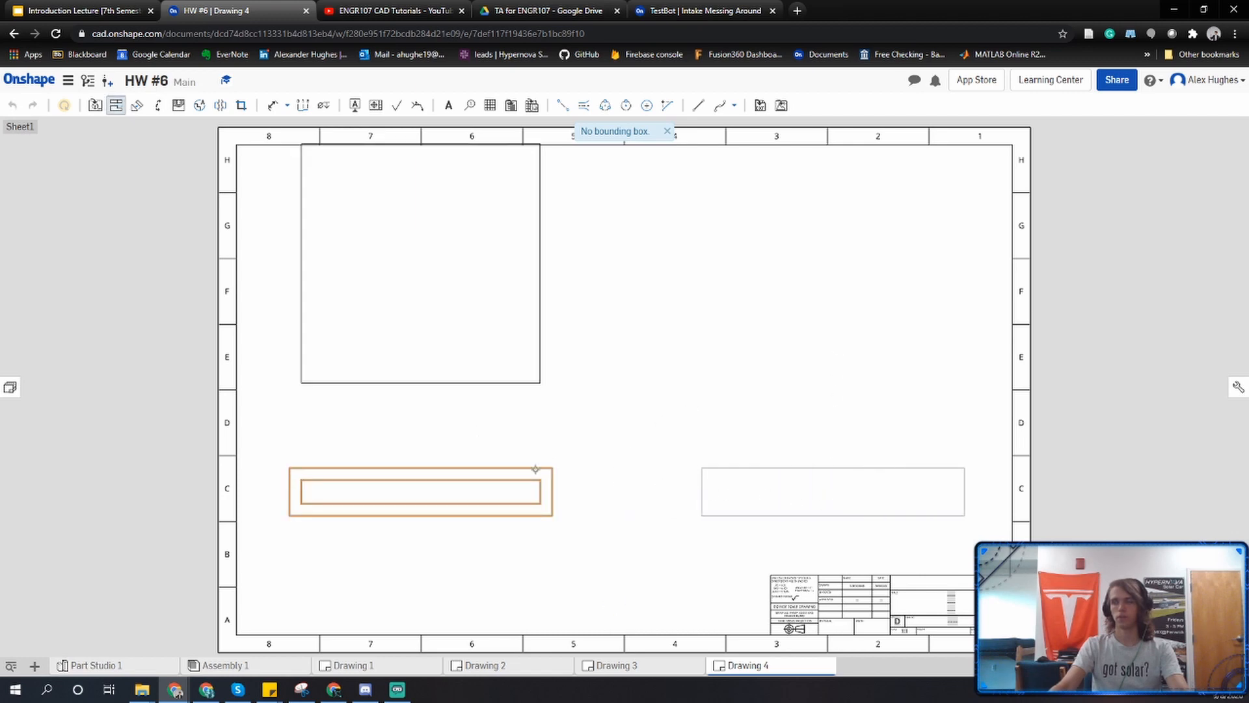
Project the top, side and isometric views from the chair seat's front view and move the top view down inside the sheet border.
{"action": "left_click", "coordinate": [511, 486]}
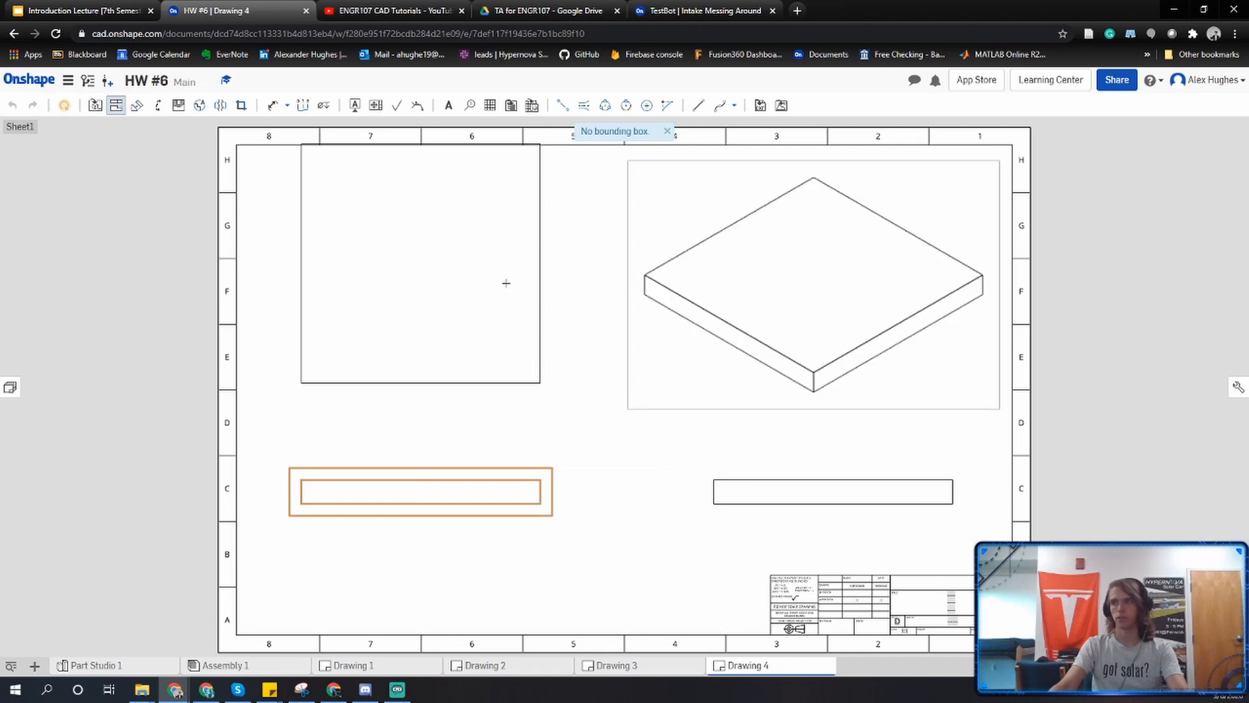
{"action": "key", "text": "Escape"}
{"action": "left_click", "coordinate": [536, 297]}
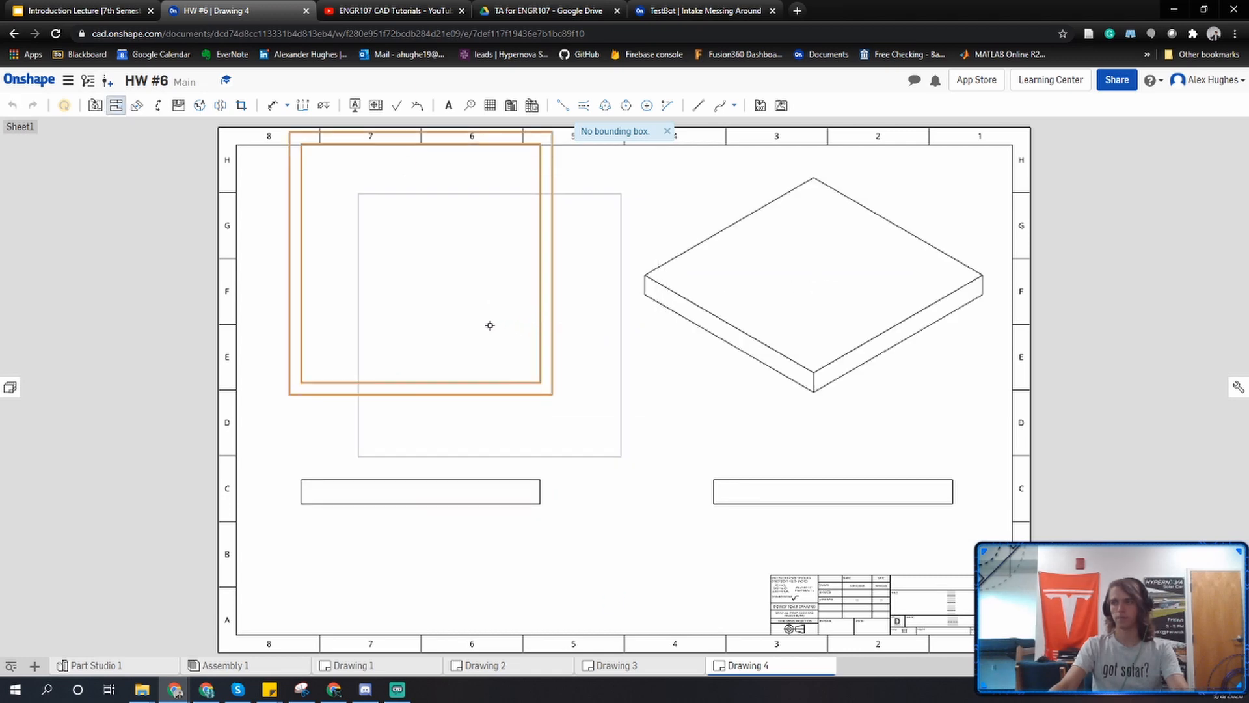
{"action": "key", "text": "Escape"}
{"action": "left_click_drag", "start_coordinate": [550, 280], "coordinate": [550, 318]}
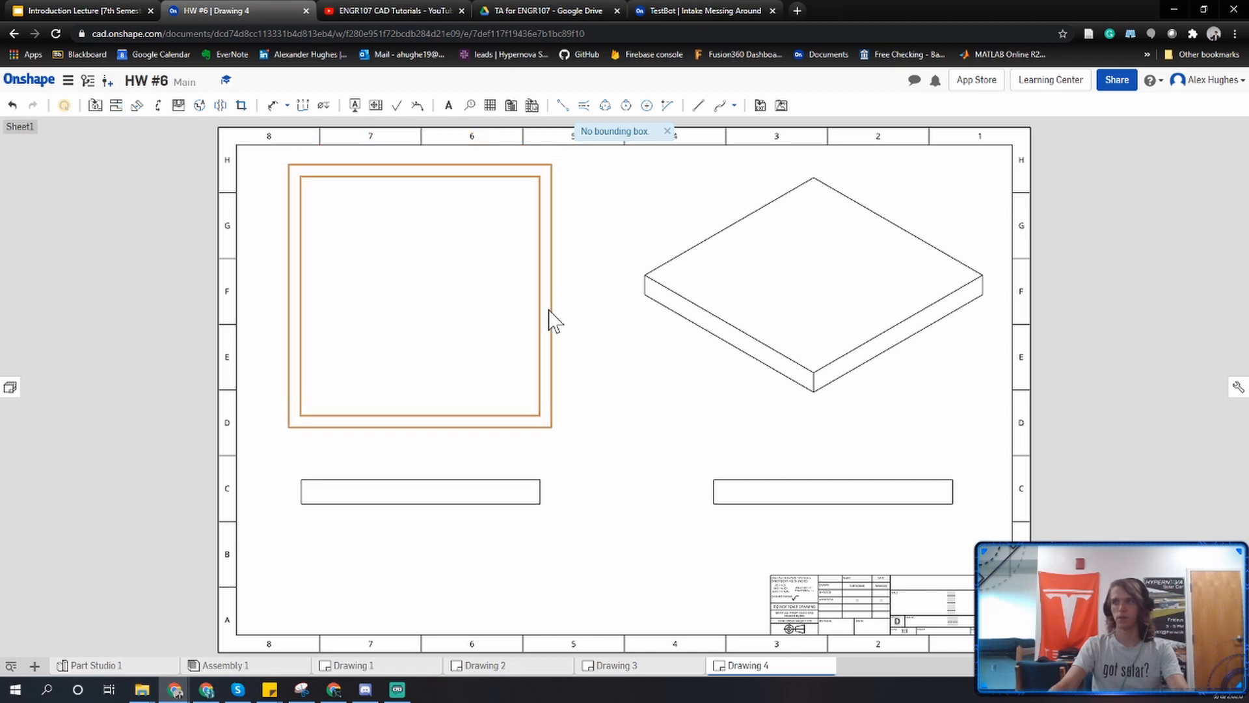
Show the chair seat's isometric view shaded.
{"action": "left_click", "coordinate": [730, 296]}
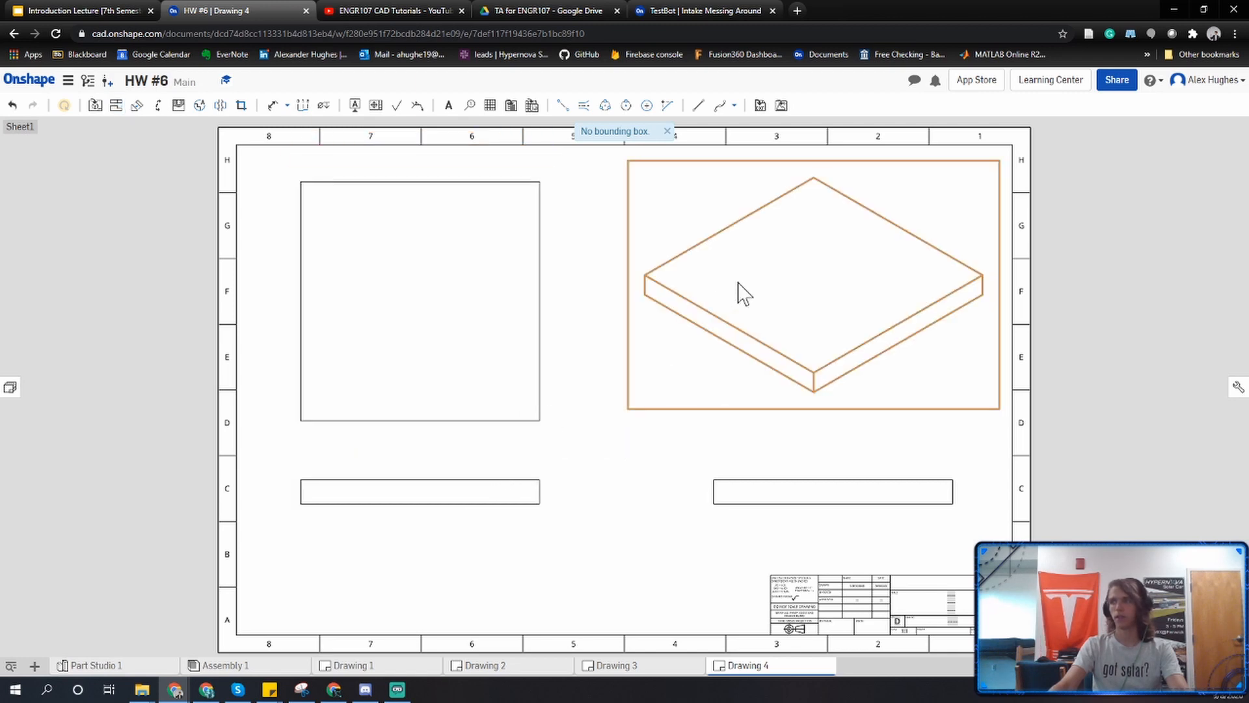
{"action": "right_click", "coordinate": [737, 291]}
{"action": "left_click", "coordinate": [783, 304]}
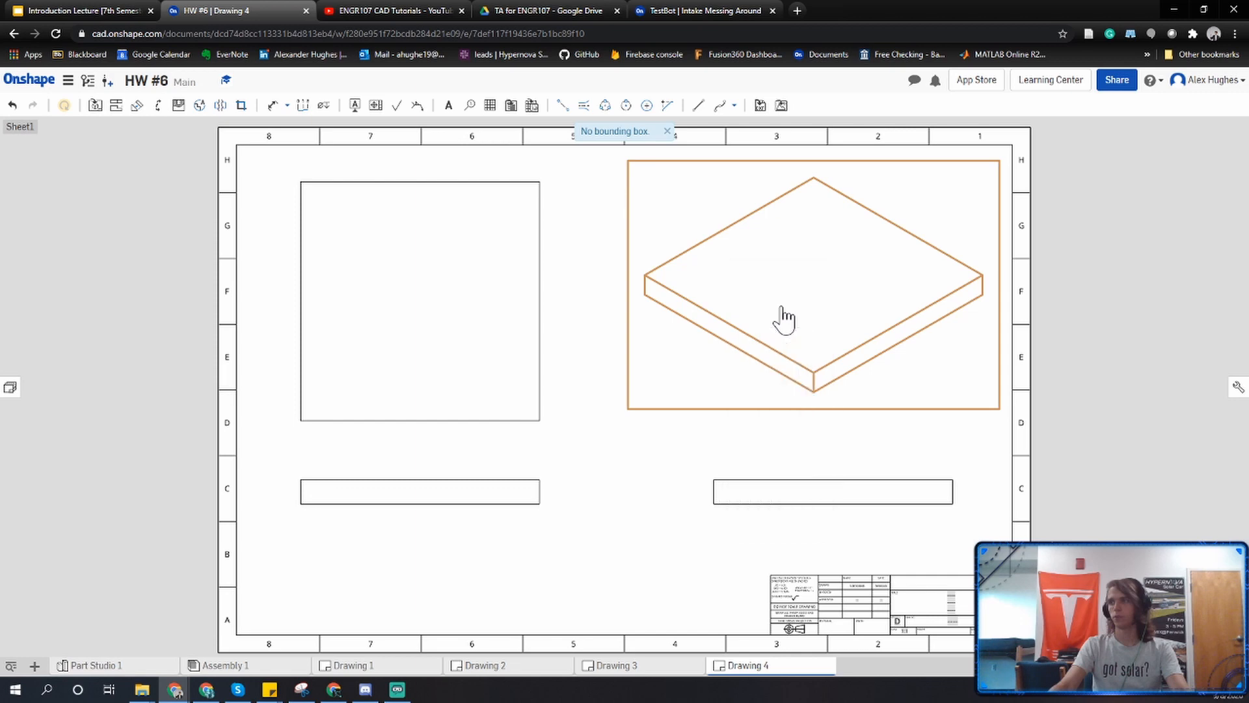
Dimension the chair seat's depth in the top view, its thickness in the front view and its long edge in the side view.
{"action": "left_click", "coordinate": [272, 105]}
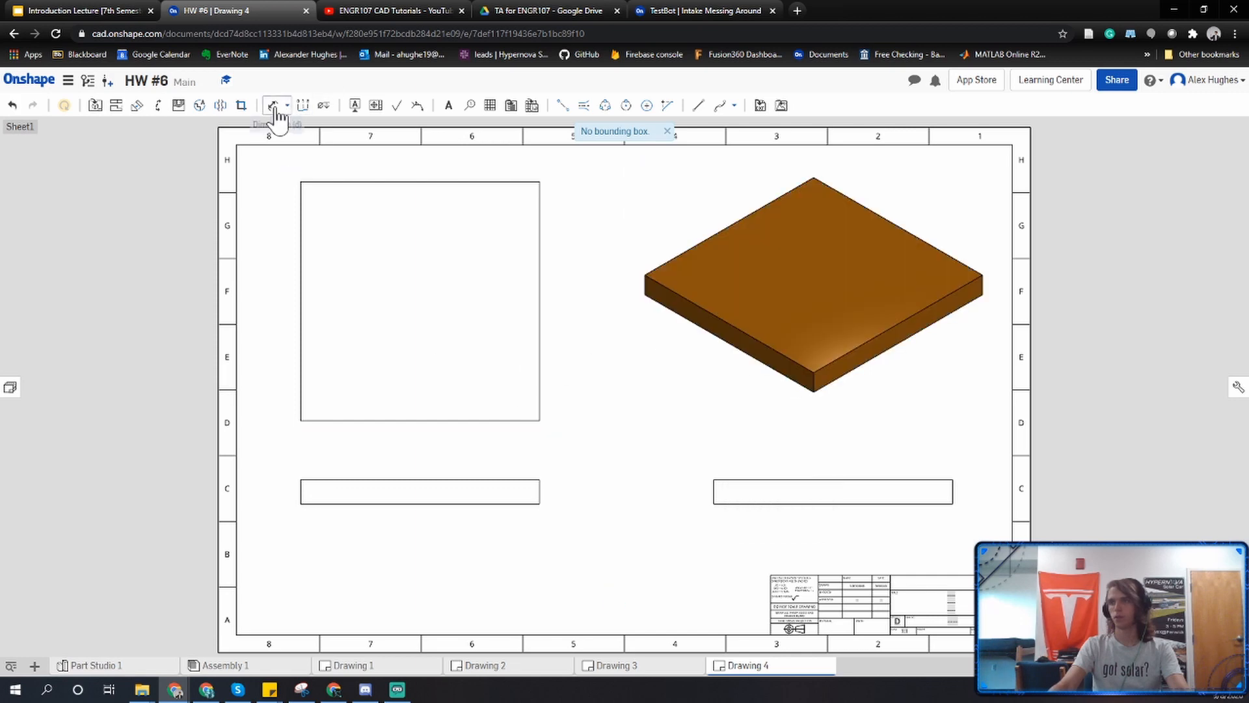
{"action": "left_click", "coordinate": [546, 352]}
{"action": "left_click", "coordinate": [561, 292]}
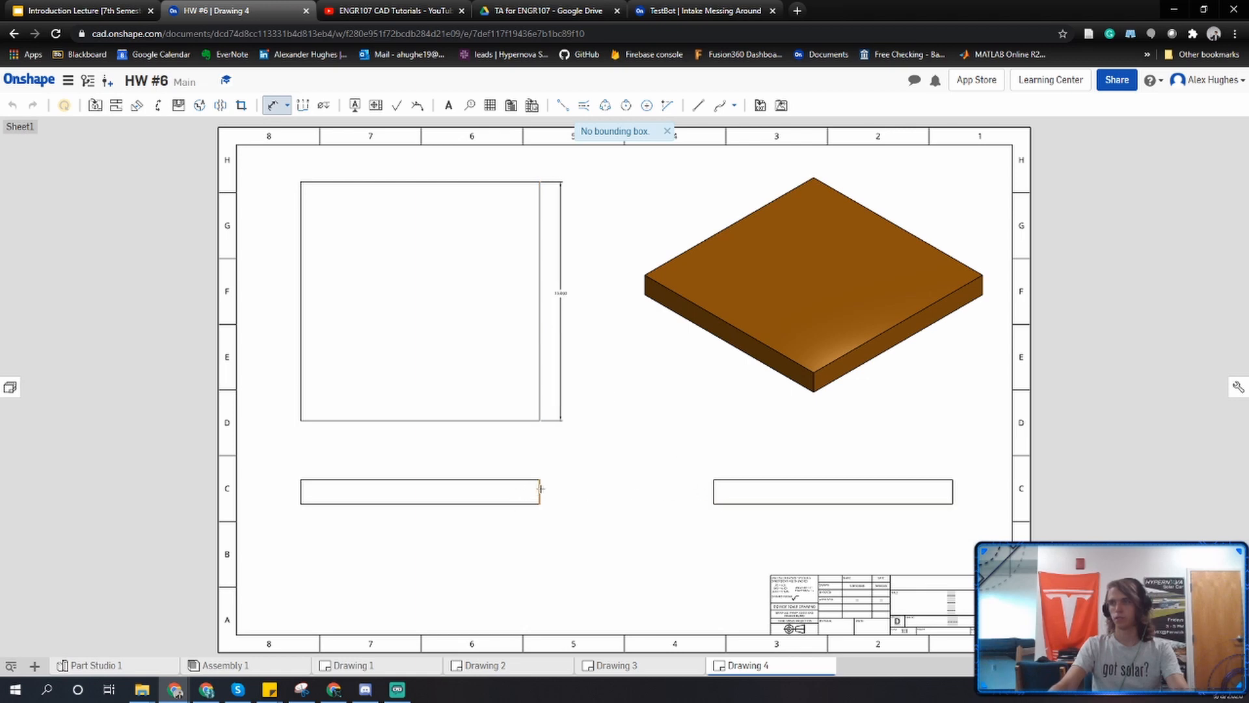
{"action": "left_click", "coordinate": [753, 481]}
{"action": "left_click", "coordinate": [813, 461]}
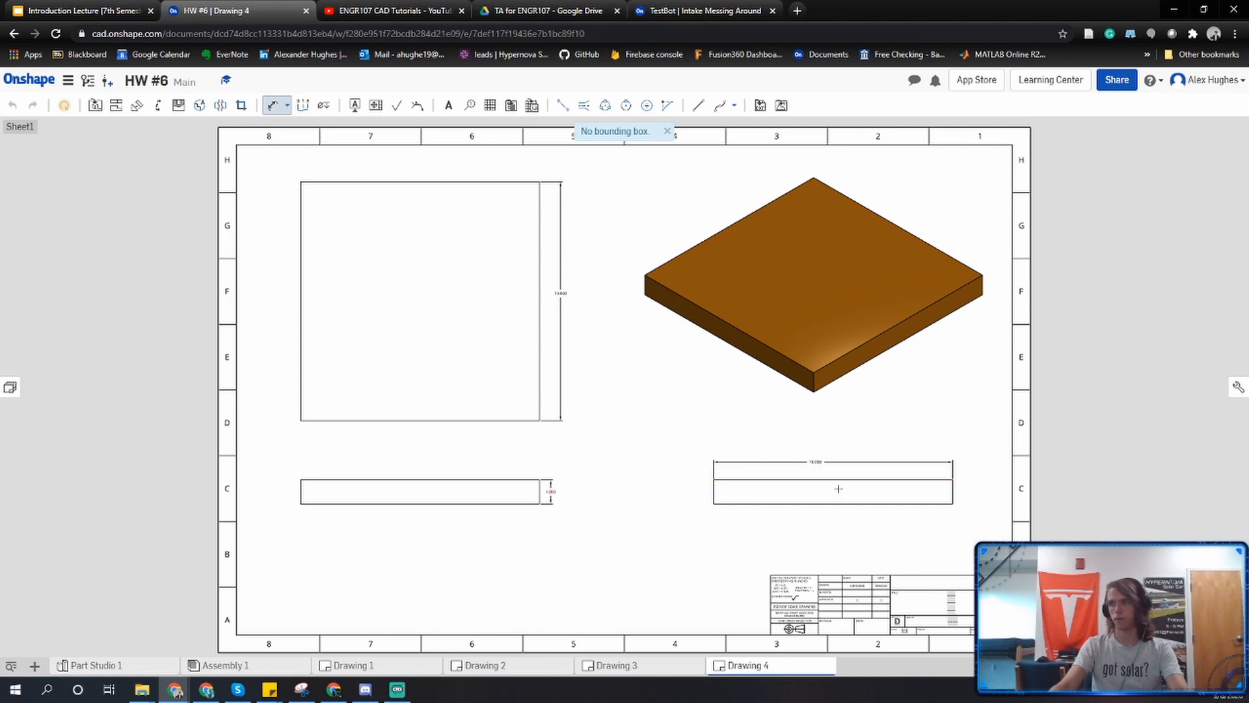
Replace the title placeholder in the seat drawing's title block with "Part 3: Chair Seat" and accept the note.
{"action": "scroll", "coordinate": [940, 589], "scroll_direction": "up", "scroll_amount": 5}
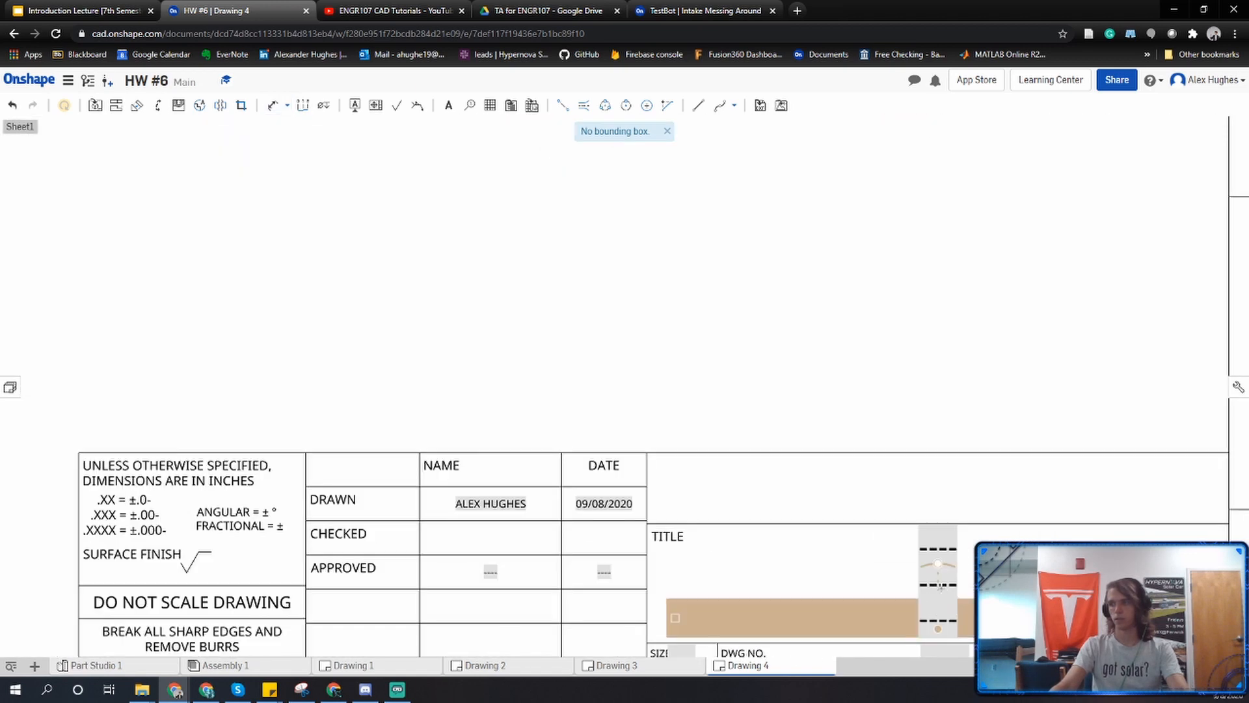
{"action": "double_click", "coordinate": [921, 586]}
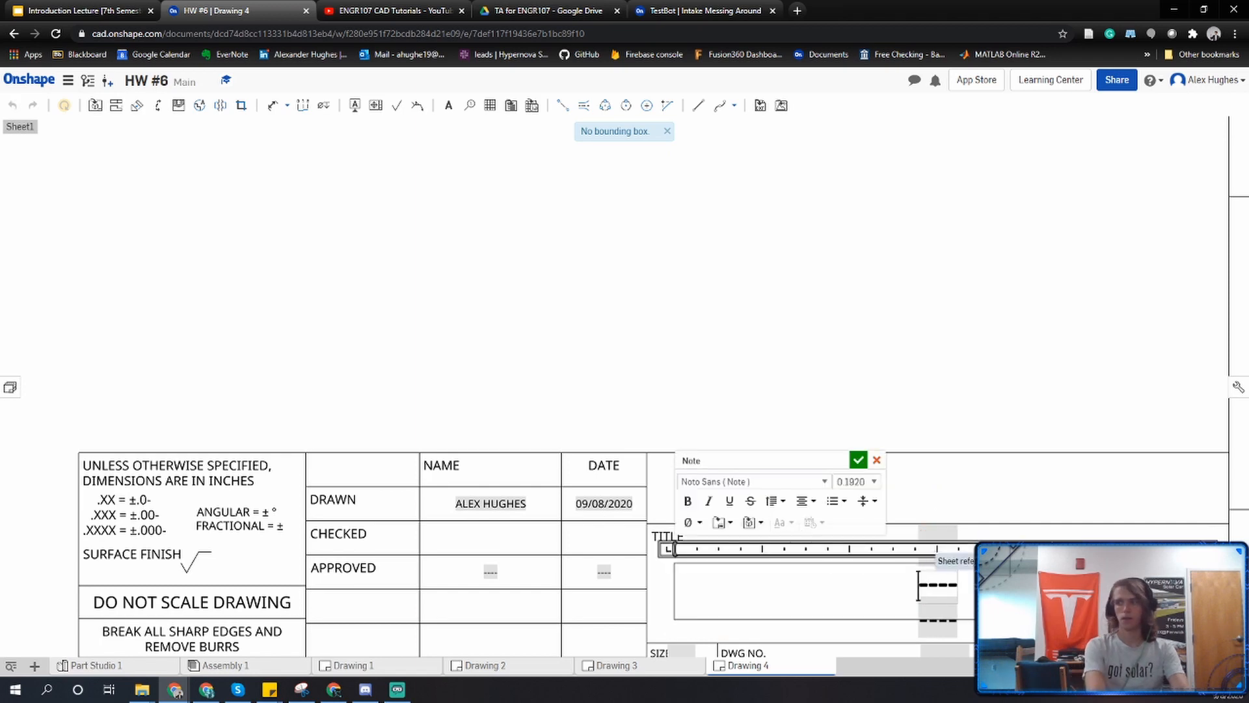
{"action": "double_click", "coordinate": [921, 584]}
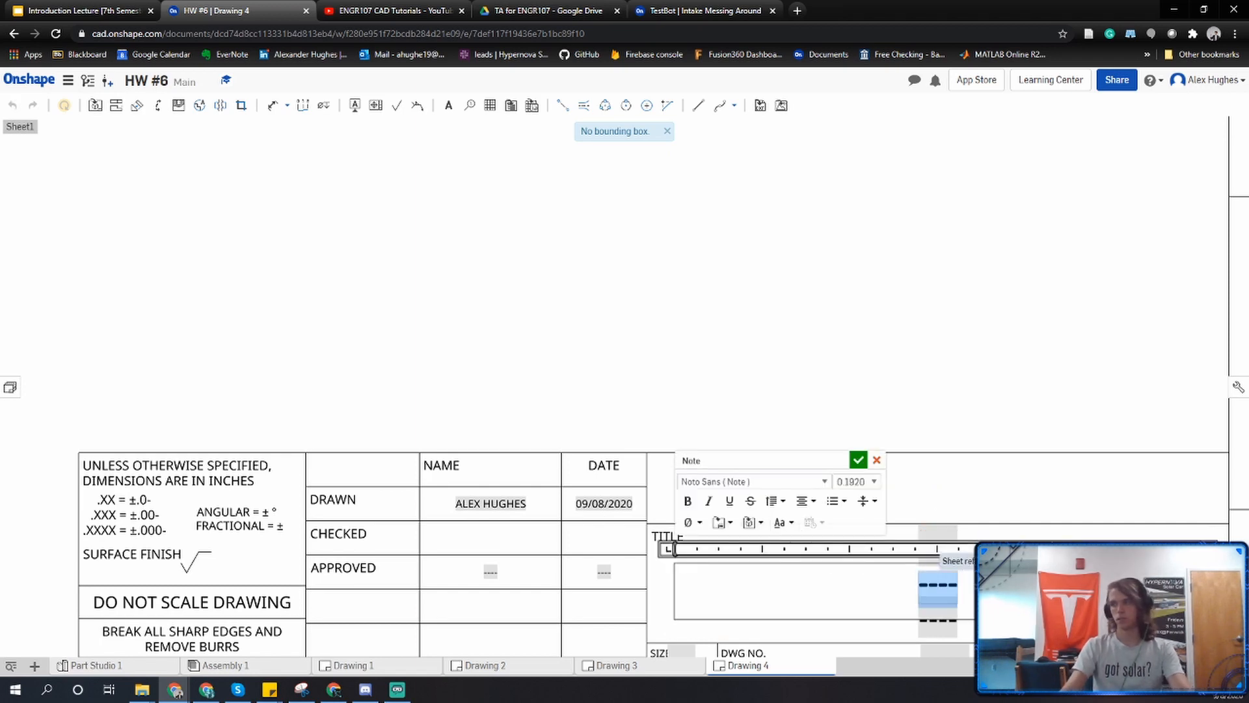
{"action": "type", "text": "Part 3"}
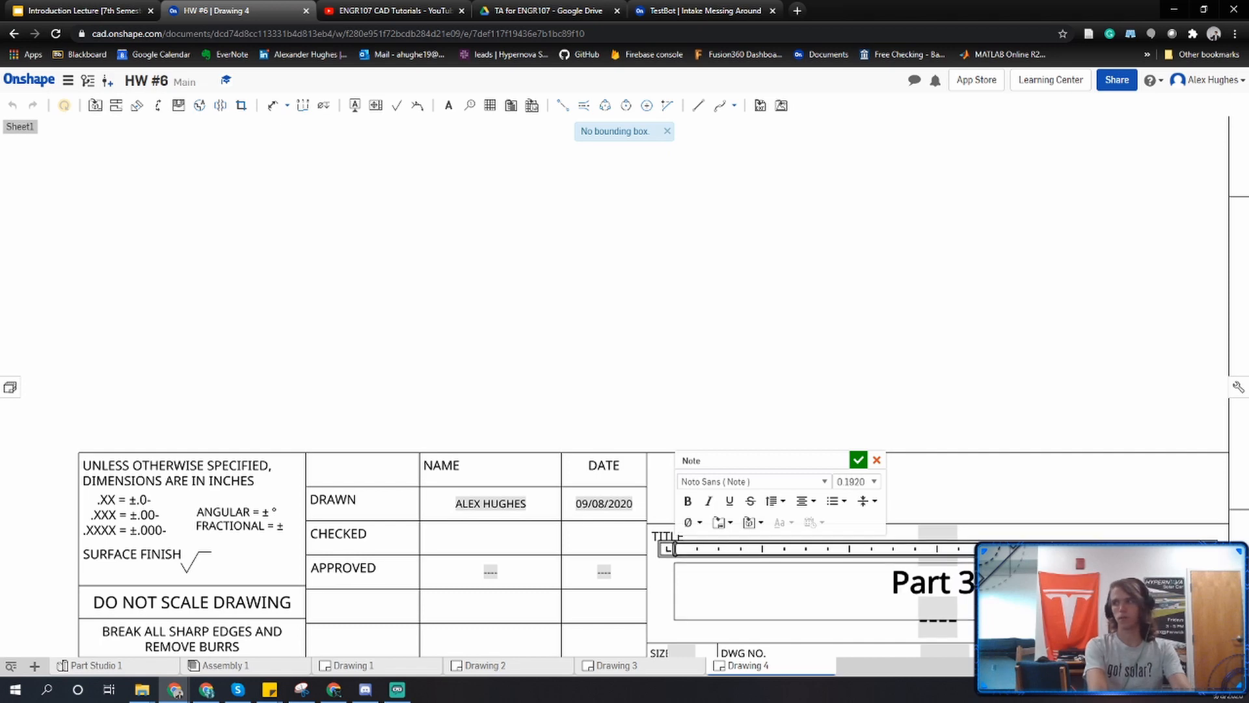
{"action": "type", "text": ": C"}
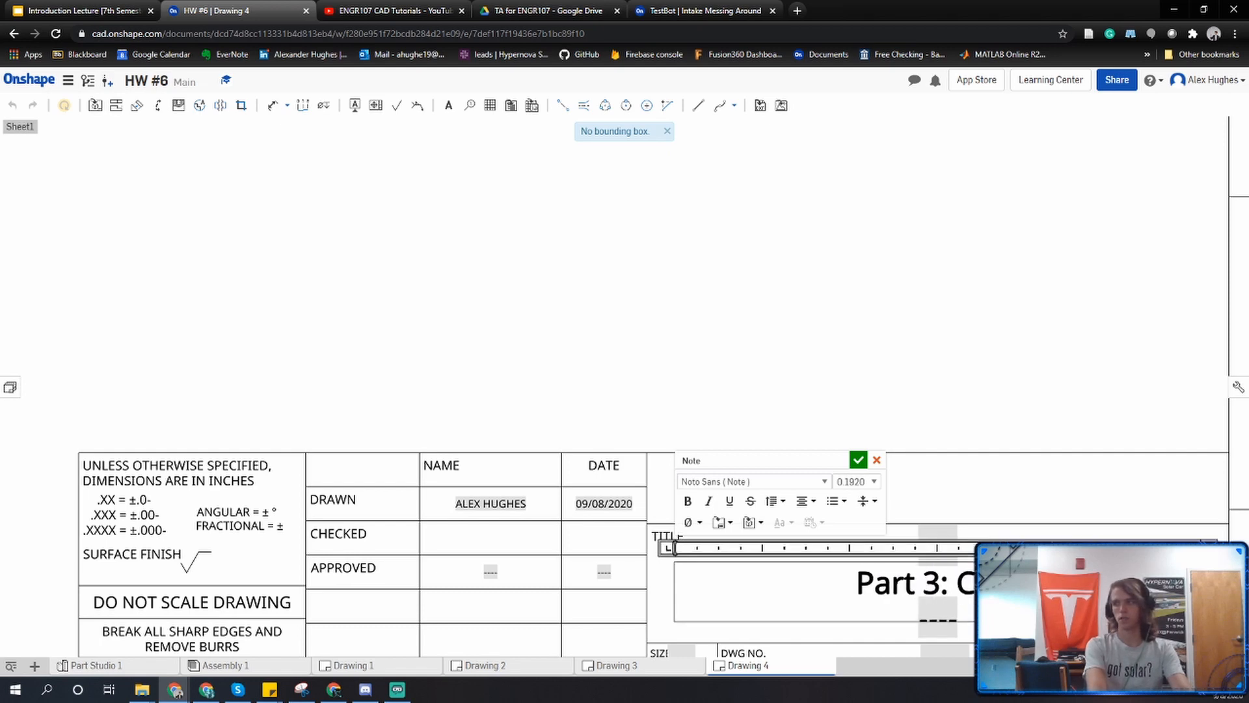
{"action": "type", "text": "lai"}
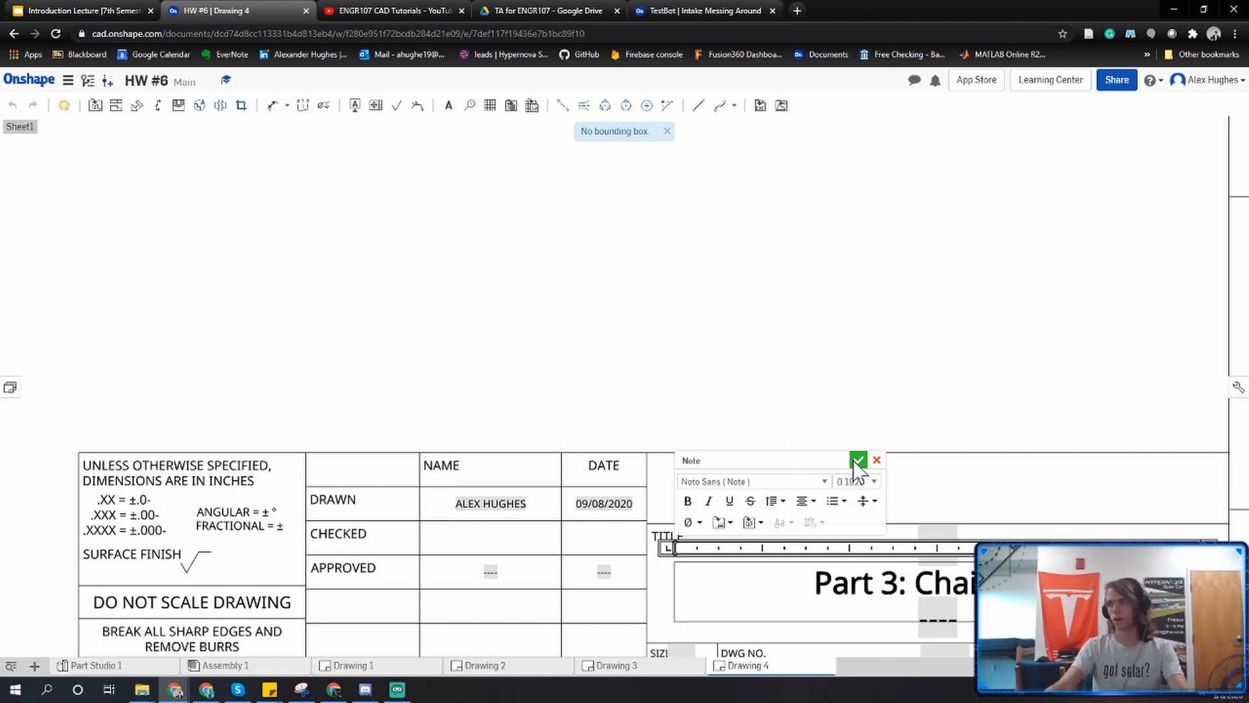
{"action": "left_click", "coordinate": [859, 460]}
Export the chair assembly drawing, Drawing 1, as a black-and-white PDF download.
{"action": "scroll", "coordinate": [905, 473], "scroll_direction": "down", "scroll_amount": 5}
{"action": "middle_click_drag", "start_coordinate": [725, 470], "coordinate": [761, 564]}
{"action": "scroll", "coordinate": [761, 564], "scroll_direction": "down", "scroll_amount": 1}
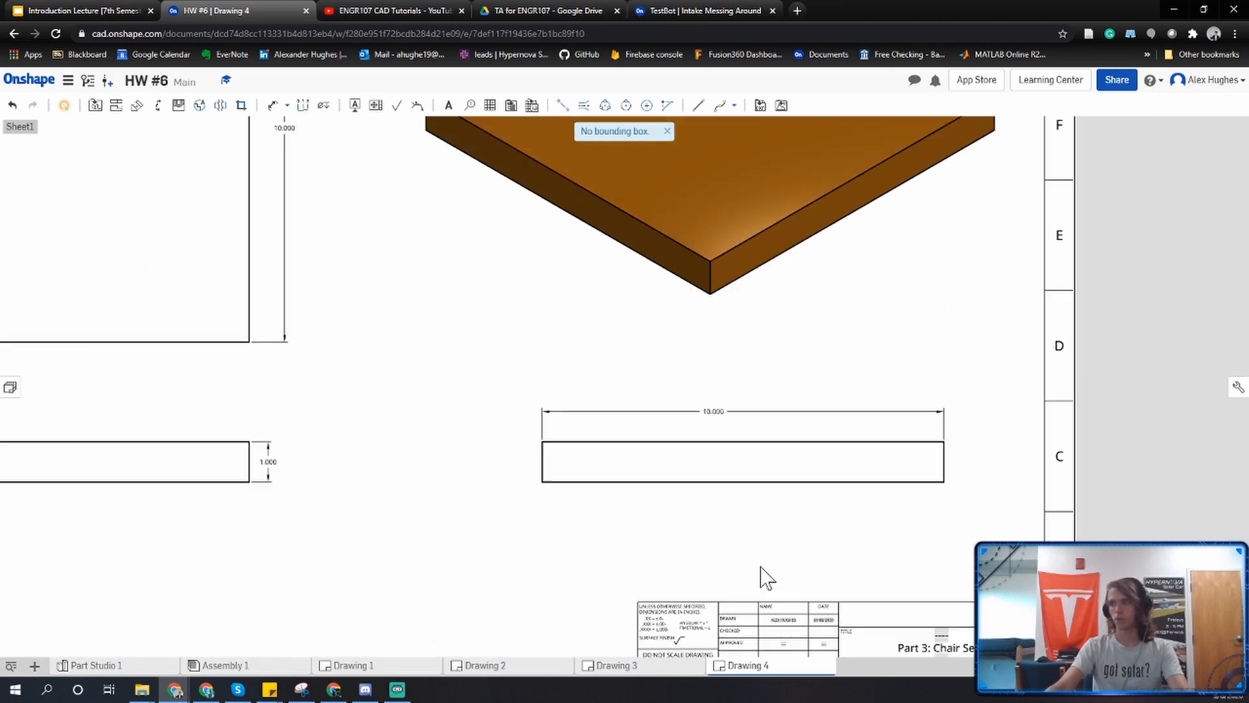
{"action": "scroll", "coordinate": [748, 559], "scroll_direction": "down", "scroll_amount": 3}
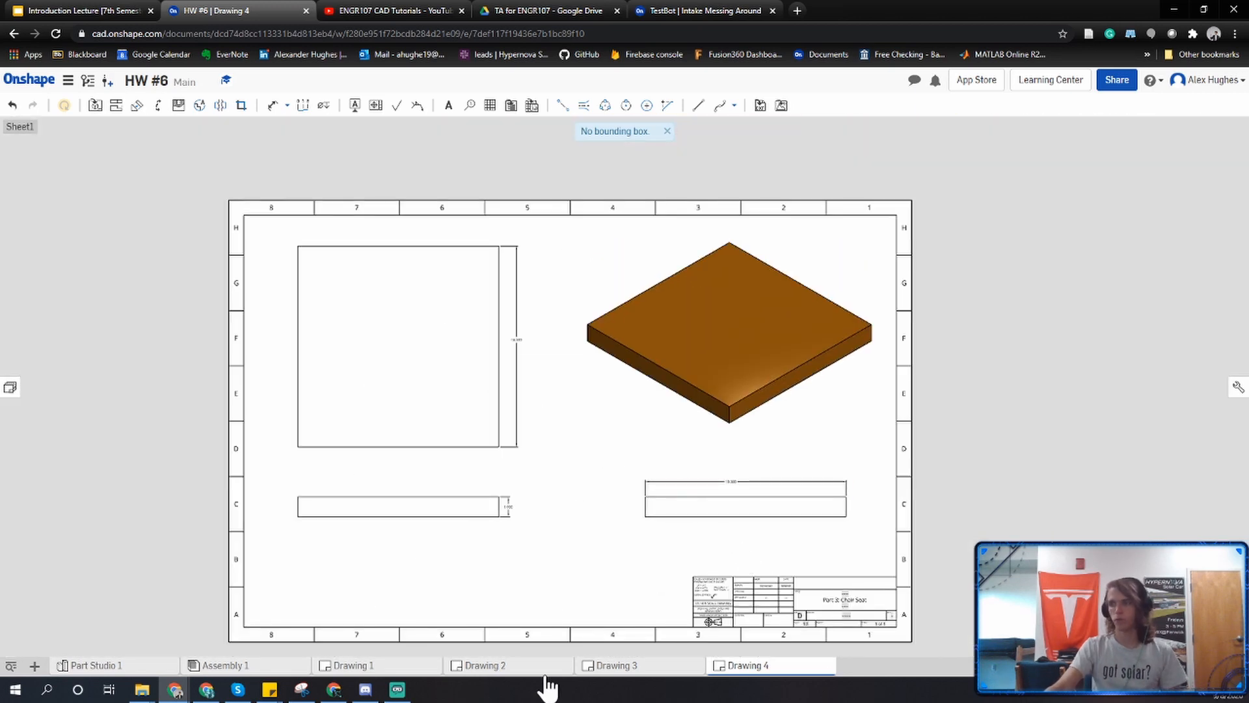
{"action": "left_click", "coordinate": [594, 670]}
{"action": "left_click", "coordinate": [530, 671]}
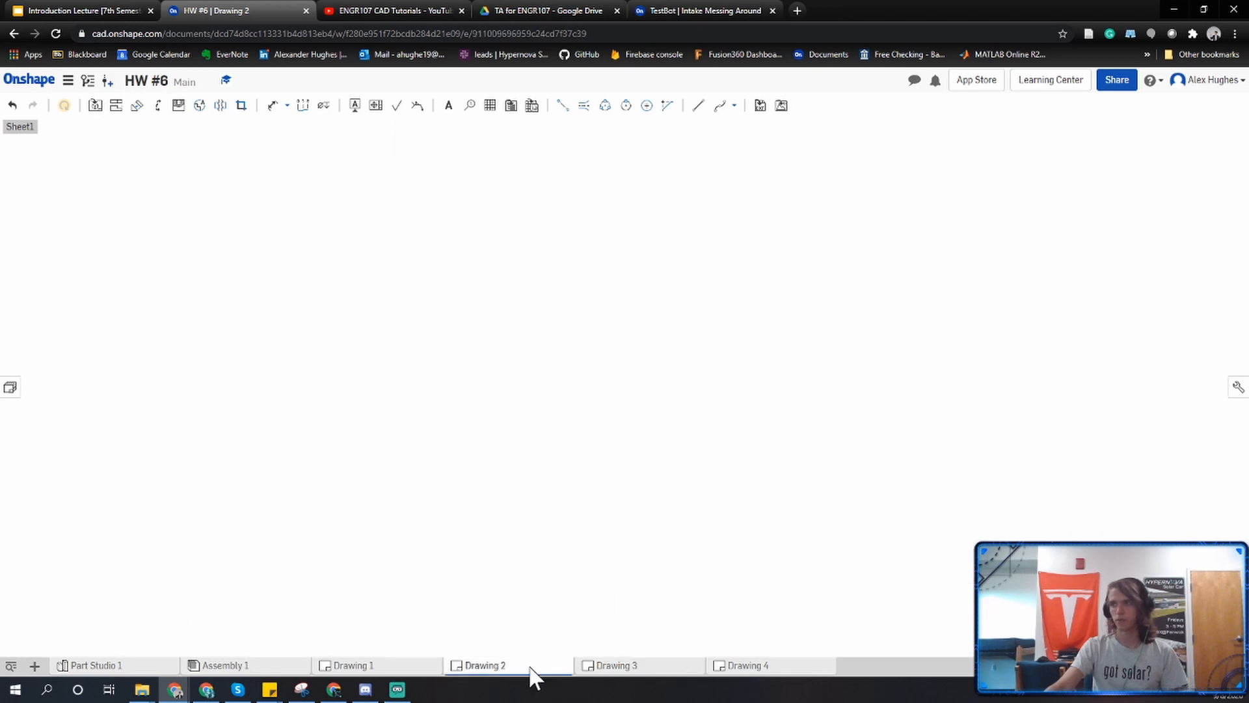
{"action": "left_click", "coordinate": [410, 667]}
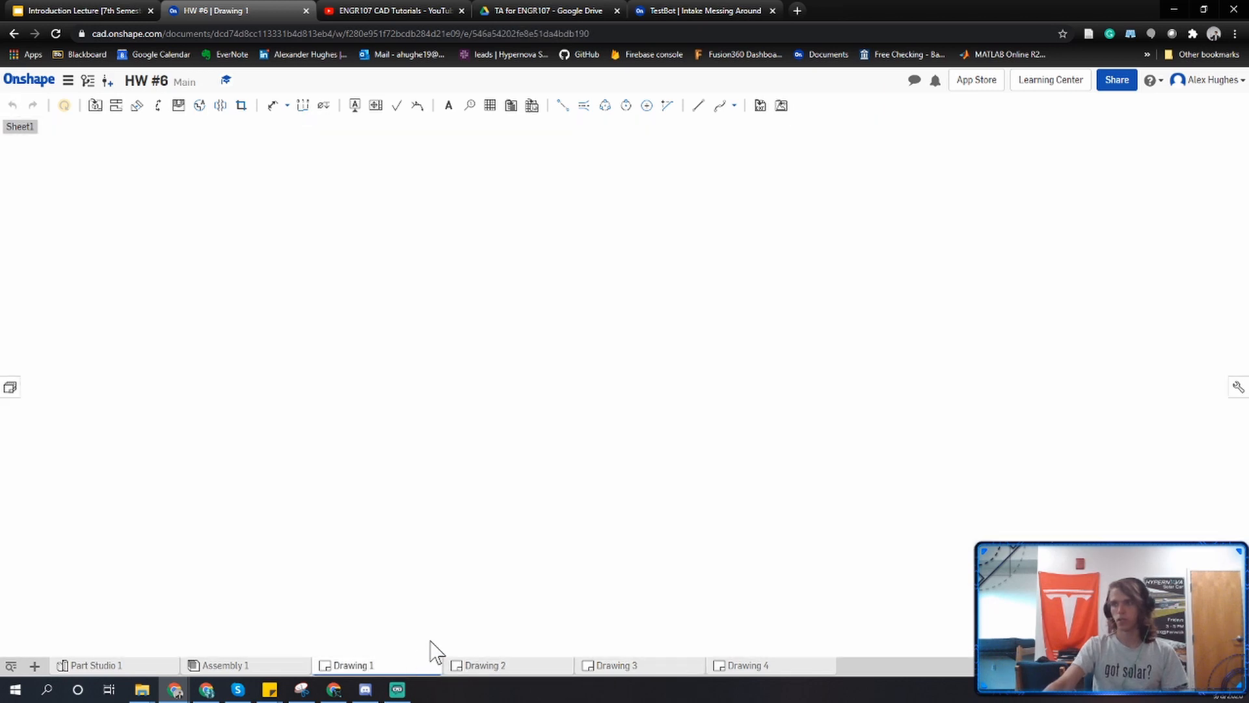
{"action": "right_click", "coordinate": [384, 669]}
{"action": "left_click", "coordinate": [370, 635]}
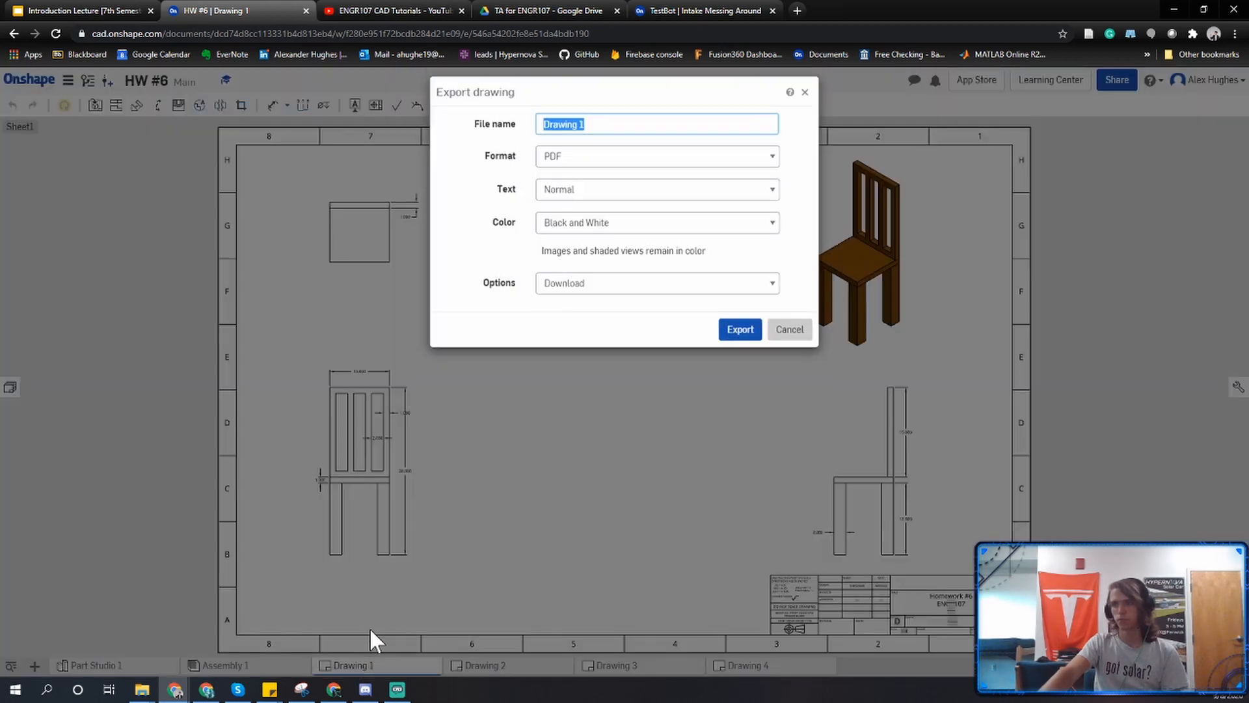
{"action": "left_click", "coordinate": [724, 330]}
Export Drawing 2 and Drawing 3 as black-and-white PDF downloads.
{"action": "right_click", "coordinate": [552, 666]}
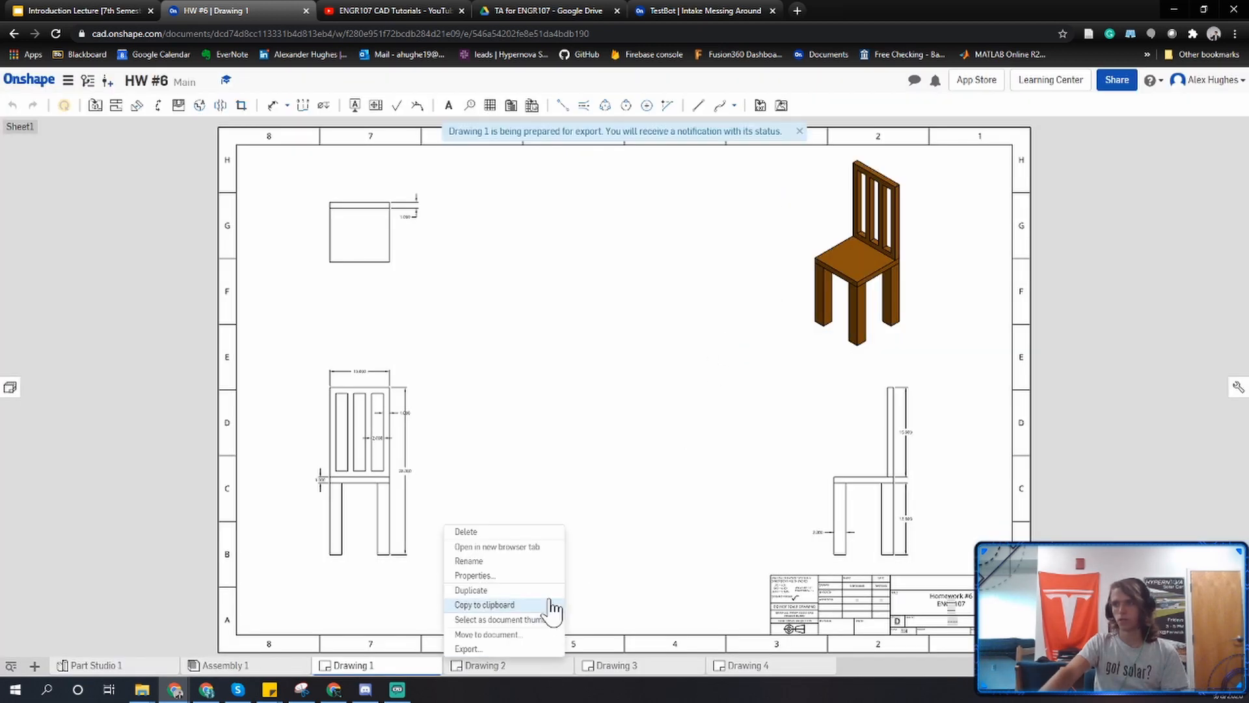
{"action": "left_click", "coordinate": [498, 649]}
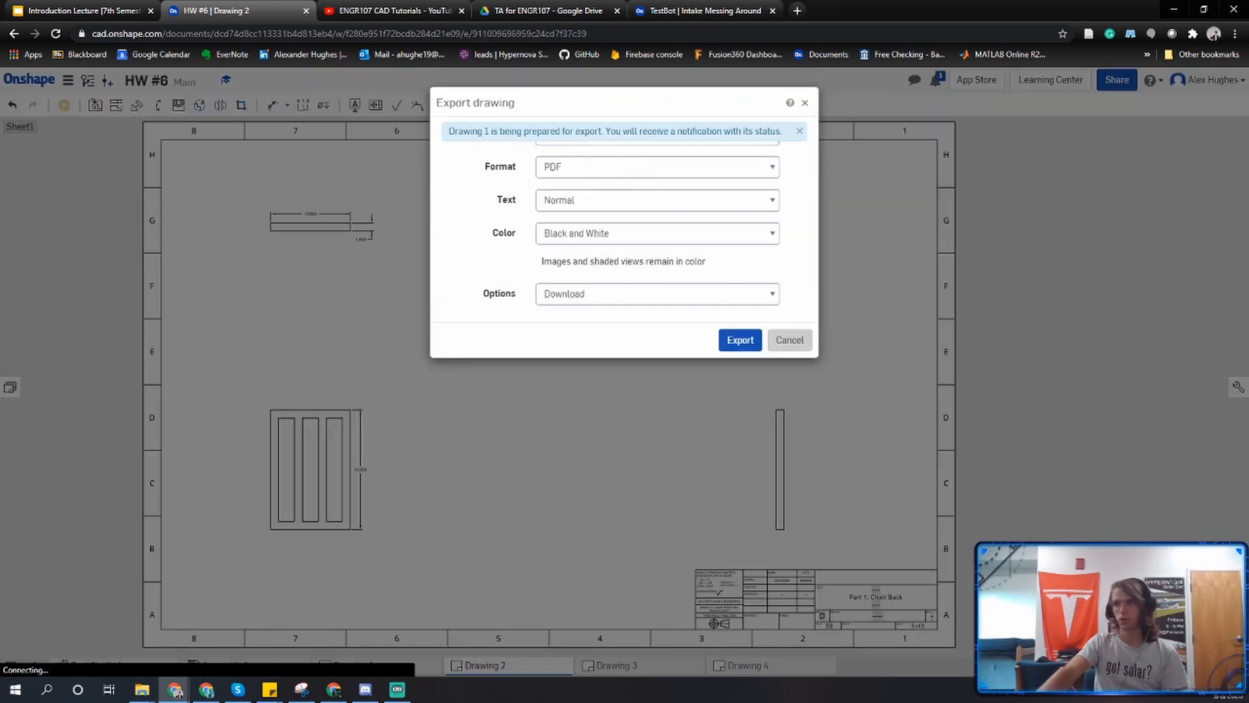
{"action": "left_click", "coordinate": [728, 345]}
{"action": "right_click", "coordinate": [619, 634]}
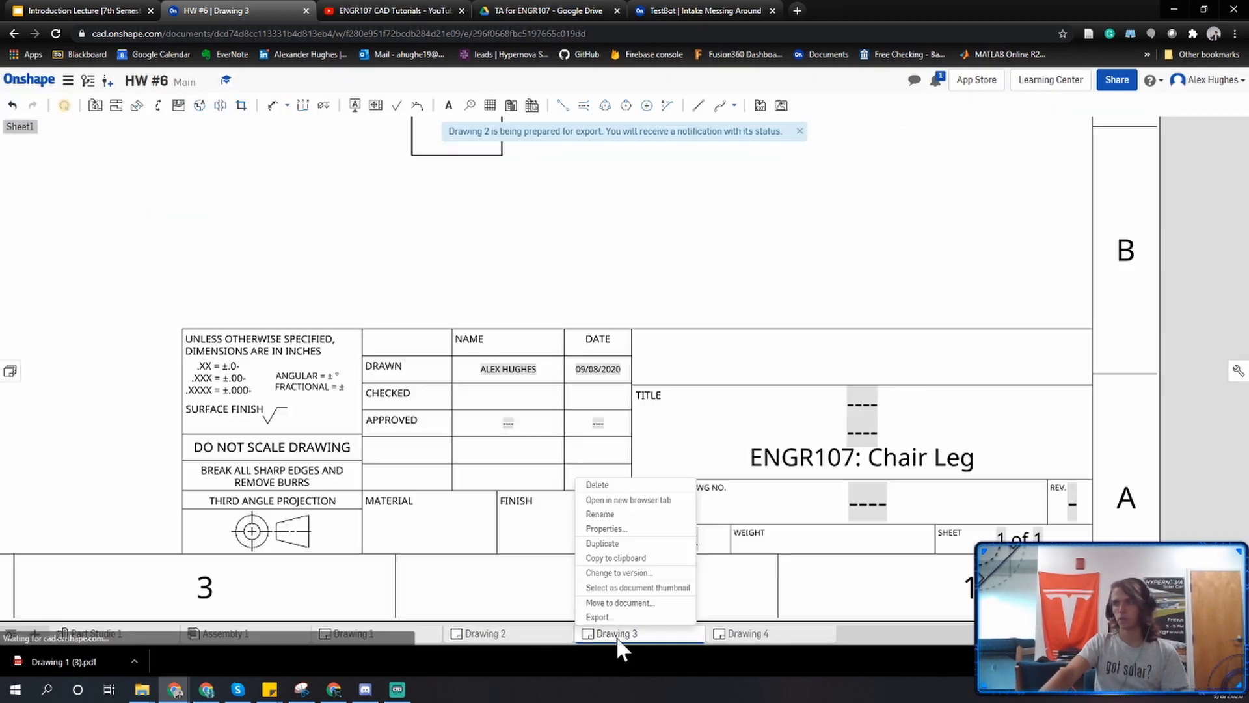
{"action": "left_click", "coordinate": [616, 617]}
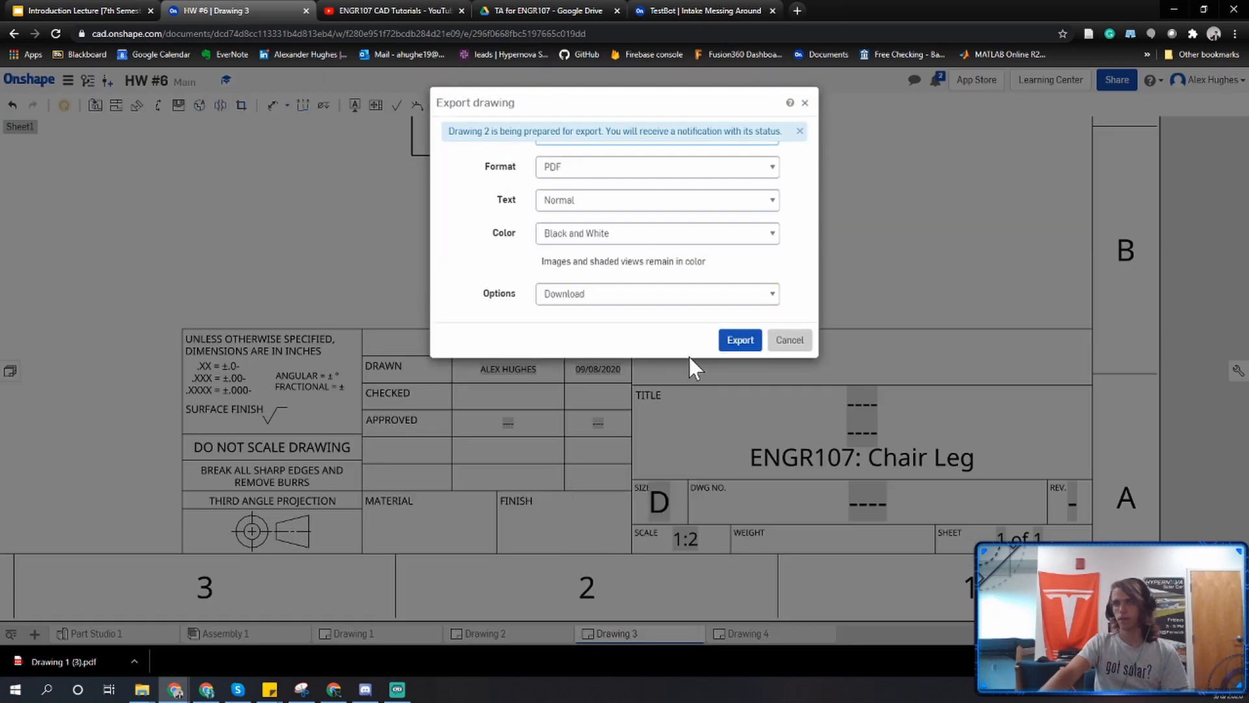
{"action": "left_click", "coordinate": [739, 341]}
Export Drawing 4 as a black-and-white PDF download and allow the site to download multiple files.
{"action": "left_click", "coordinate": [748, 635]}
{"action": "right_click", "coordinate": [749, 639]}
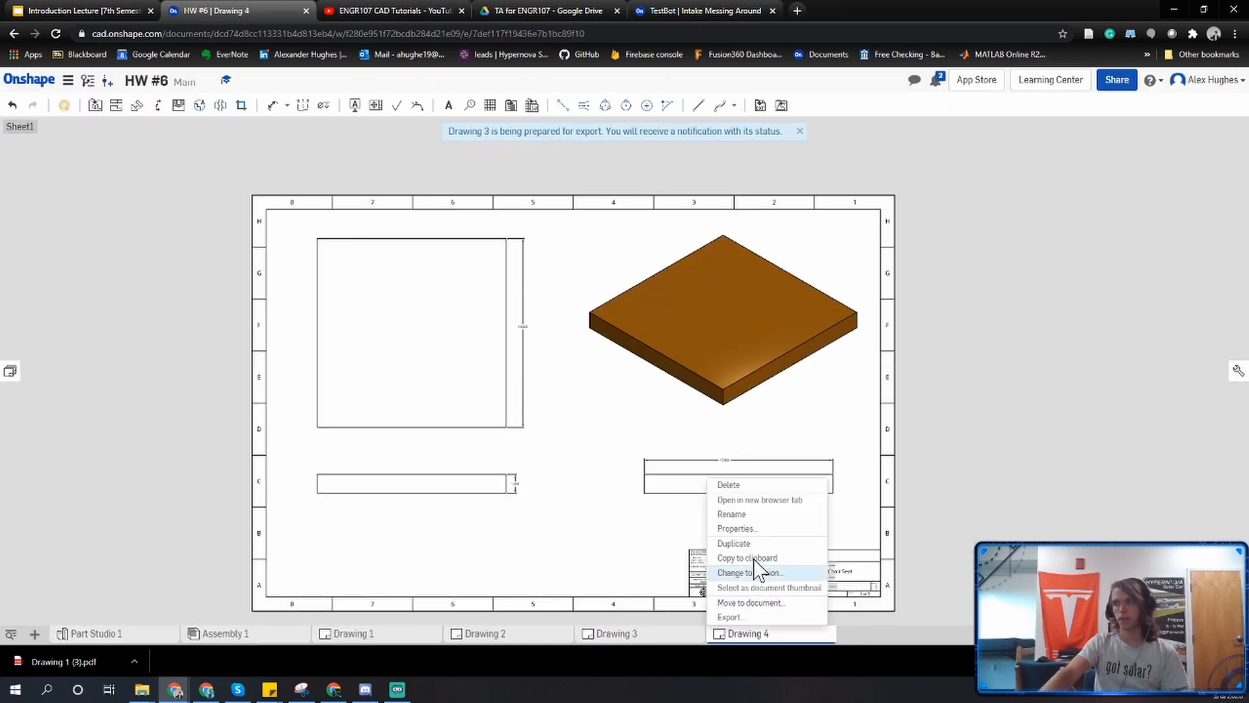
{"action": "left_click", "coordinate": [748, 619]}
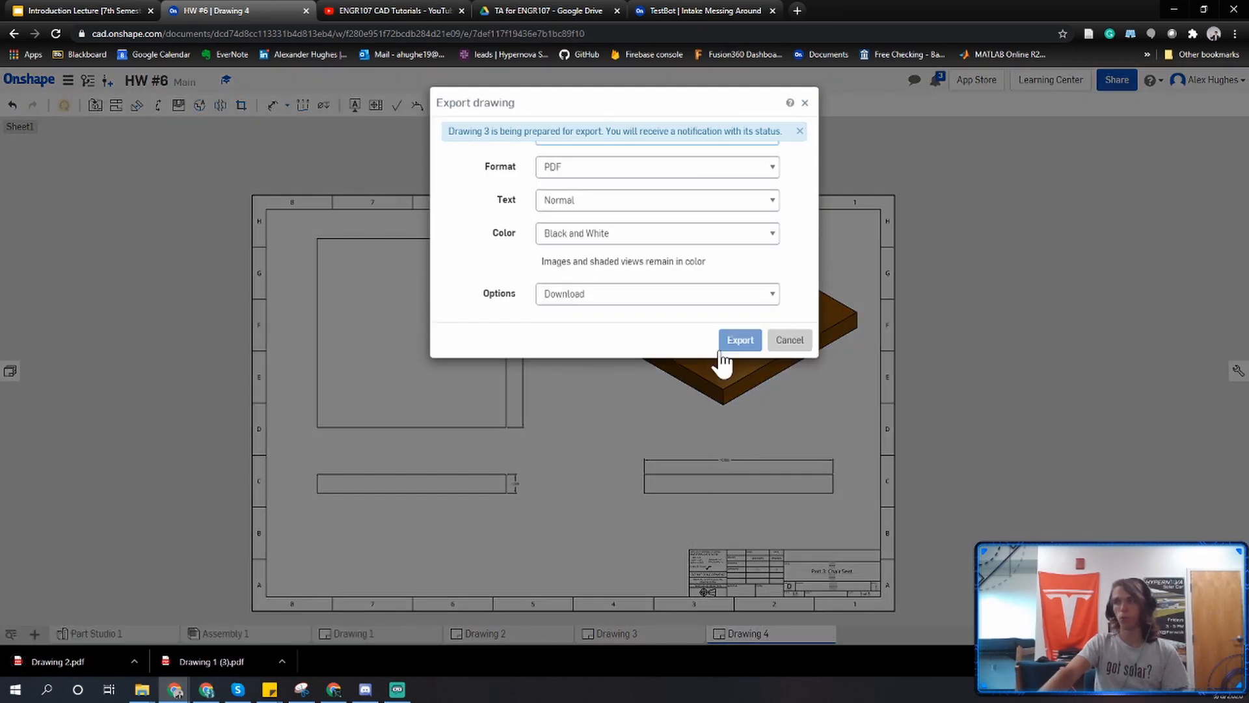
{"action": "left_click", "coordinate": [724, 338]}
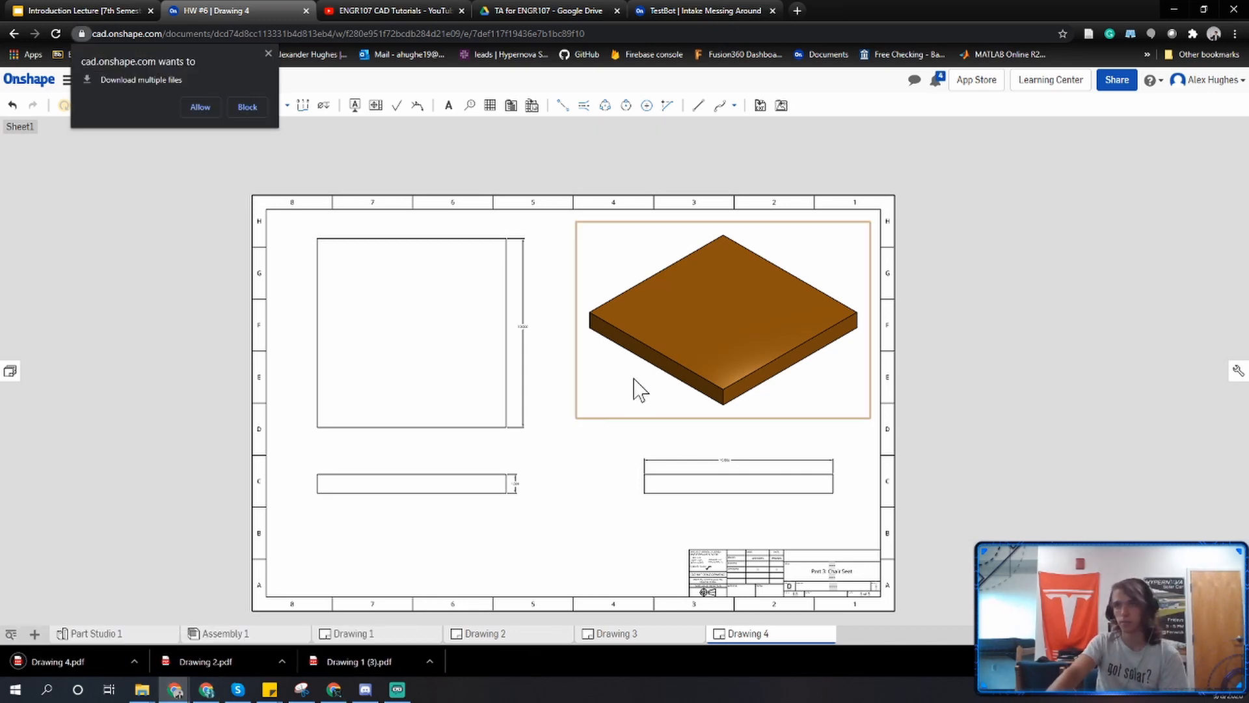
{"action": "left_click", "coordinate": [207, 106]}
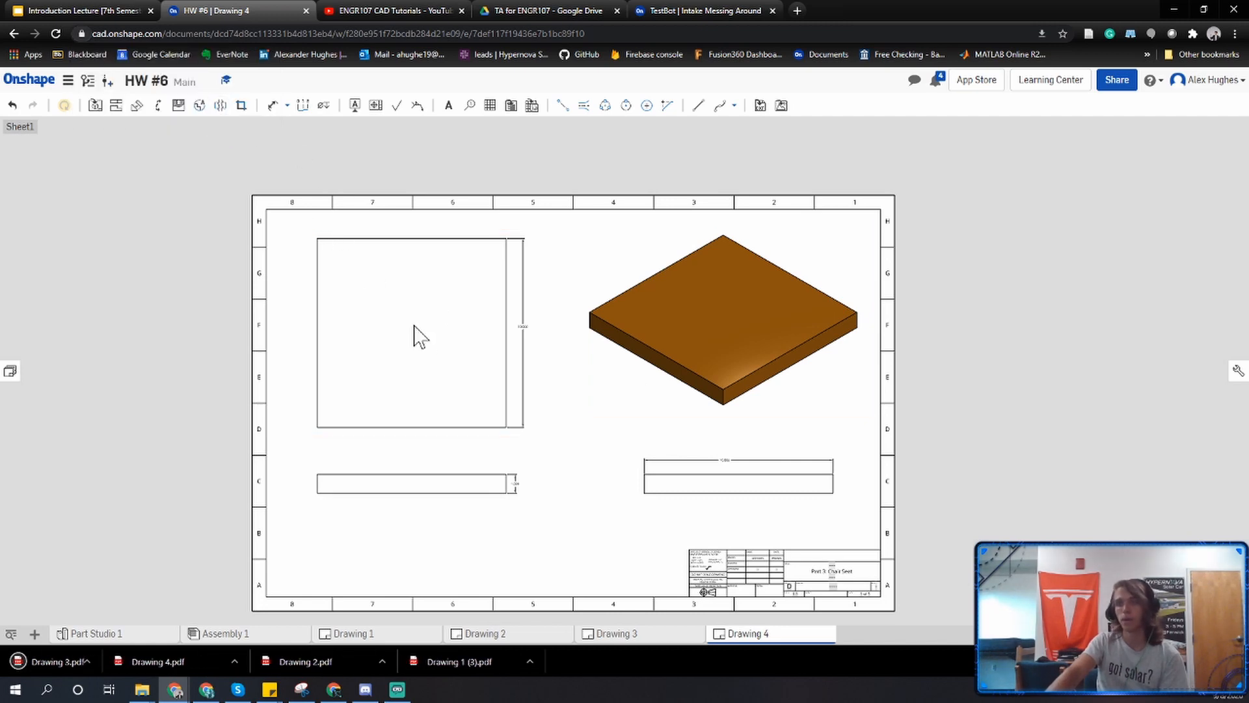